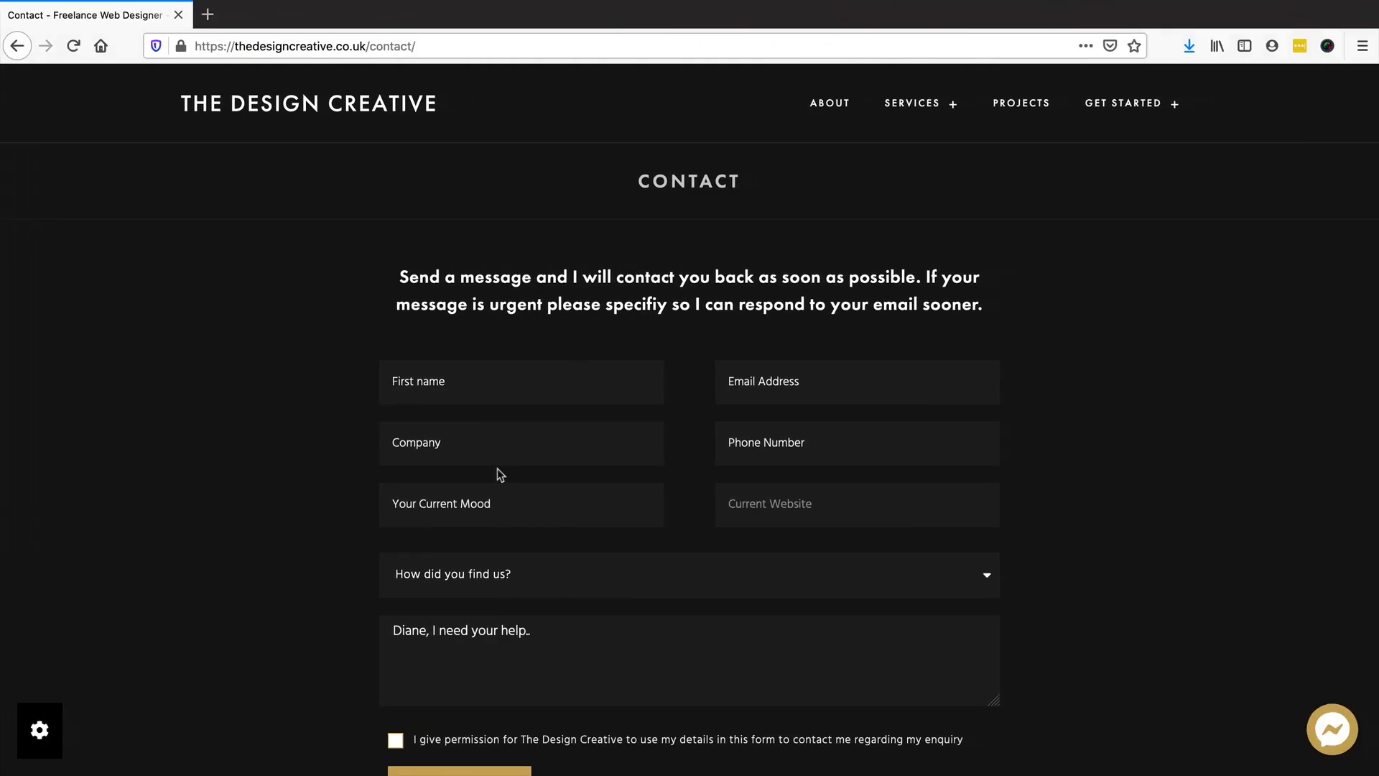
# Try the contact form's message box with a short text and clear it again to check its conditional checkbox
pyautogui.scroll(-3, 496, 474)
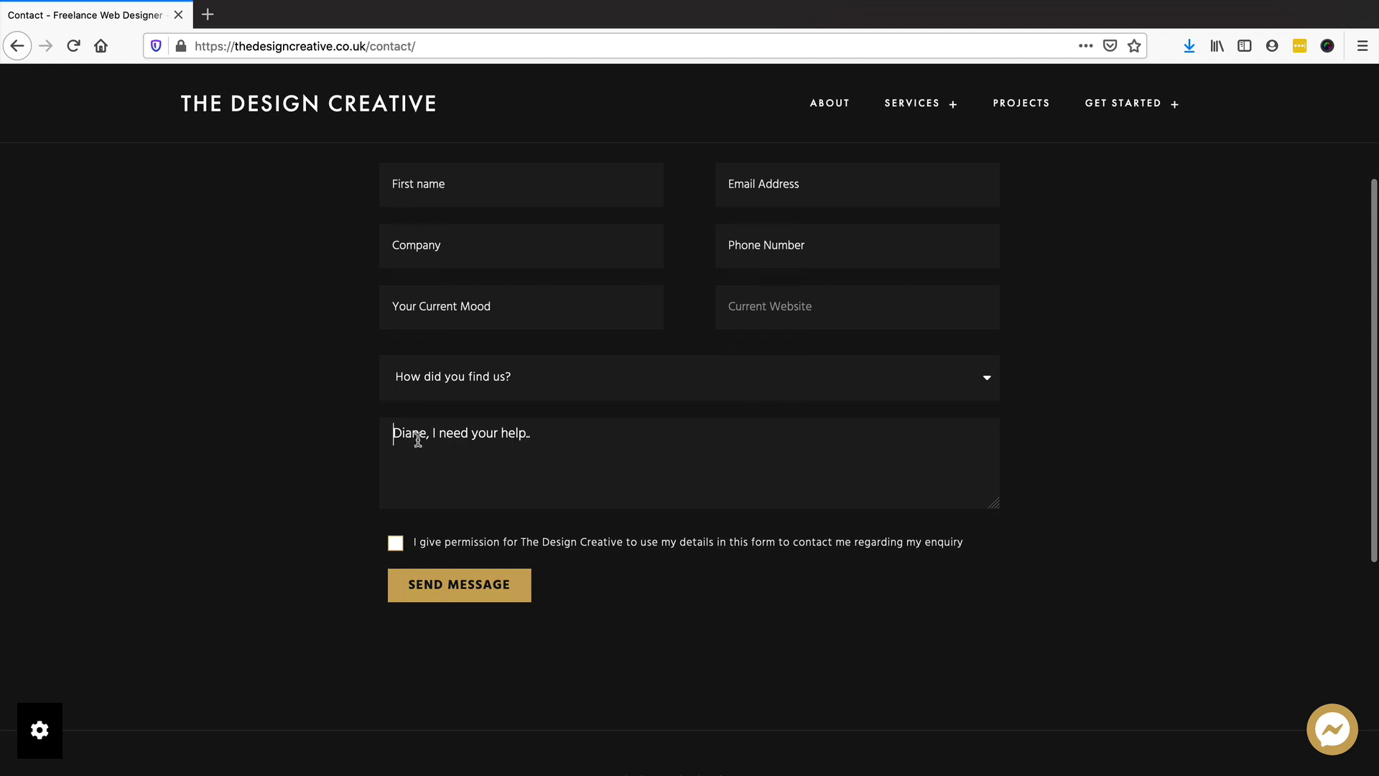
pyautogui.click(523, 450)
pyautogui.write('Hei')
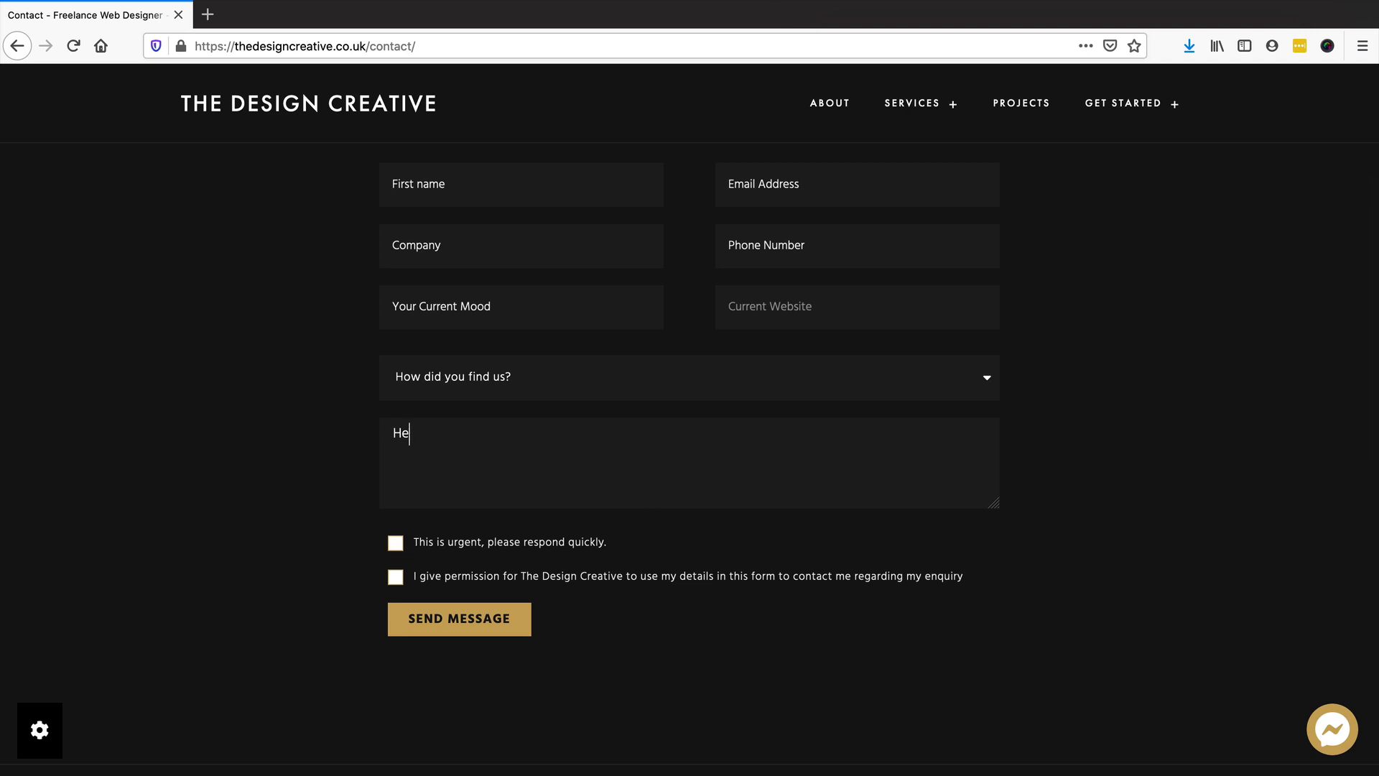
pyautogui.press('BackSpace')
pyautogui.press('BackSpace')
pyautogui.press('BackSpace')
pyautogui.write('Diane, I need your help..')
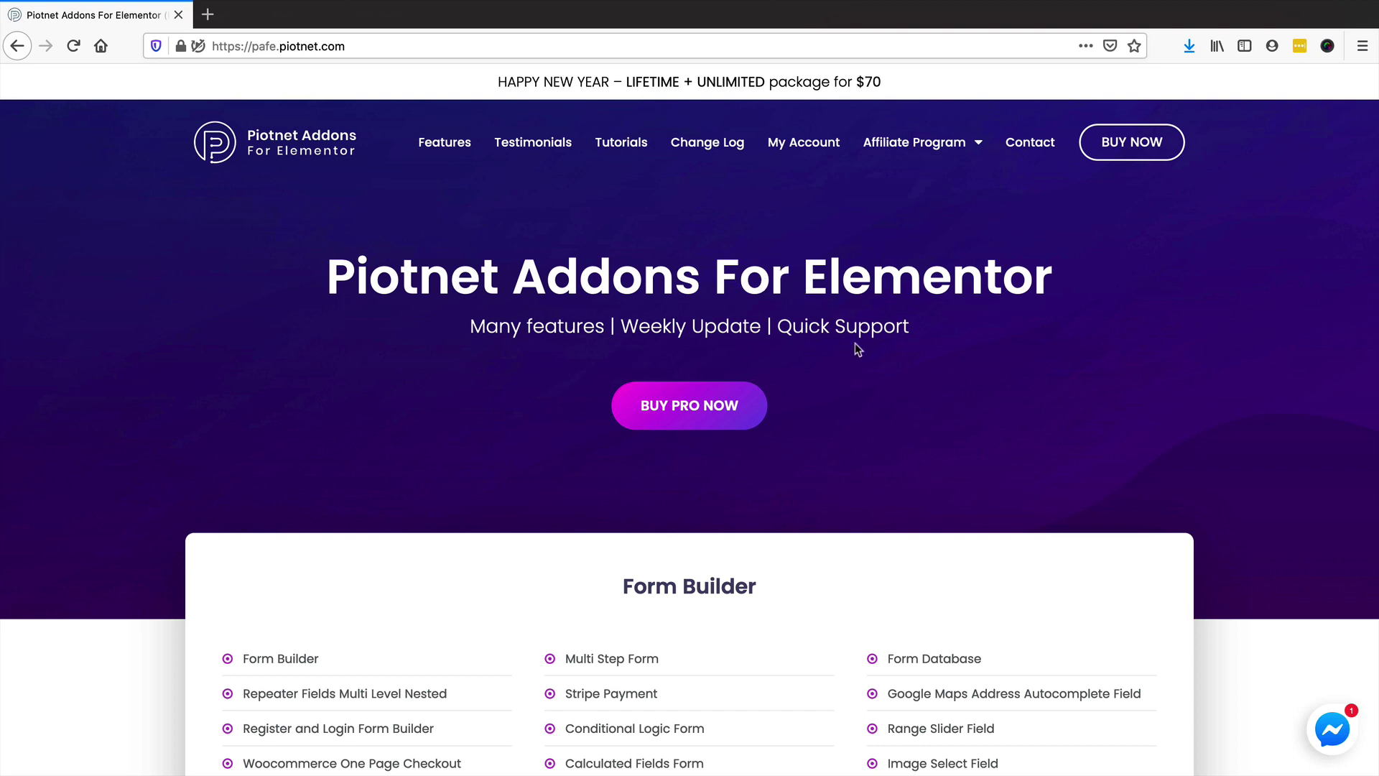
# Review the form builder, extension and widget features on the Piotnet Addons page and open the Pro purchase option
pyautogui.scroll(-3, 872, 316)
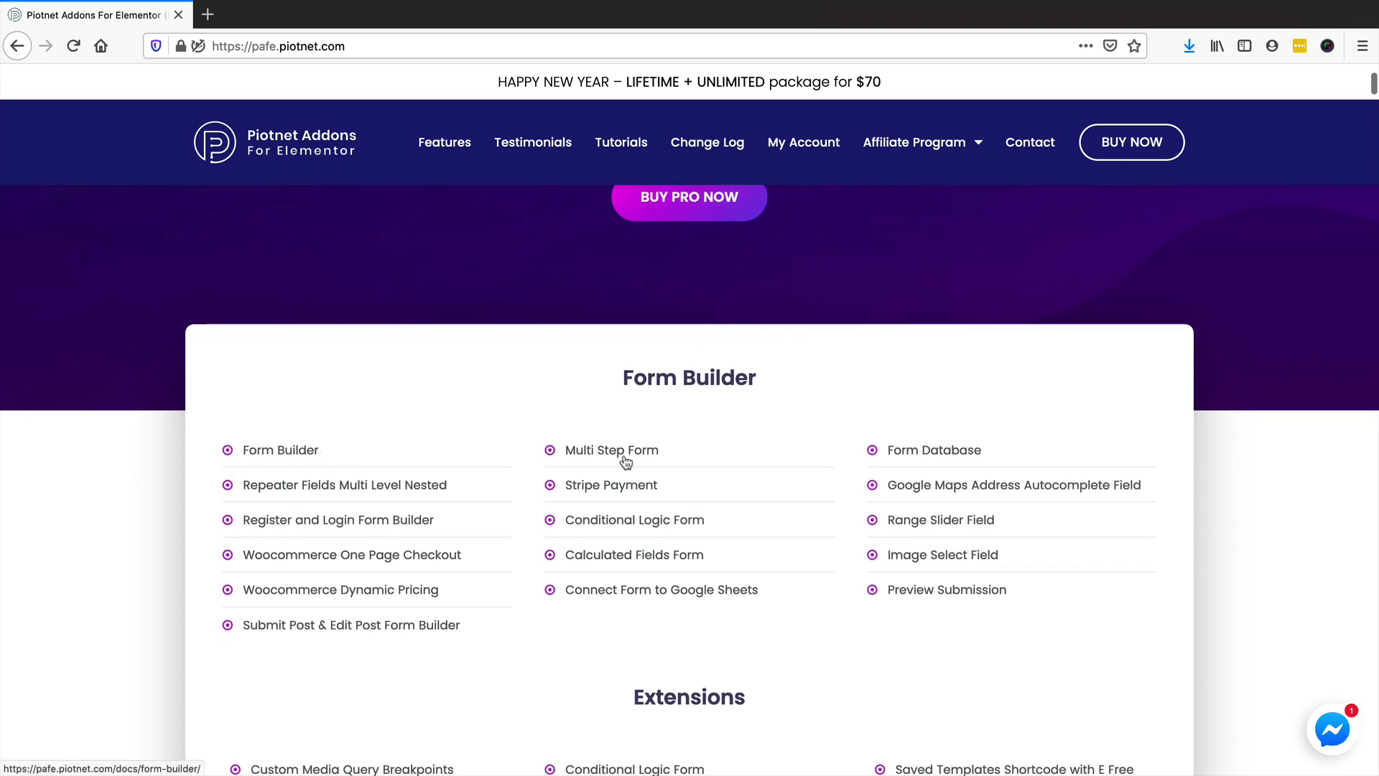
pyautogui.scroll(-10, 585, 455)
pyautogui.scroll(-7, 515, 449)
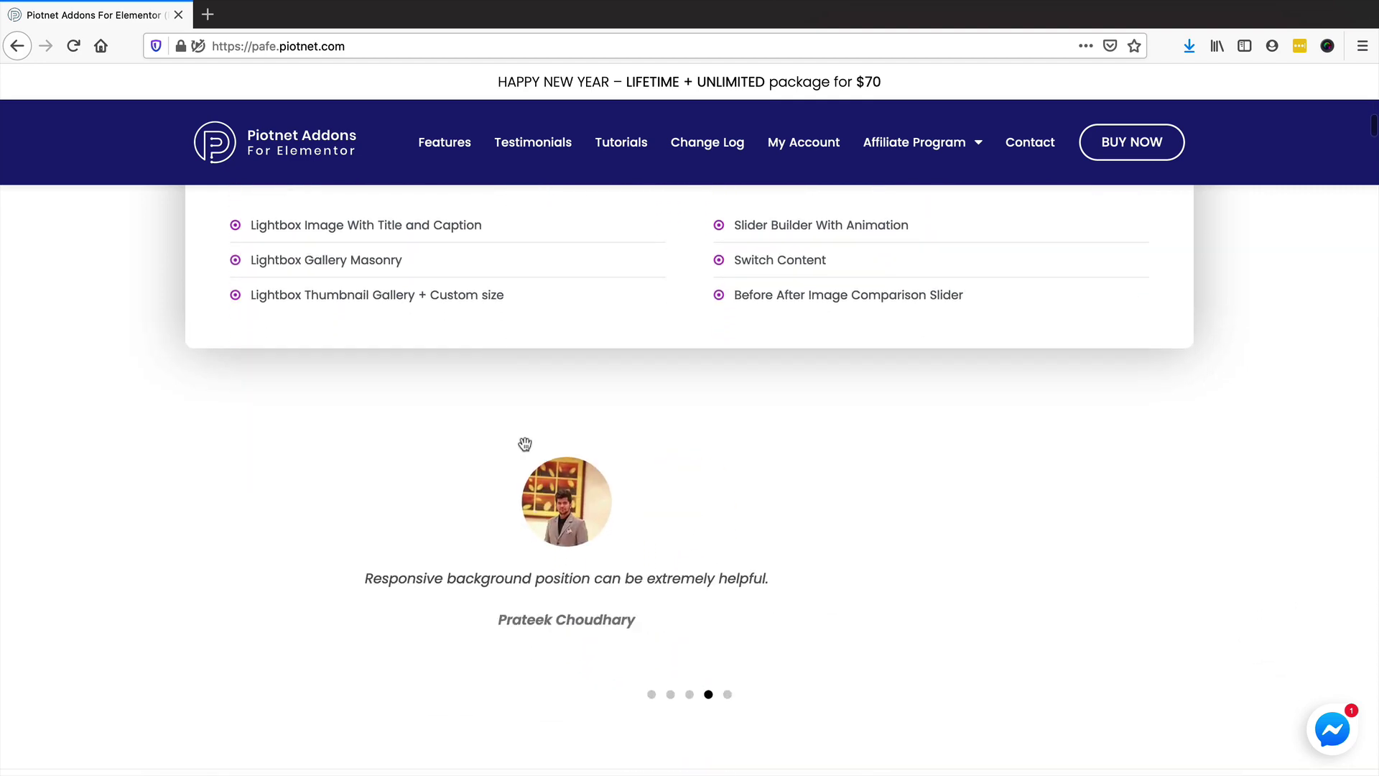
pyautogui.scroll(20, 527, 438)
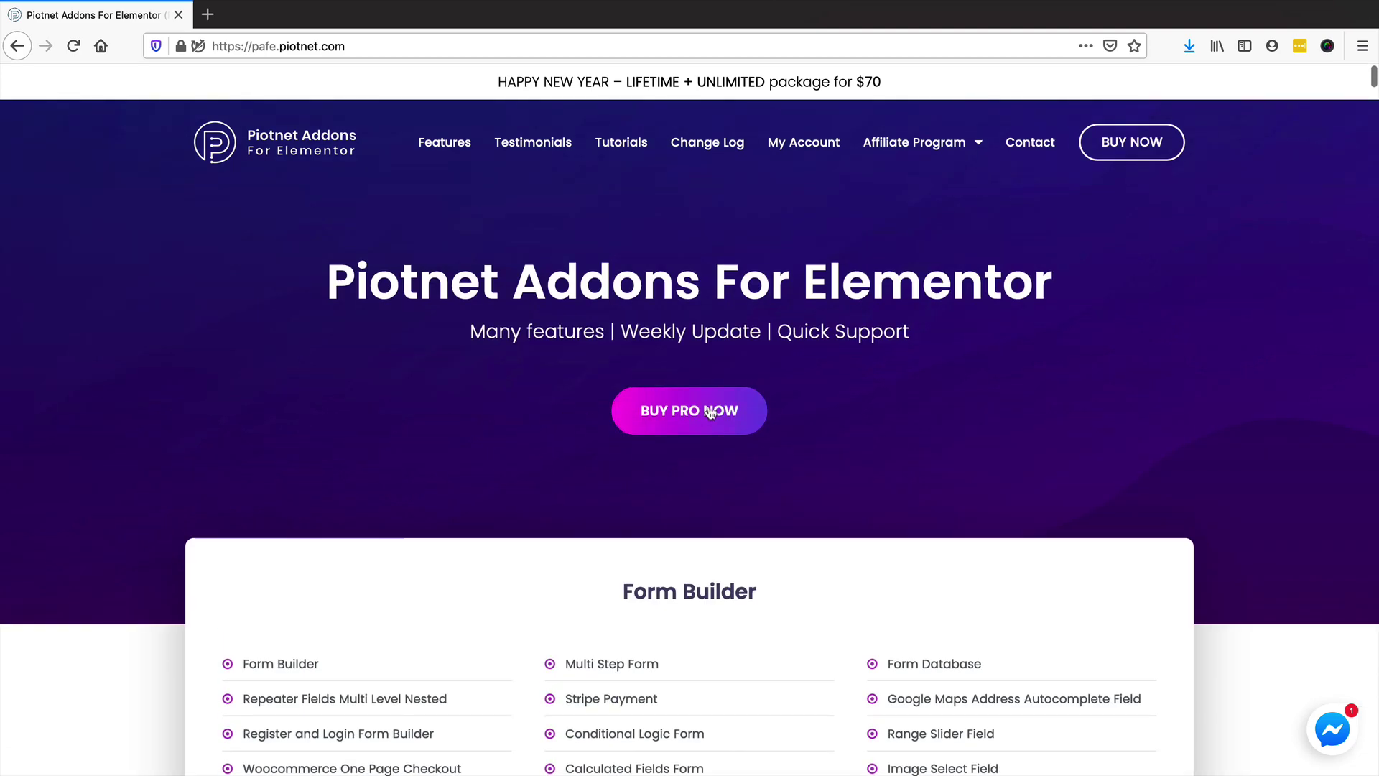
pyautogui.click(710, 410)
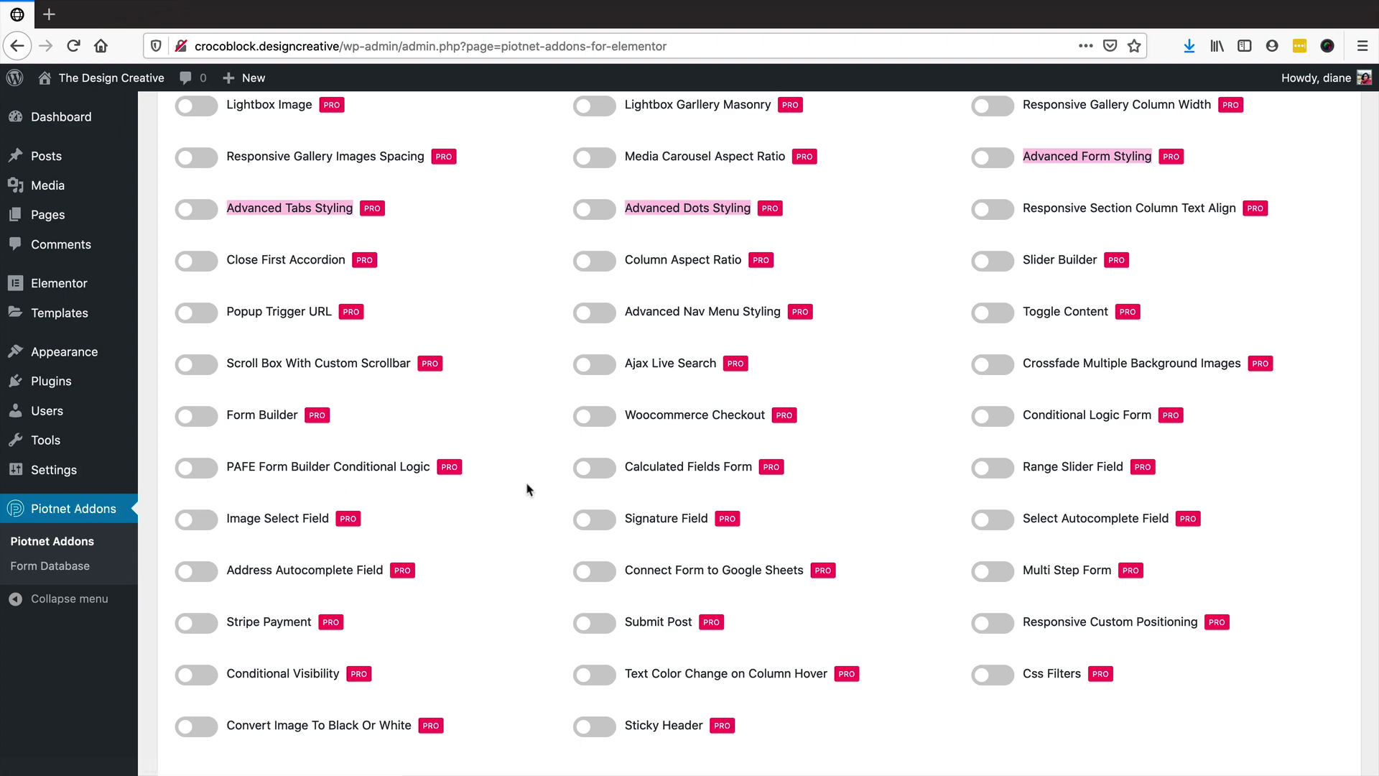
# Enable Form Builder and PAFE Form Builder Conditional Logic in the Piotnet Addons settings and save them
pyautogui.scroll(15, 535, 490)
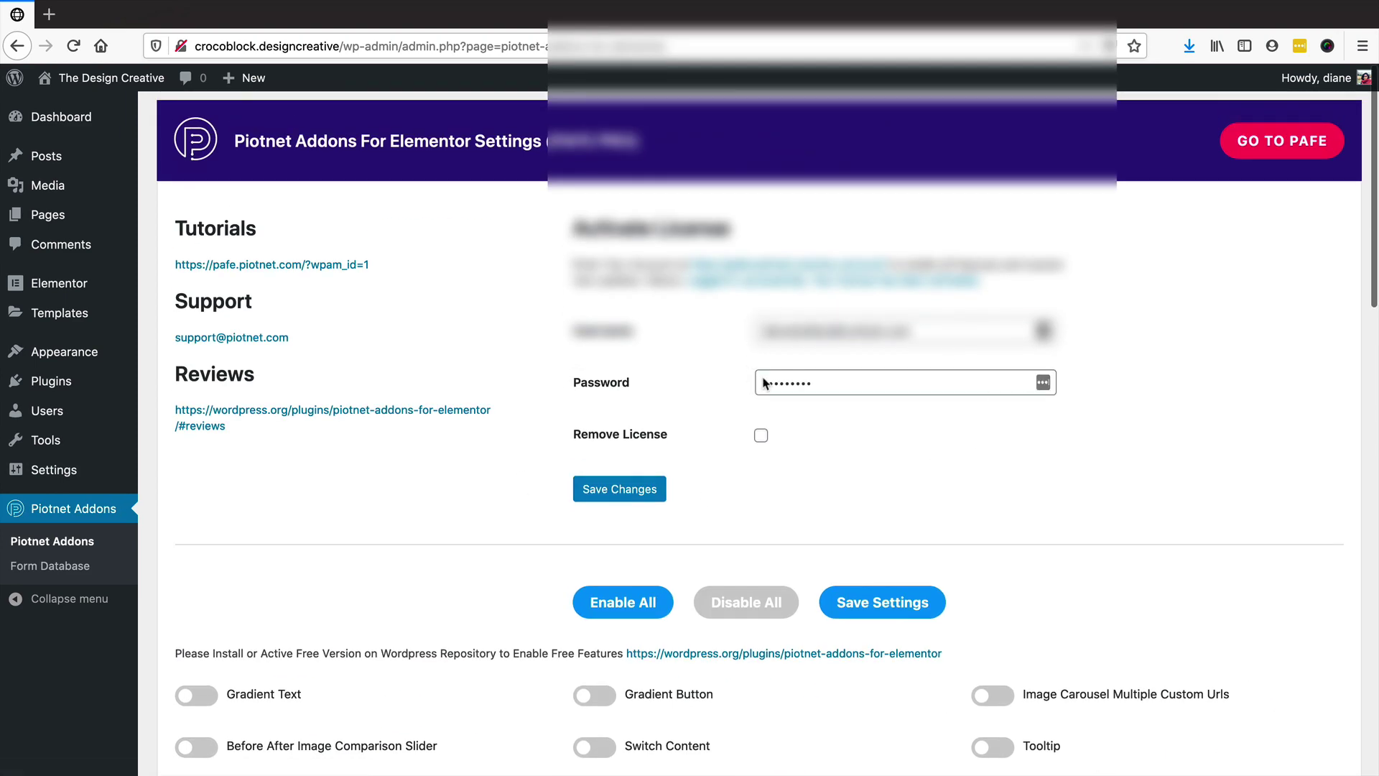
pyautogui.scroll(-6, 611, 438)
pyautogui.scroll(-5, 601, 440)
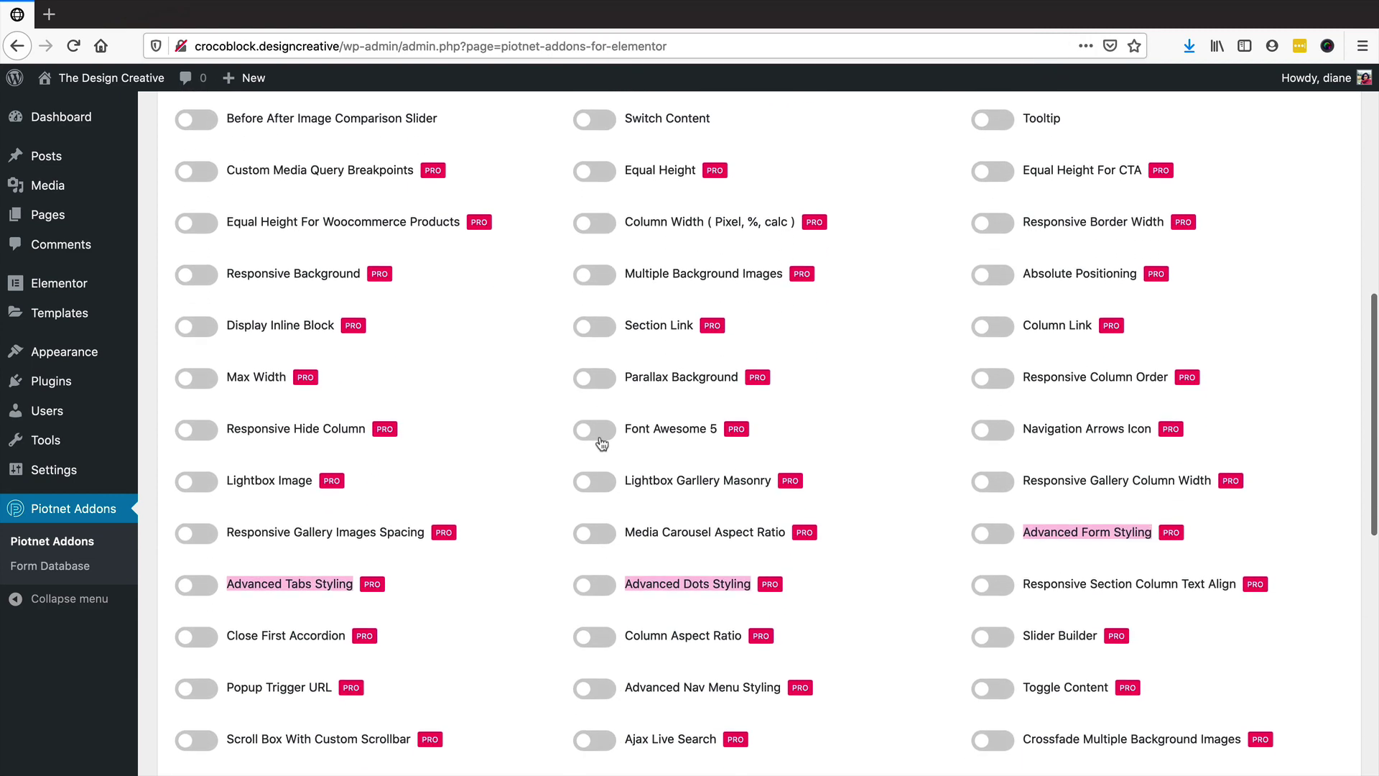
pyautogui.scroll(-3, 515, 441)
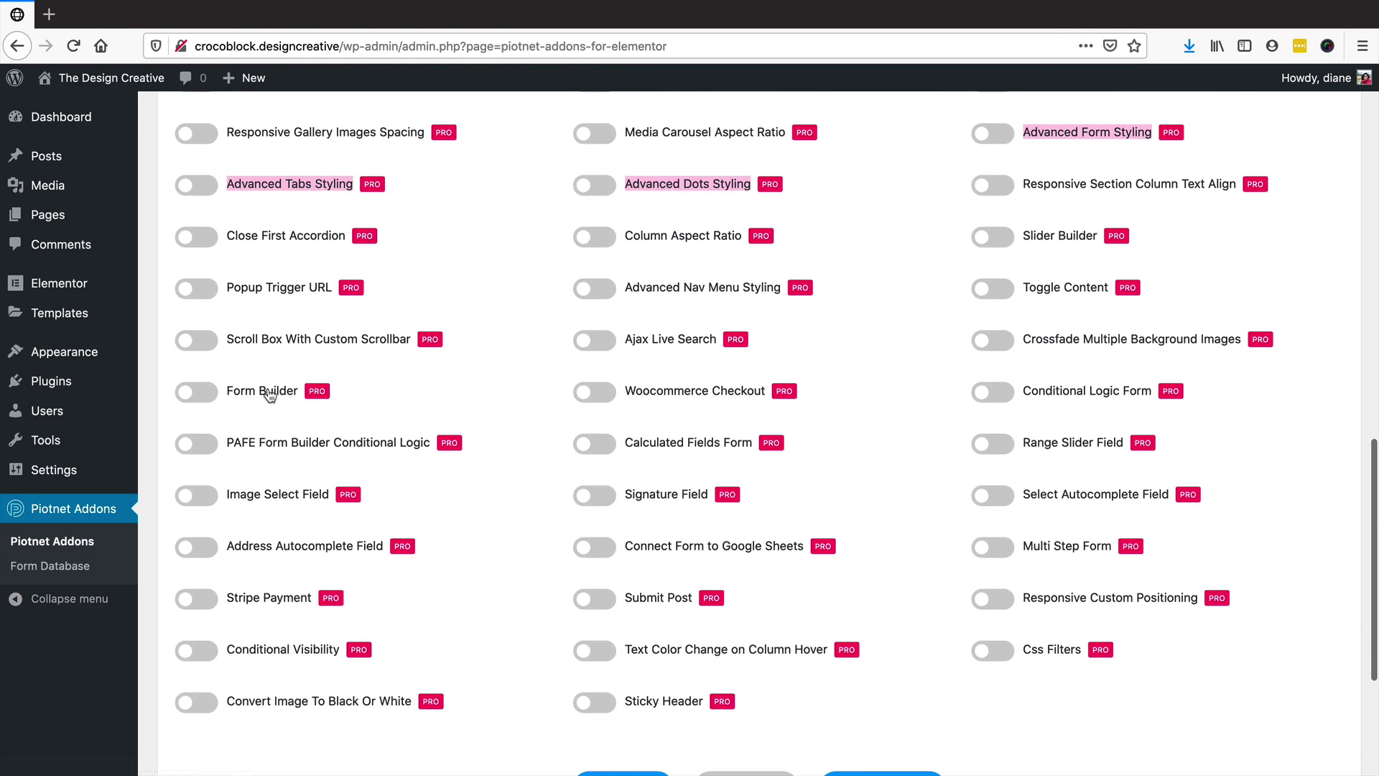
pyautogui.click(192, 392)
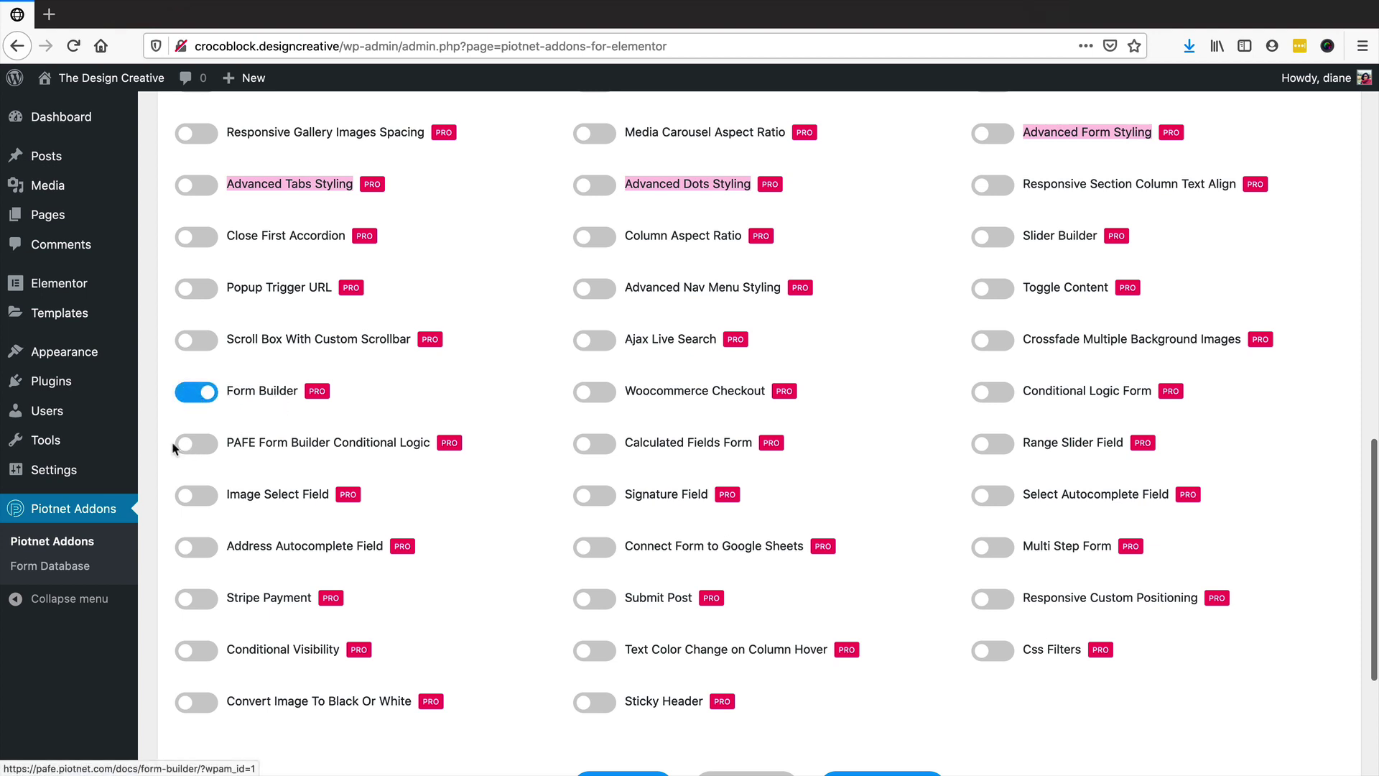
pyautogui.click(205, 445)
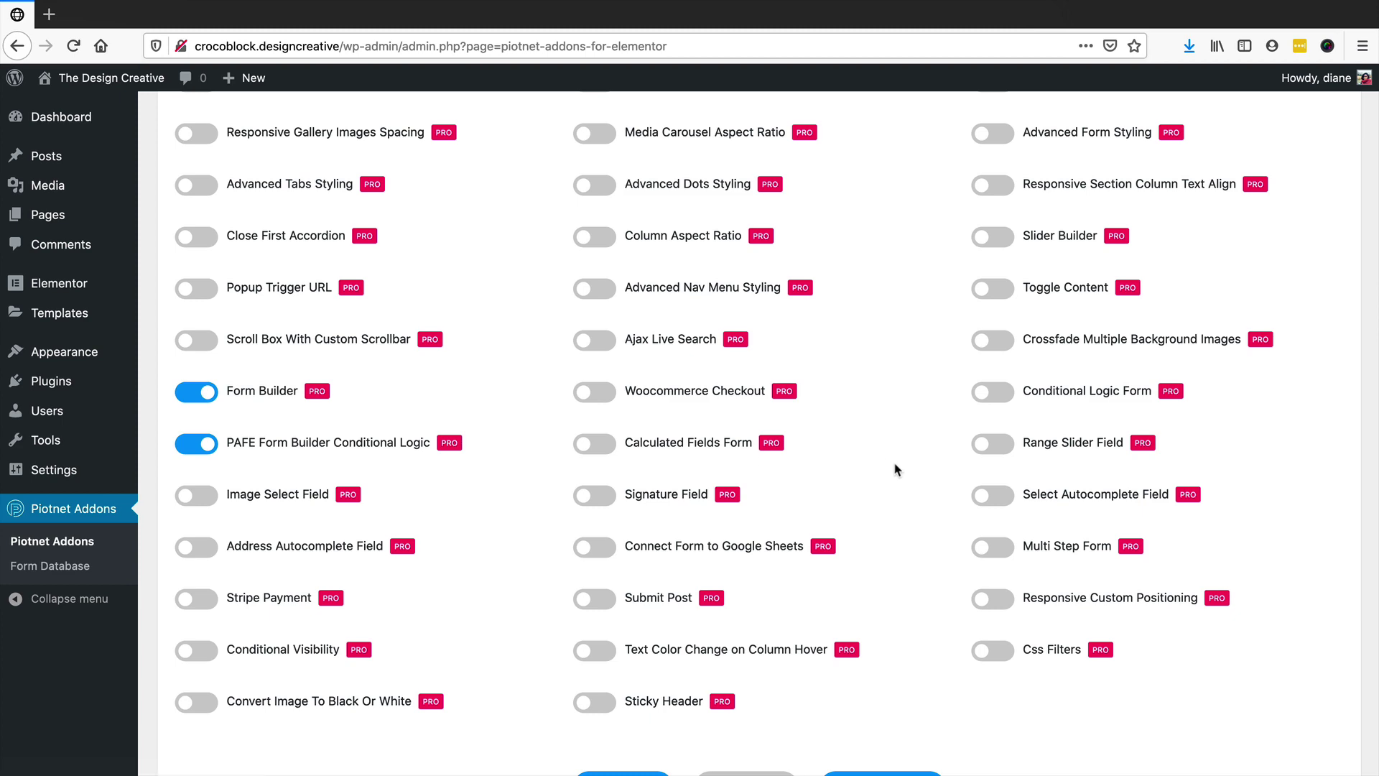
pyautogui.scroll(-2, 893, 468)
pyautogui.click(884, 701)
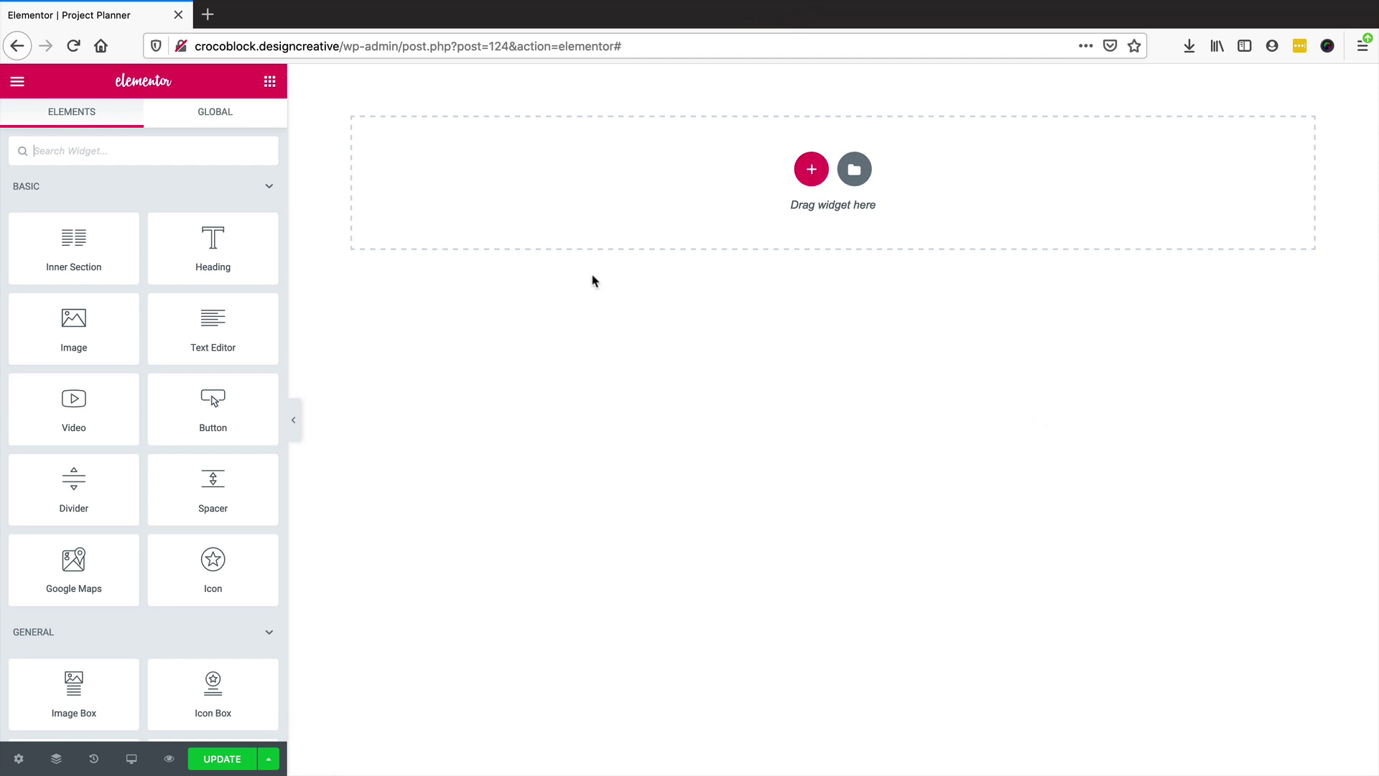
# Find the form Field widget and add it to the empty Project Planner page
pyautogui.click(65, 151)
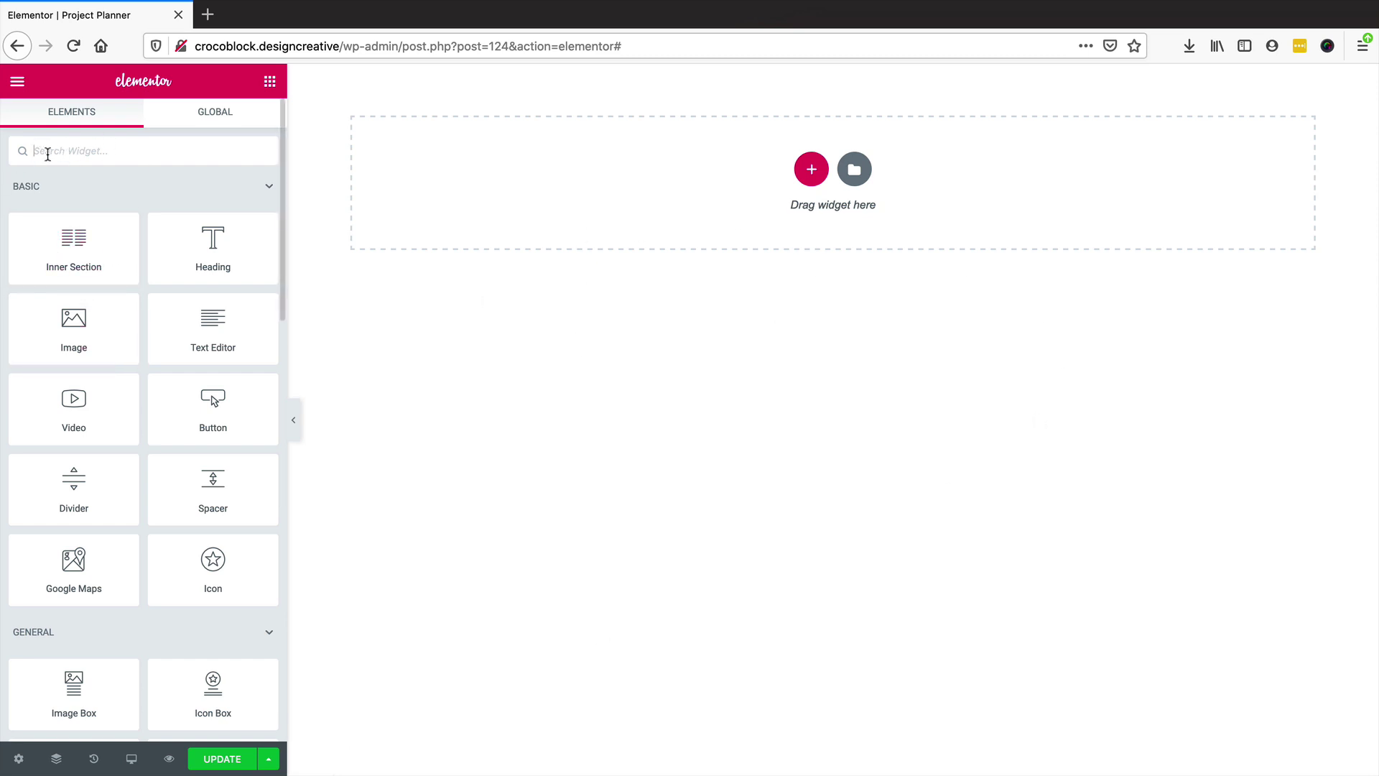
pyautogui.write('Fi')
pyautogui.moveTo(65, 201); pyautogui.dragTo(730, 194)
# Set the new field's Form ID to projectplanner
pyautogui.click(189, 224)
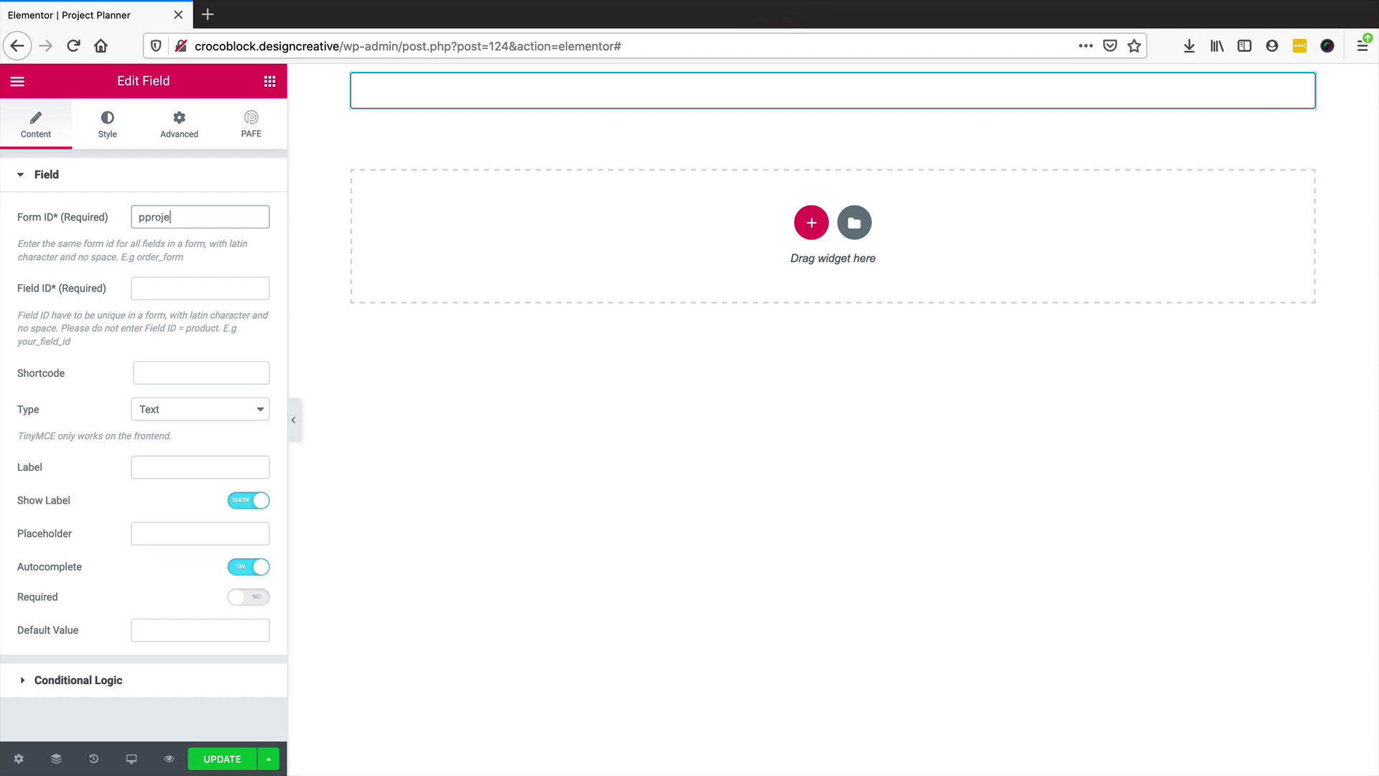
pyautogui.press('BackSpace')
pyautogui.press('BackSpace')
pyautogui.press('BackSpace')
pyautogui.press('BackSpace')
pyautogui.press('BackSpace')
# Give the field the Field ID Name and the placeholder Your Name
pyautogui.click(162, 289)
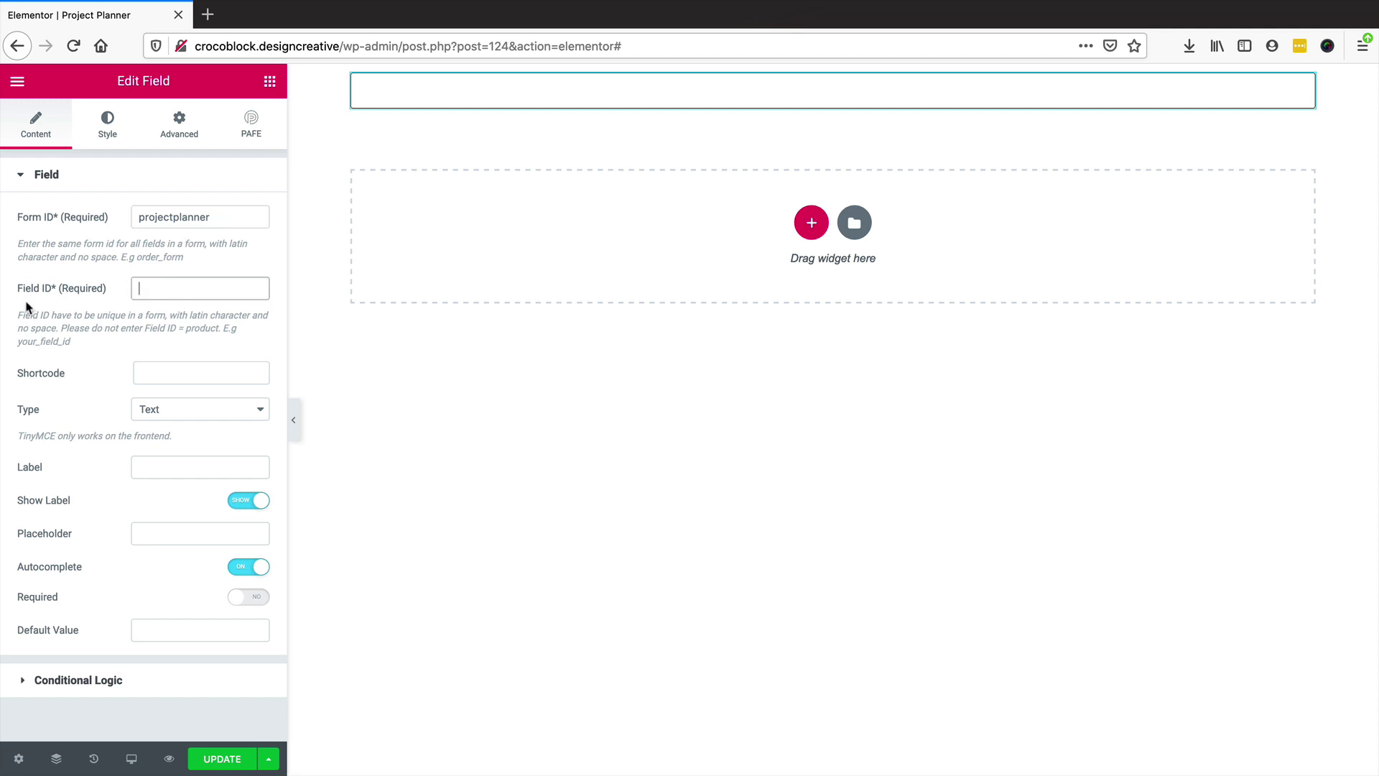
pyautogui.write('Name')
pyautogui.press('Tab')
pyautogui.press('Tab')
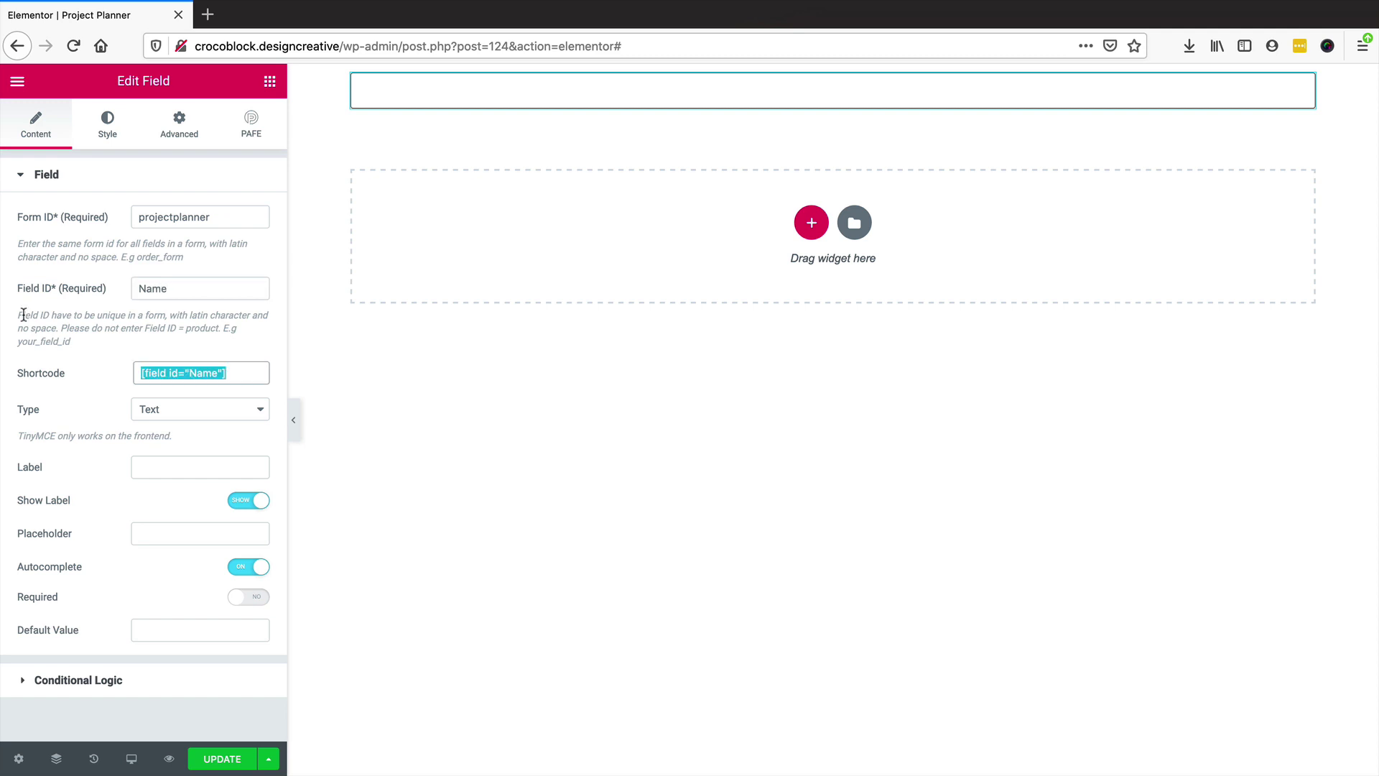
pyautogui.click(173, 467)
pyautogui.click(161, 536)
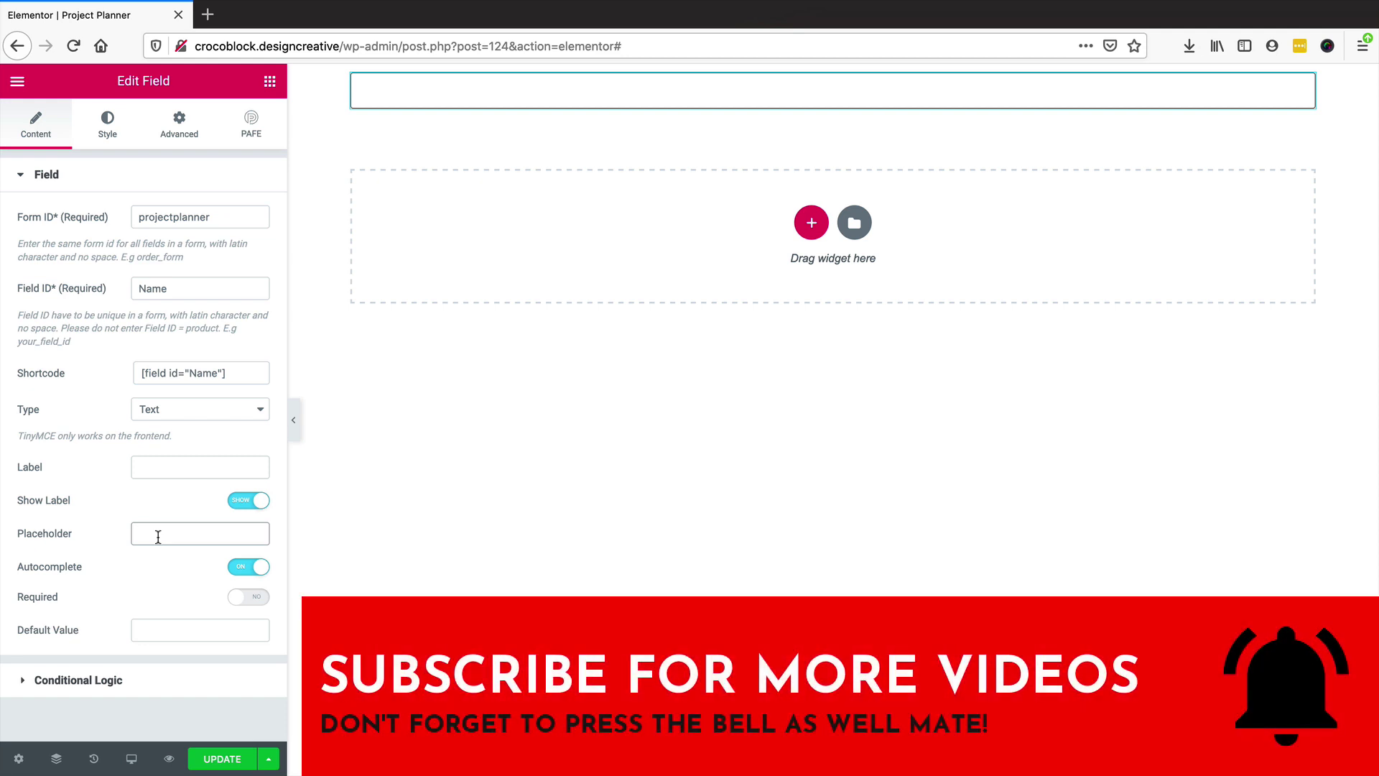
pyautogui.write('Your Name')
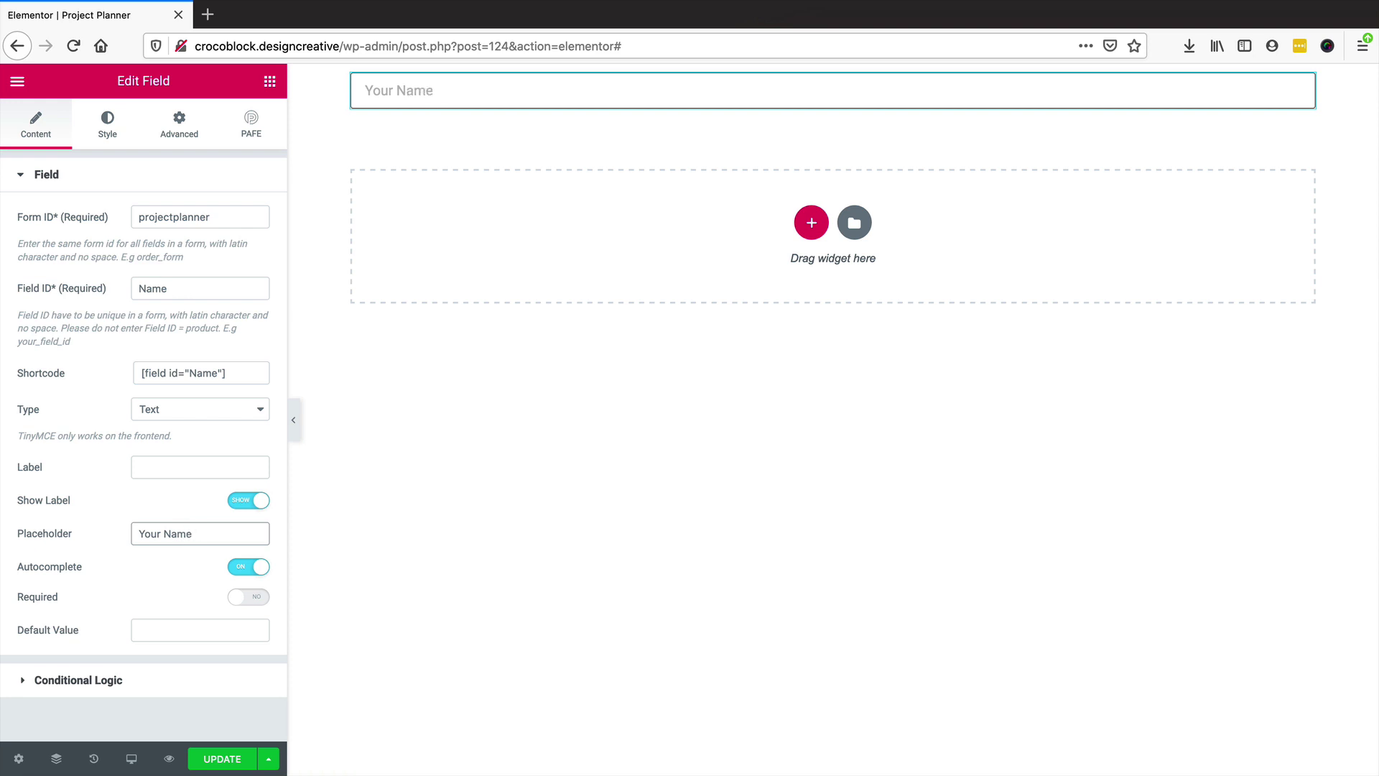
# Duplicate the Your Name field and set the copy's Field ID to Email
pyautogui.rightClick(468, 85)
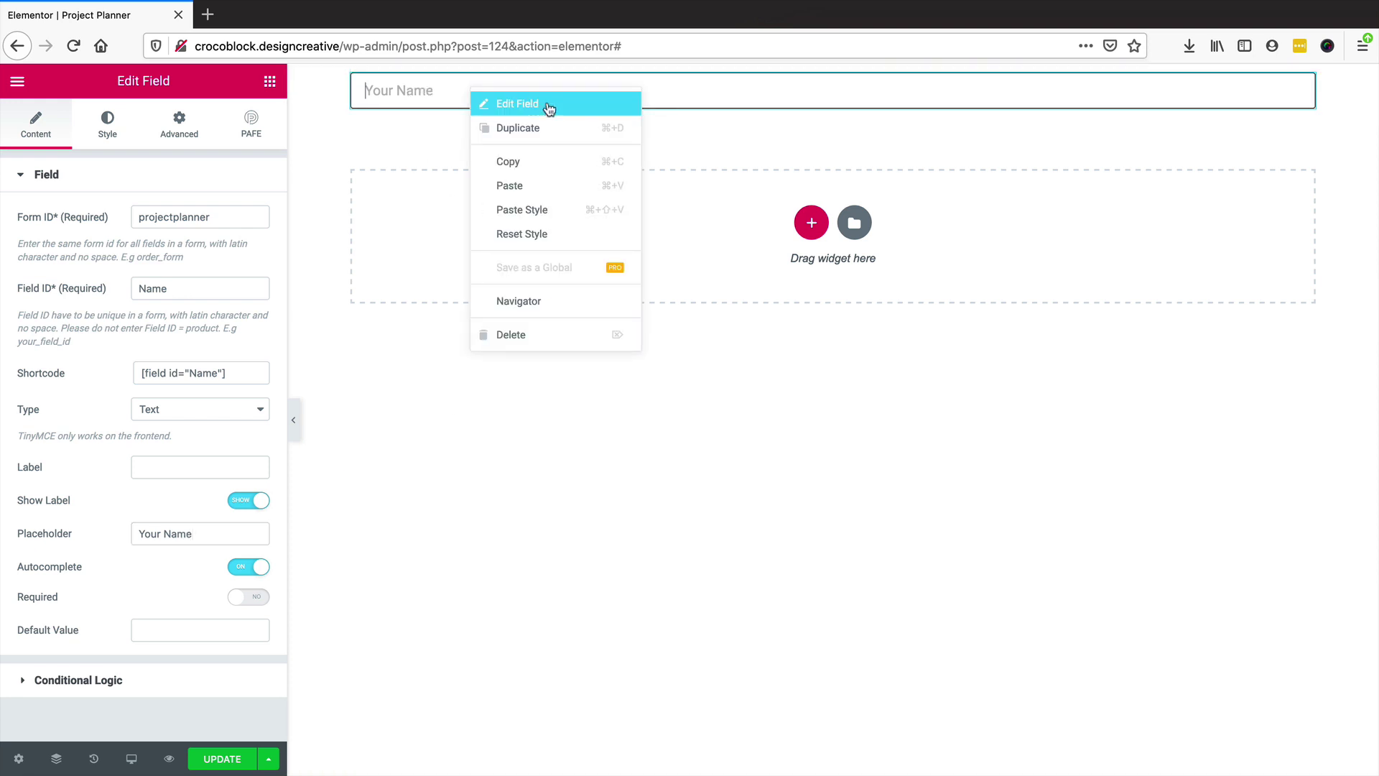
pyautogui.click(527, 136)
pyautogui.doubleClick(193, 218)
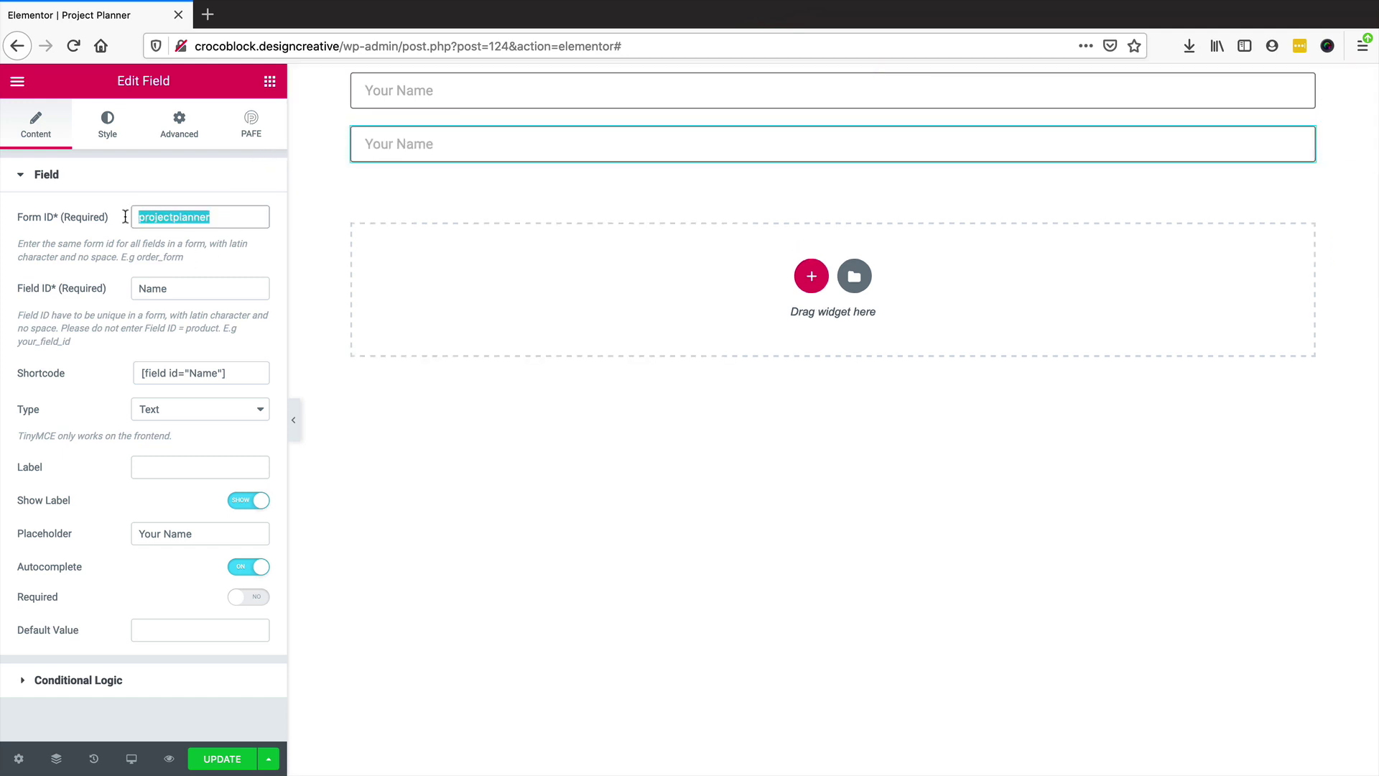
pyautogui.doubleClick(188, 288)
pyautogui.write('em')
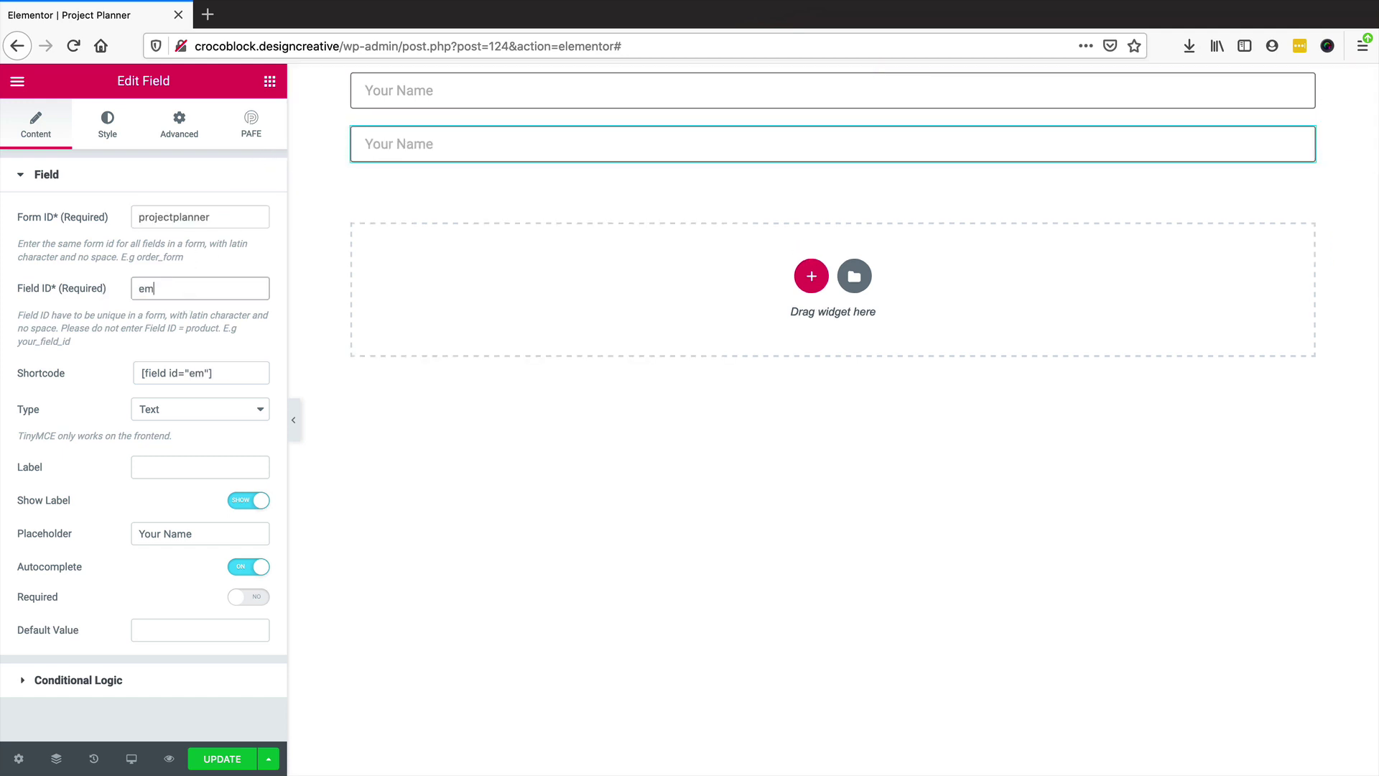
pyautogui.press('BackSpace')
pyautogui.press('BackSpace')
pyautogui.write('Email')
pyautogui.press('Tab')
pyautogui.press('Tab')
# Change the duplicated field's type to Email and its placeholder to Your Email
pyautogui.click(163, 407)
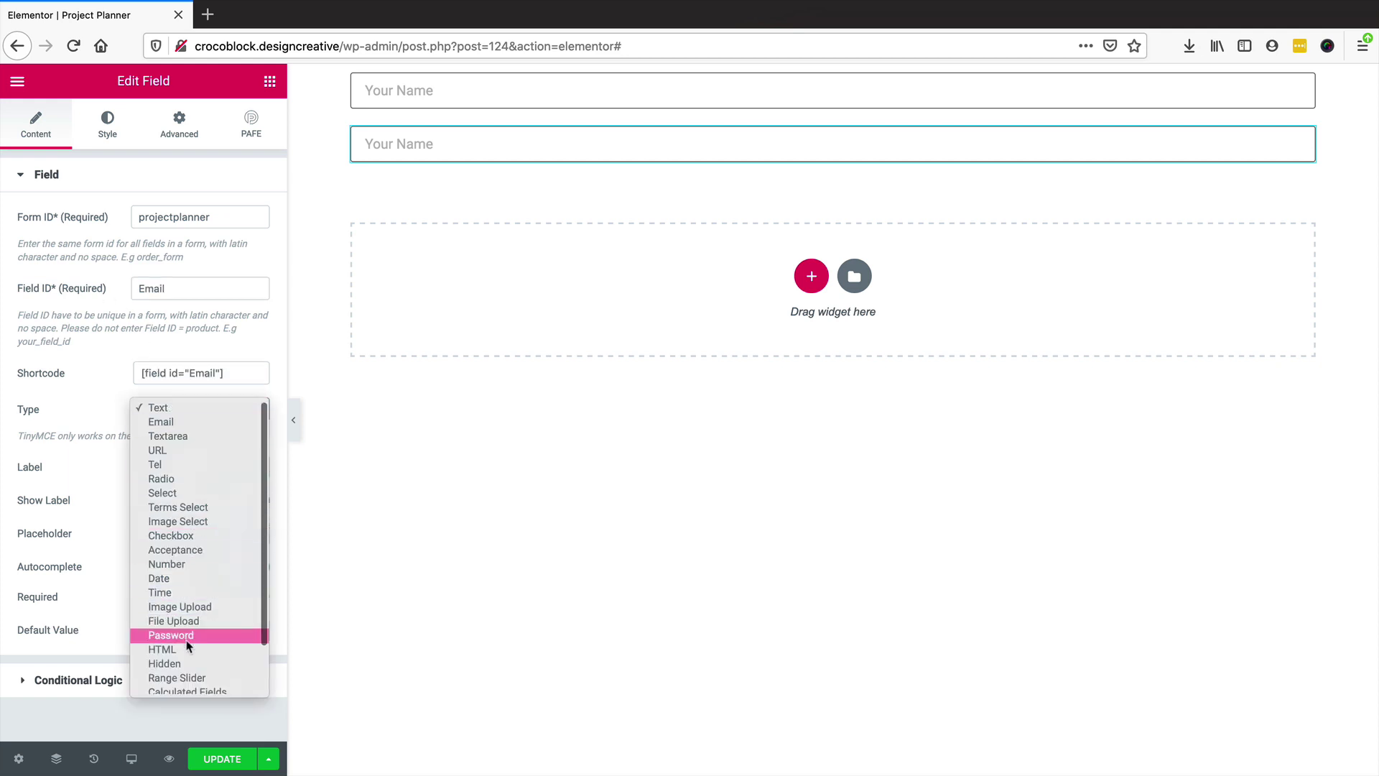
pyautogui.click(171, 418)
pyautogui.doubleClick(181, 534)
pyautogui.write('Email')
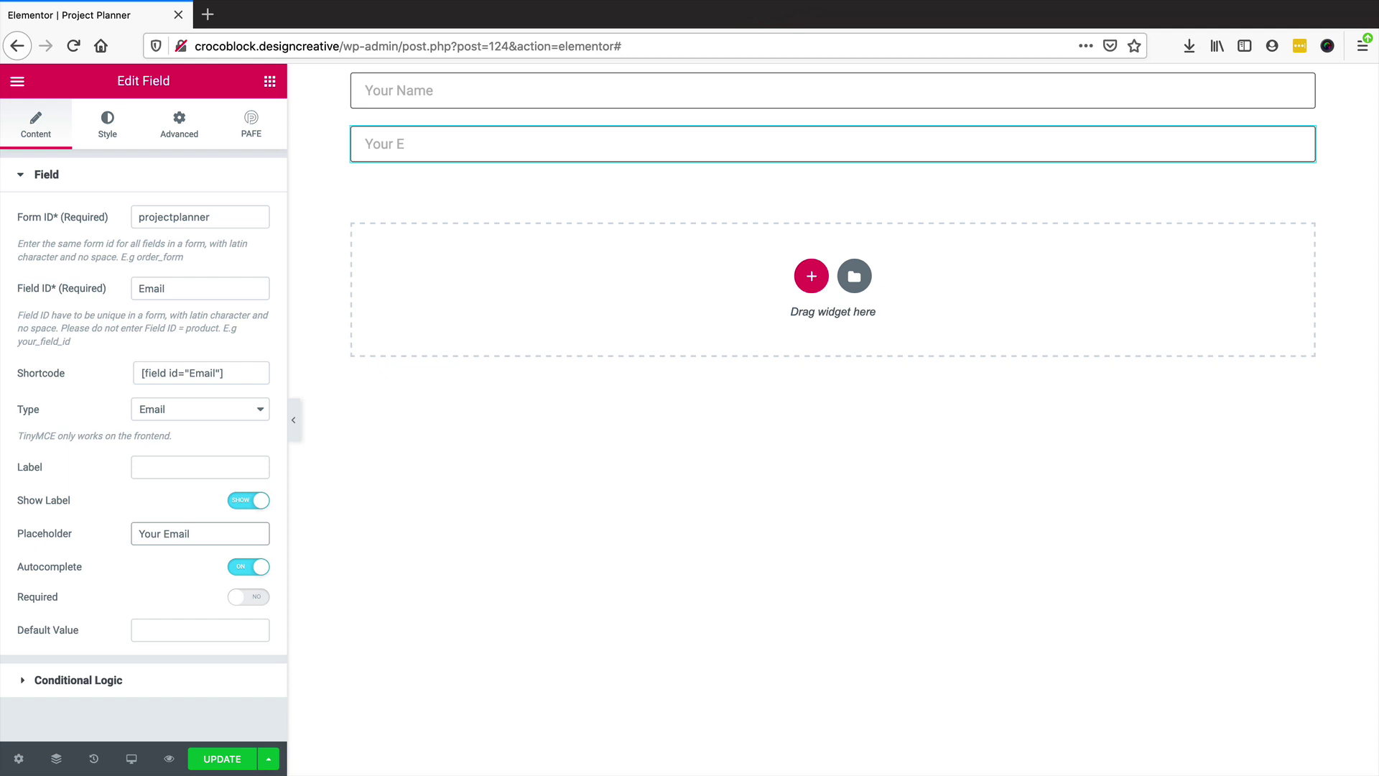
# Duplicate the email field, giving the copy the Field ID Your Message and the type Textarea
pyautogui.rightClick(486, 145)
pyautogui.click(605, 185)
pyautogui.moveTo(186, 287); pyautogui.dragTo(98, 287)
pyautogui.write('Your Message')
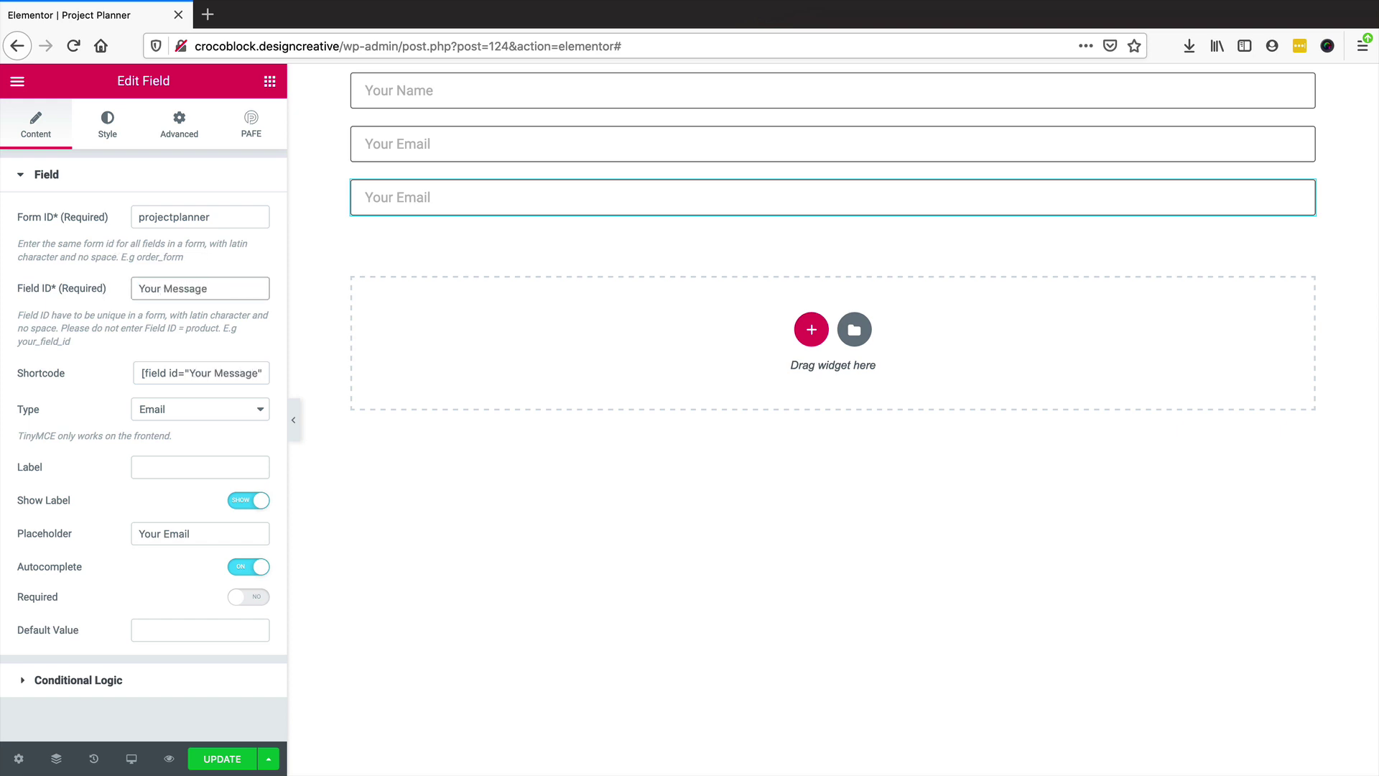
pyautogui.press('Tab')
pyautogui.press('Tab')
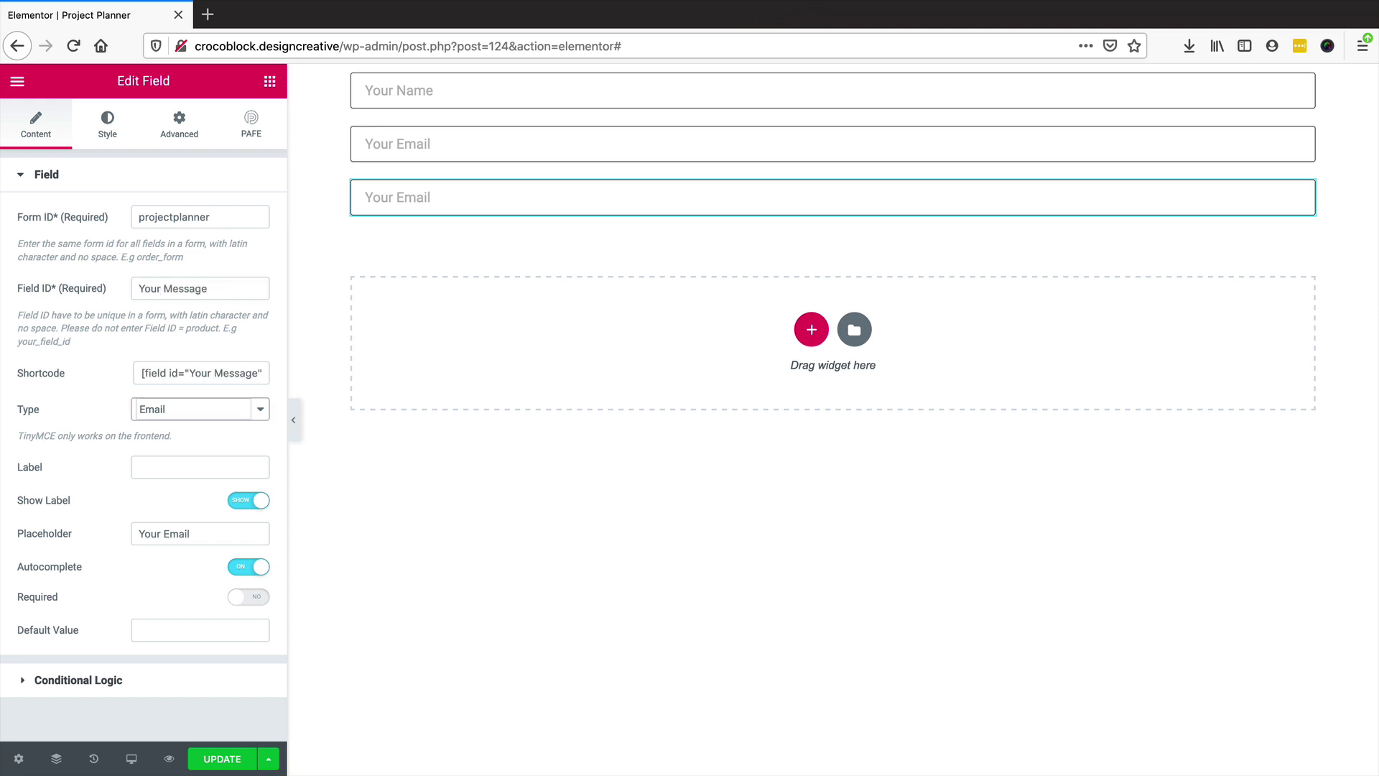
pyautogui.click(162, 409)
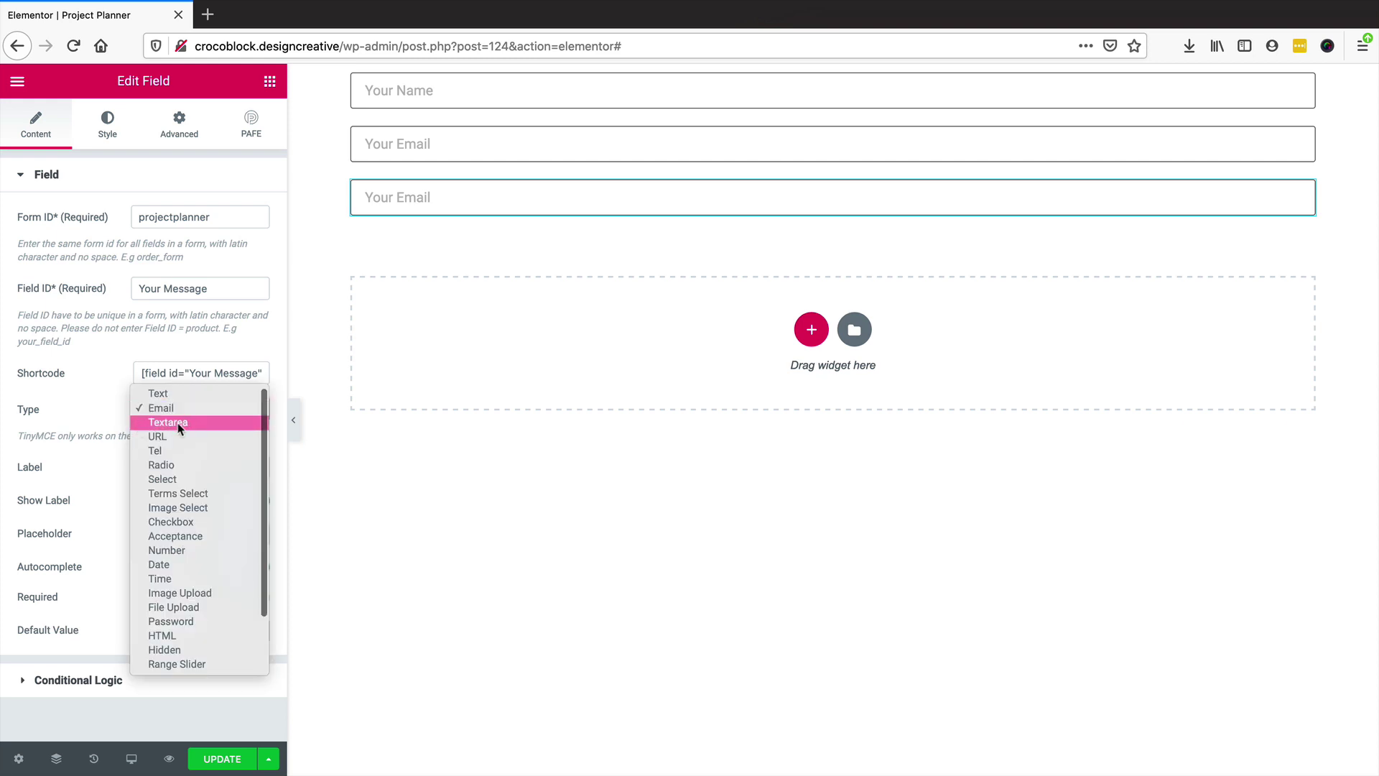
pyautogui.click(183, 422)
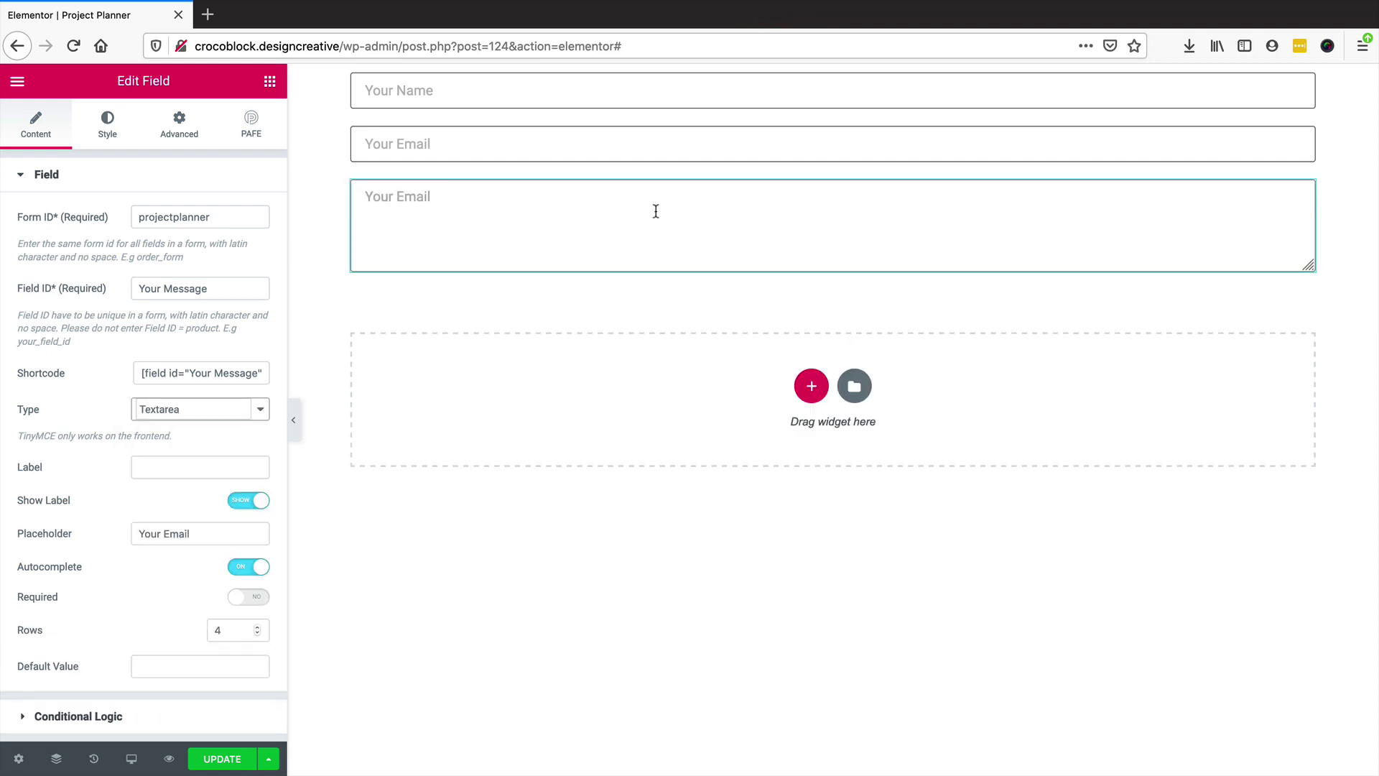
# Duplicate the message field, giving the copy the Field ID acceptance and the type Acceptance
pyautogui.click(269, 81)
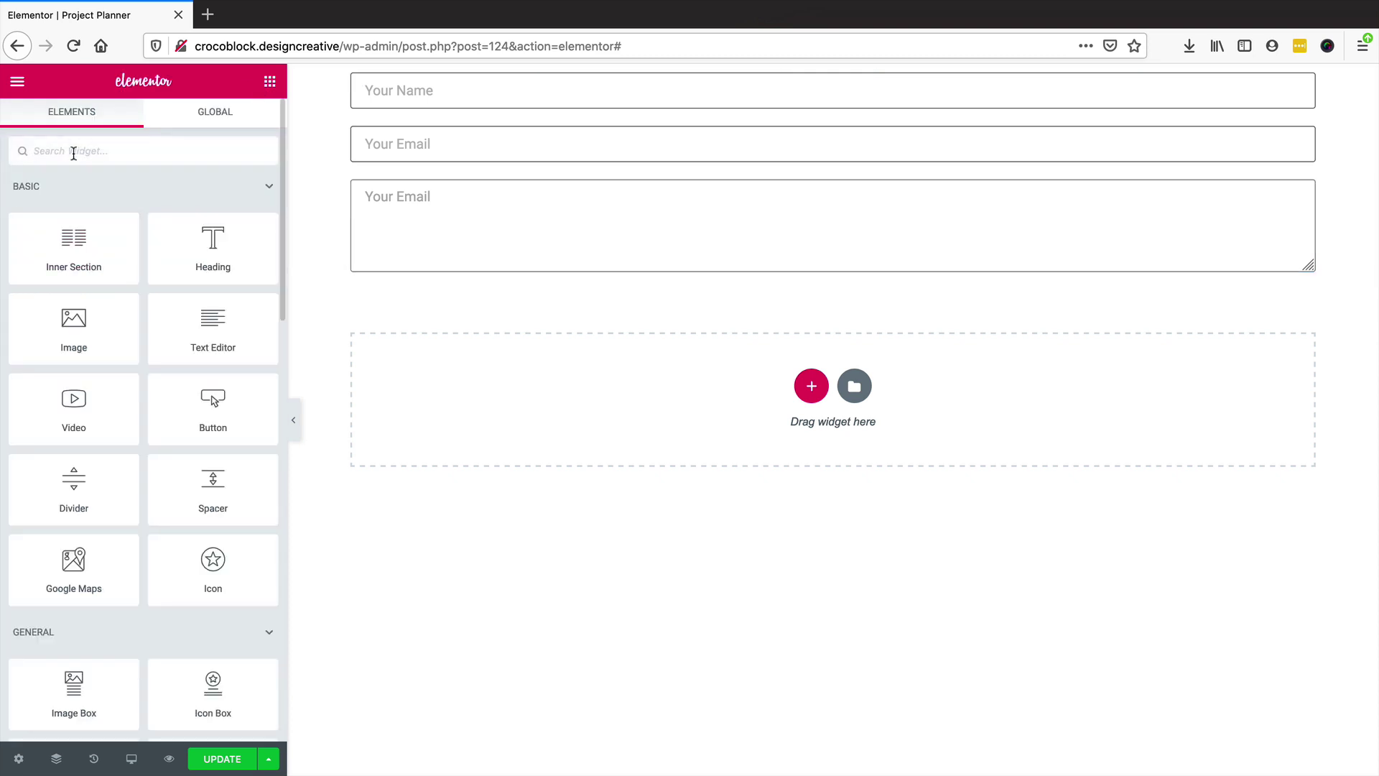
pyautogui.rightClick(505, 207)
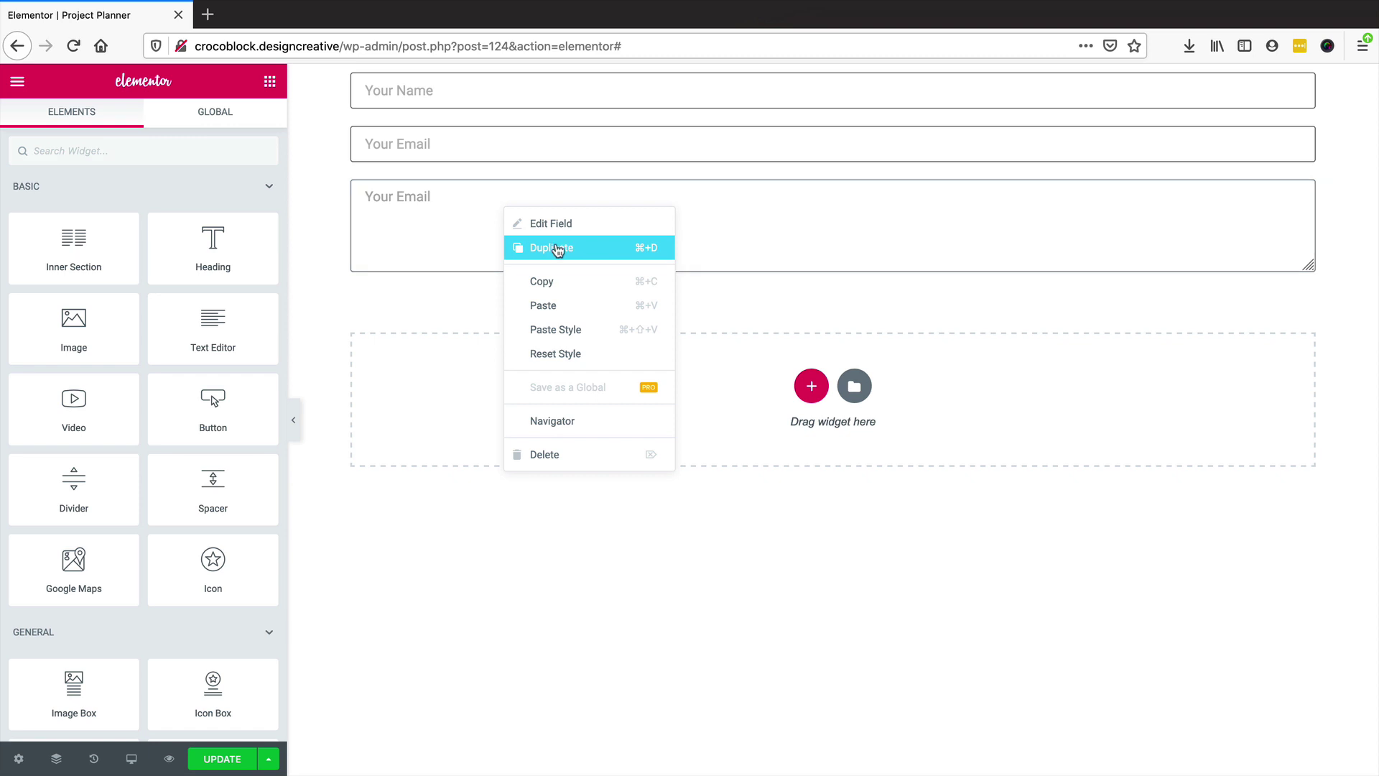
pyautogui.click(560, 247)
pyautogui.moveTo(224, 288); pyautogui.dragTo(98, 289)
pyautogui.write('acceptance')
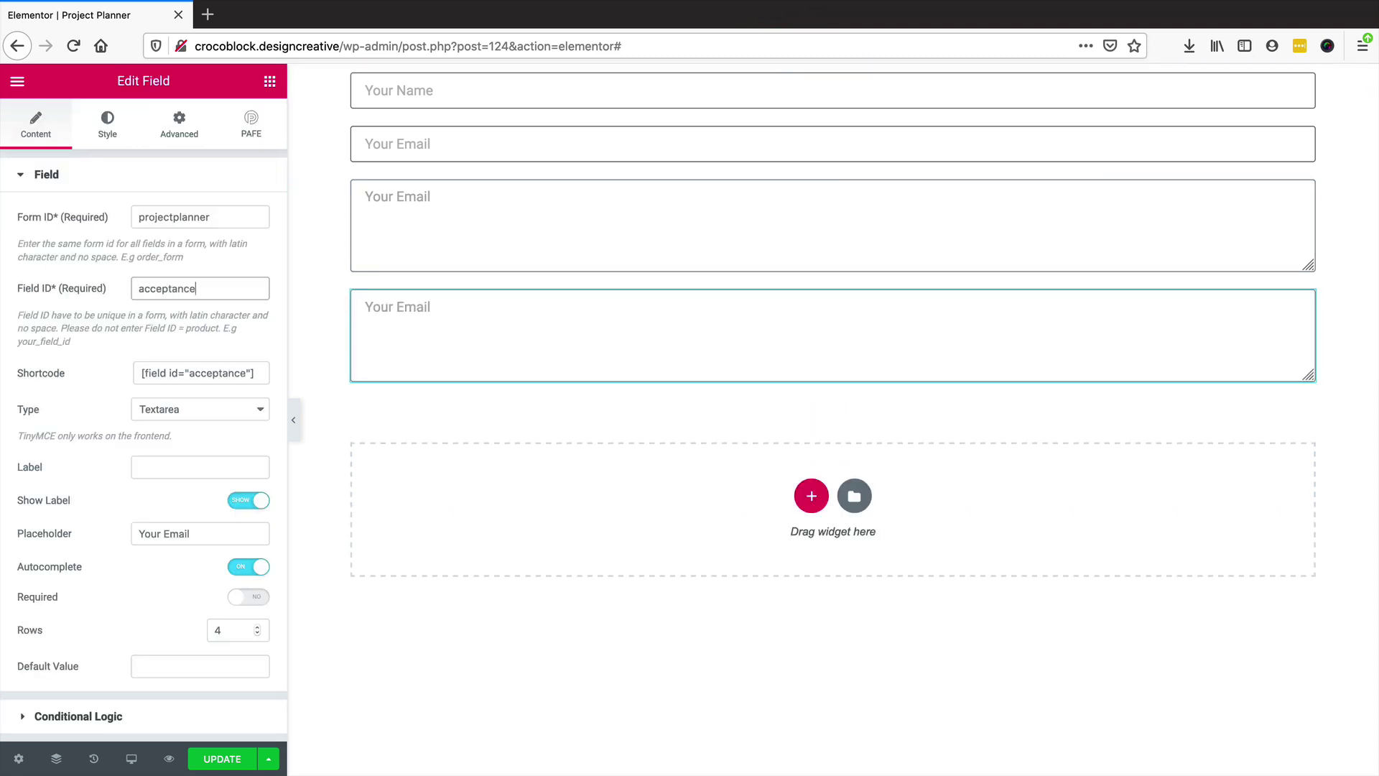
pyautogui.press('Tab')
pyautogui.press('Tab')
pyautogui.click(188, 407)
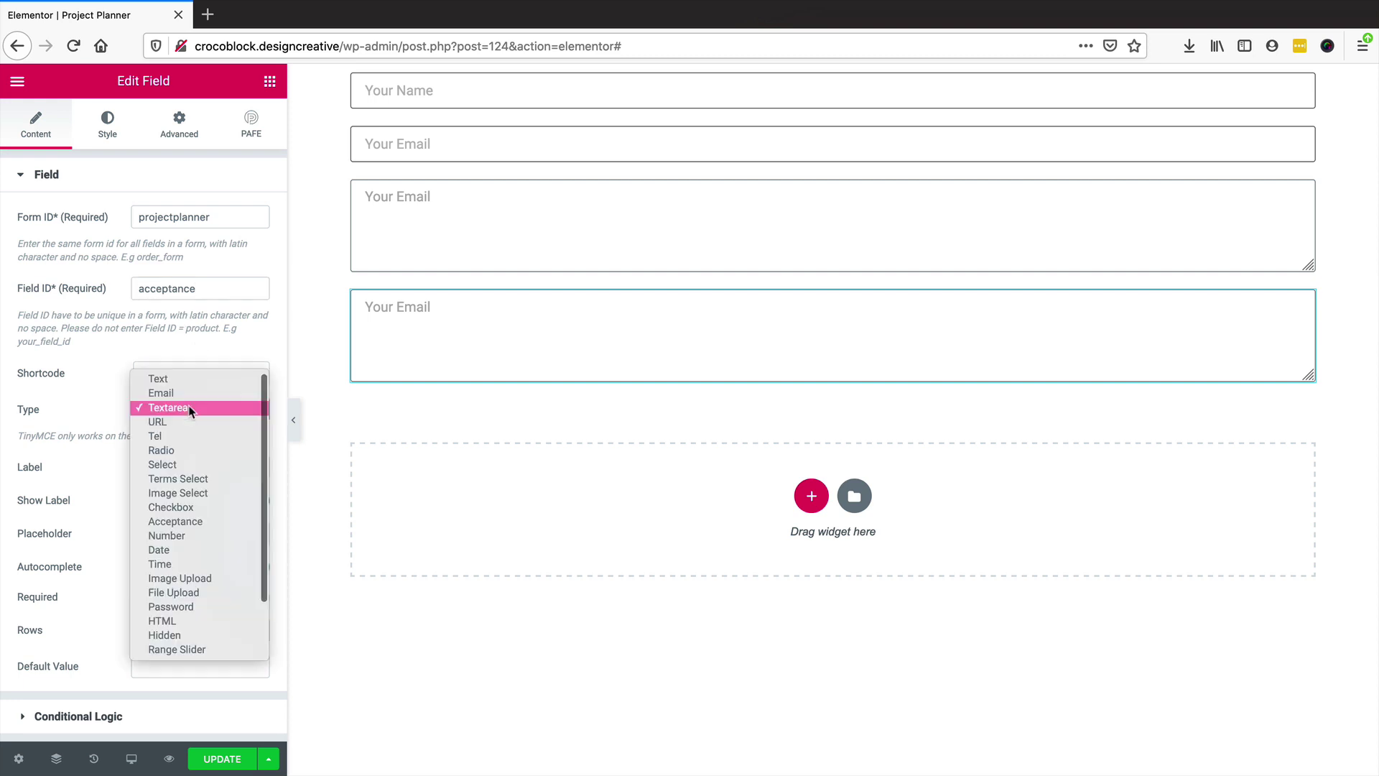
pyautogui.click(190, 523)
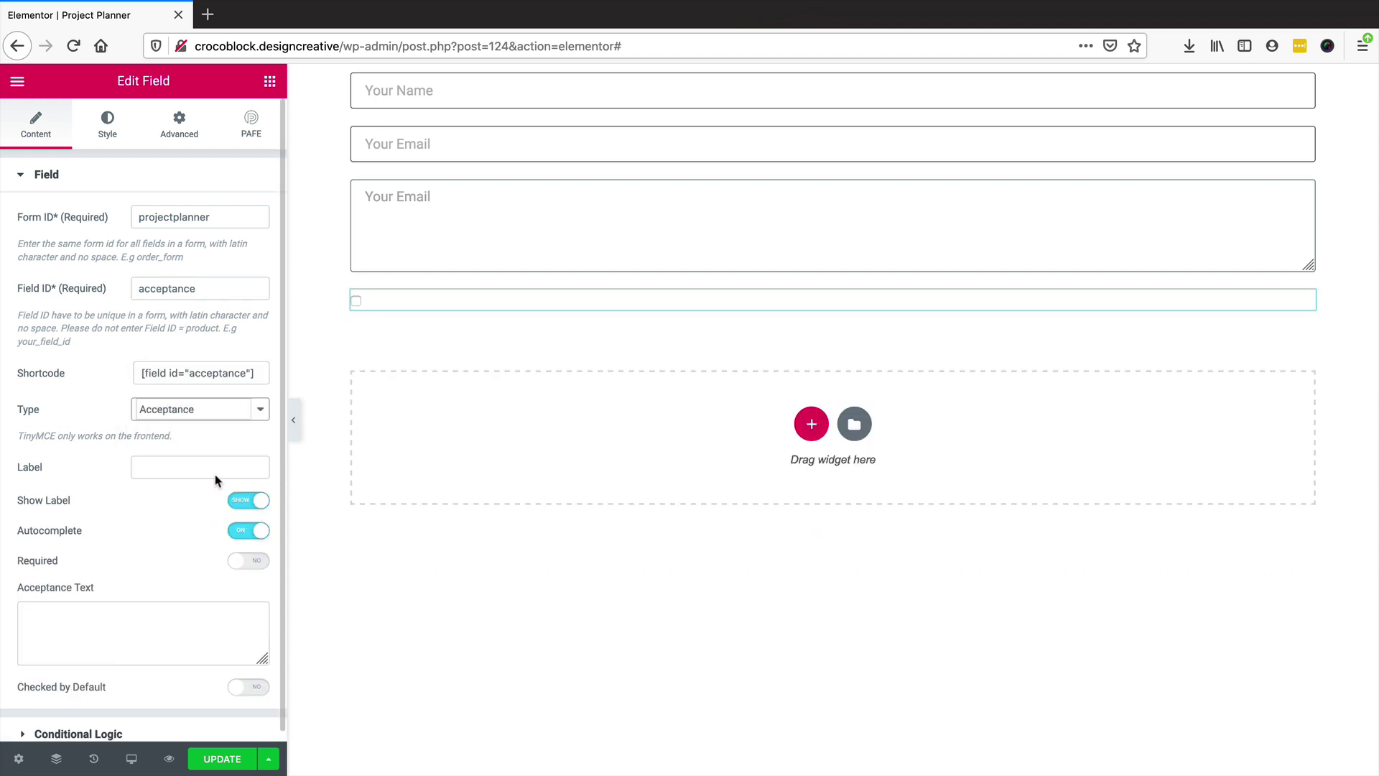
# Enter "Is this urgent?" as the acceptance field's text
pyautogui.scroll(-1, 151, 574)
pyautogui.click(48, 632)
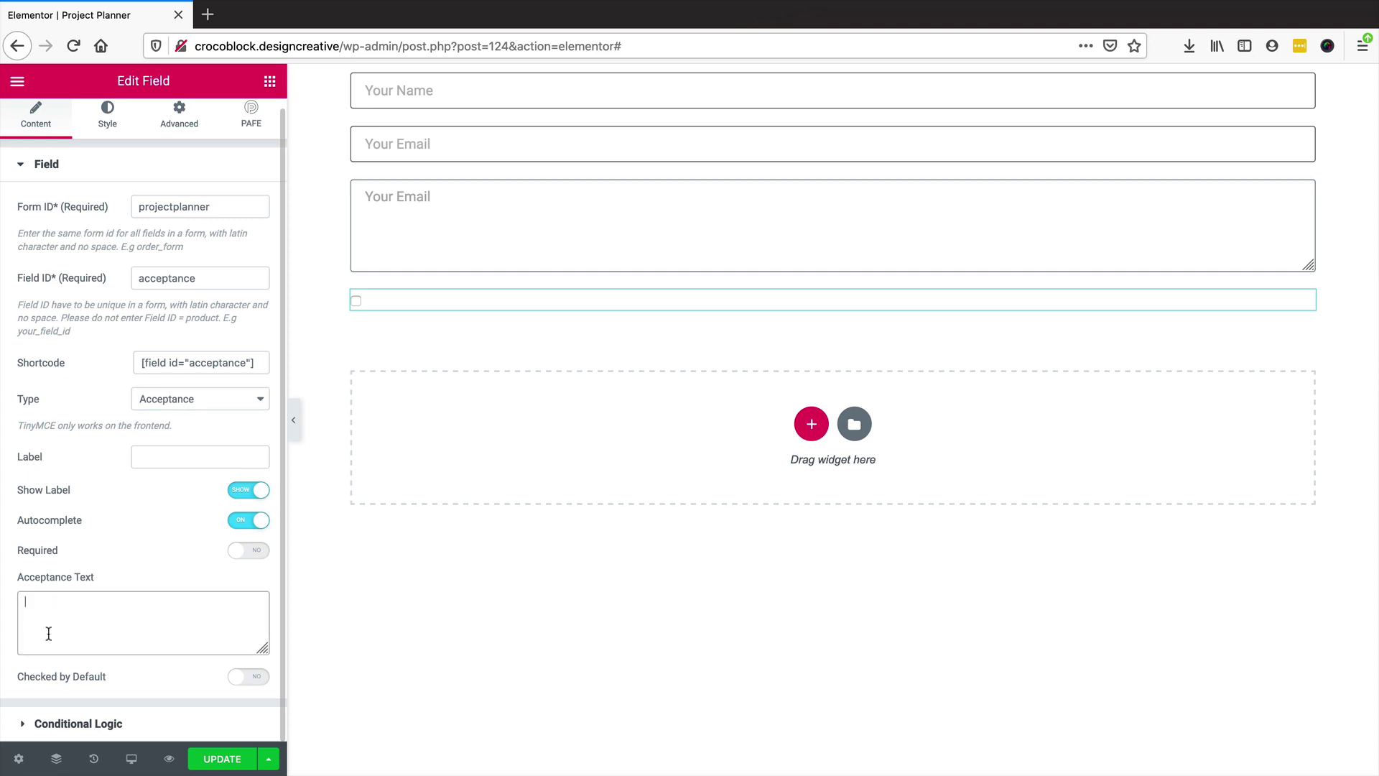
pyautogui.write('Is this utrge')
pyautogui.press('BackSpace')
pyautogui.press('BackSpace')
pyautogui.press('BackSpace')
pyautogui.press('BackSpace')
pyautogui.write('rgent?')
# Replace the acceptance field's text with "This is urgent"
pyautogui.tripleClick(166, 605)
pyautogui.press('BackSpace')
pyautogui.write('This is ur')
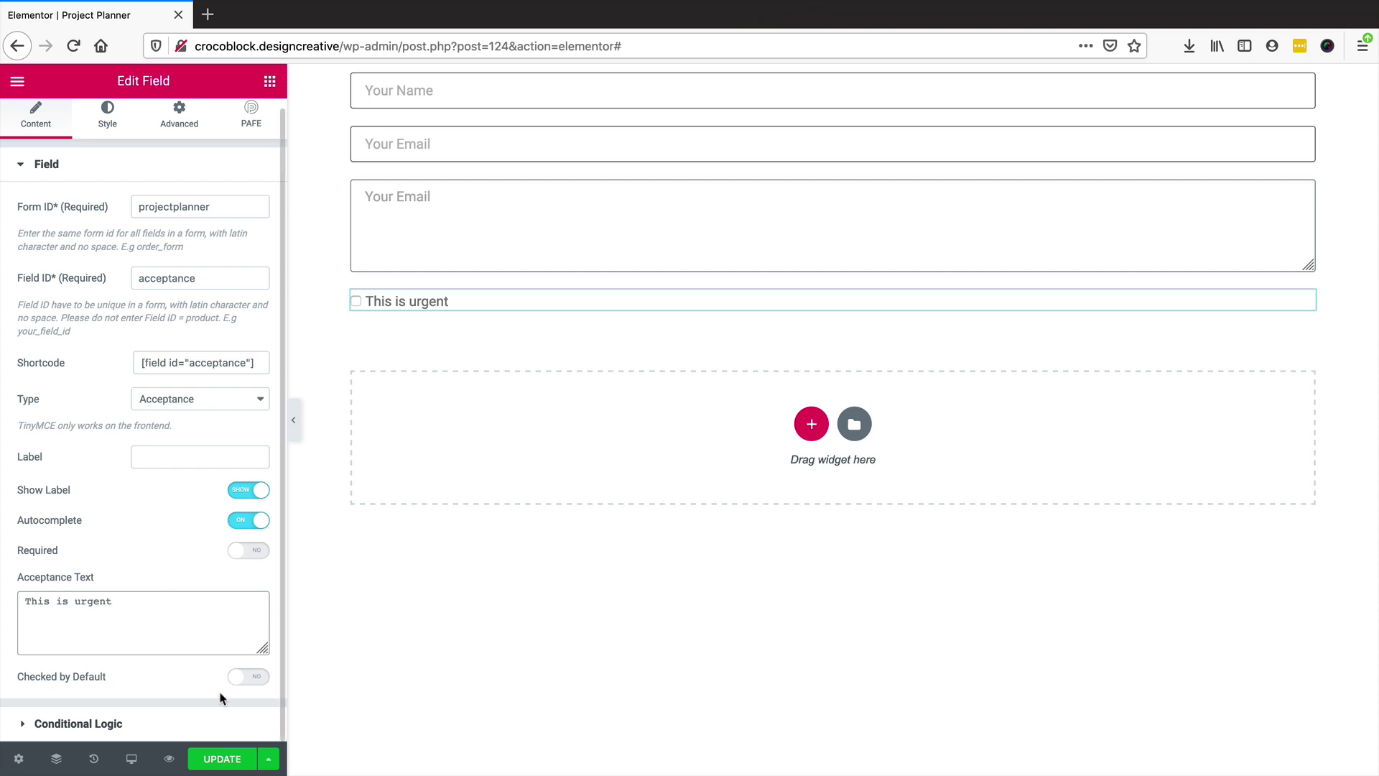
# Update the page and check the name, email and message fields in the frontend preview
pyautogui.click(209, 759)
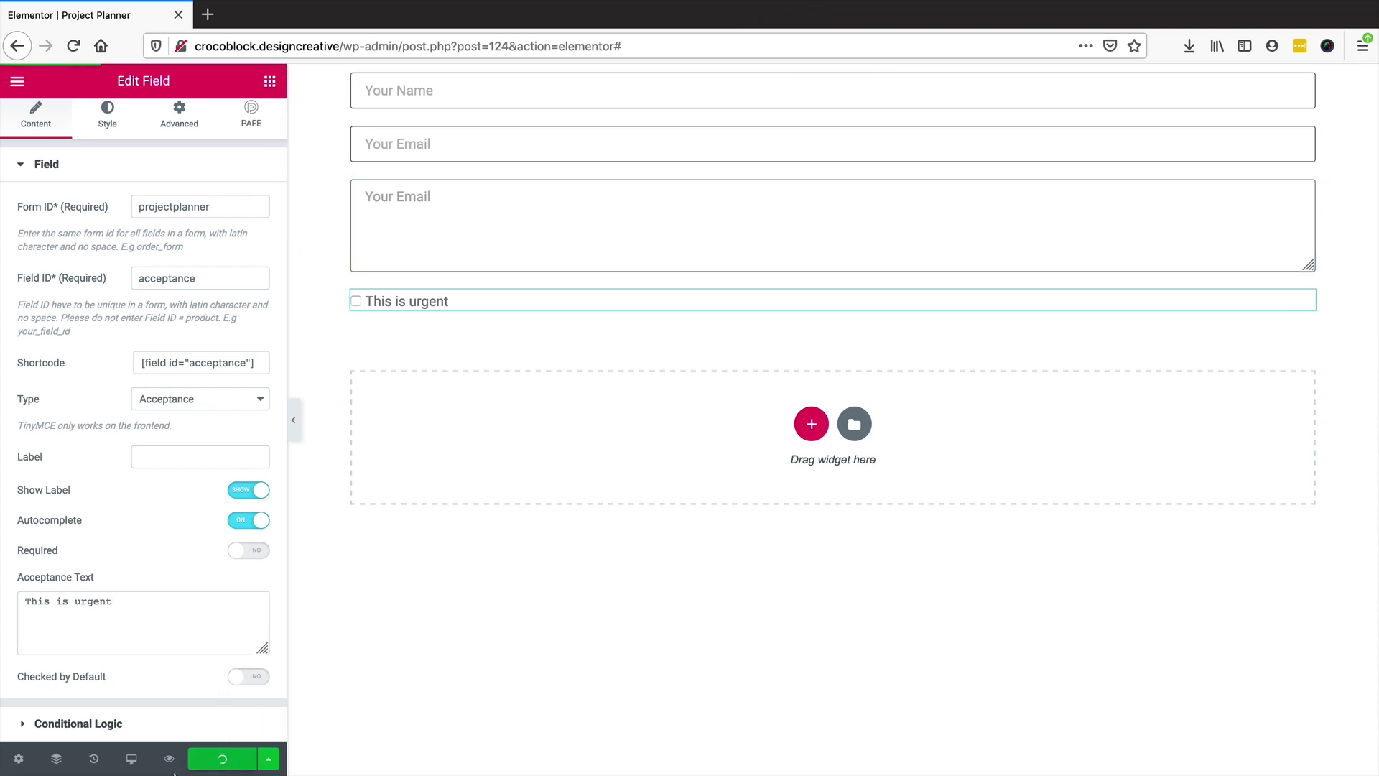
pyautogui.click(169, 758)
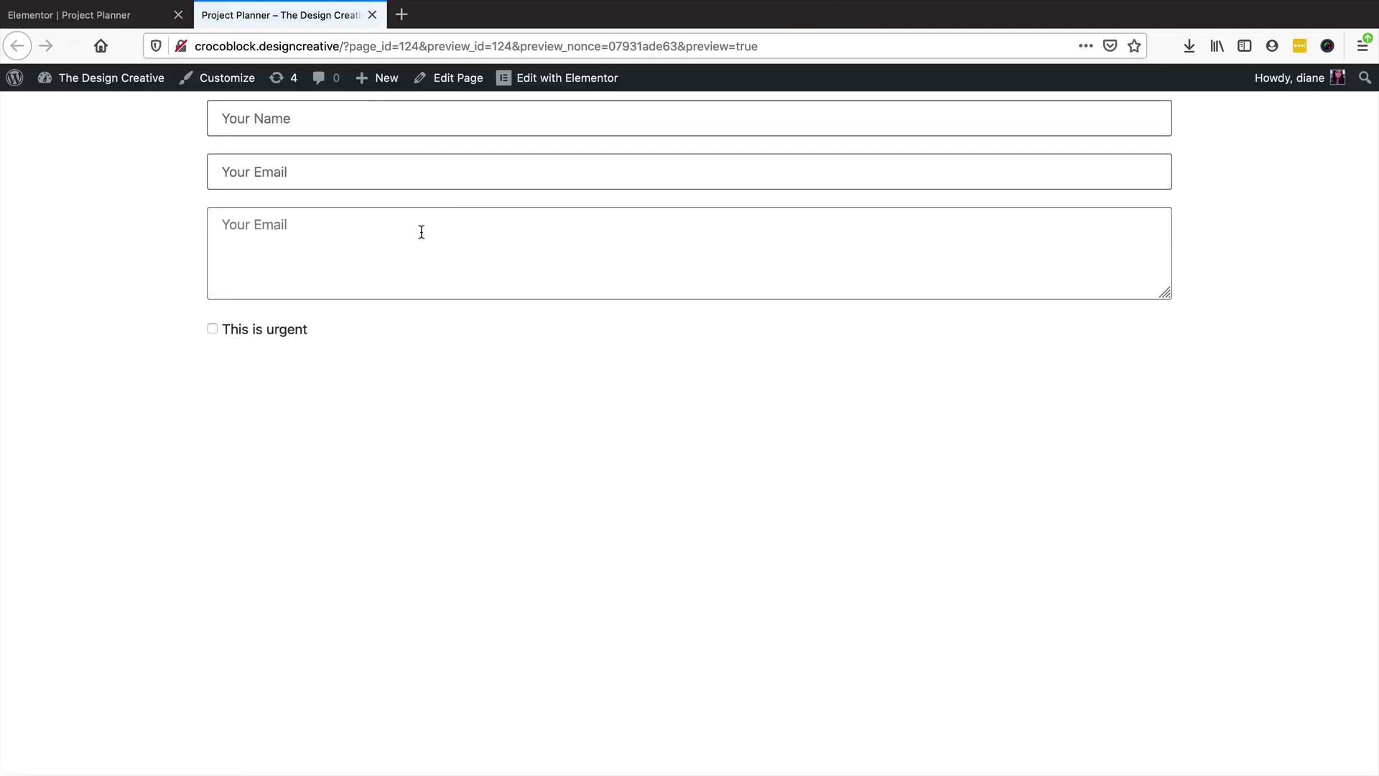
pyautogui.click(273, 127)
pyautogui.click(249, 179)
pyautogui.click(270, 255)
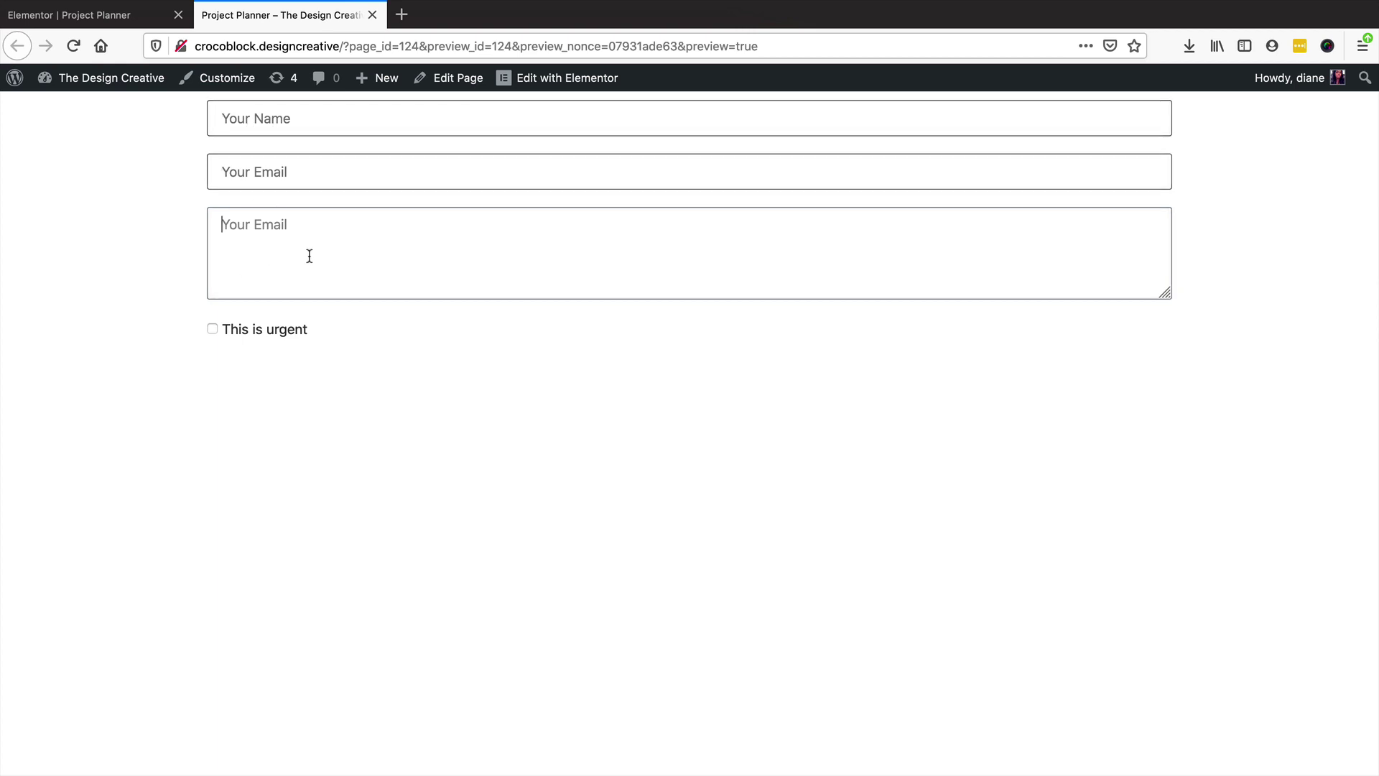
# Set the message textarea's placeholder to "Your Message" in the Elementor editor
pyautogui.hotkey('ctrl', 'shift', 'Tab')
pyautogui.click(433, 197)
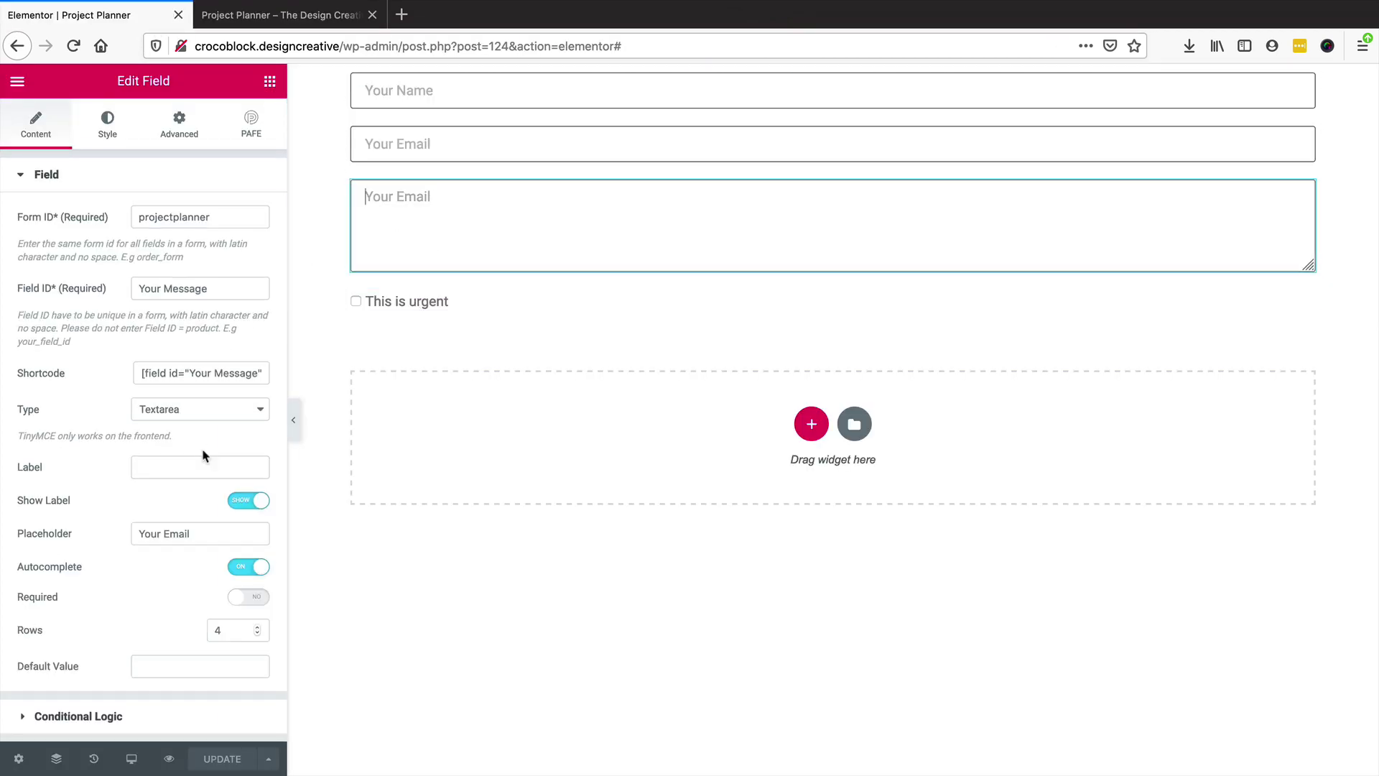
pyautogui.doubleClick(192, 533)
pyautogui.write('m')
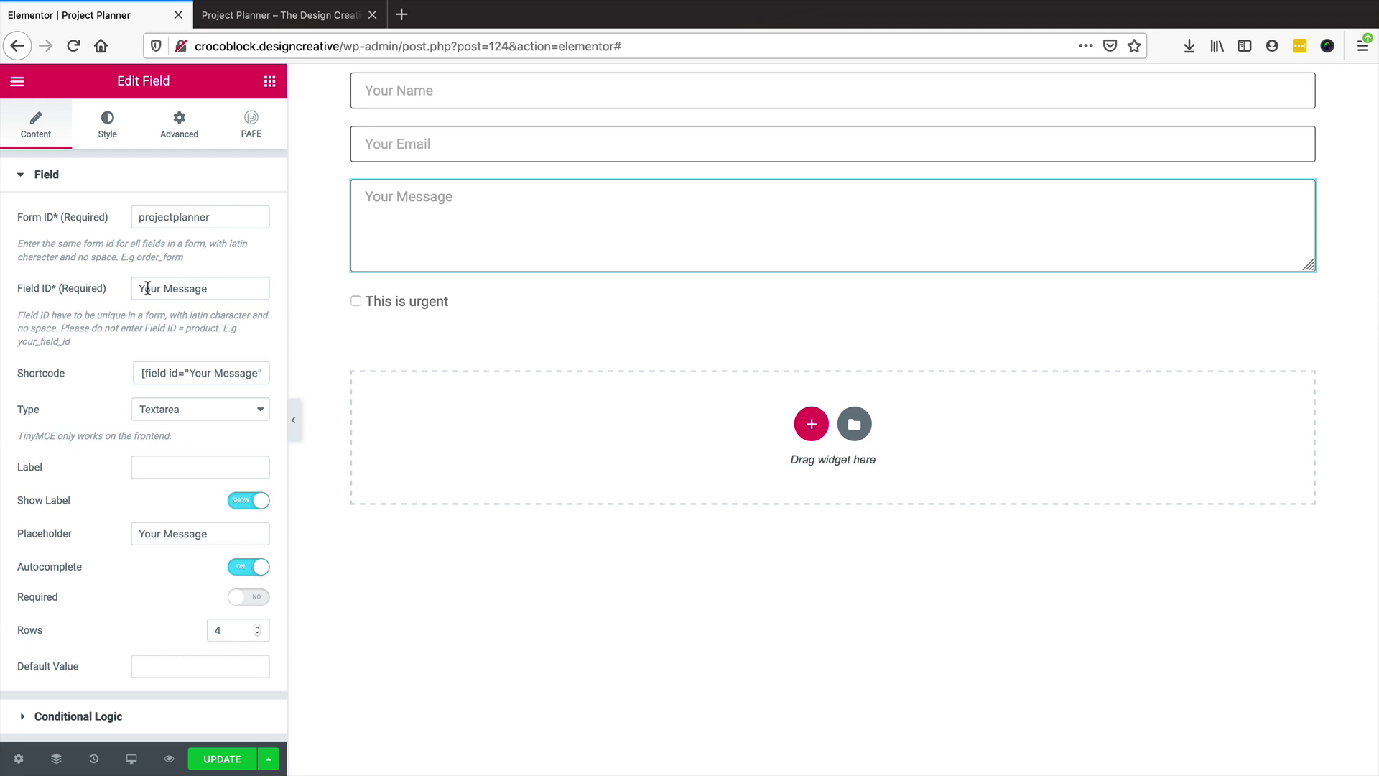
# Change the message textarea's Field ID to yourmessage
pyautogui.click(210, 290)
pyautogui.press('super+a')
pyautogui.write('yourmessag')
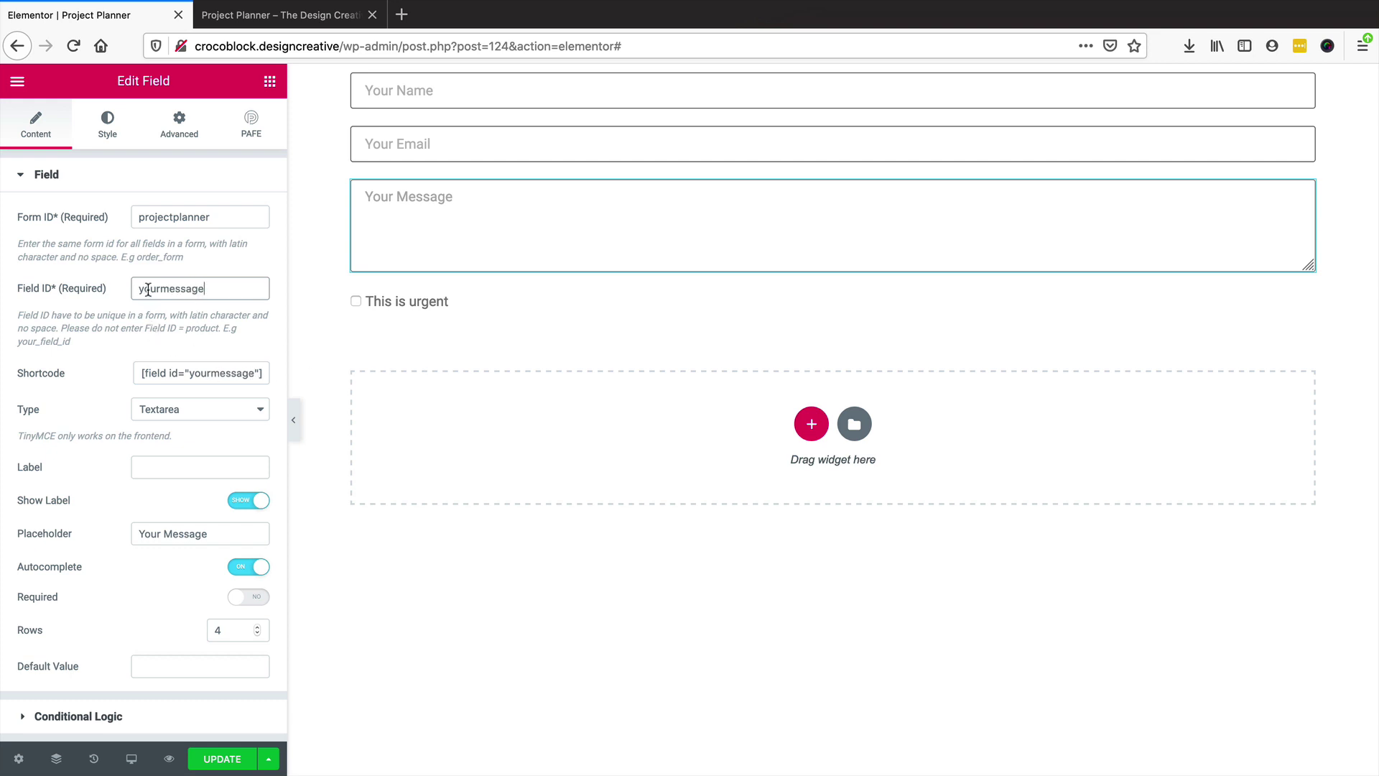
# Make the urgent checkbox's show condition test the message field's copied shortcode [field id="yourmessage"] with the "not empty" comparison
pyautogui.moveTo(219, 288); pyautogui.dragTo(1, 282)
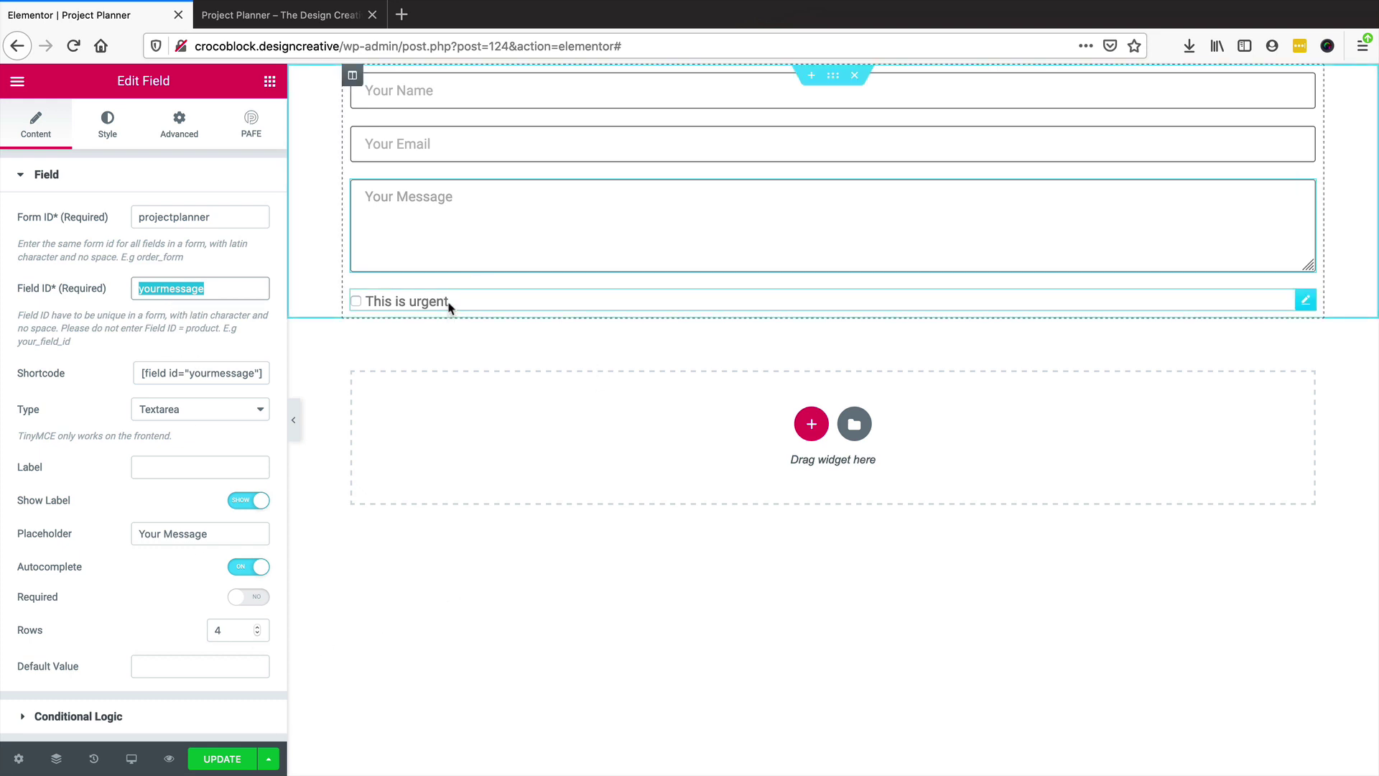
pyautogui.click(430, 301)
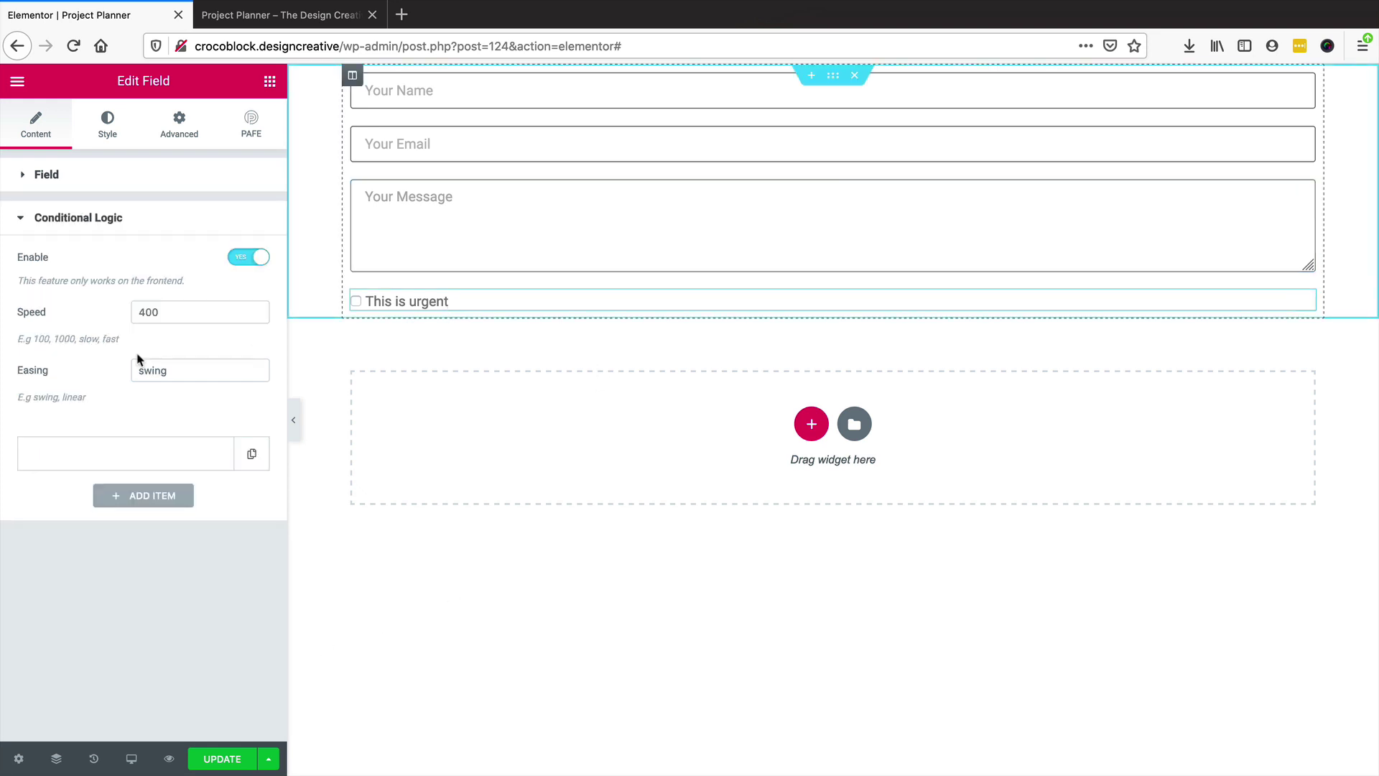
pyautogui.click(460, 222)
pyautogui.tripleClick(255, 373)
pyautogui.hotkey('ctrl', 'c')
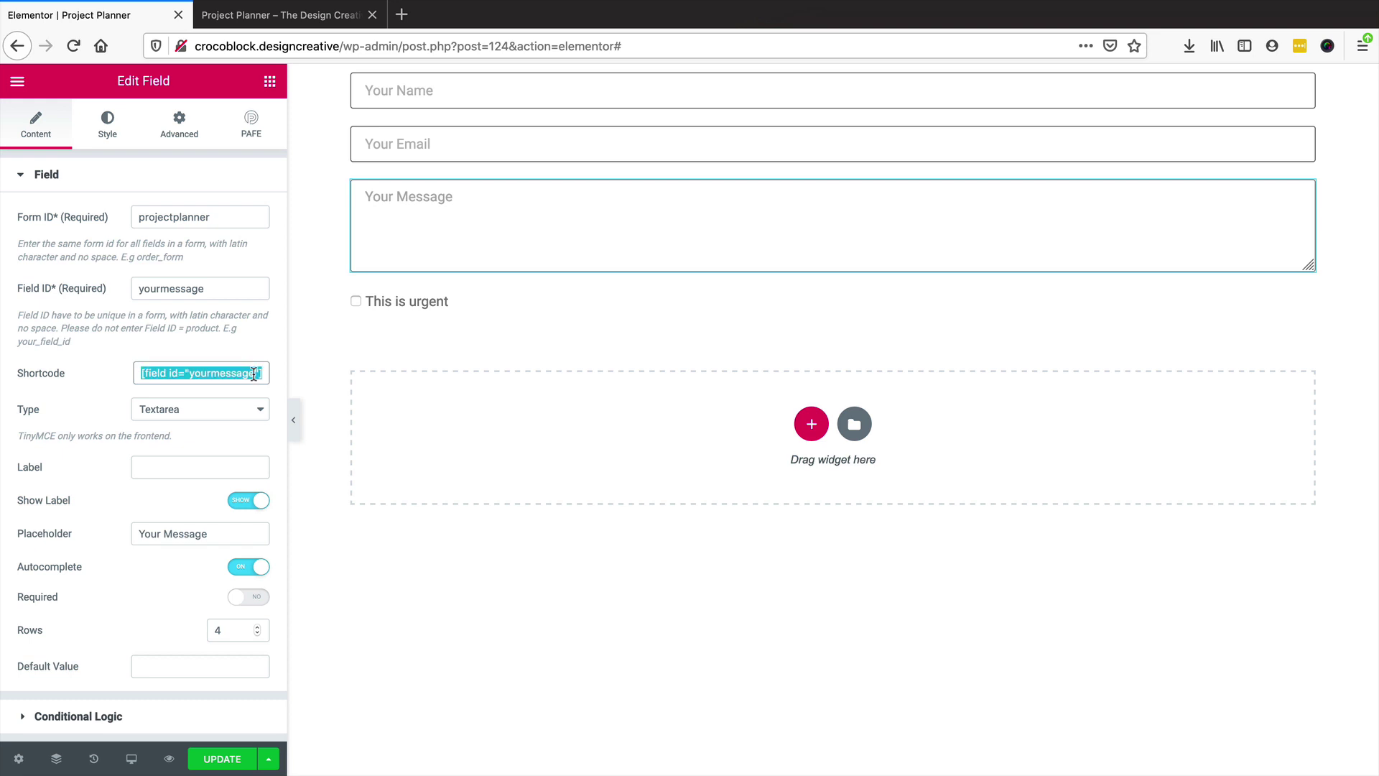
pyautogui.click(461, 307)
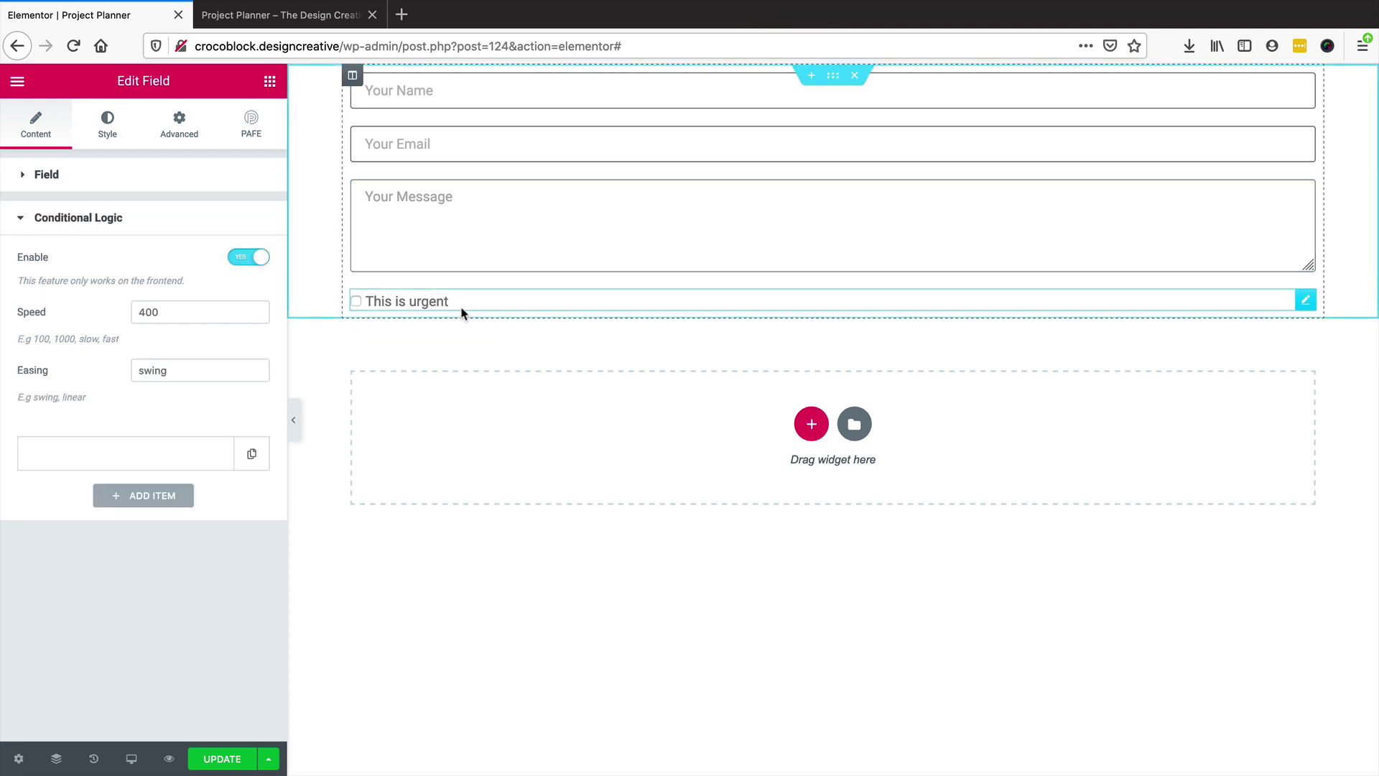
pyautogui.click(168, 459)
pyautogui.click(57, 571)
pyautogui.hotkey('ctrl', 'v')
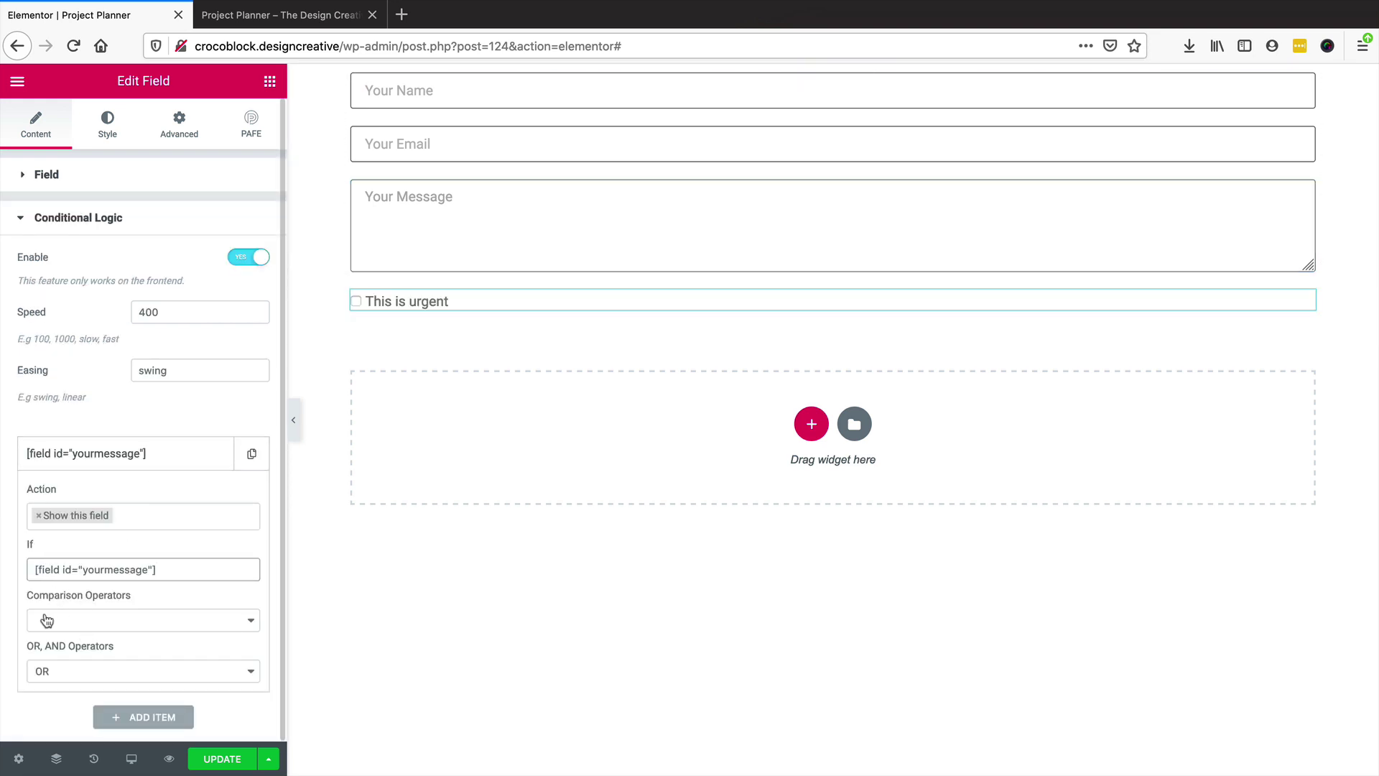
pyautogui.click(69, 622)
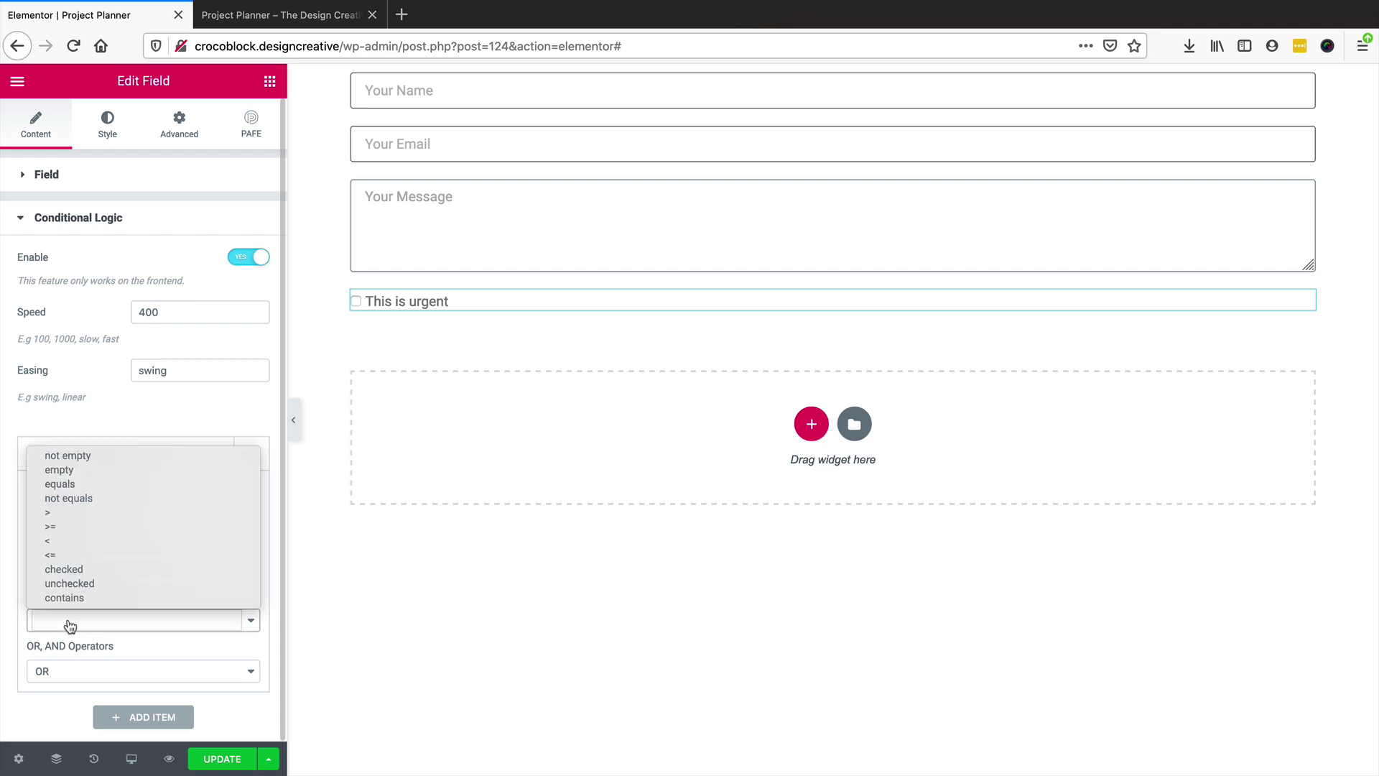
pyautogui.click(75, 457)
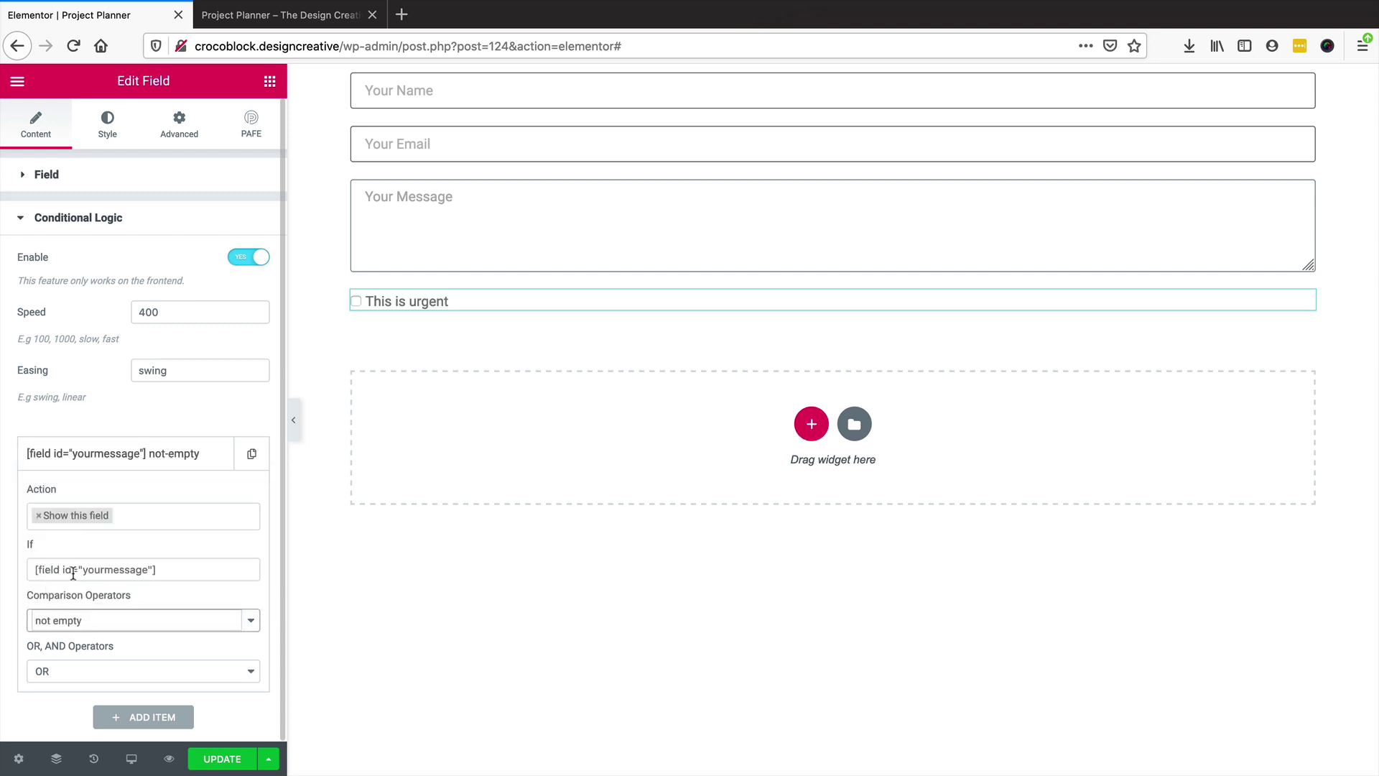
# Update the page and test the checkbox condition in the preview by entering "fdafafda" as the message
pyautogui.click(219, 759)
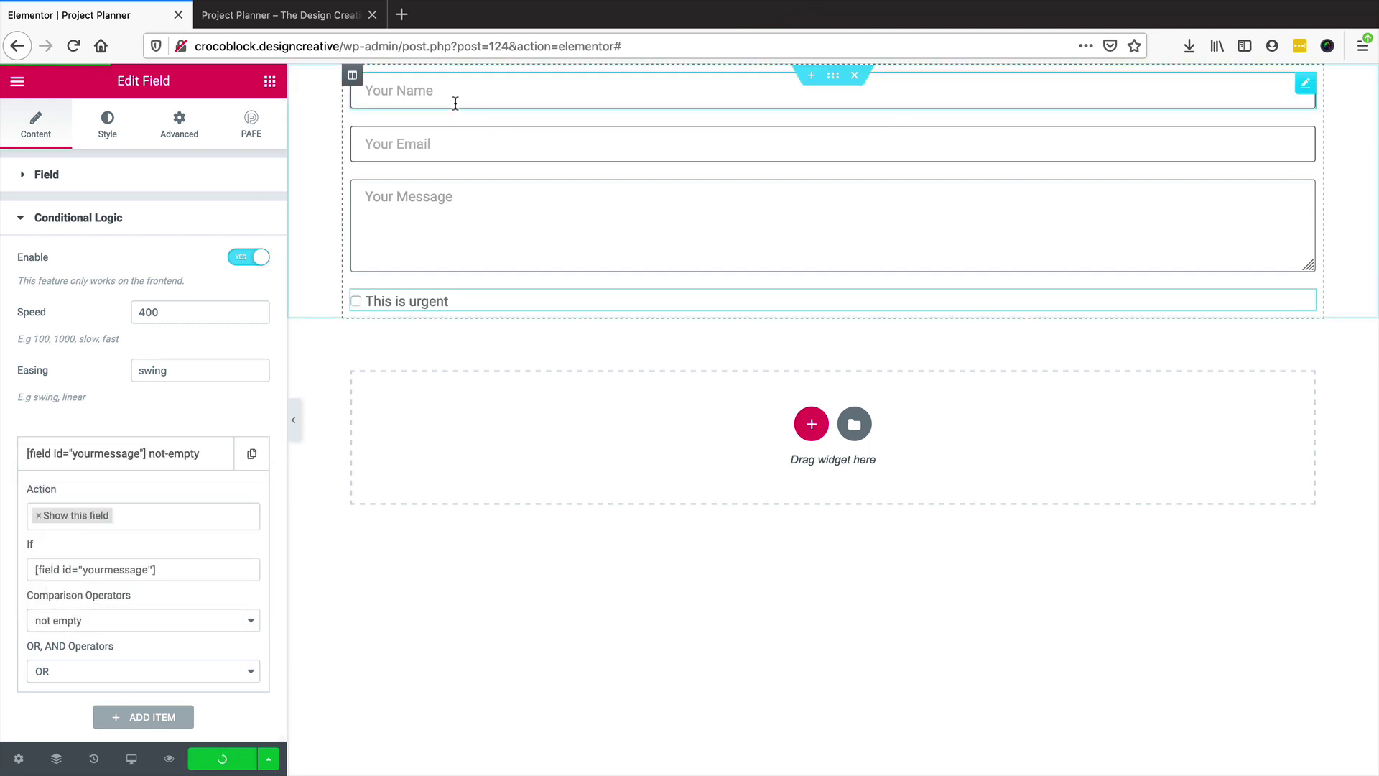
pyautogui.click(288, 15)
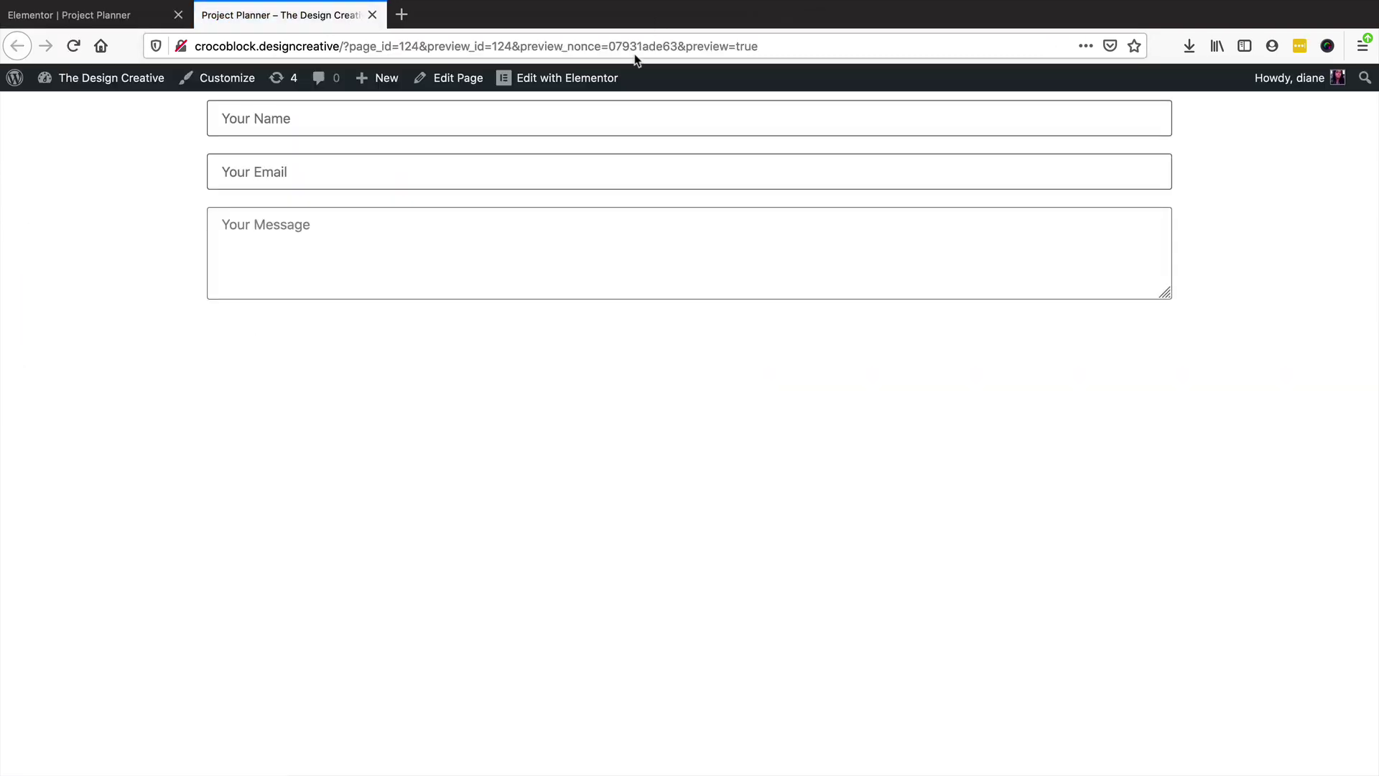
pyautogui.click(335, 249)
pyautogui.write('fdafafda')
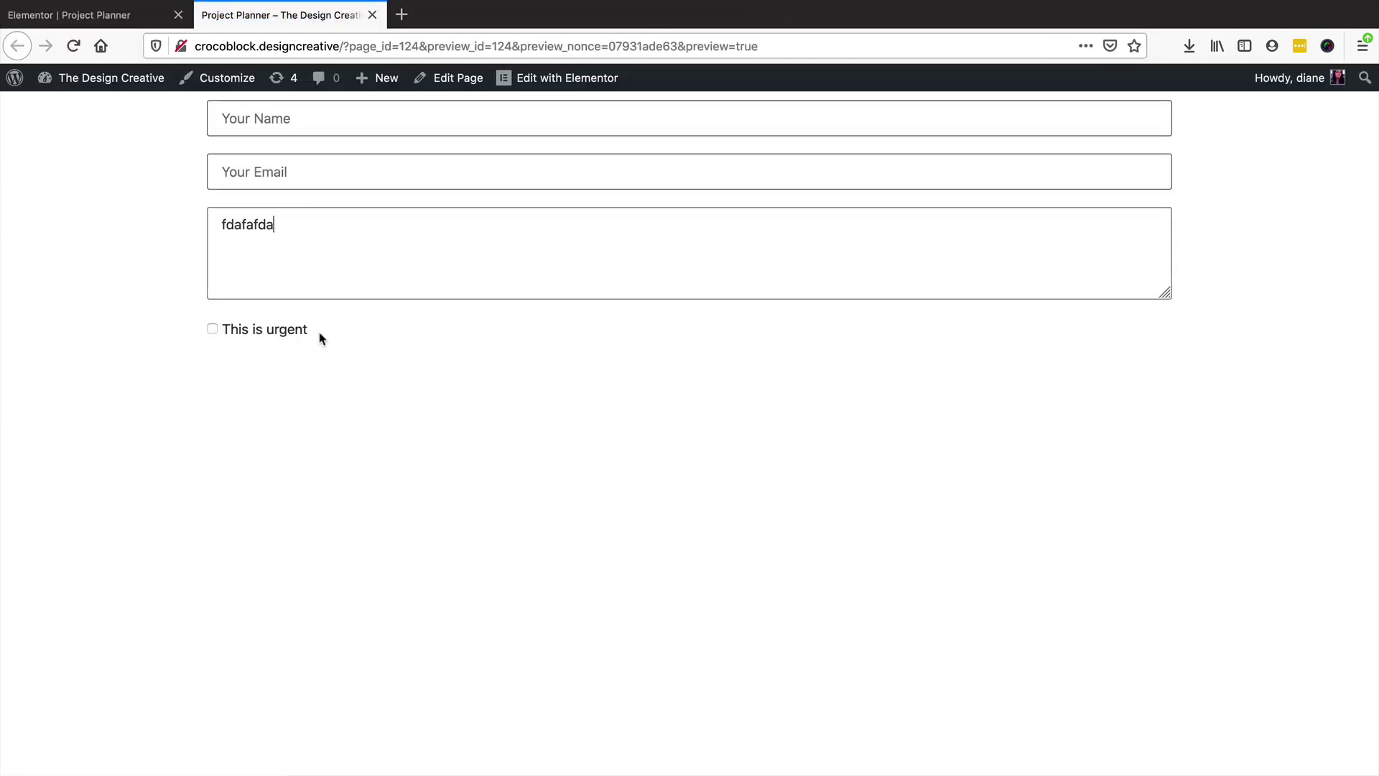
# Replace the shortcode in the urgent checkbox's If condition with the plain Field ID yourmessage
pyautogui.click(100, 15)
pyautogui.click(162, 565)
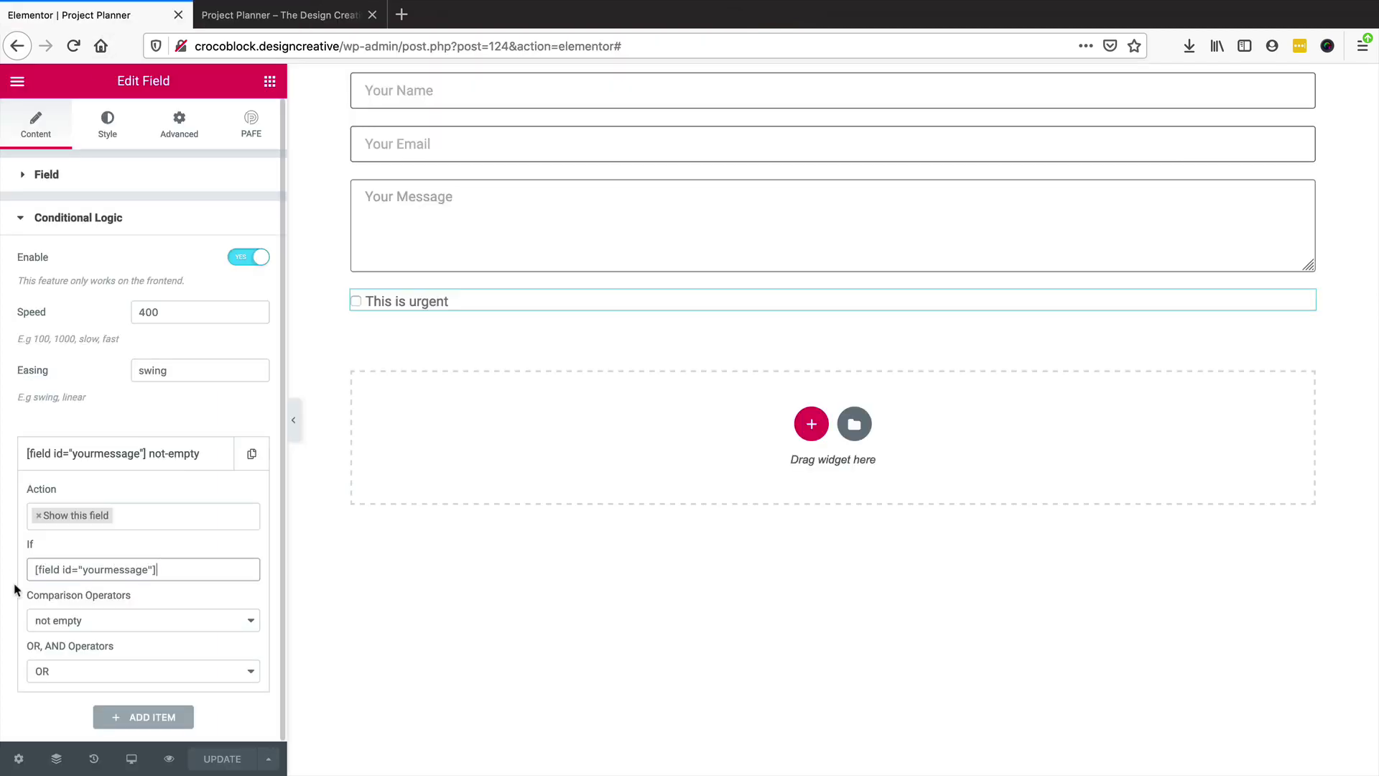
pyautogui.hotkey('ctrl', 'a')
pyautogui.press('BackSpace')
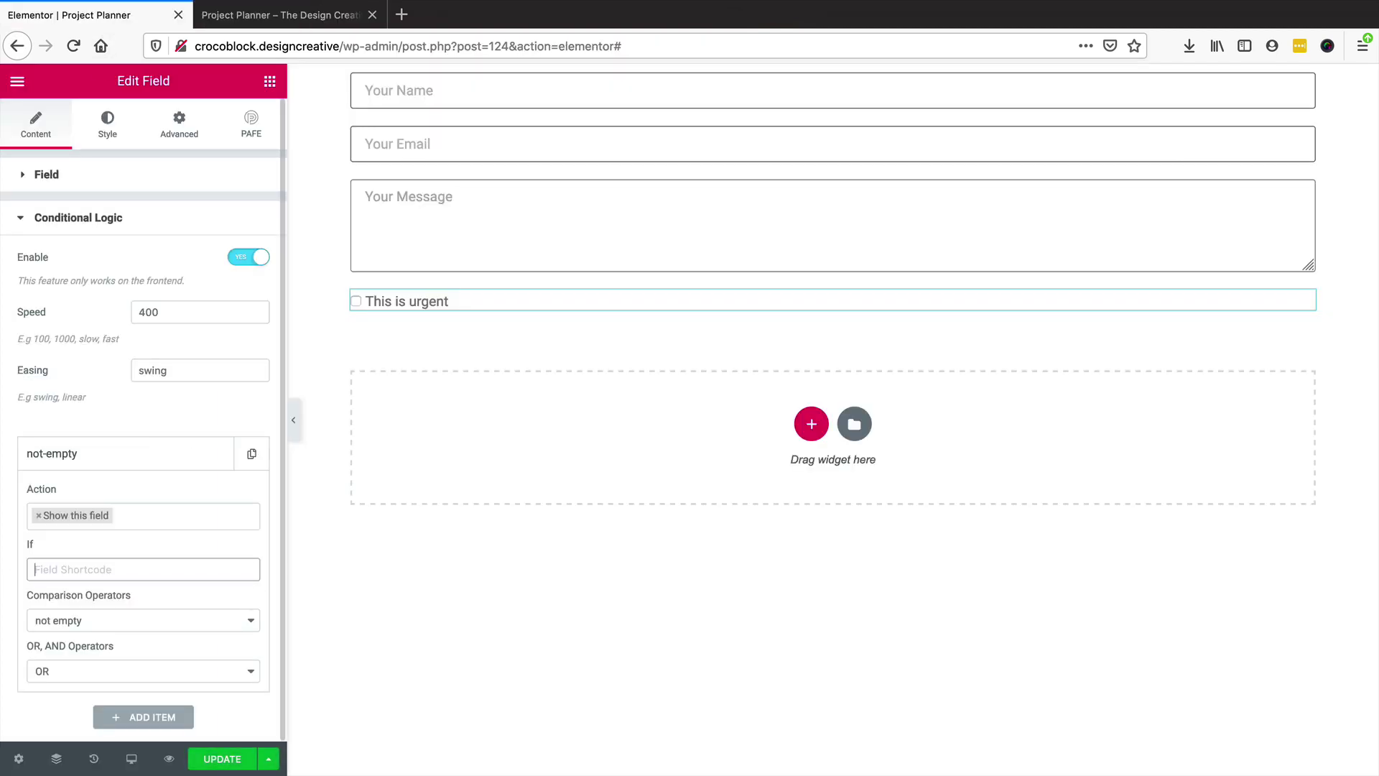
pyautogui.write('yourmessage')
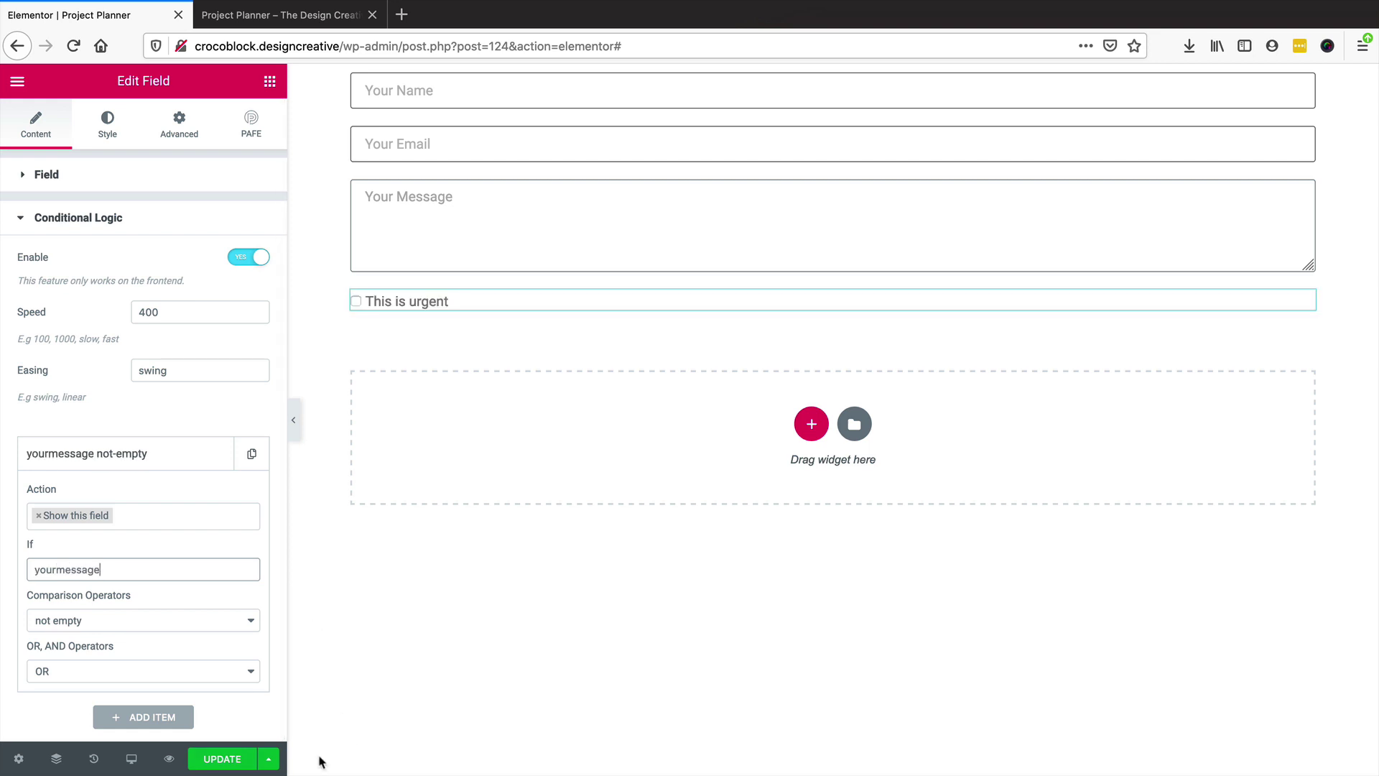
# Update the page and retest the condition in the preview by entering "dafadsfaf" as the message and clearing it
pyautogui.click(202, 757)
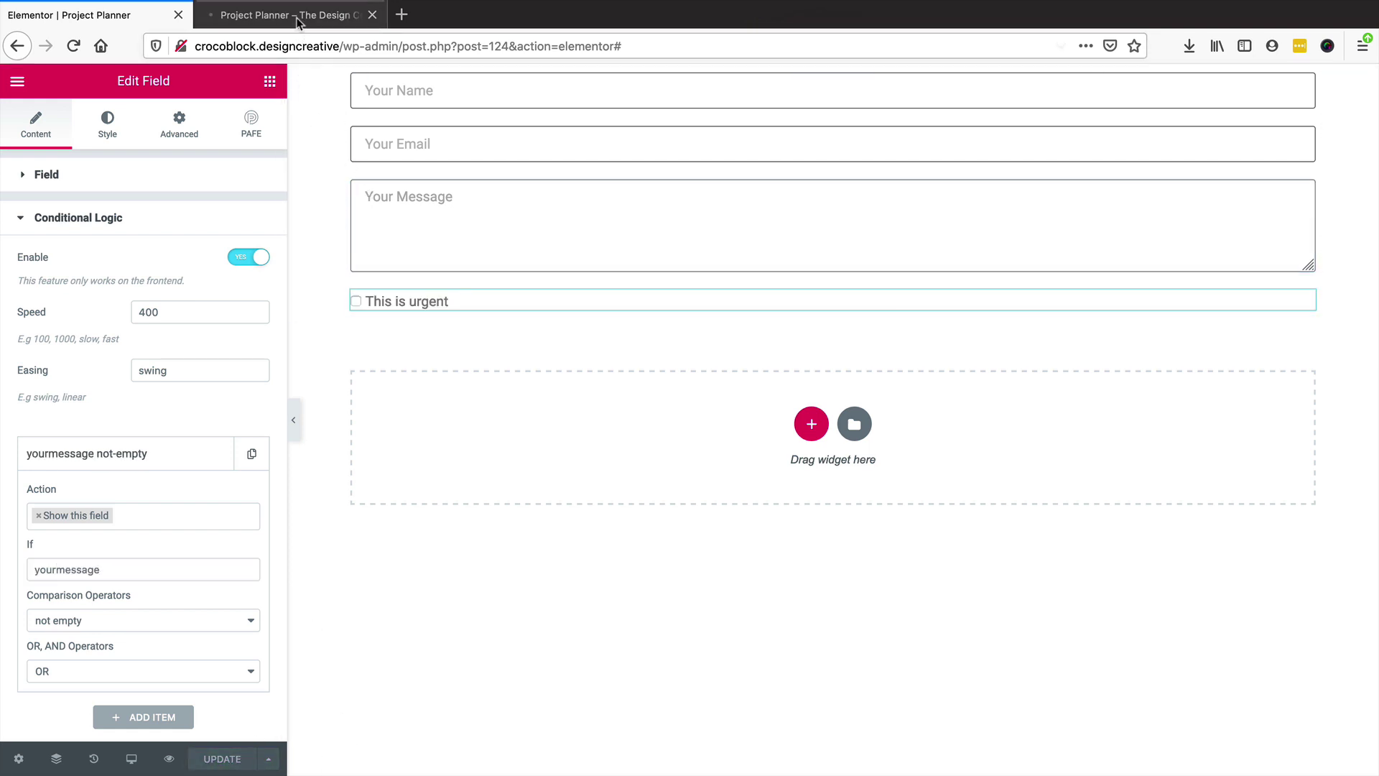
pyautogui.click(288, 15)
pyautogui.click(320, 212)
pyautogui.write('dafadsfaf')
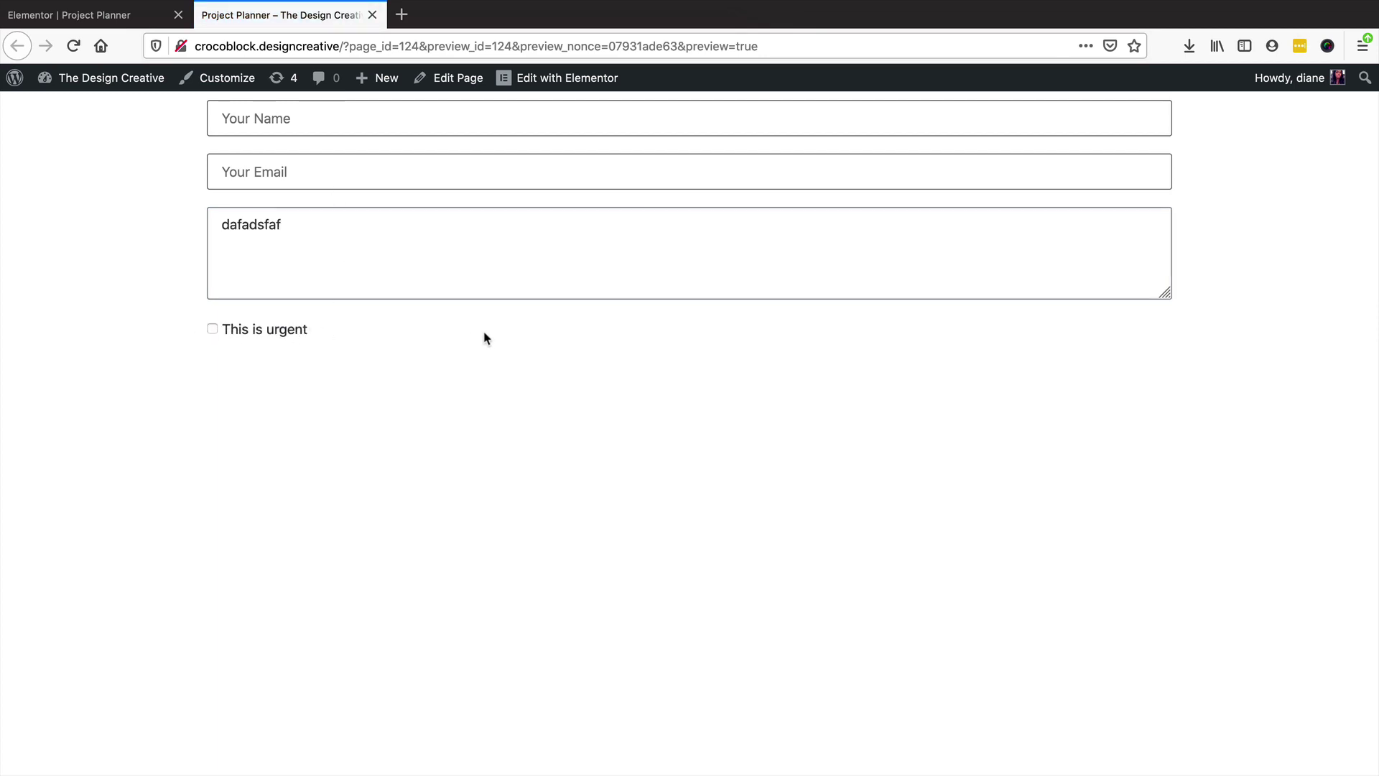
pyautogui.click(107, 14)
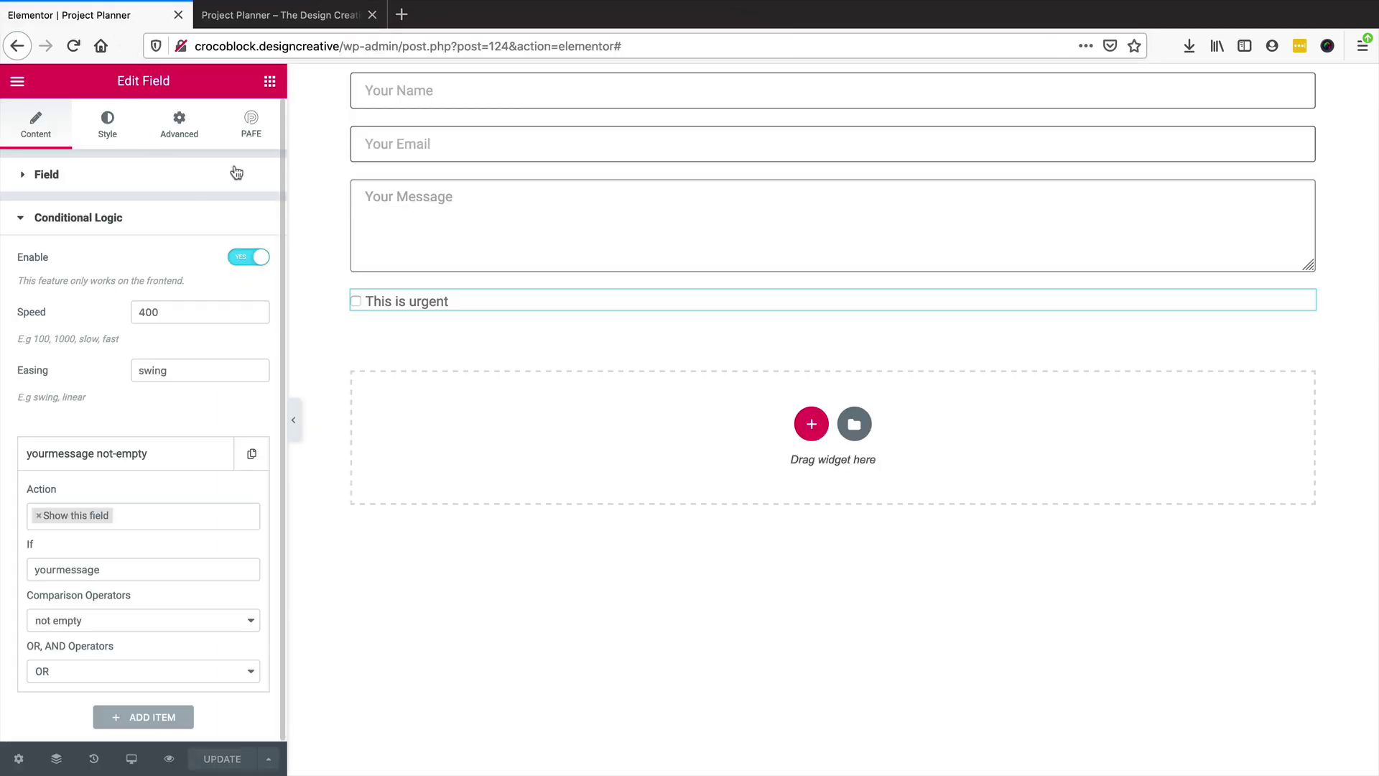
pyautogui.click(277, 14)
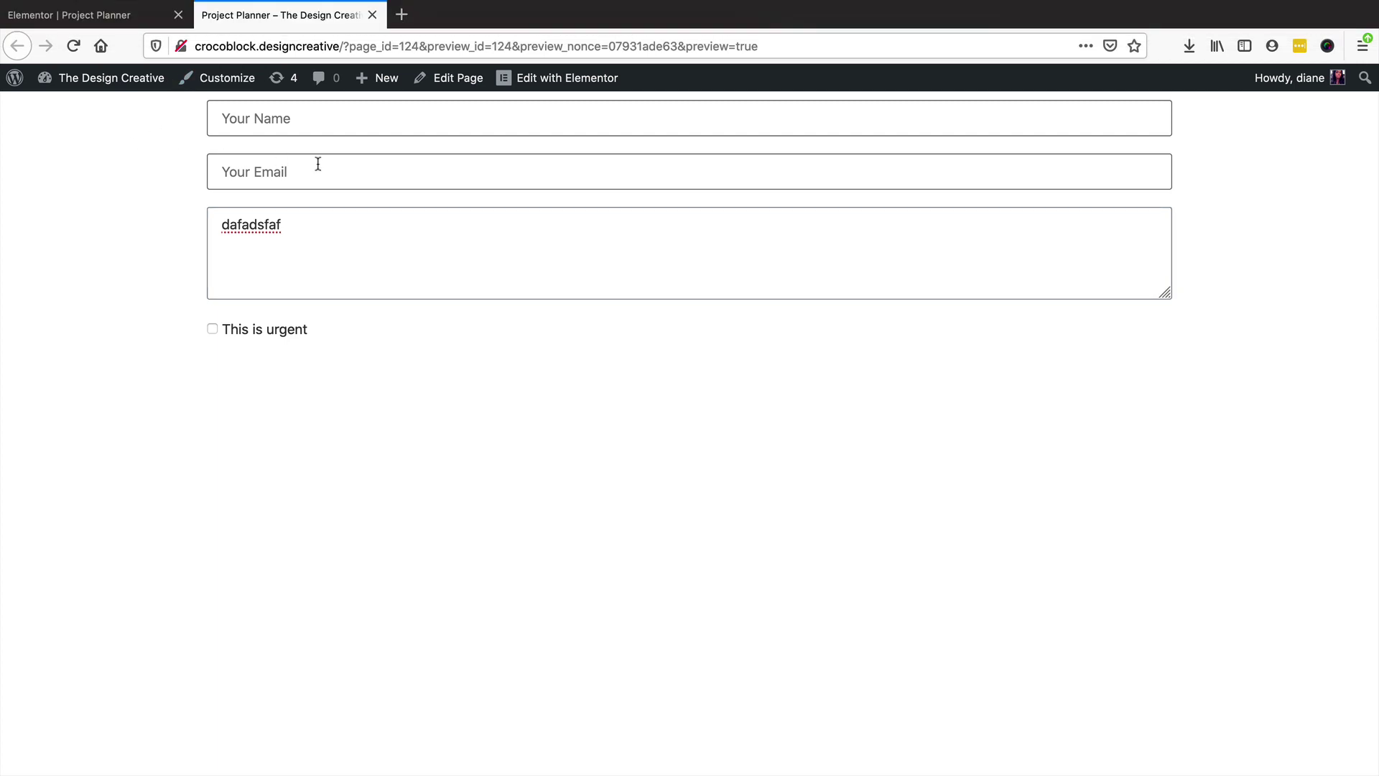
pyautogui.doubleClick(246, 218)
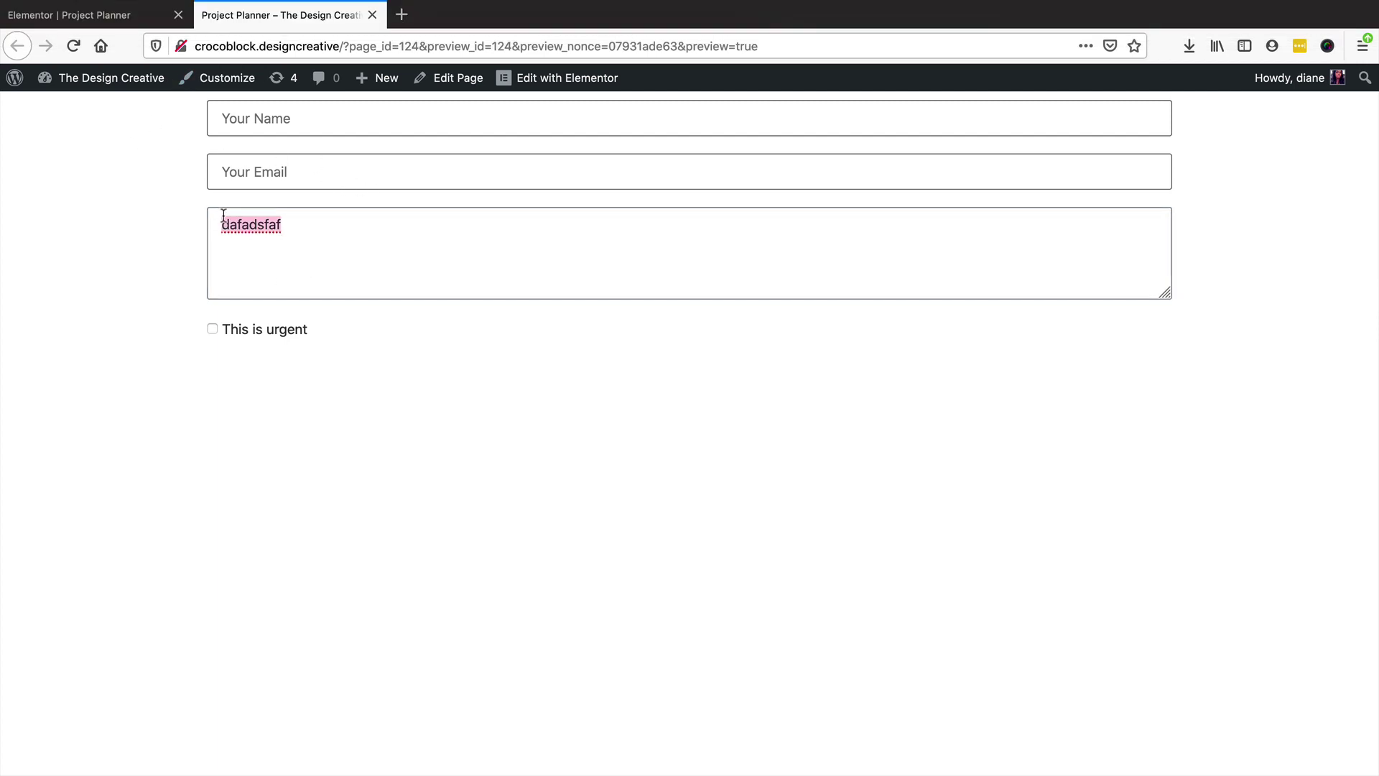
pyautogui.press('BackSpace')
# Duplicate the email field in the editor and give the copy the Field ID reason
pyautogui.click(86, 16)
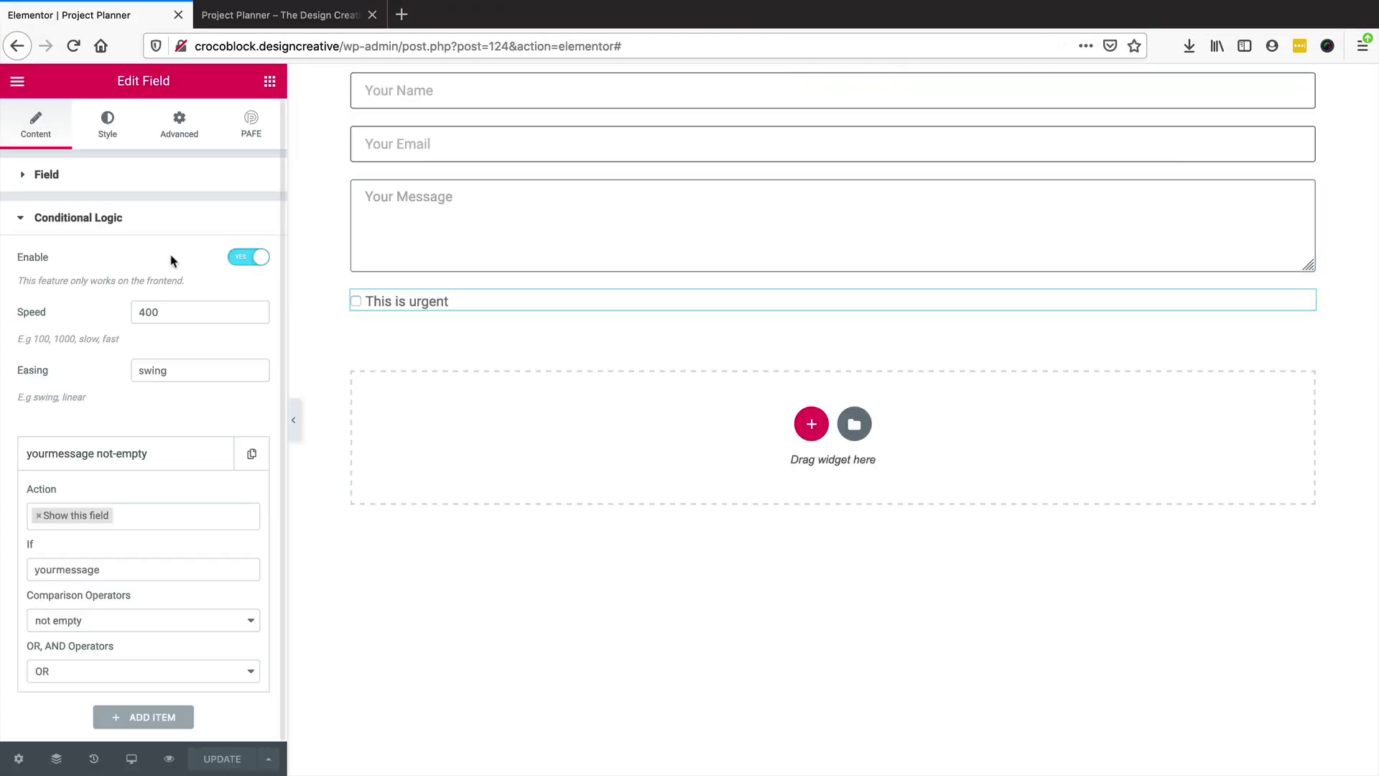
pyautogui.rightClick(440, 145)
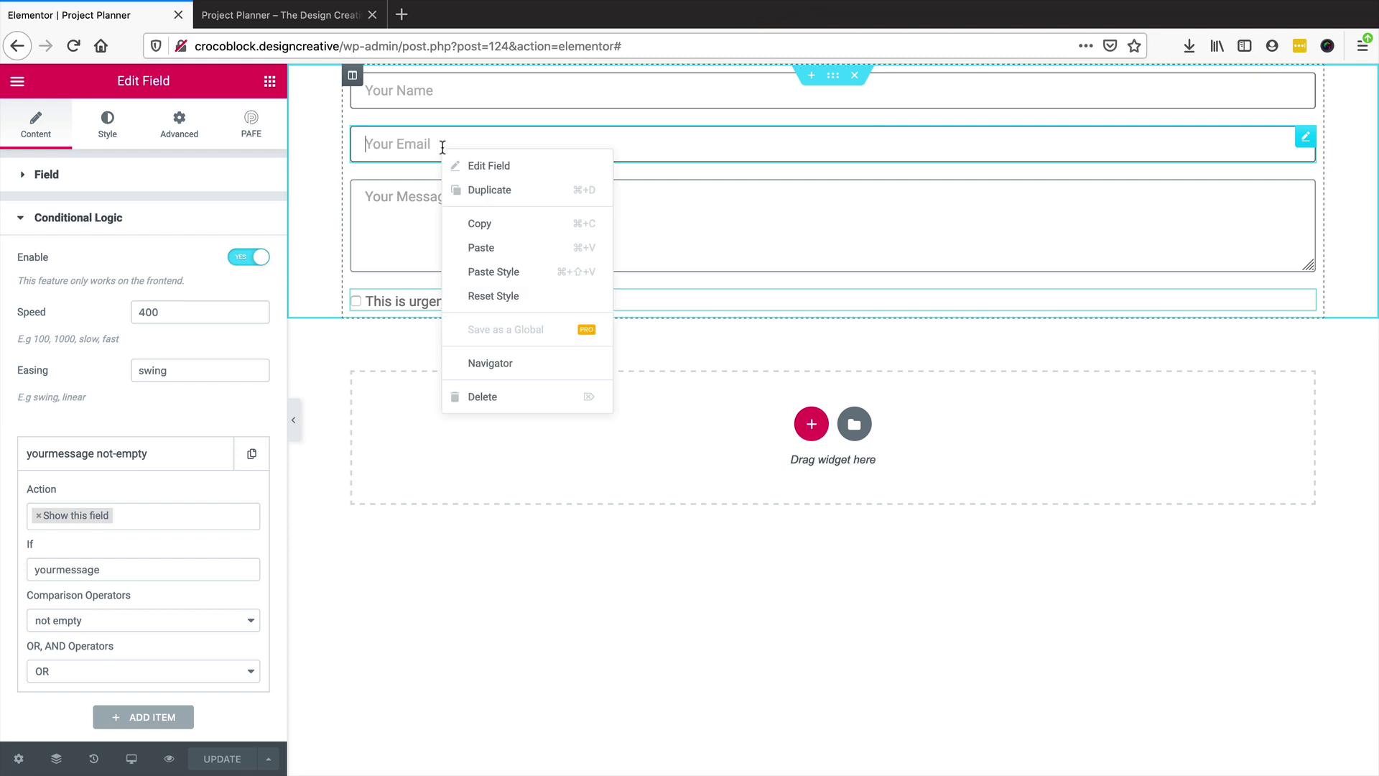
pyautogui.click(501, 191)
pyautogui.click(185, 286)
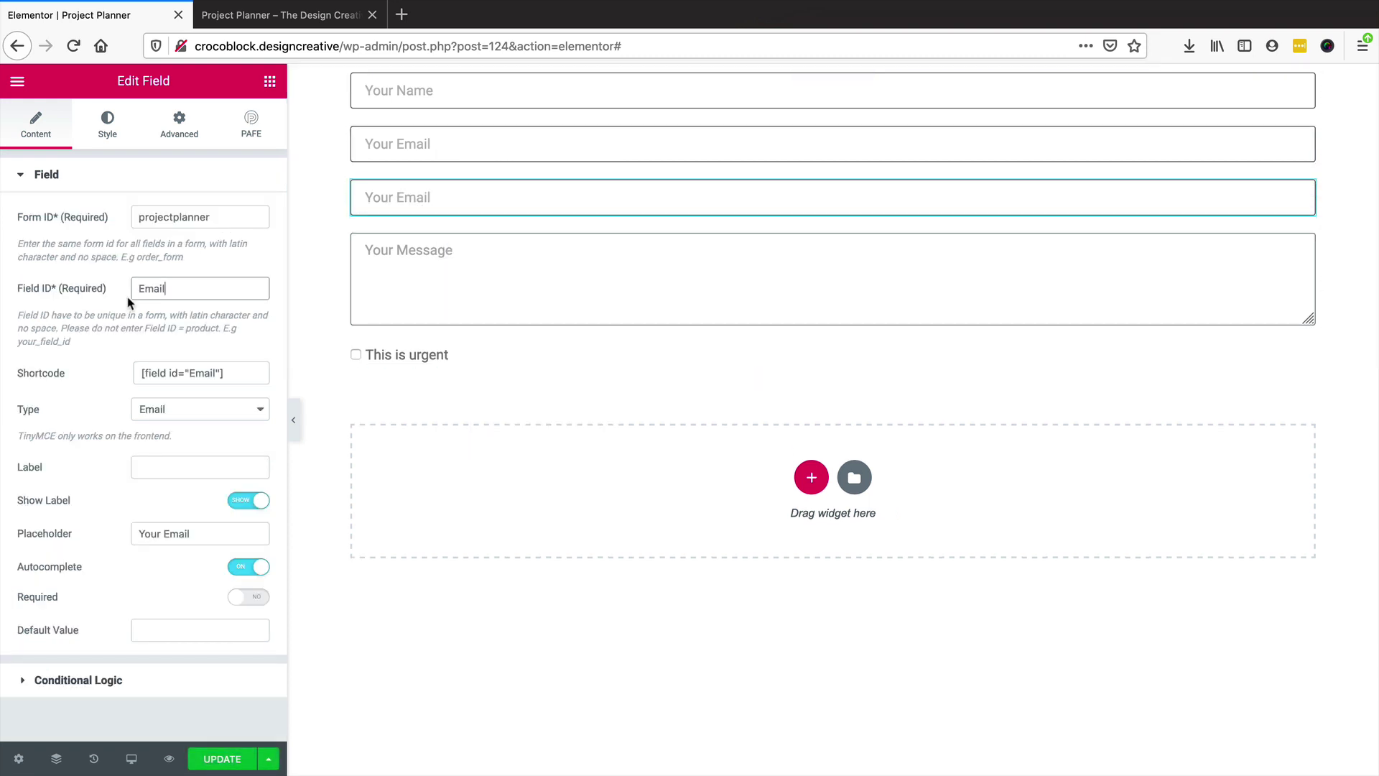
pyautogui.doubleClick(152, 288)
pyautogui.write('reason')
# Change the reason field's type to Select
pyautogui.click(185, 373)
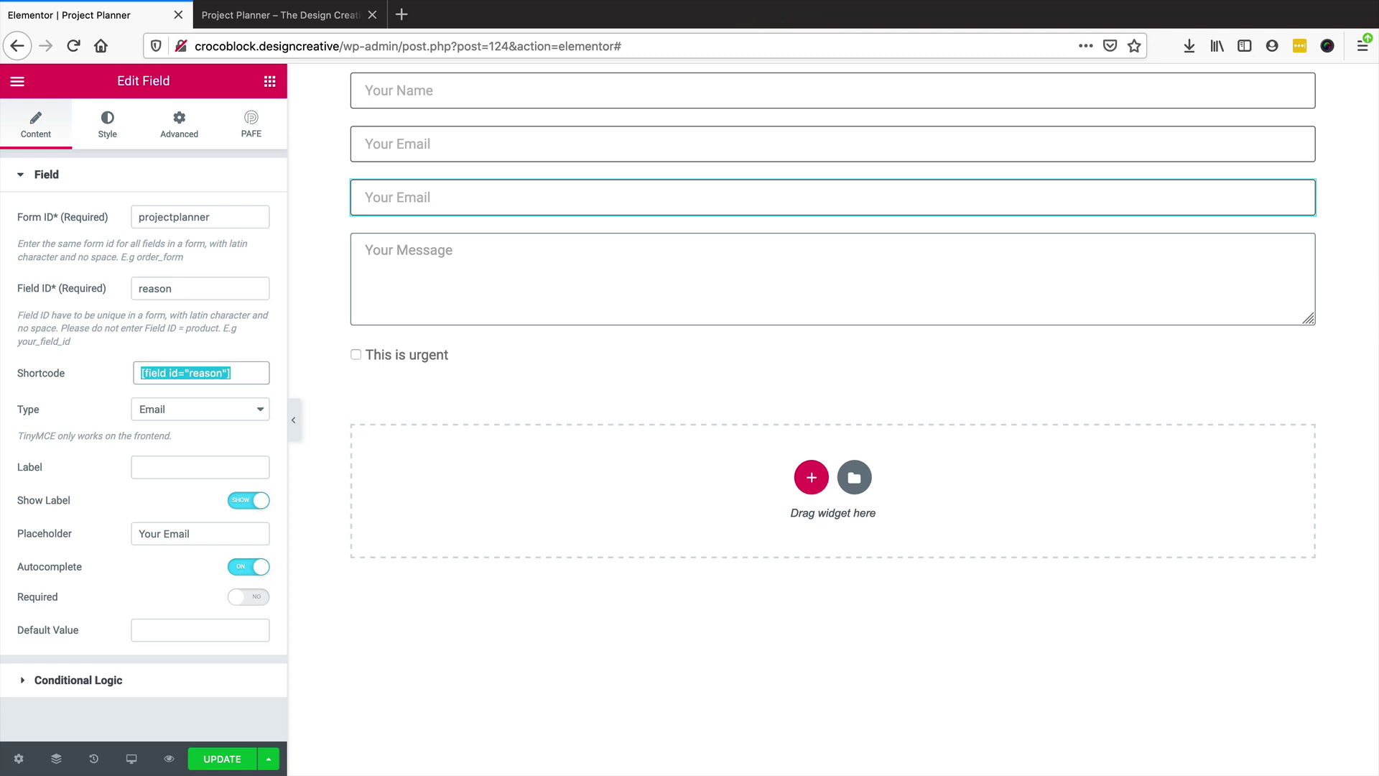
pyautogui.press('Tab')
pyautogui.click(142, 412)
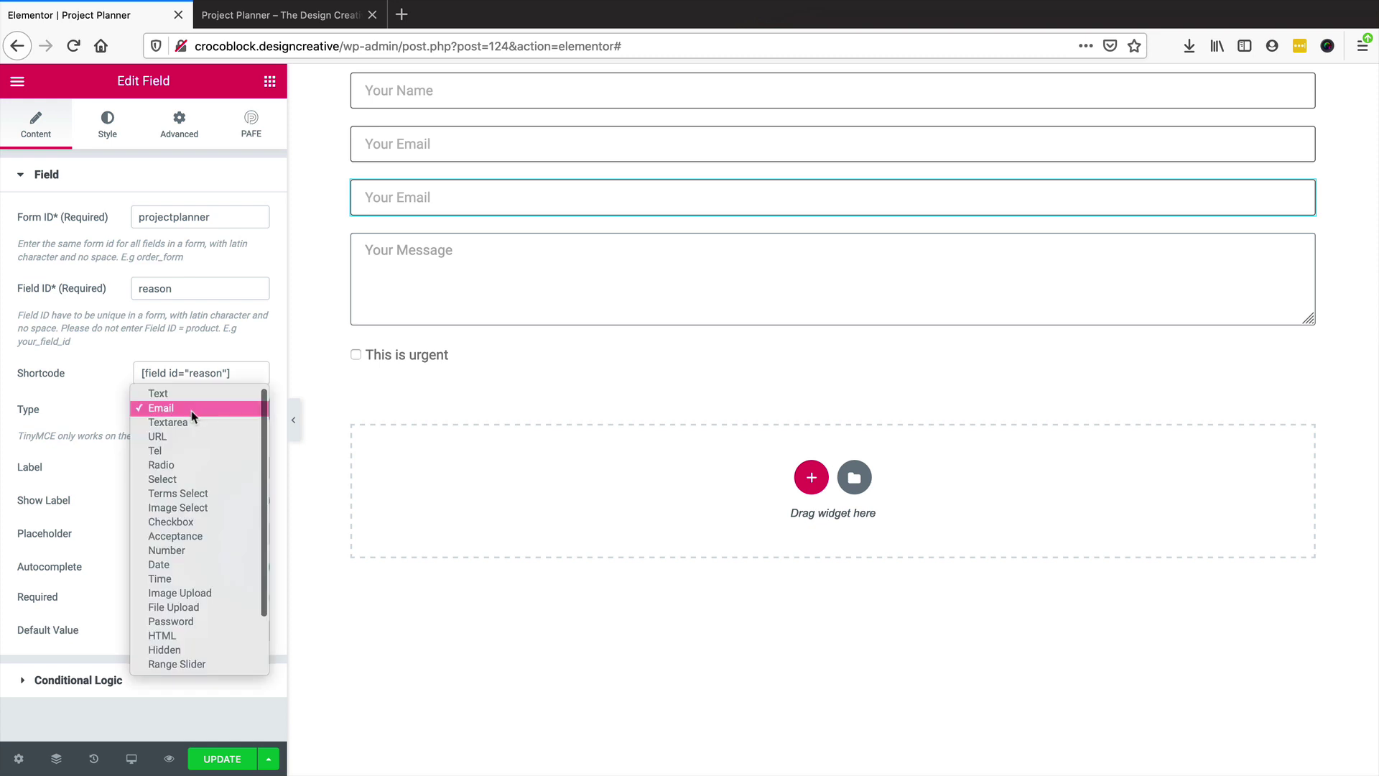
pyautogui.click(172, 407)
pyautogui.click(170, 421)
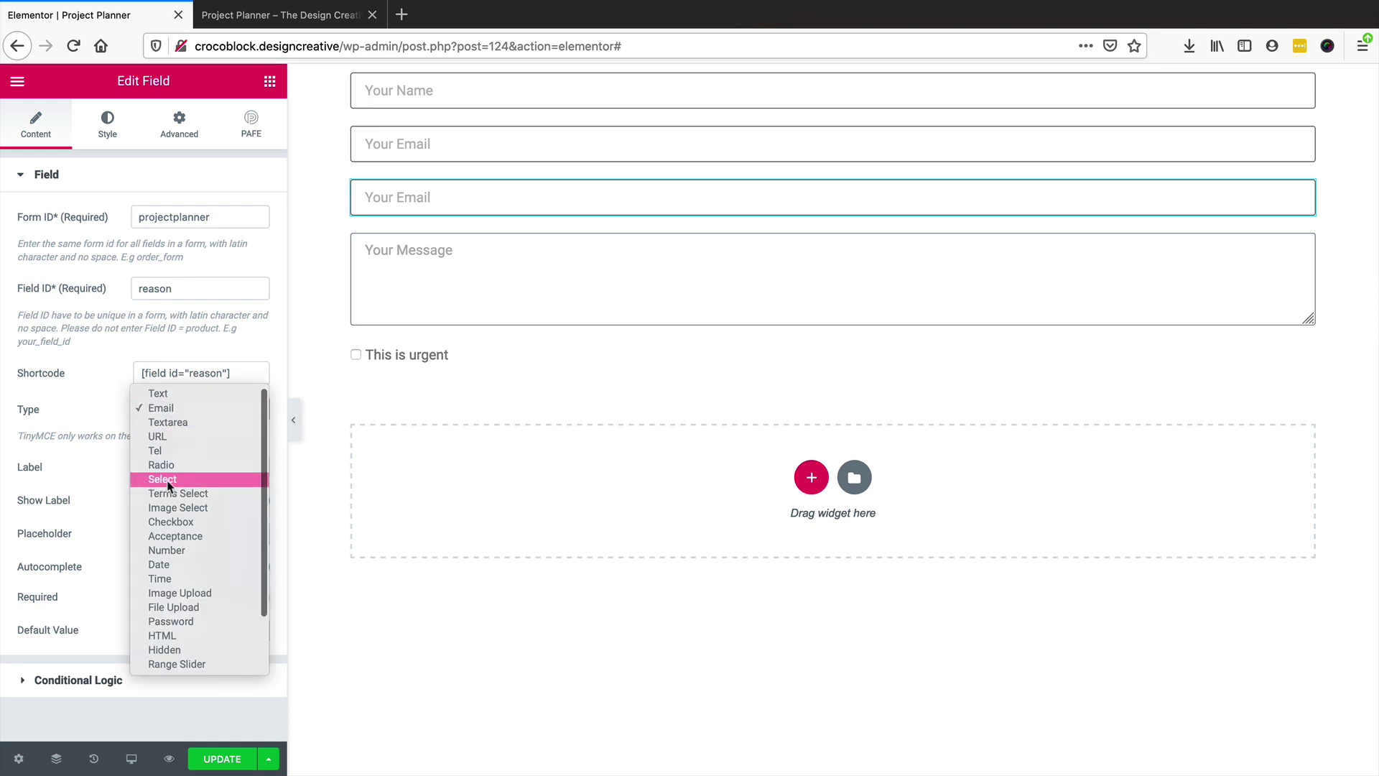
pyautogui.click(170, 479)
# Enter "Reason for contact" and "Web Design|web_design" as separate lines in the reason field's options
pyautogui.click(96, 630)
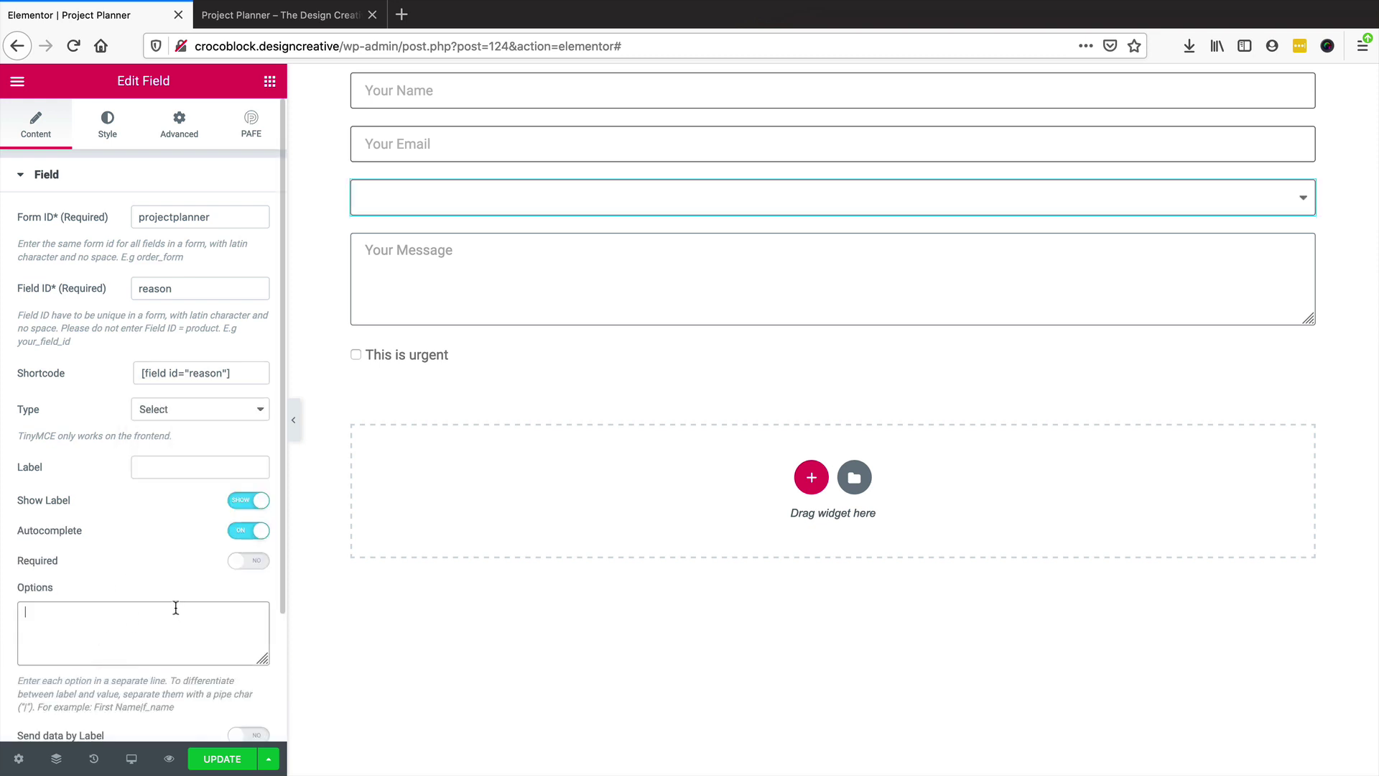
pyautogui.write('Reason for contact')
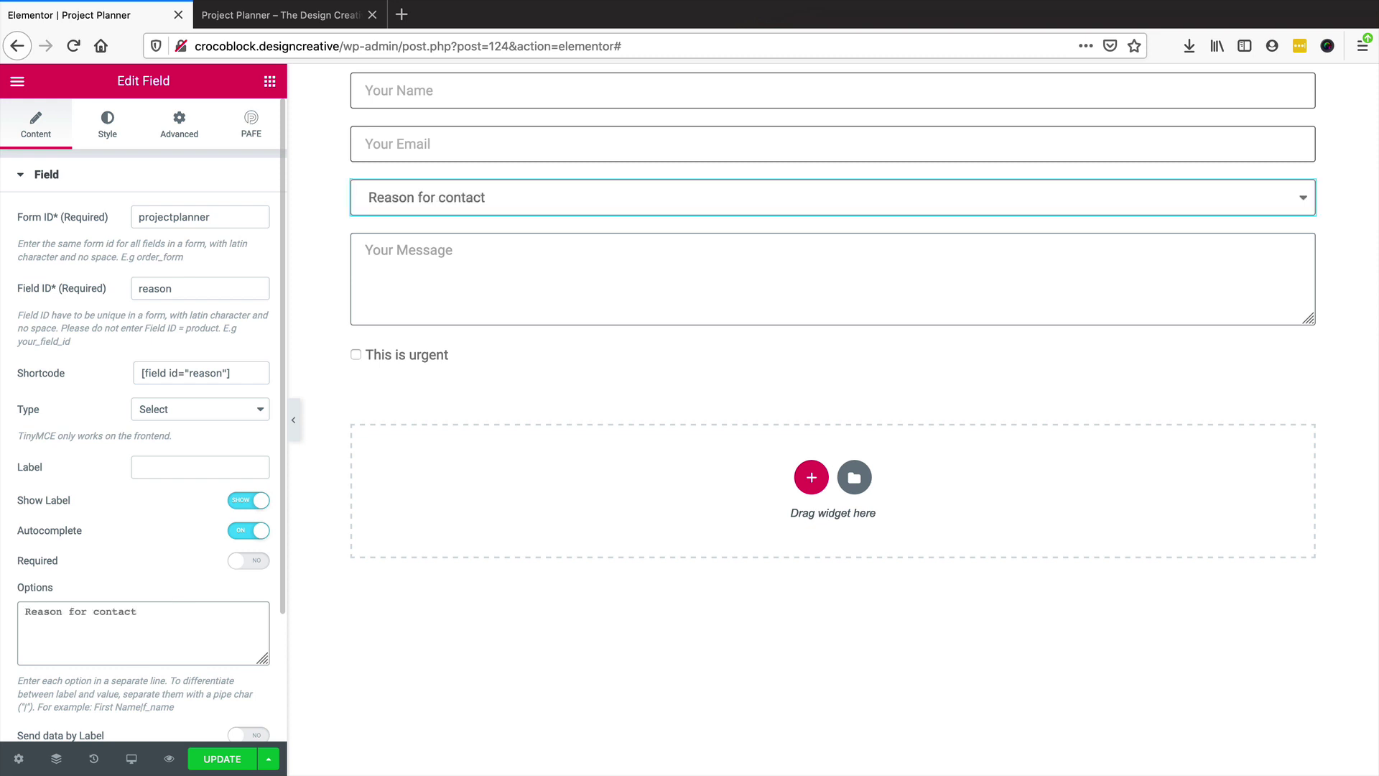
pyautogui.press('Return')
pyautogui.write('Web Design')
pyautogui.press('BackSpace')
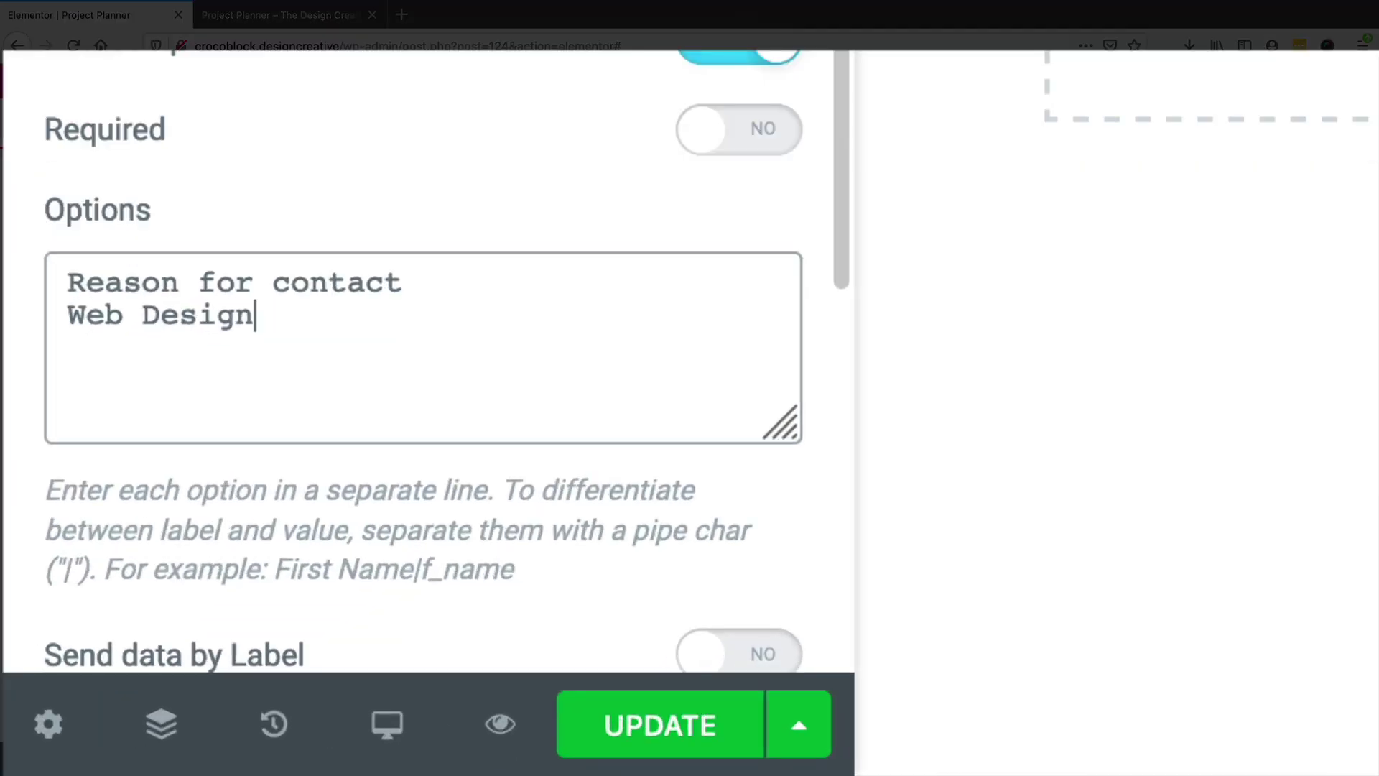
pyautogui.write('|web')
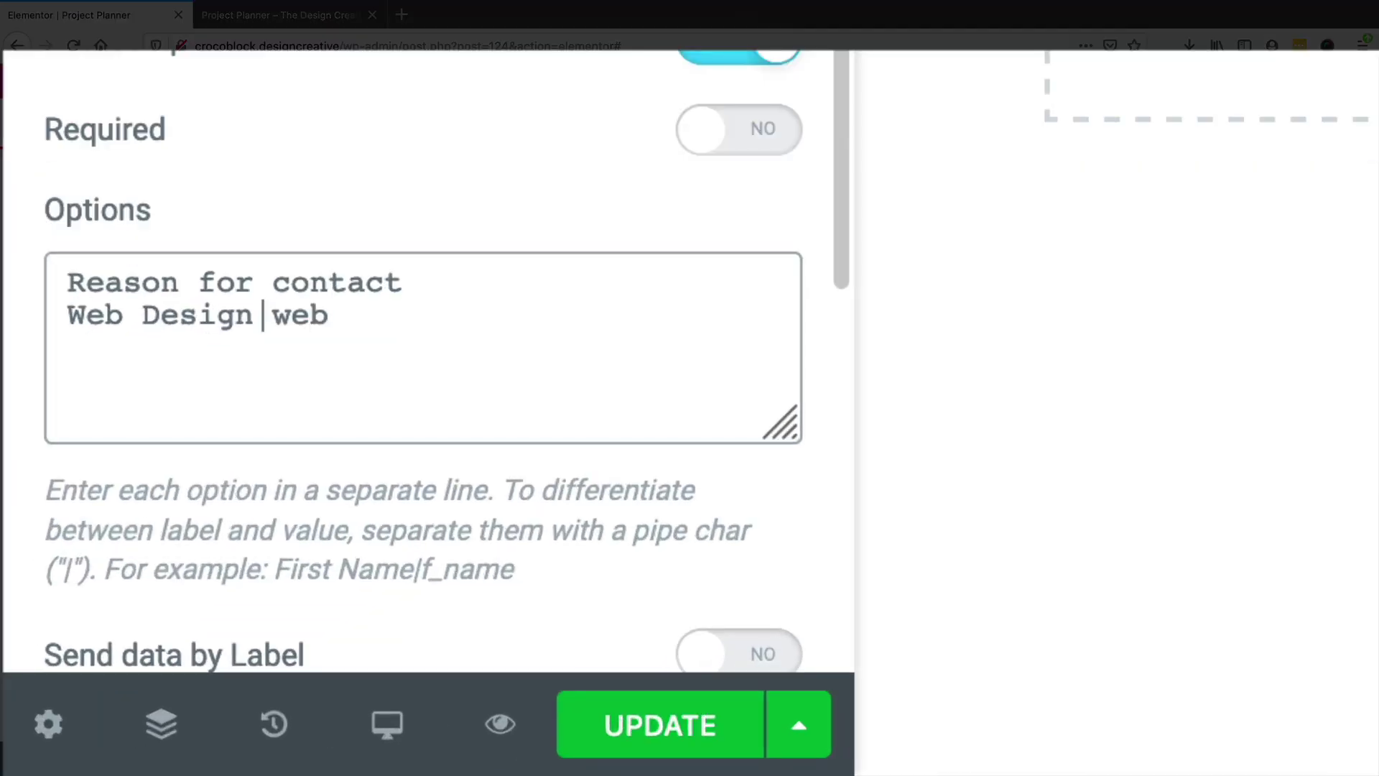
pyautogui.write('_design')
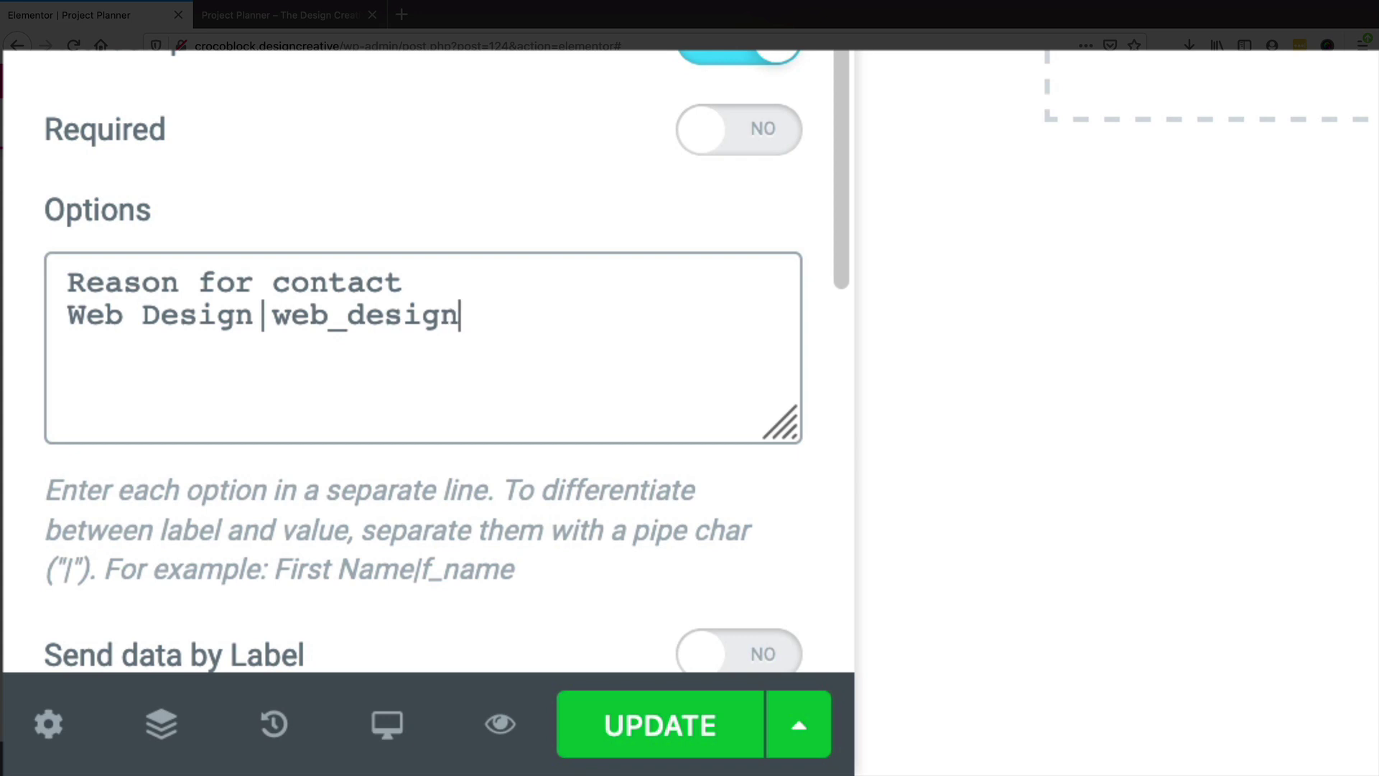
# Add "Logo Design|logo_design", "SEO|seo" and "General|general" as separate lines in the reason field's options
pyautogui.press('Return')
pyautogui.write('Logoo')
pyautogui.press('BackSpace')
pyautogui.write('Design')
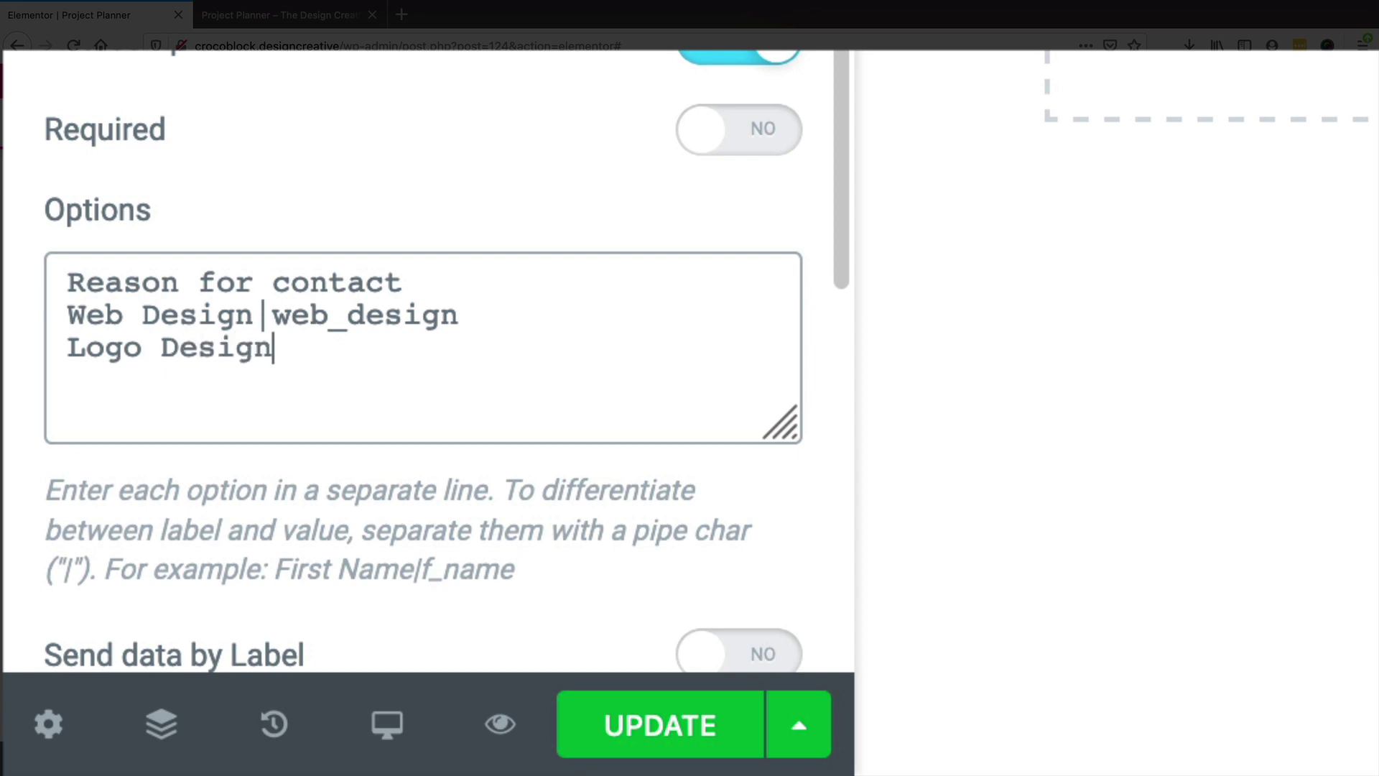
pyautogui.write('|logo_design')
pyautogui.press('Return')
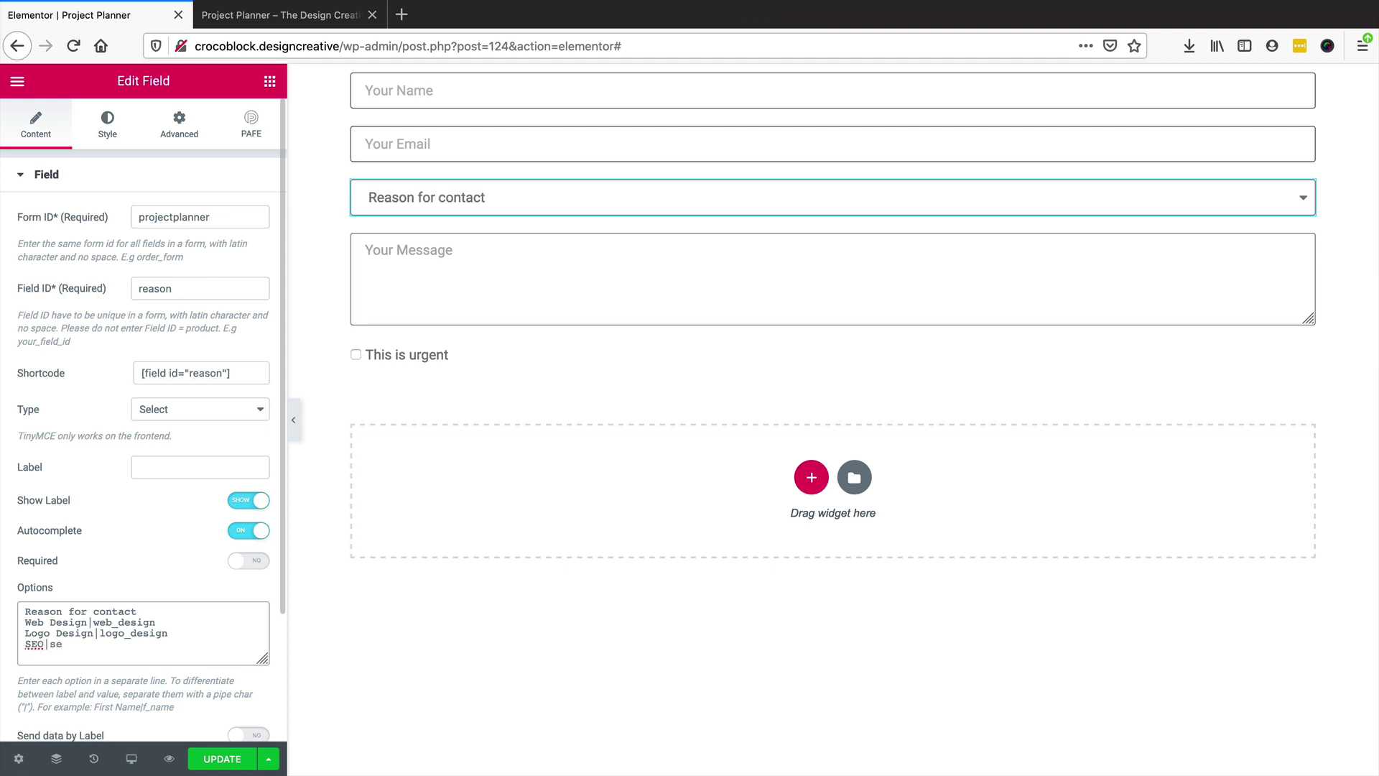
pyautogui.write('General|general')
# Update the page and choose General in the reason field of the page preview
pyautogui.click(226, 768)
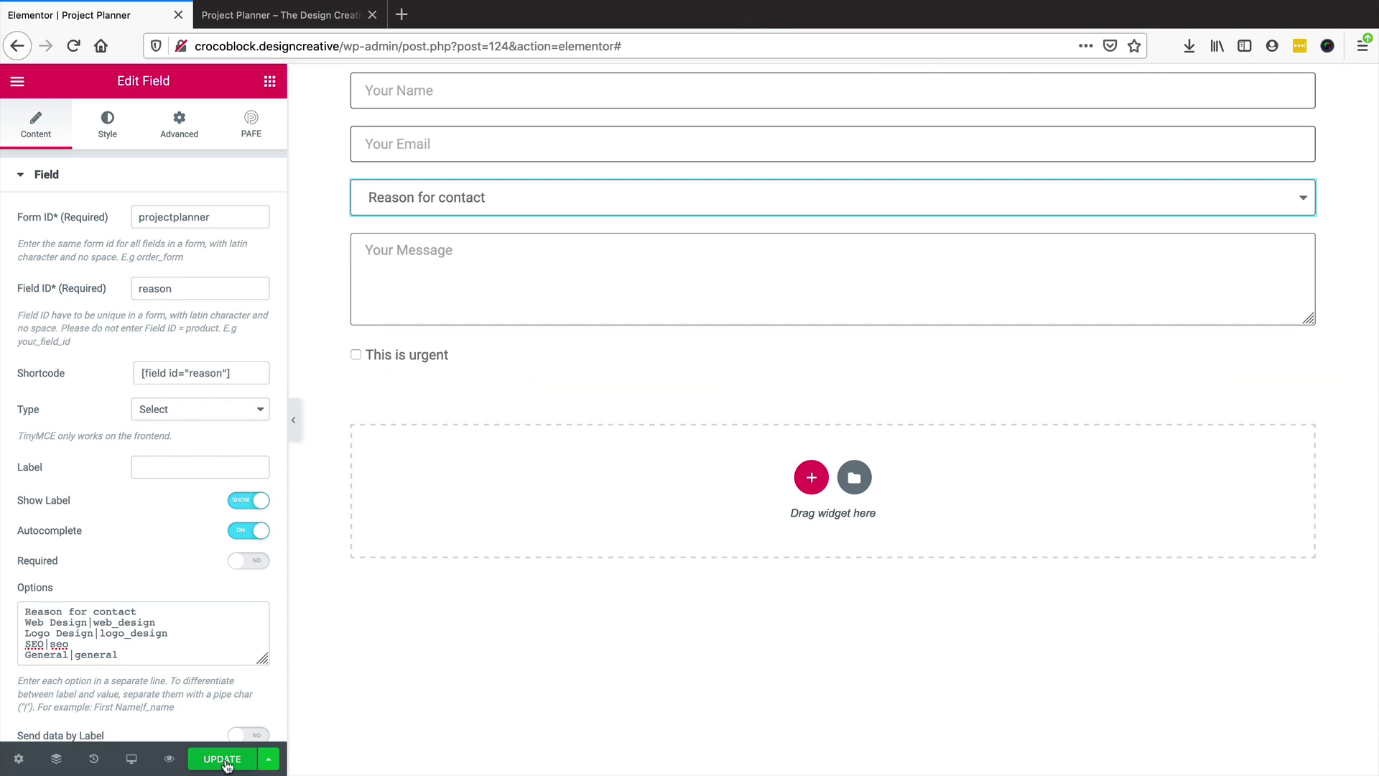
pyautogui.click(309, 16)
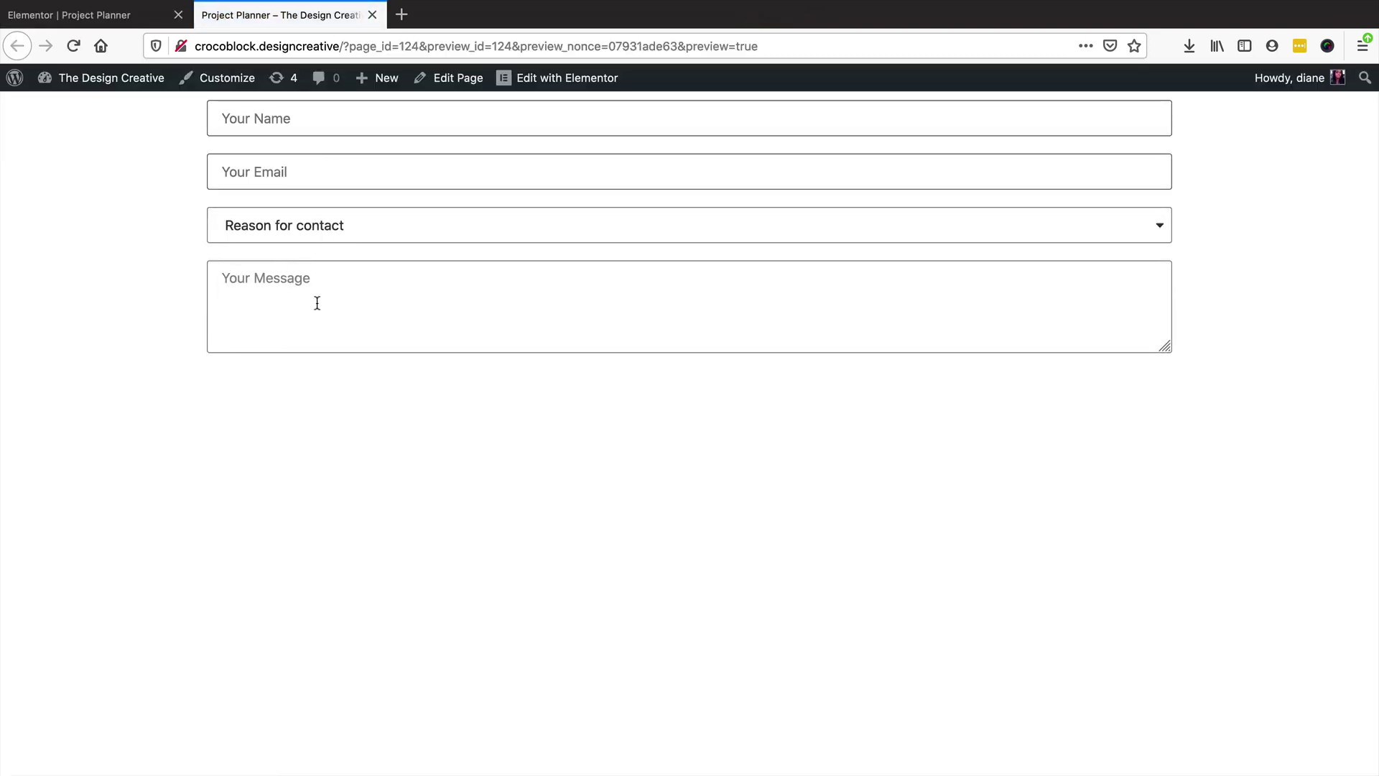
pyautogui.click(332, 240)
pyautogui.click(280, 294)
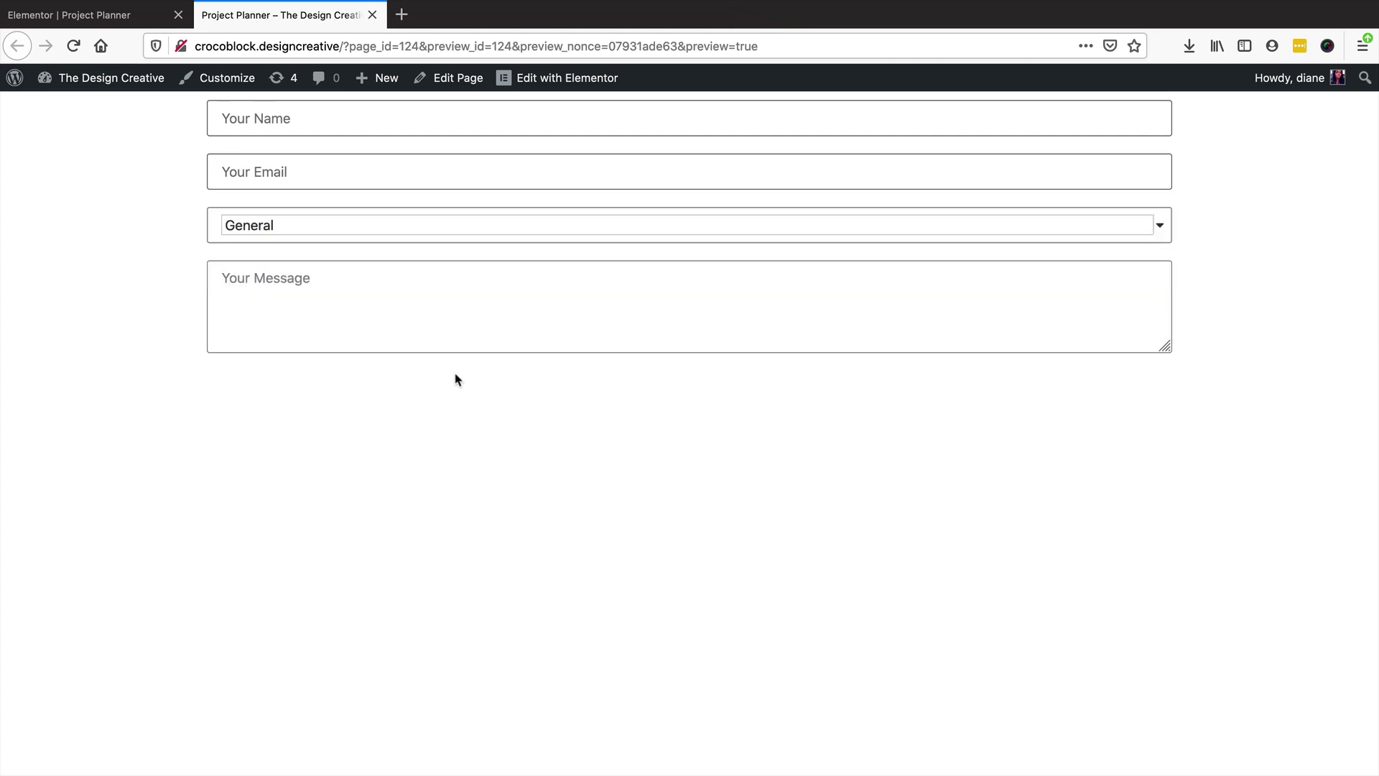
# Enable conditional logic on the message field in the editor and add a condition item
pyautogui.click(119, 17)
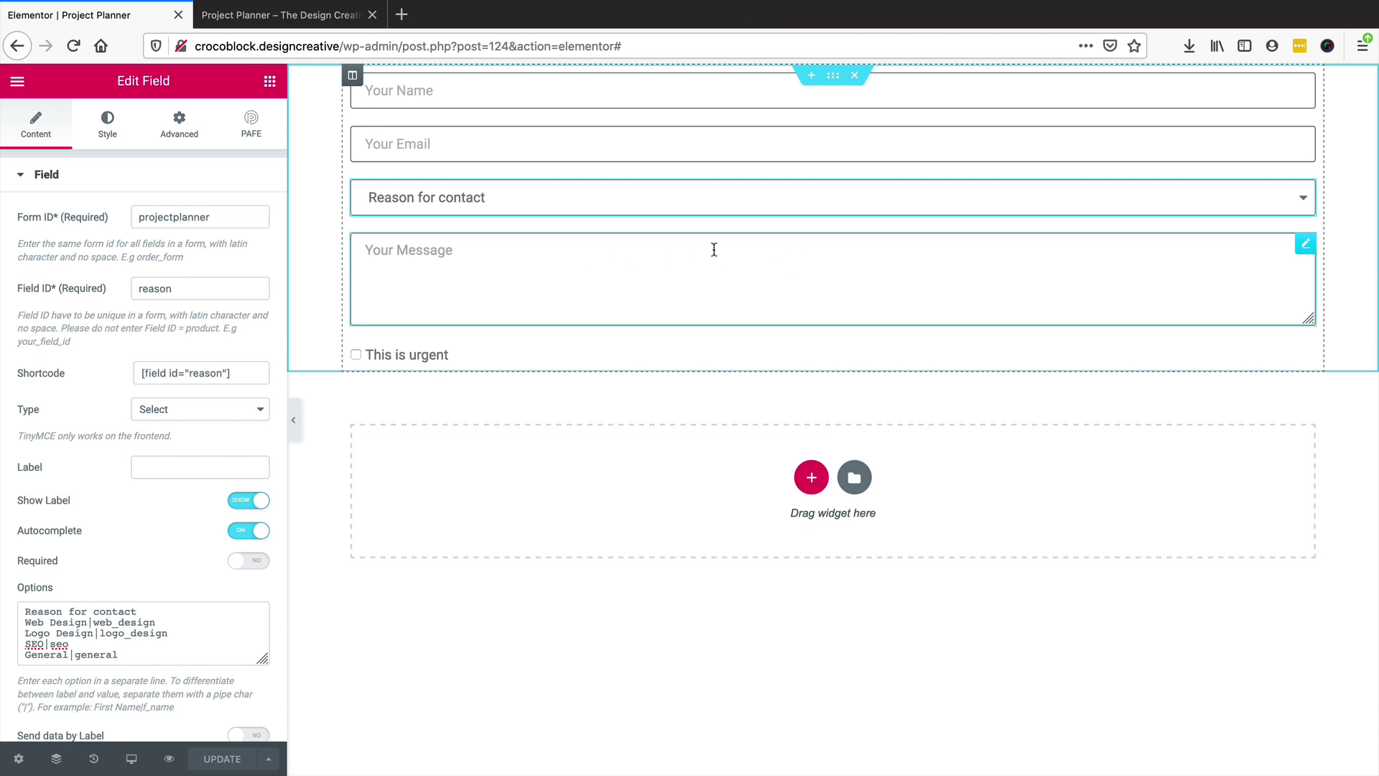
pyautogui.click(1305, 245)
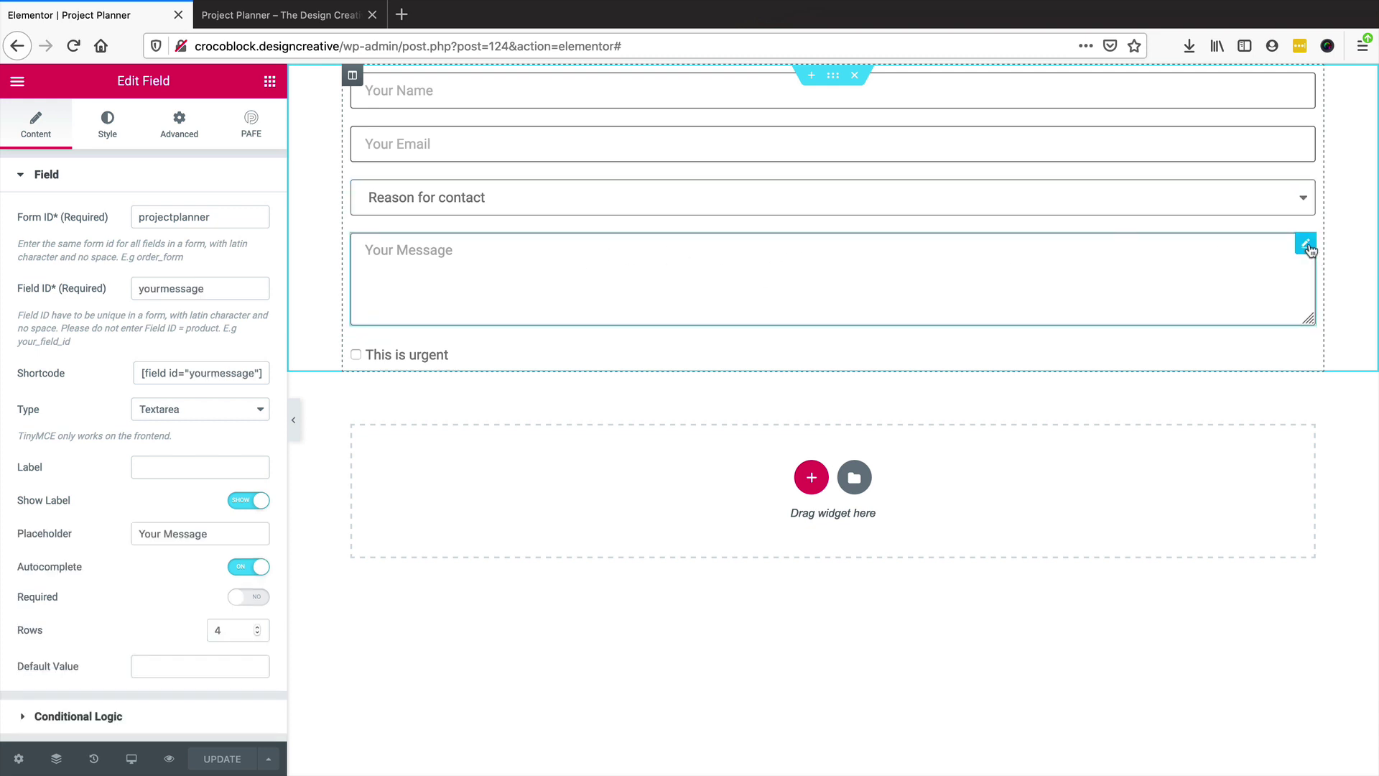
pyautogui.click(217, 715)
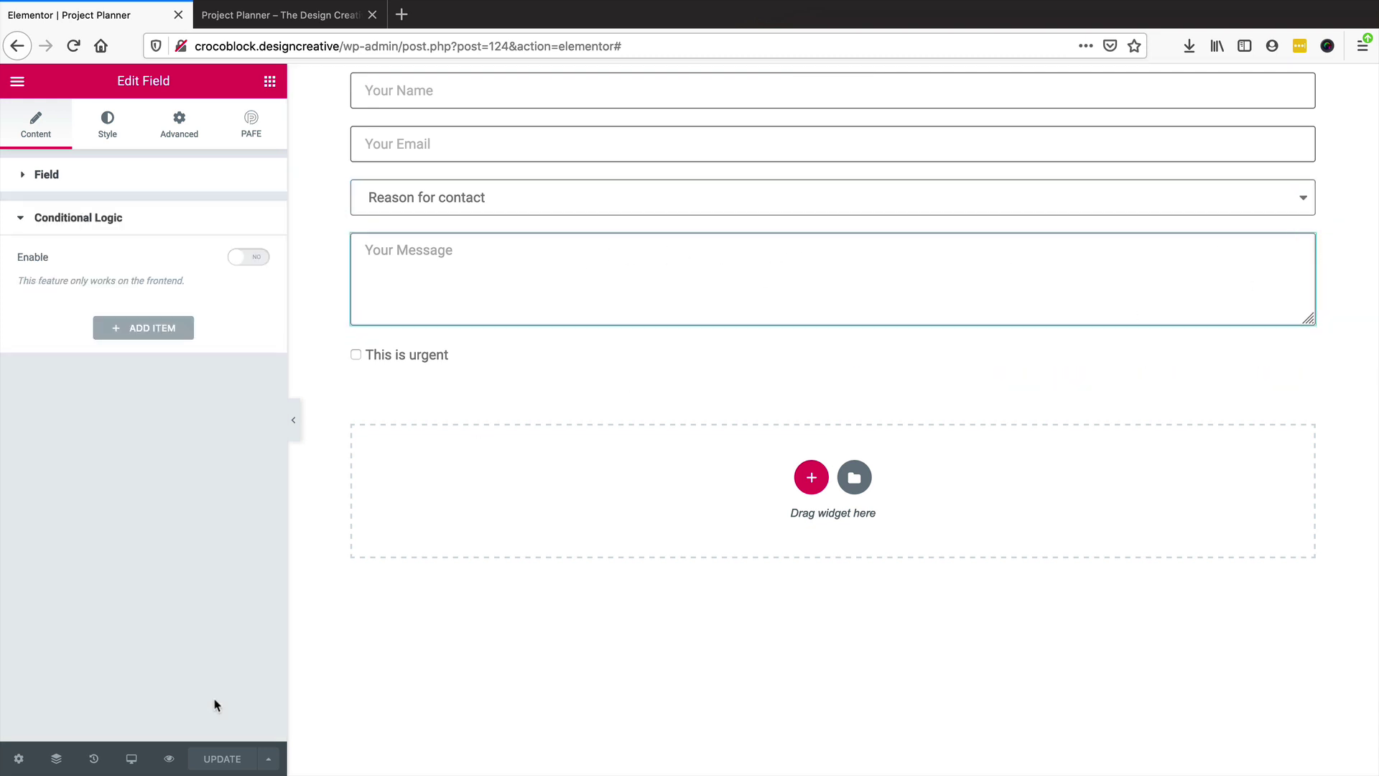
pyautogui.click(240, 257)
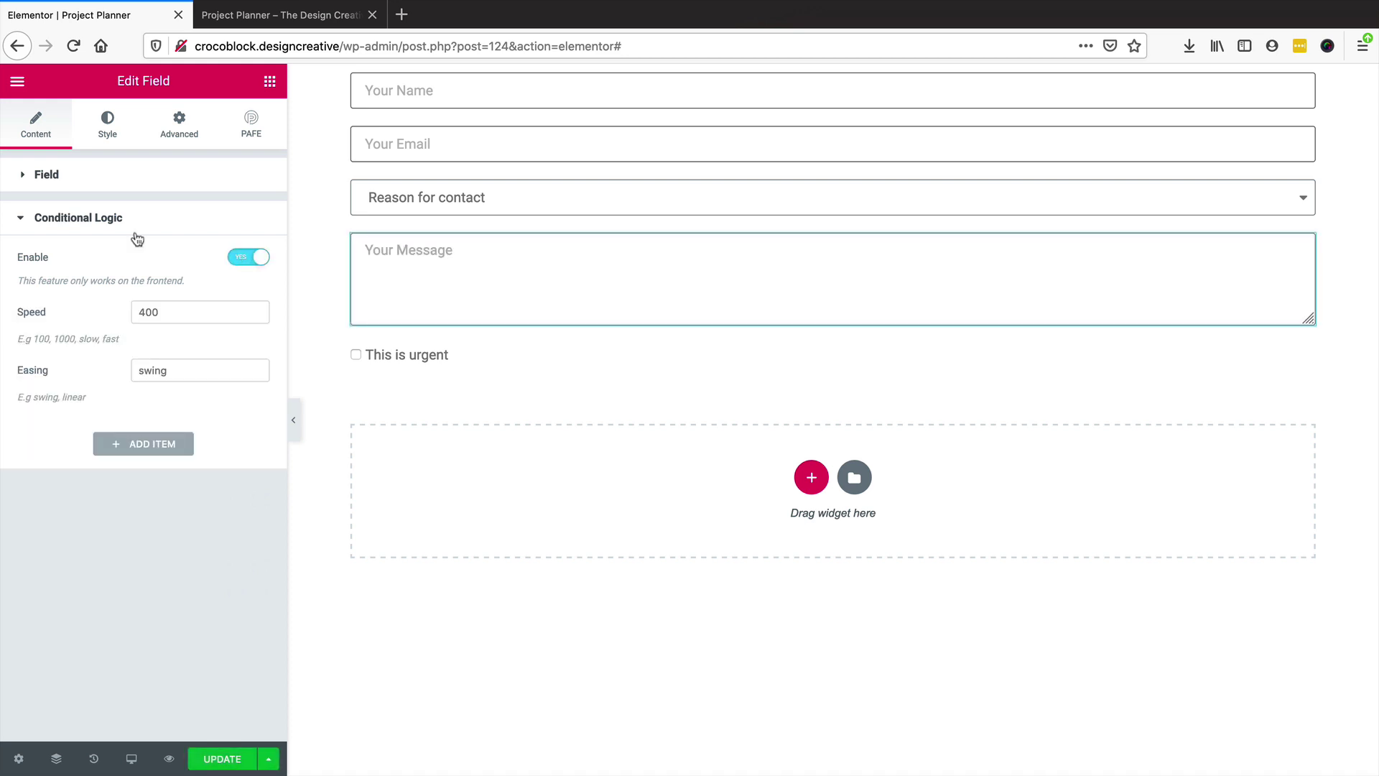
pyautogui.click(141, 439)
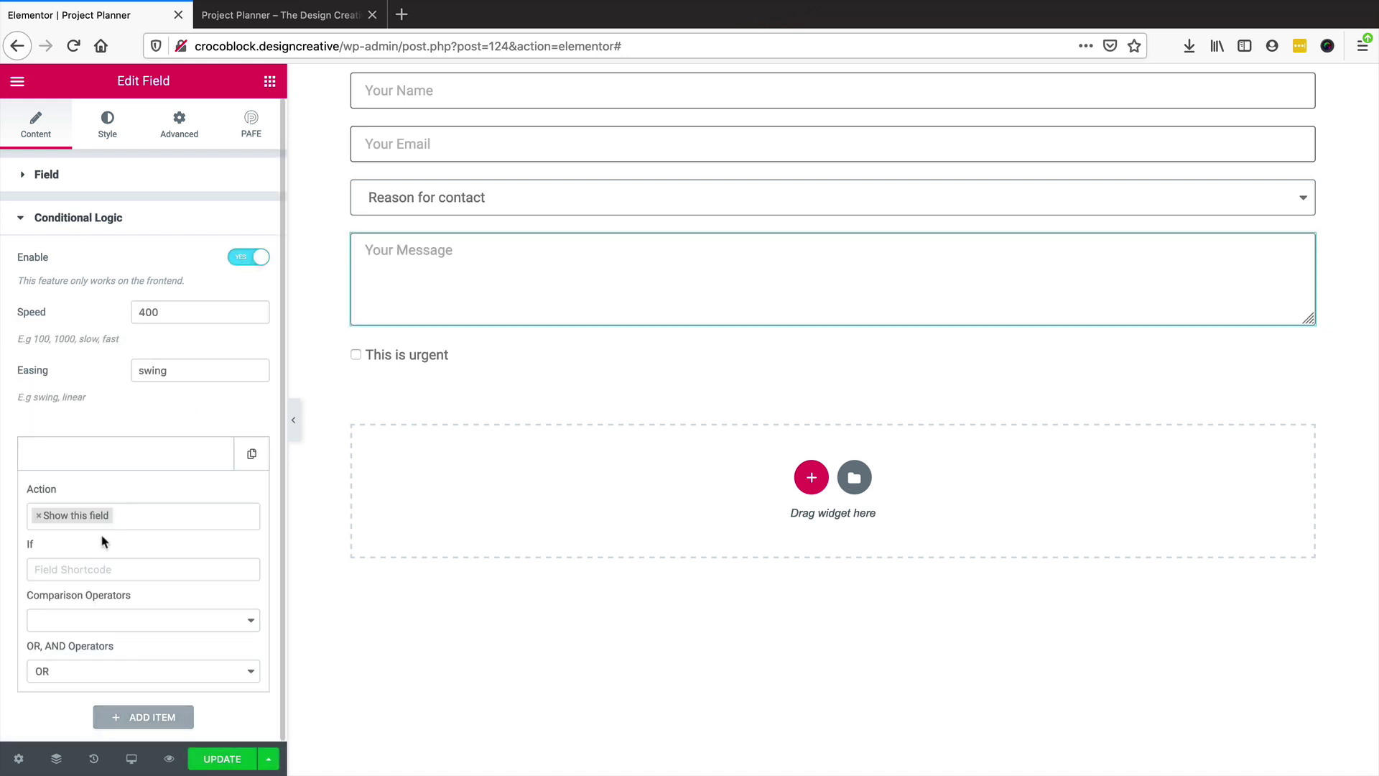
# Set the message field's condition to show it if reason equals the string value general
pyautogui.click(47, 570)
pyautogui.write('reas')
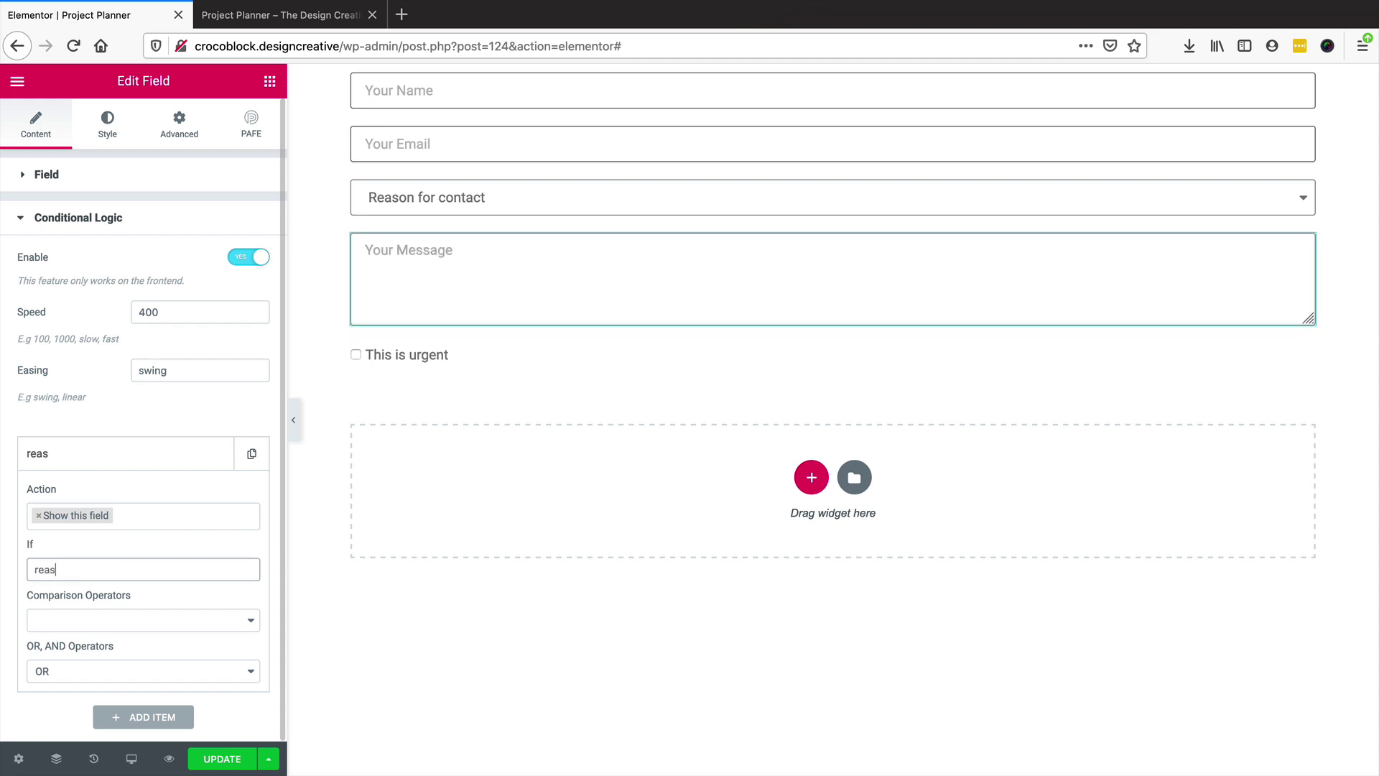
pyautogui.write('on')
pyautogui.click(108, 622)
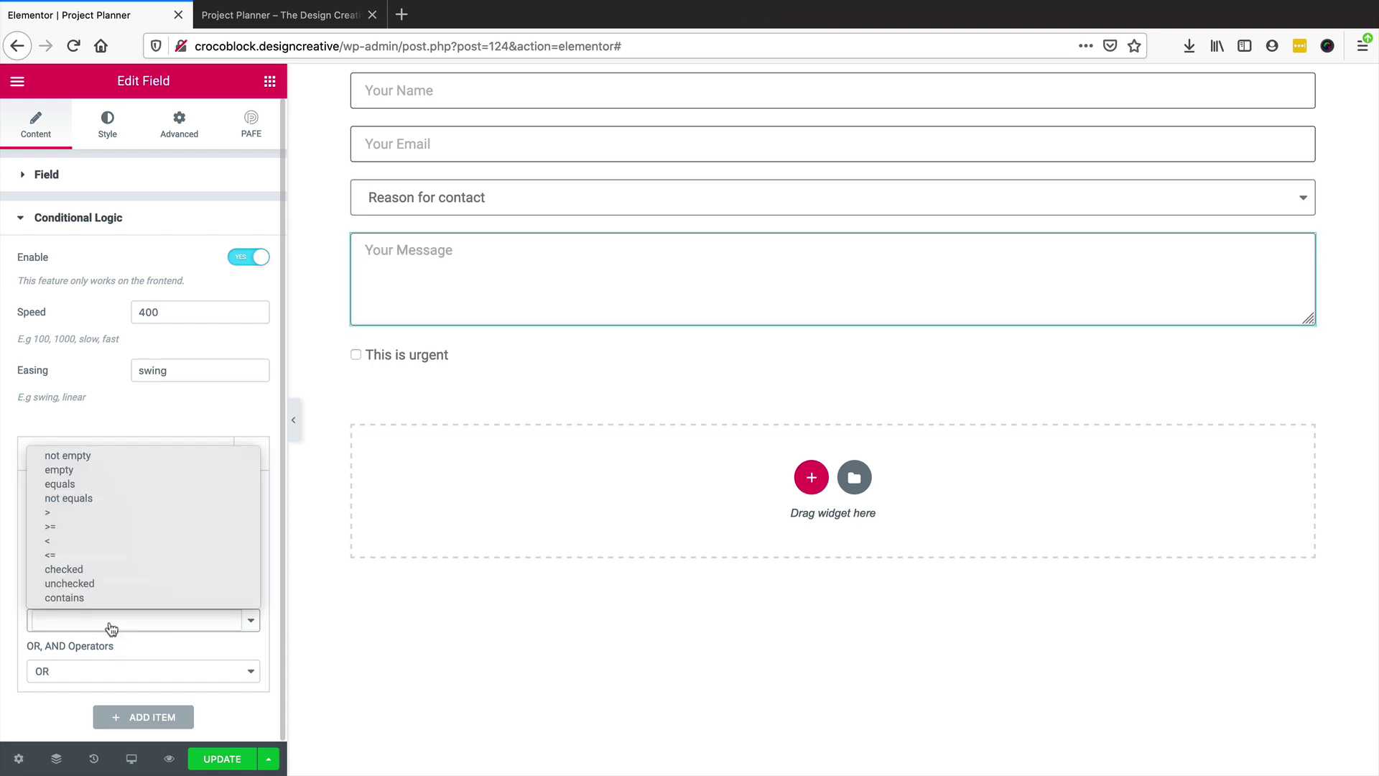
pyautogui.click(82, 493)
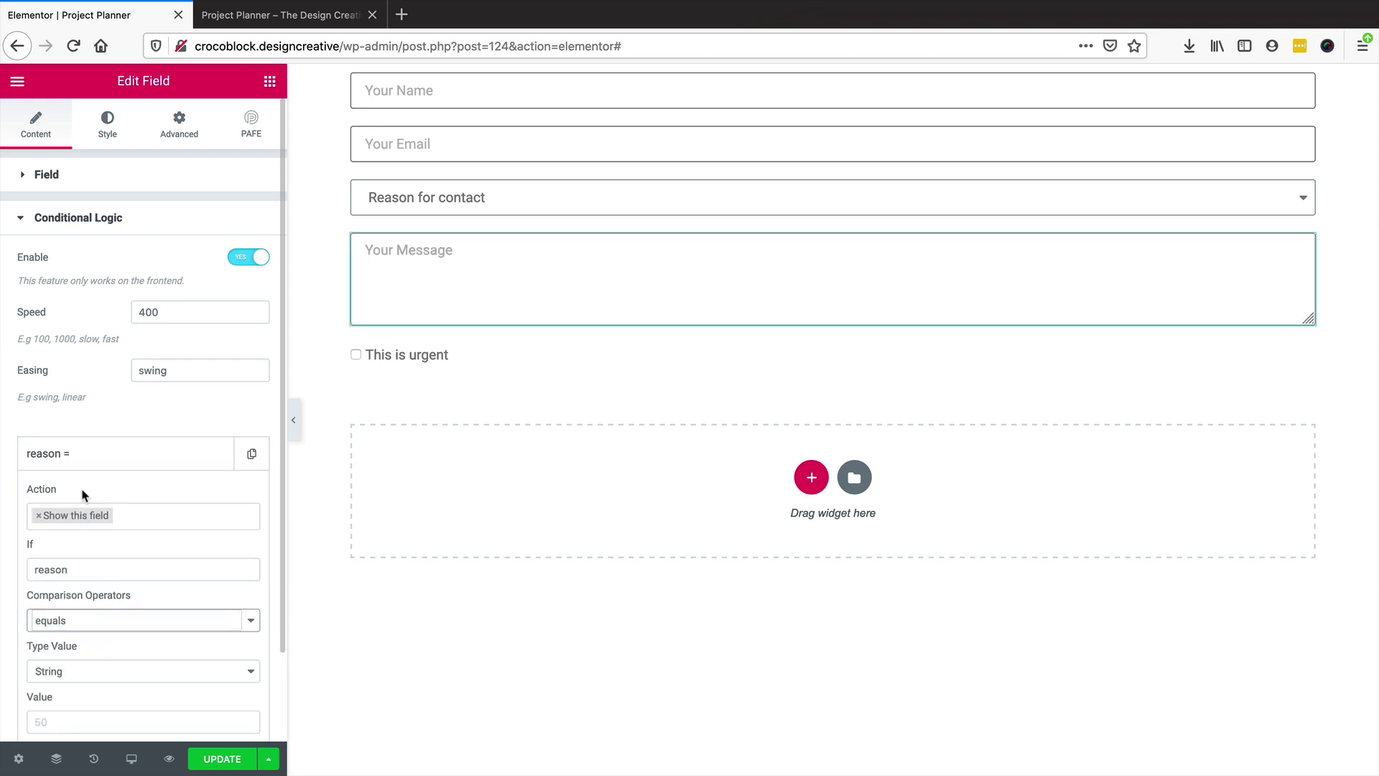
pyautogui.scroll(-1, 108, 668)
pyautogui.scroll(-1, 85, 609)
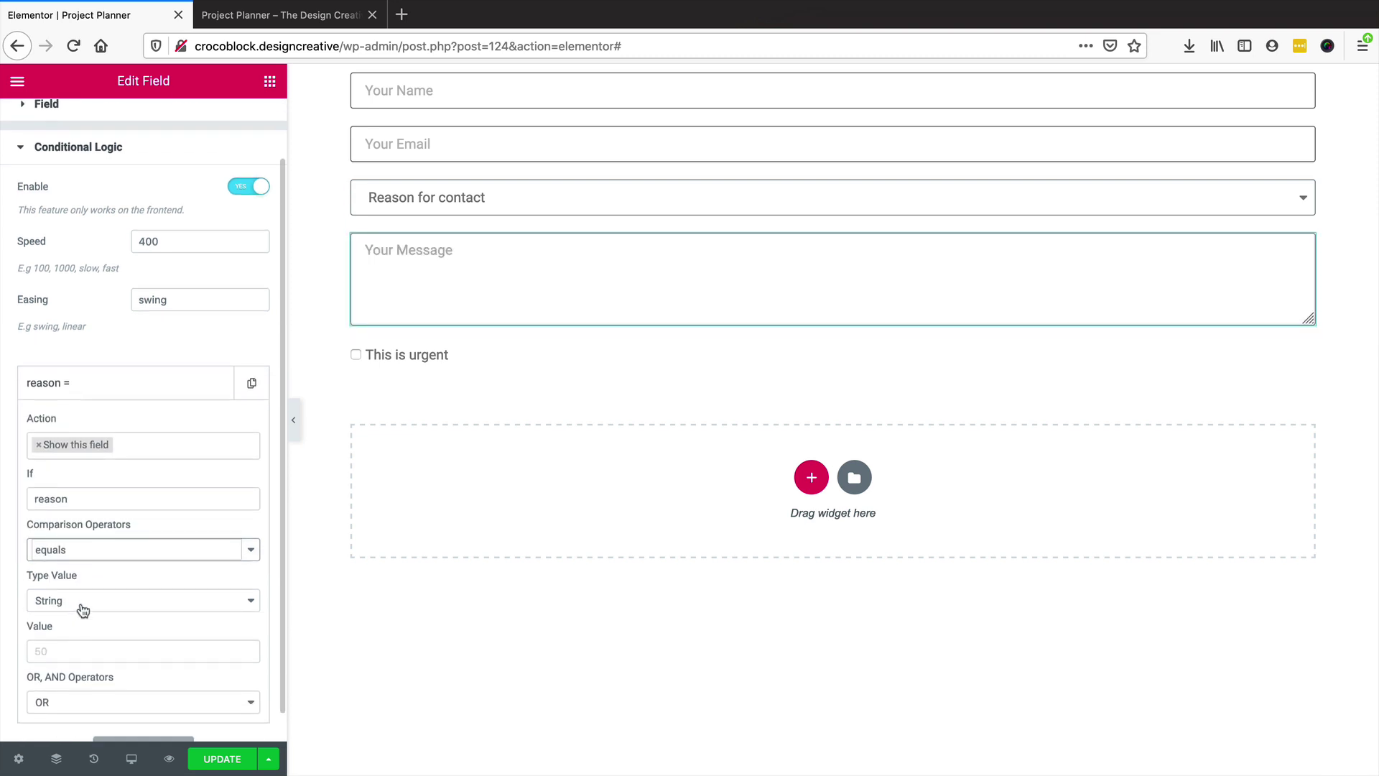
pyautogui.click(77, 567)
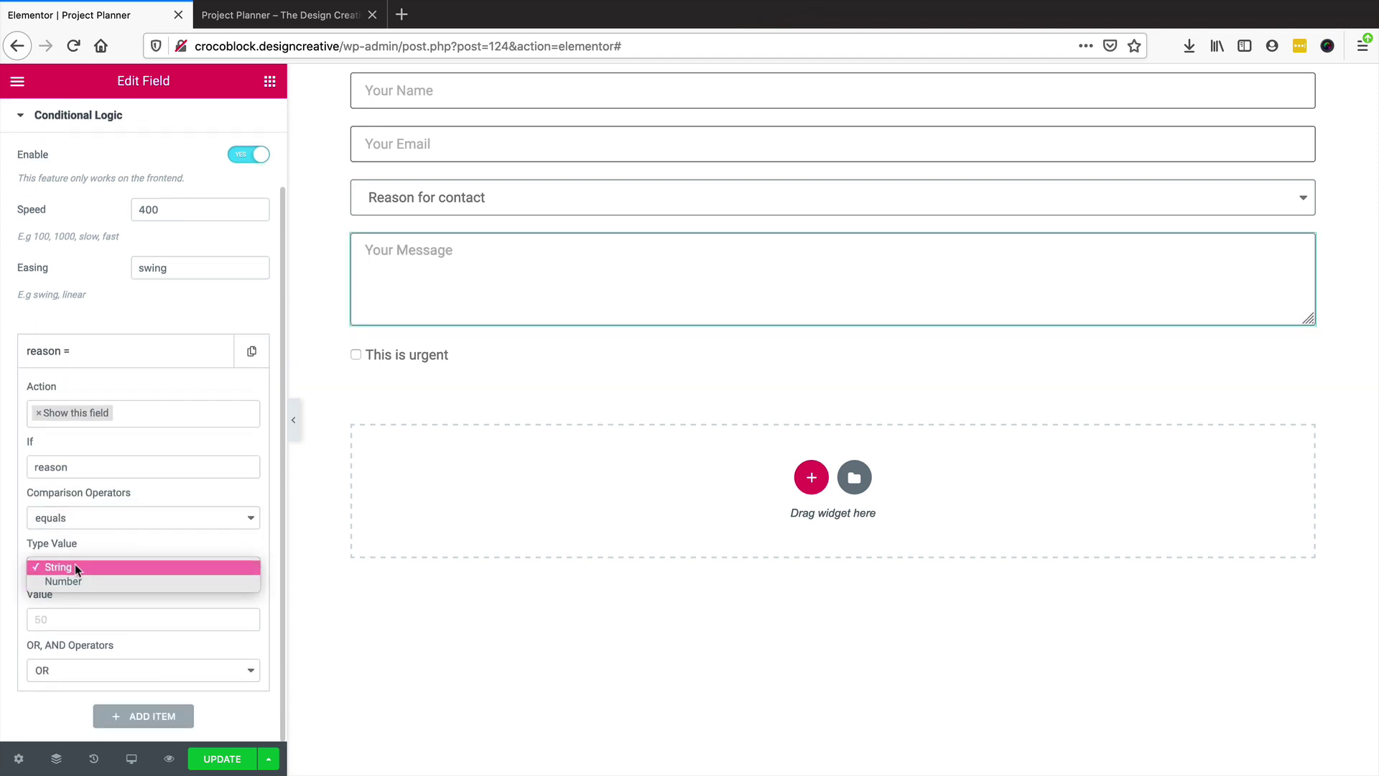
pyautogui.click(76, 567)
pyautogui.click(62, 621)
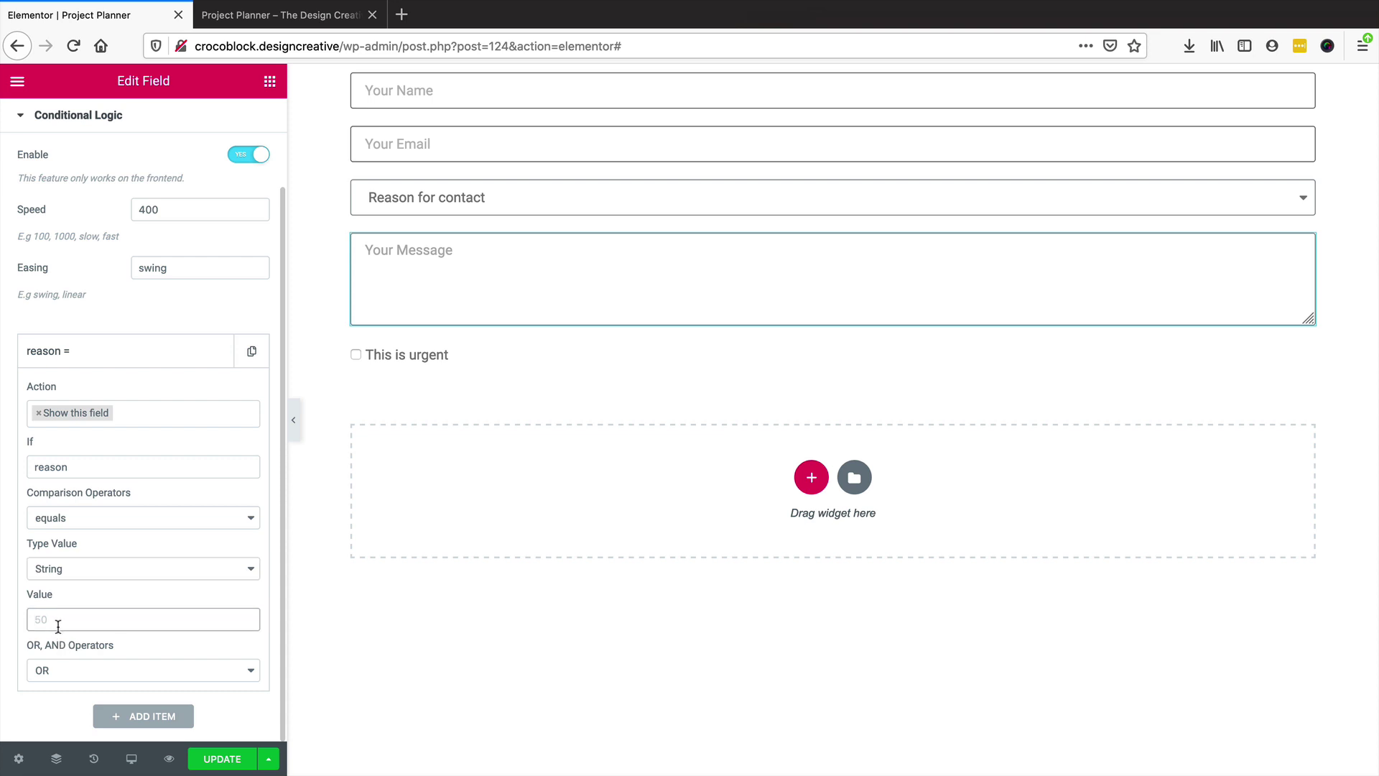
pyautogui.write('general')
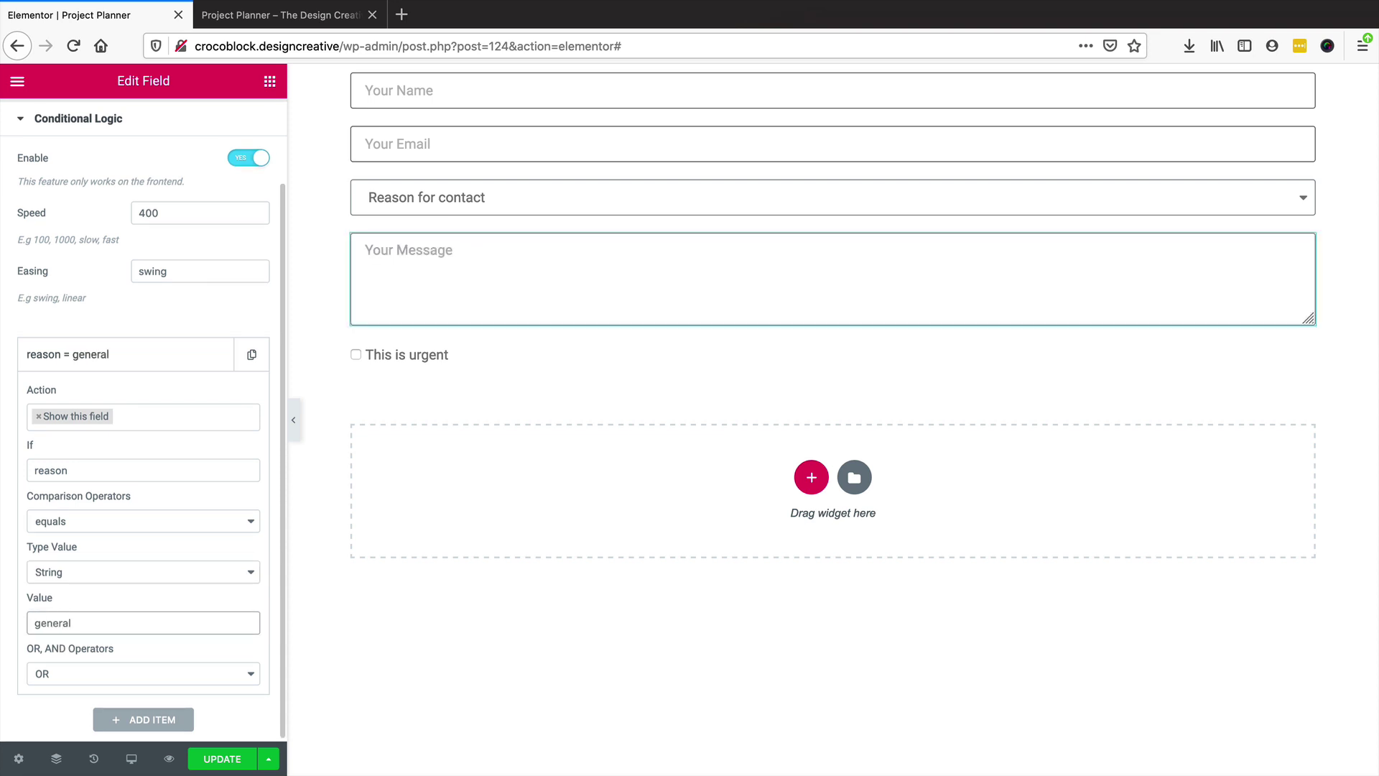
pyautogui.doubleClick(51, 632)
pyautogui.write('web_design')
pyautogui.hotkey('ctrl', 'a')
pyautogui.press('BackSpace')
pyautogui.write('general')
# Update the page and test the message condition in the preview by selecting Logo Design, Web Design and General as the reason
pyautogui.click(219, 749)
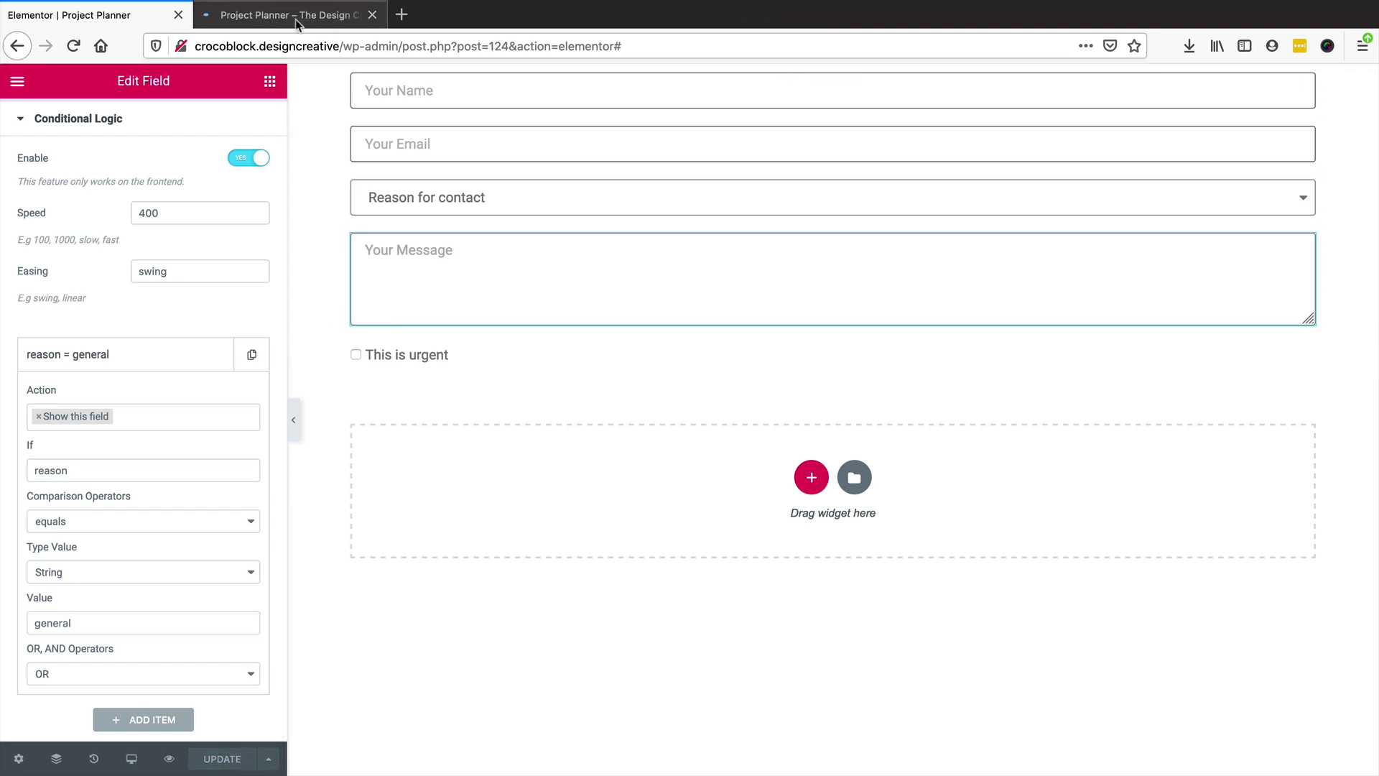
pyautogui.click(297, 22)
pyautogui.click(333, 224)
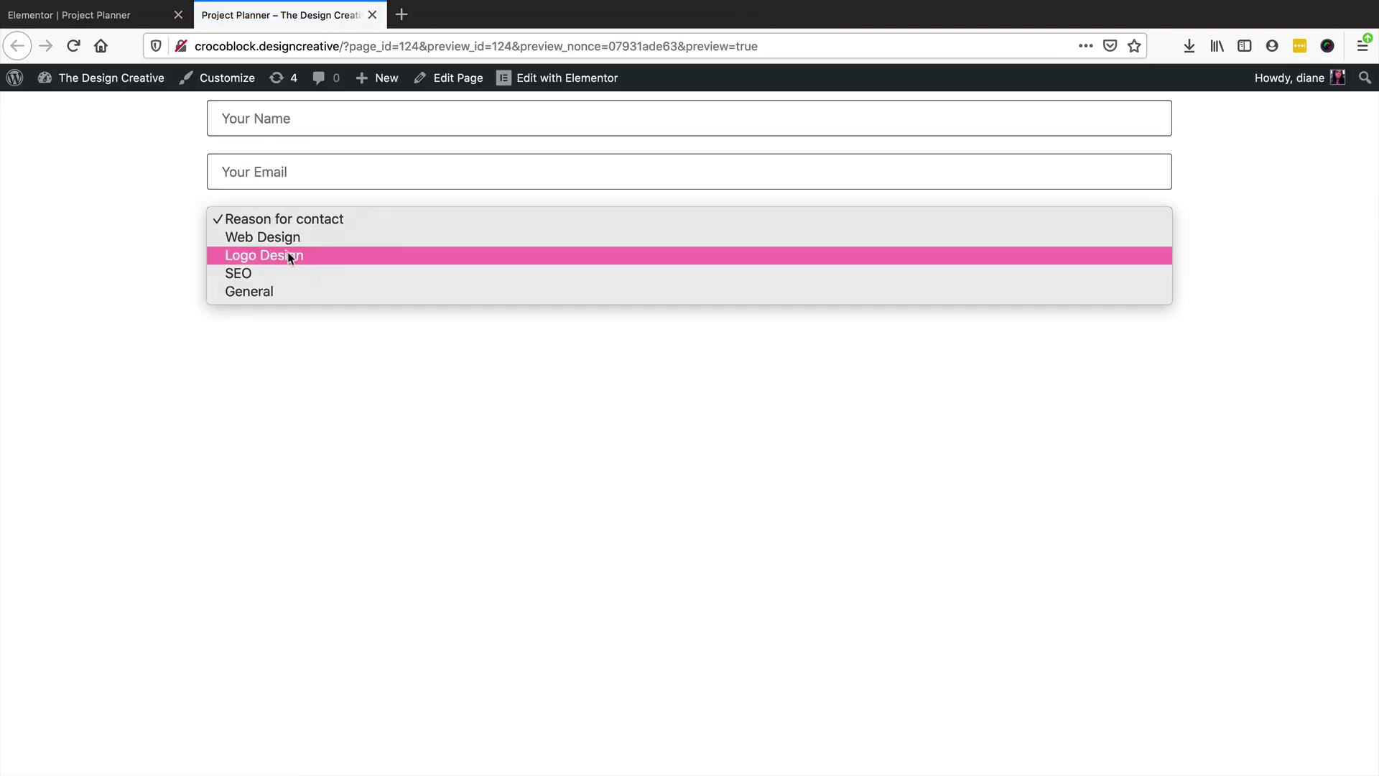
pyautogui.click(290, 256)
pyautogui.click(342, 229)
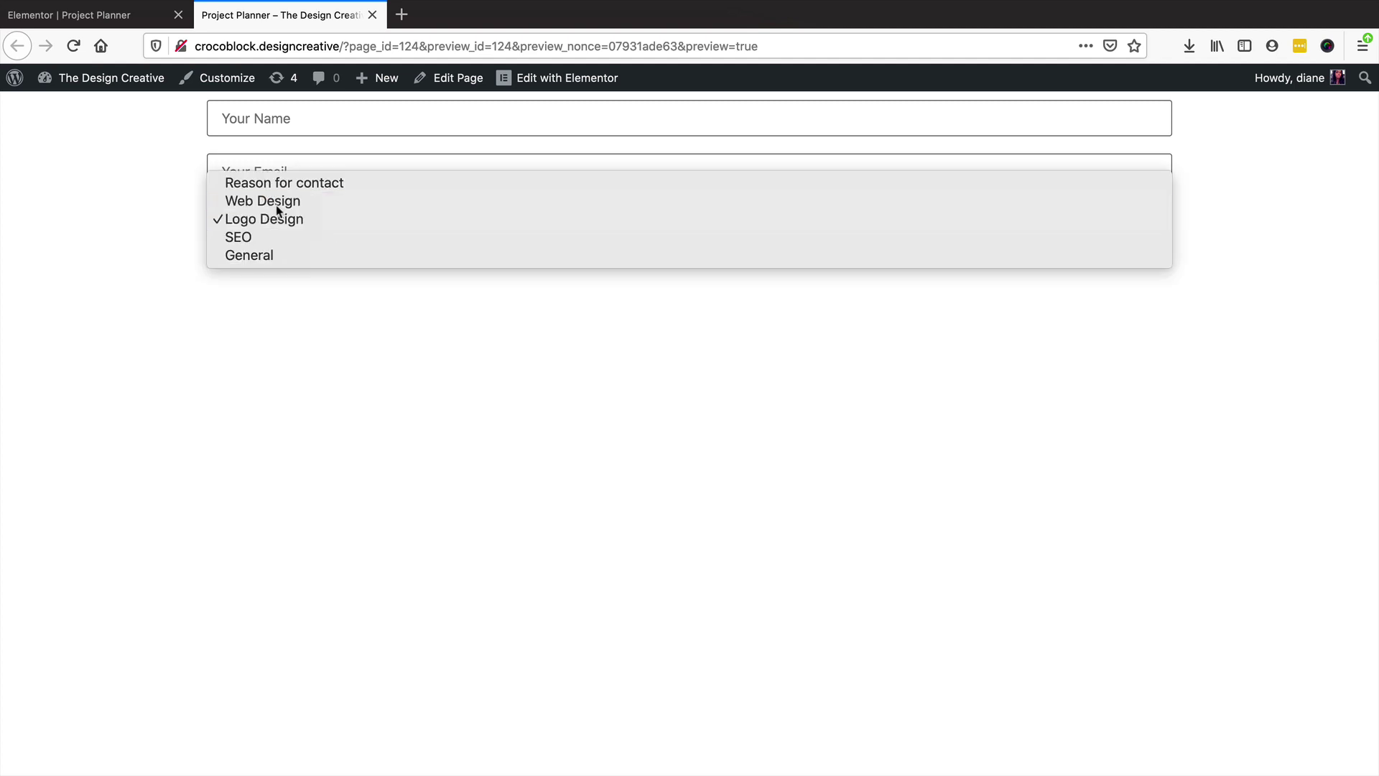
pyautogui.click(276, 202)
pyautogui.click(296, 231)
pyautogui.click(271, 274)
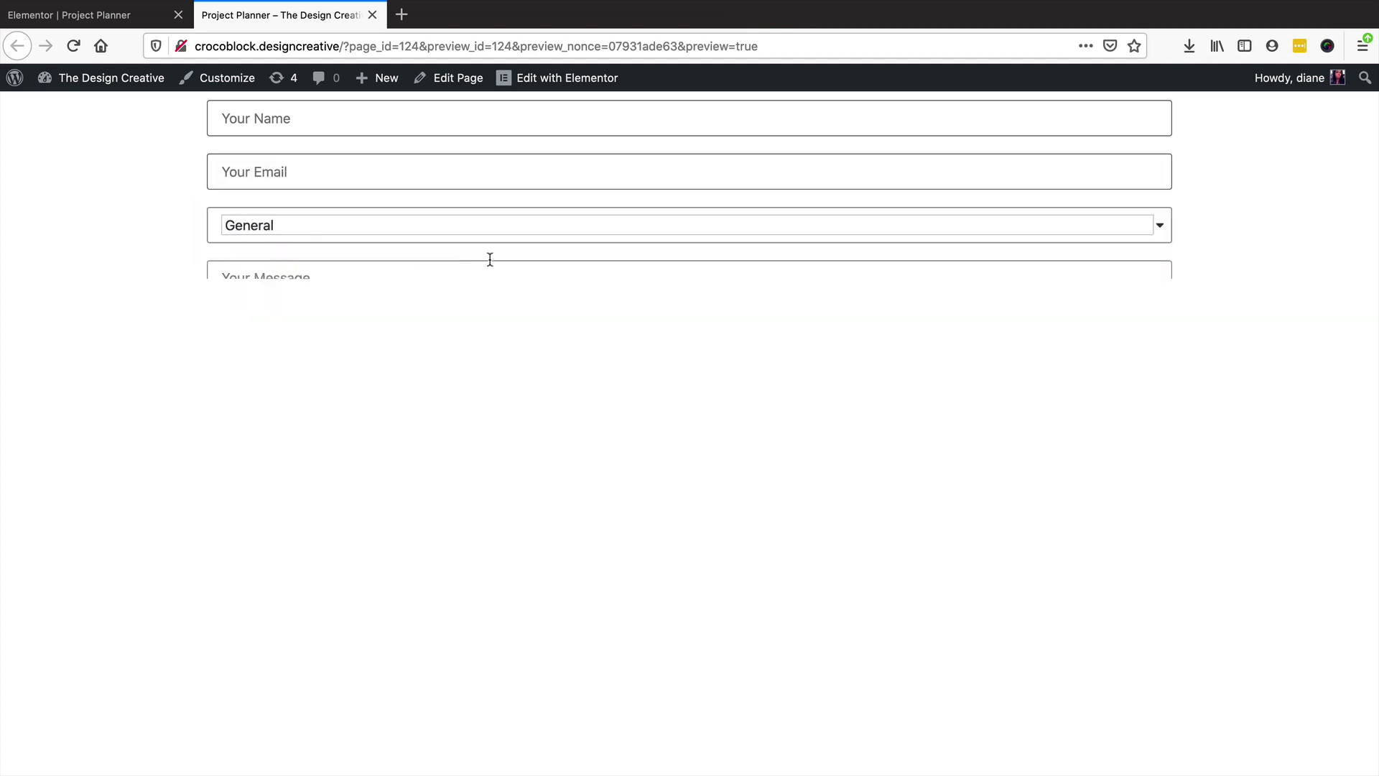
# Test the urgent checkbox's condition by entering "fafasfsa" as the message and clearing it
pyautogui.click(341, 315)
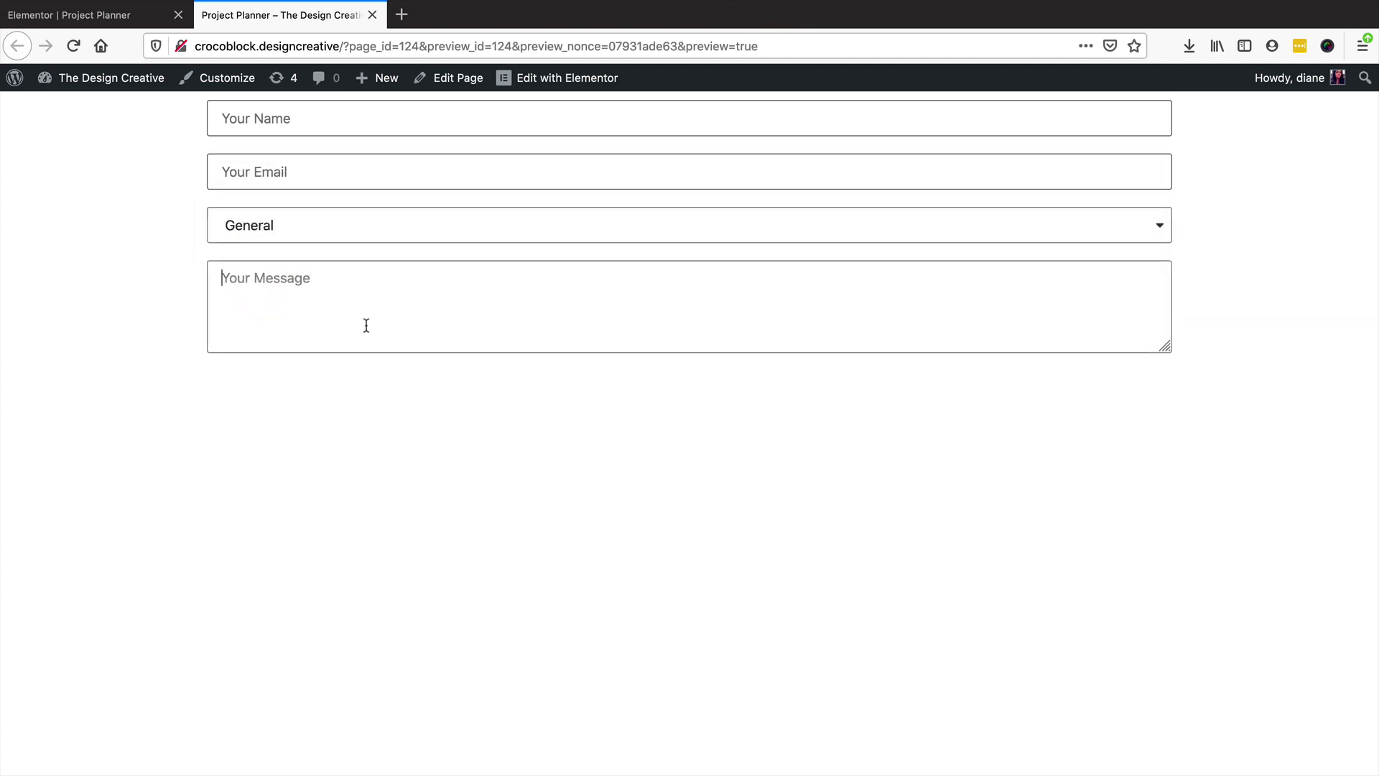
pyautogui.write('fafasfsa')
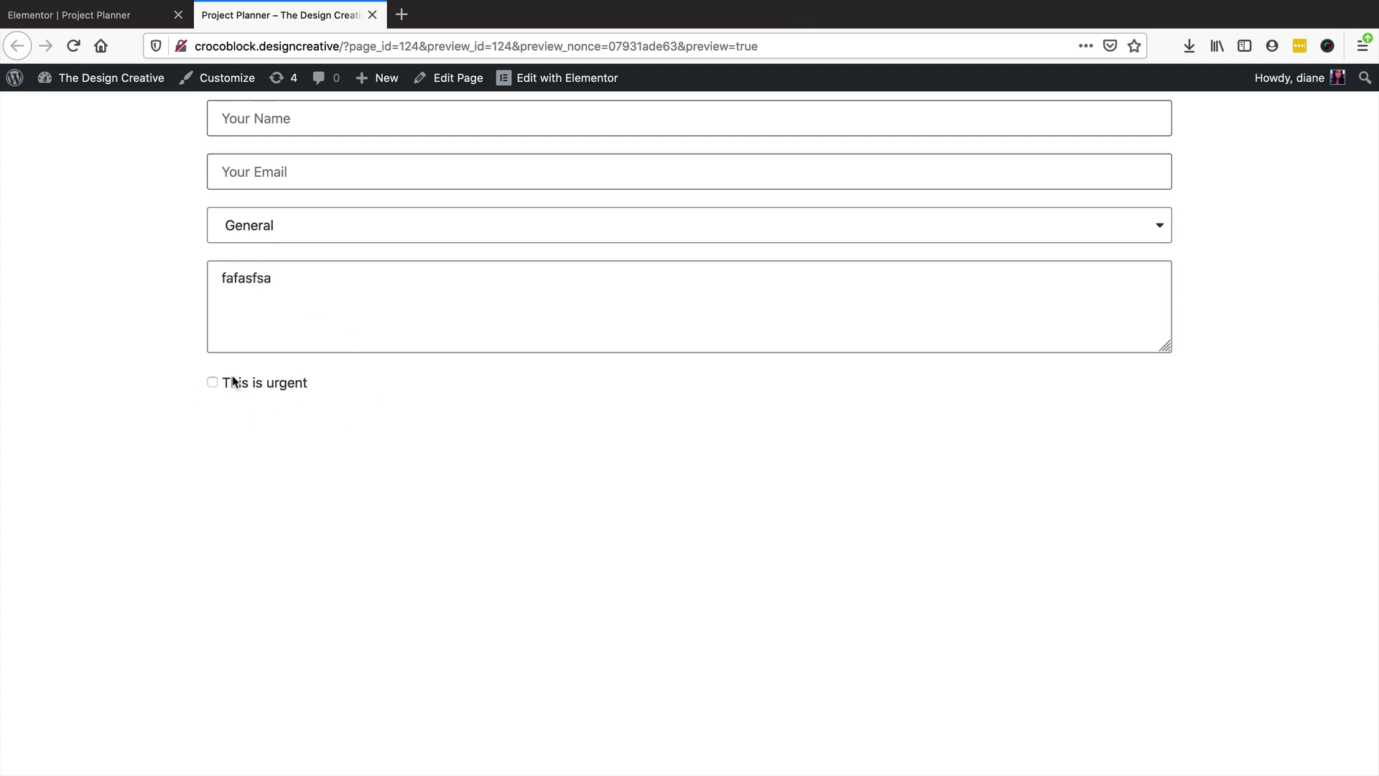
pyautogui.tripleClick(329, 275)
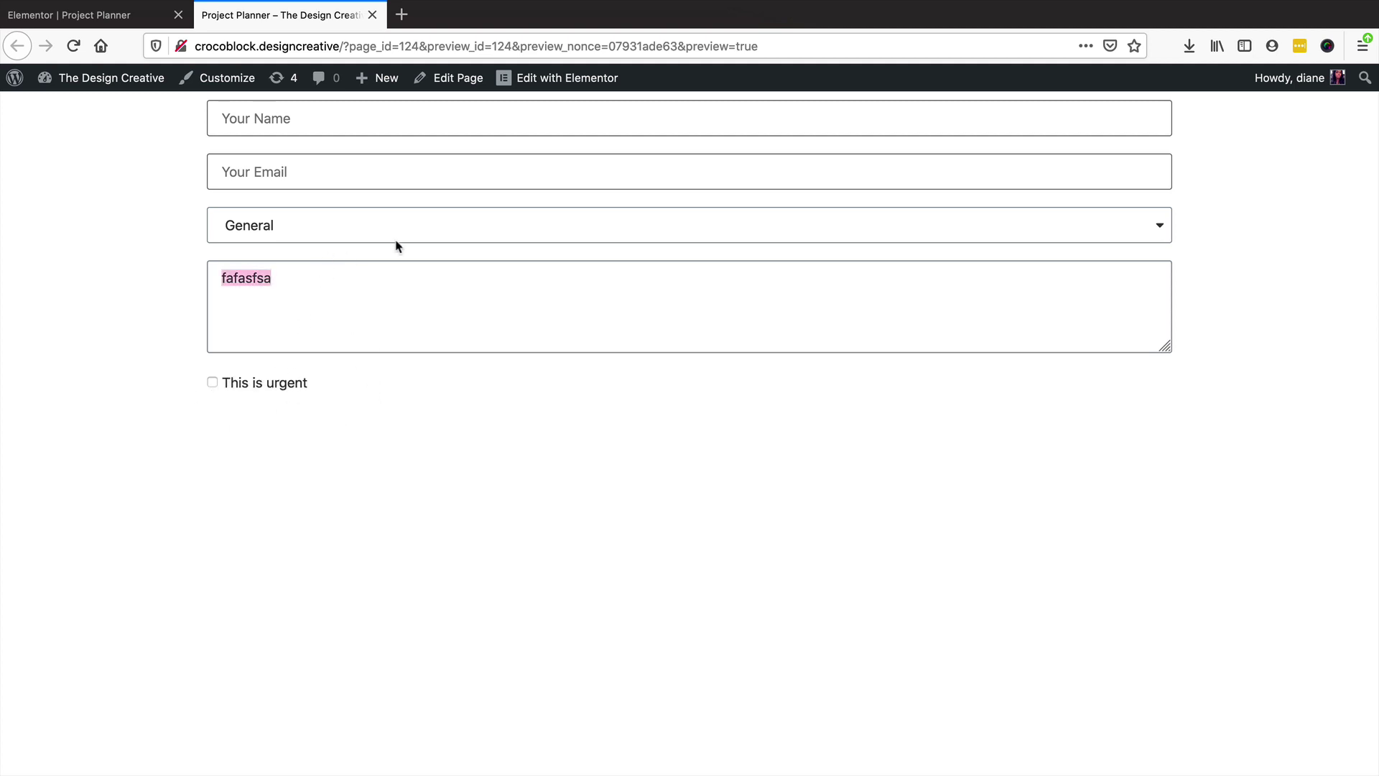
pyautogui.press('BackSpace')
# Duplicate the reason field in the editor and give the upper of the two select fields the Field ID webdesignQ
pyautogui.click(93, 14)
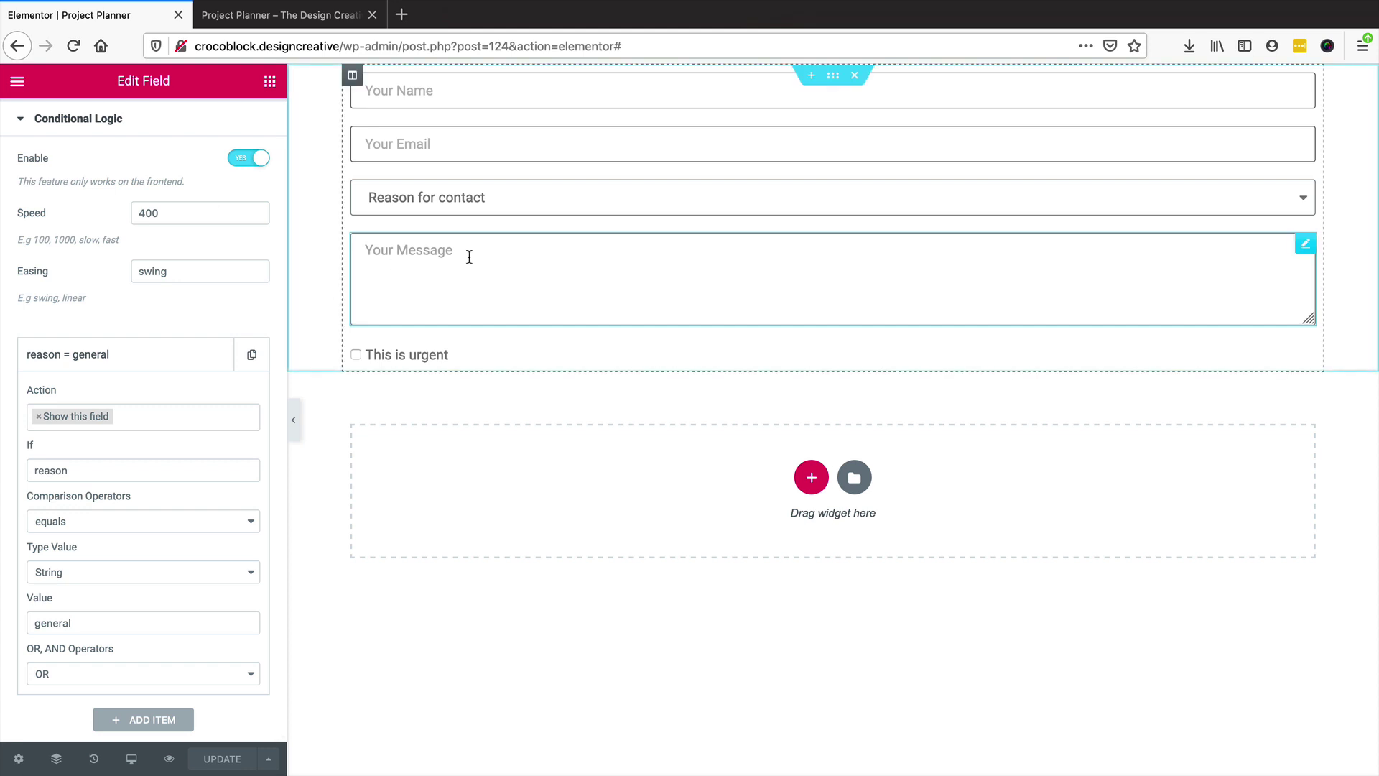
pyautogui.rightClick(475, 199)
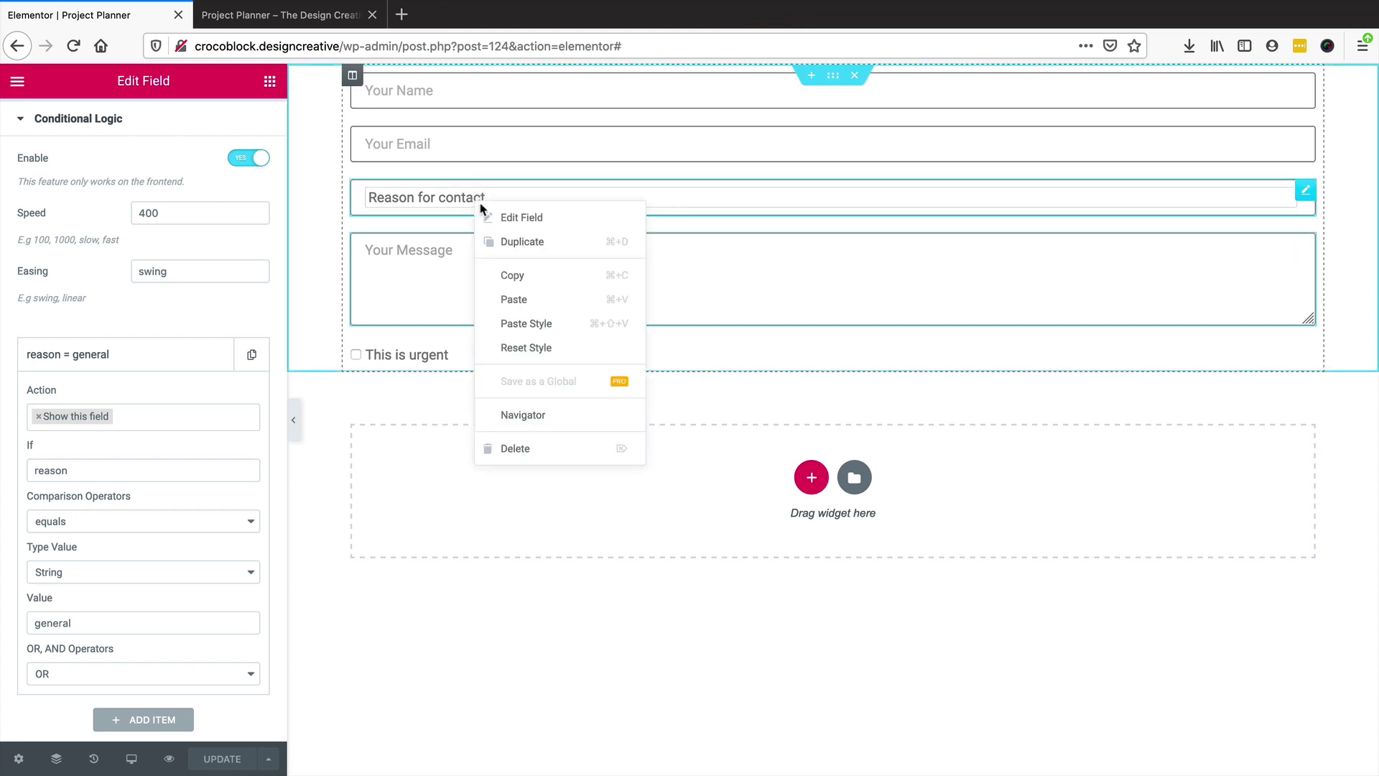
pyautogui.click(528, 241)
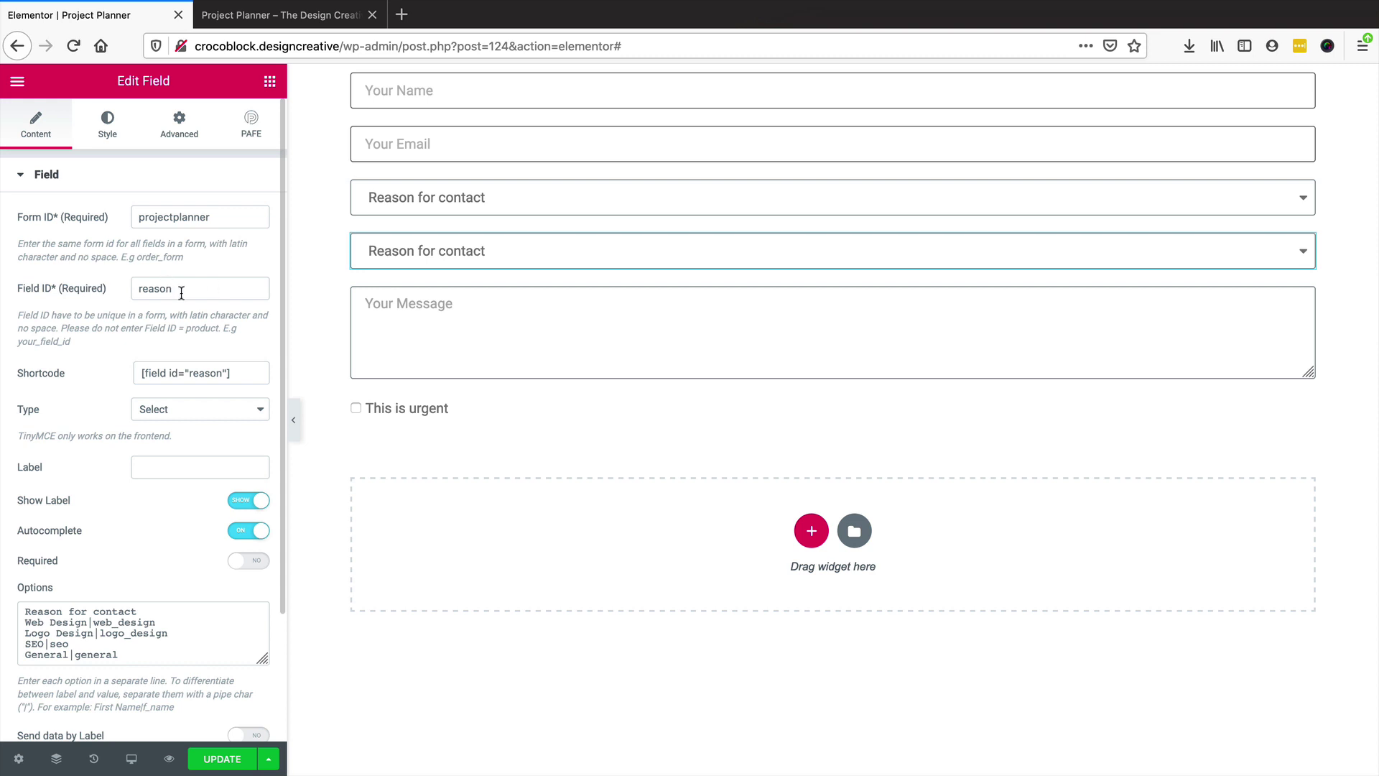
pyautogui.moveTo(160, 288); pyautogui.dragTo(140, 289)
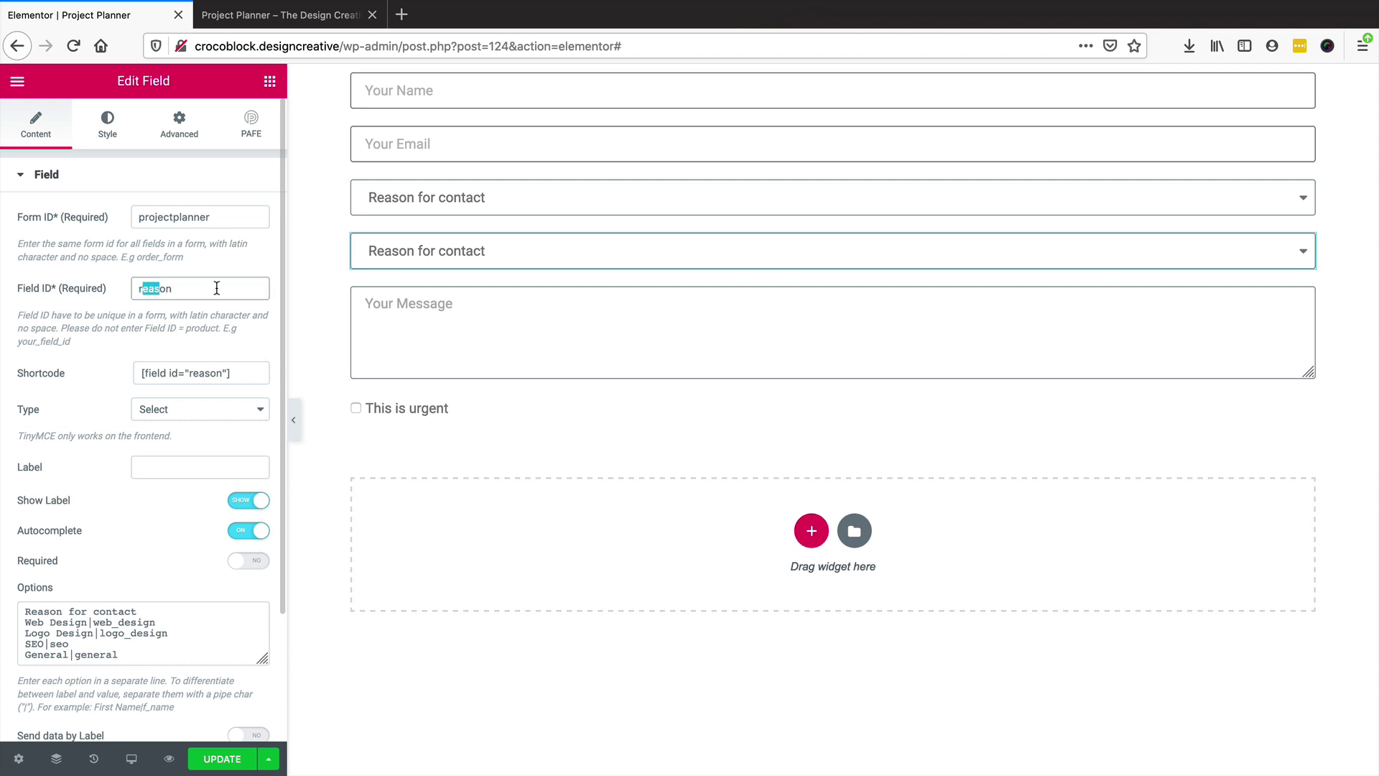
pyautogui.doubleClick(216, 287)
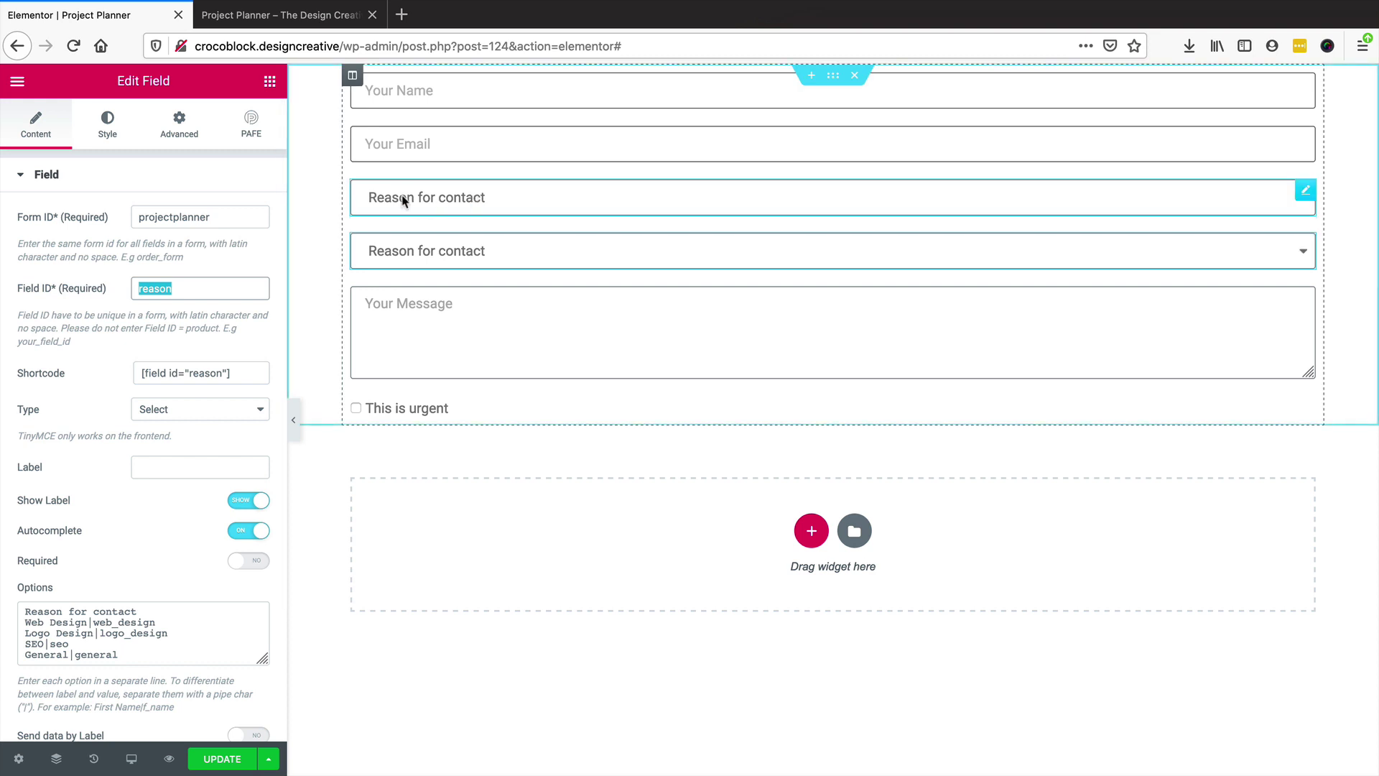
pyautogui.click(424, 209)
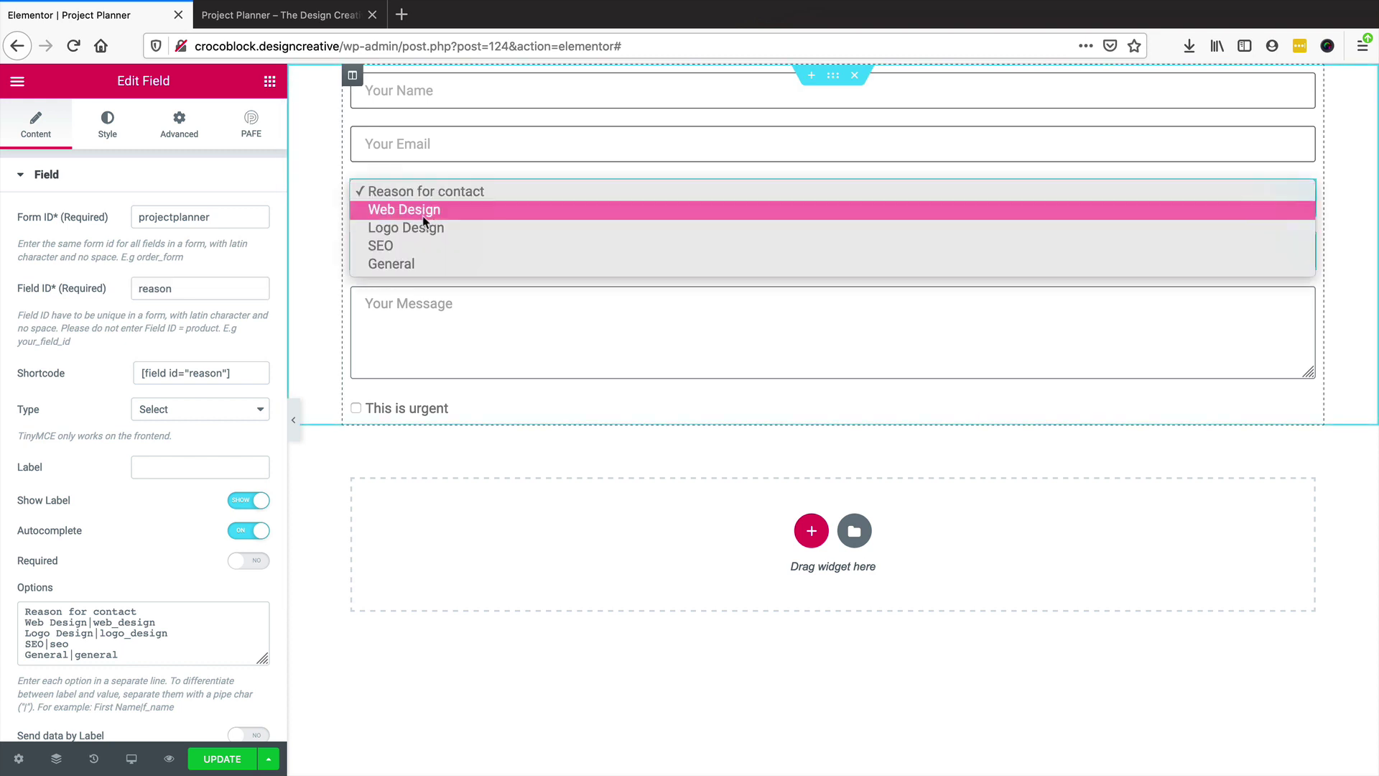
pyautogui.click(422, 212)
pyautogui.moveTo(188, 287); pyautogui.dragTo(58, 290)
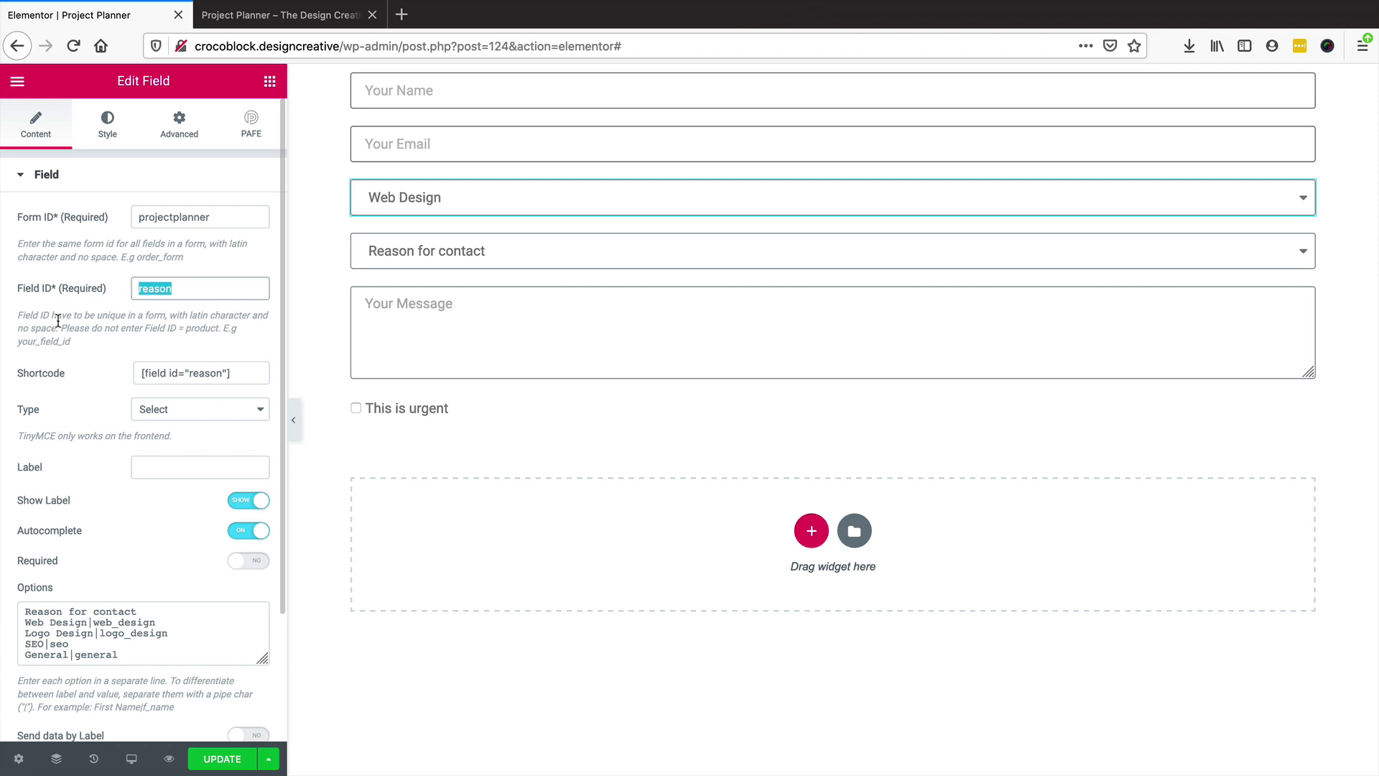
pyautogui.write('webdesignQ')
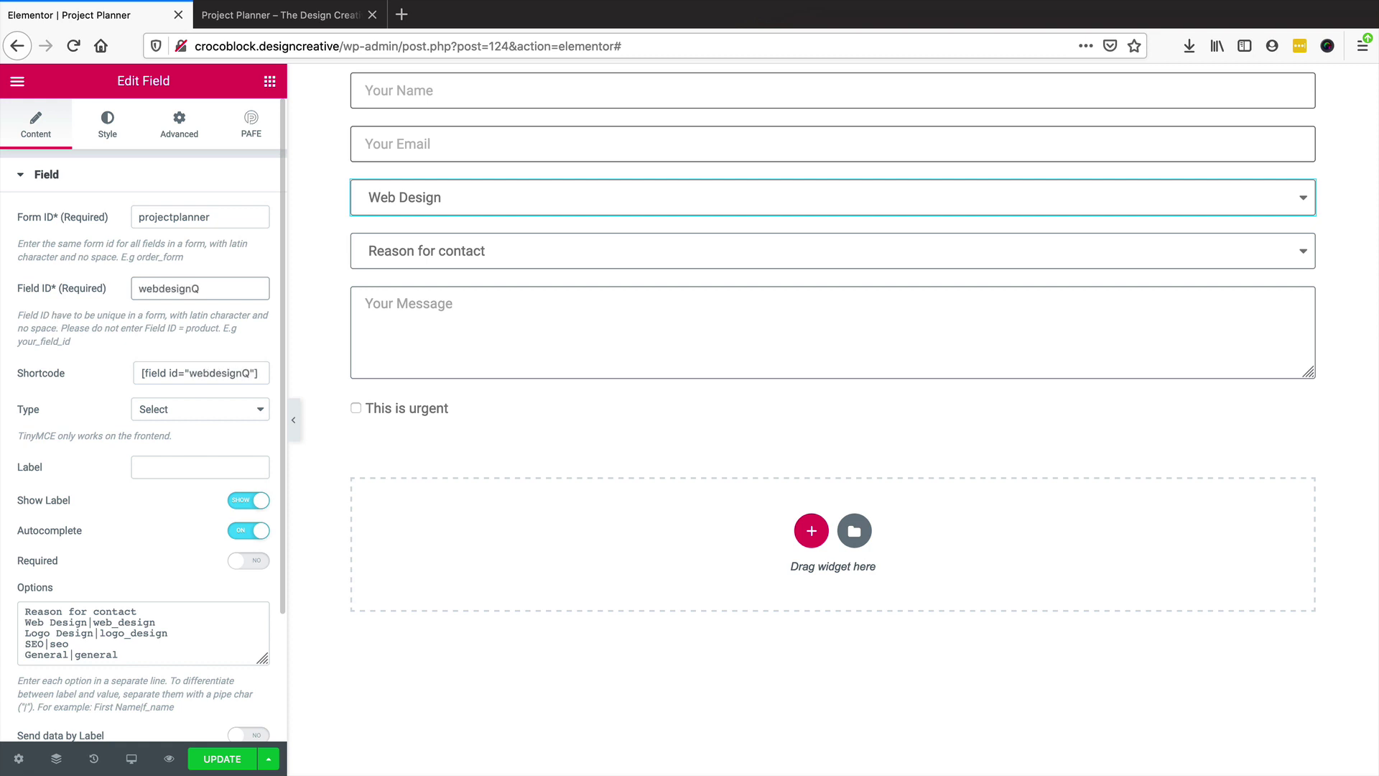
# Change the webdesignQ field's type to Checkbox
pyautogui.click(188, 408)
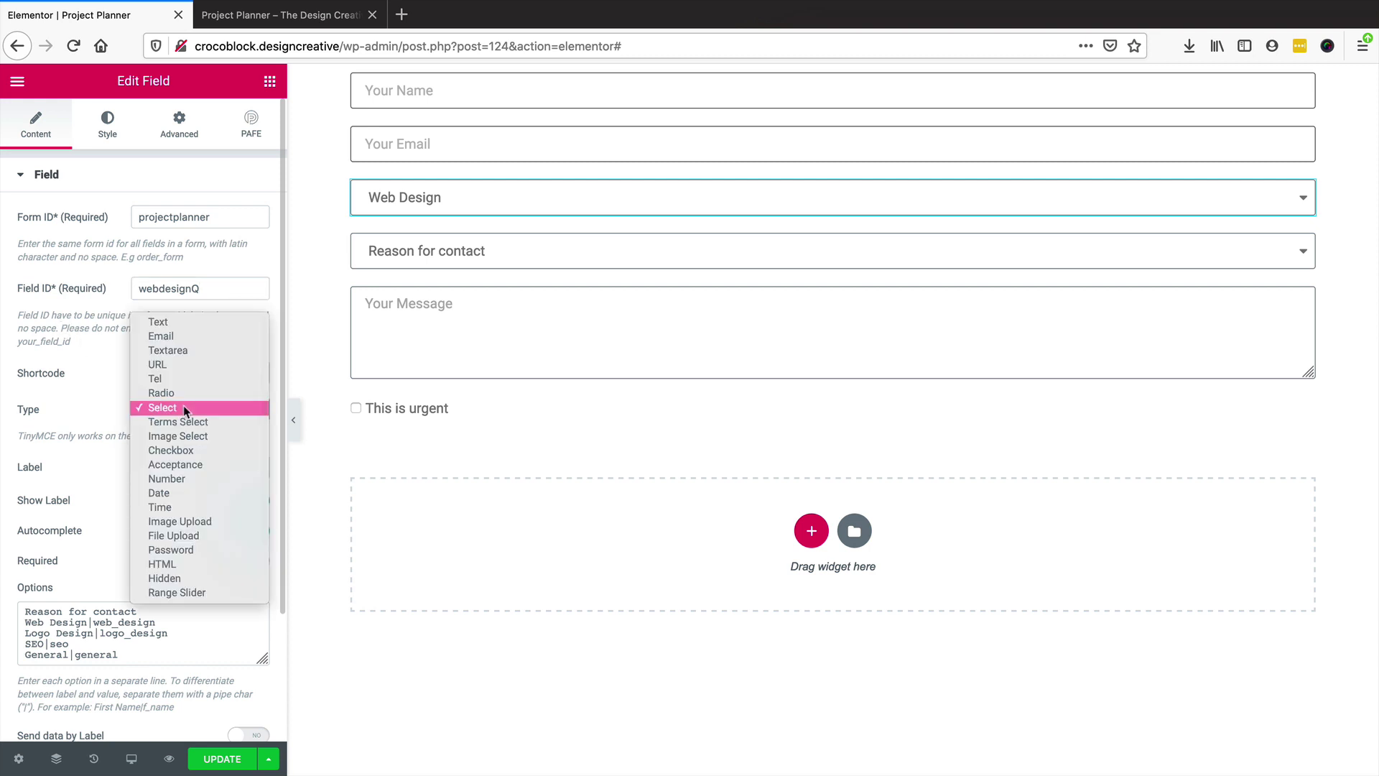
pyautogui.click(187, 454)
pyautogui.scroll(-2, 128, 400)
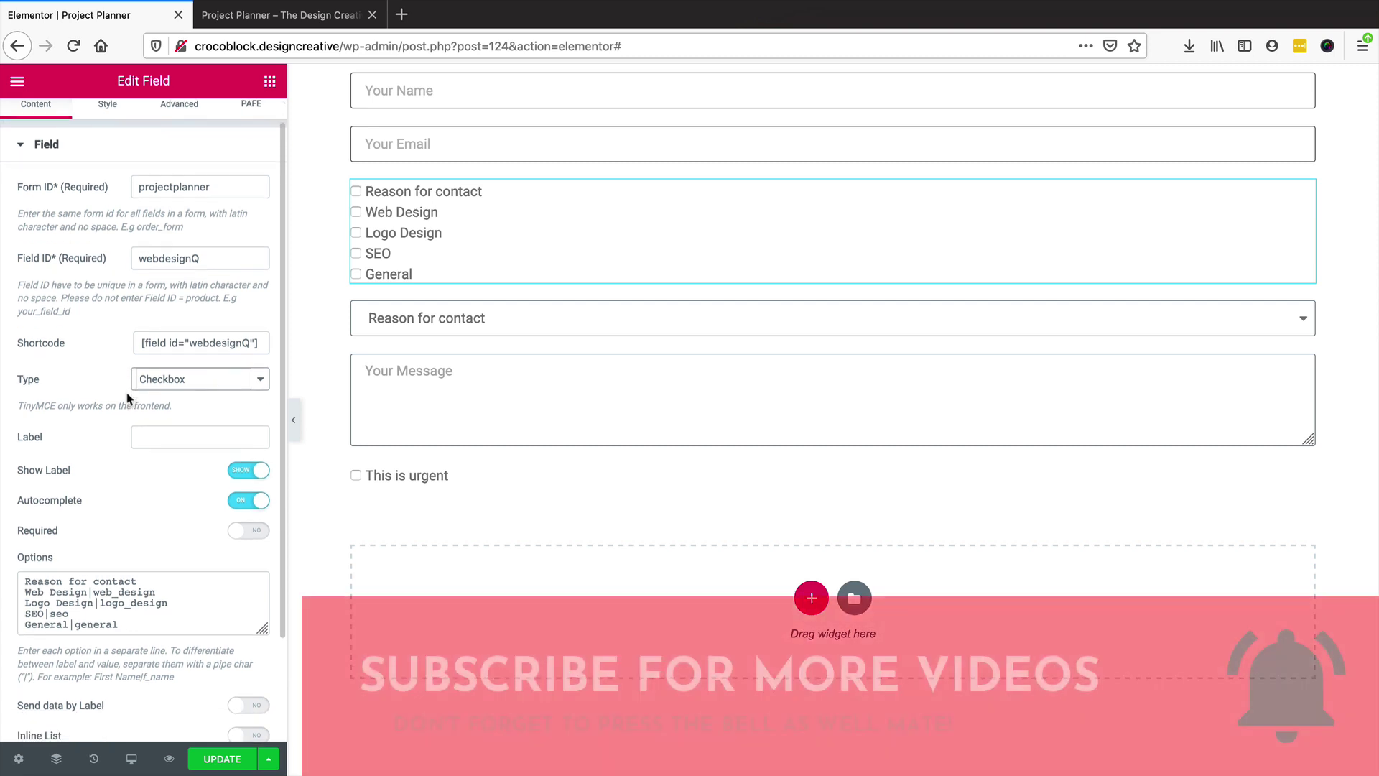
# Replace the webdesignQ options with "I have my domain|domain", "I have my hosting|hosting" and "I have my content|content", one per line
pyautogui.moveTo(121, 577); pyautogui.dragTo(2, 525)
pyautogui.press('BackSpace')
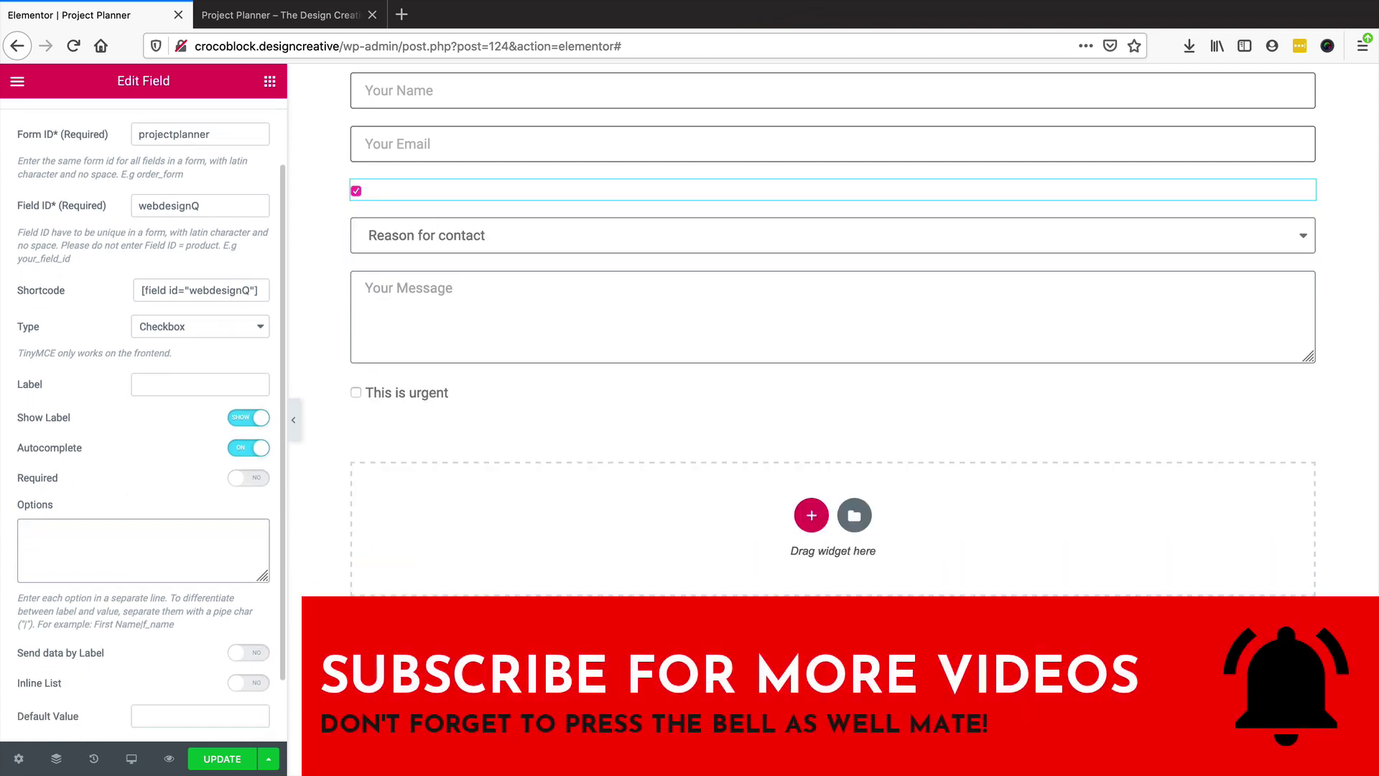
pyautogui.write('I have my ')
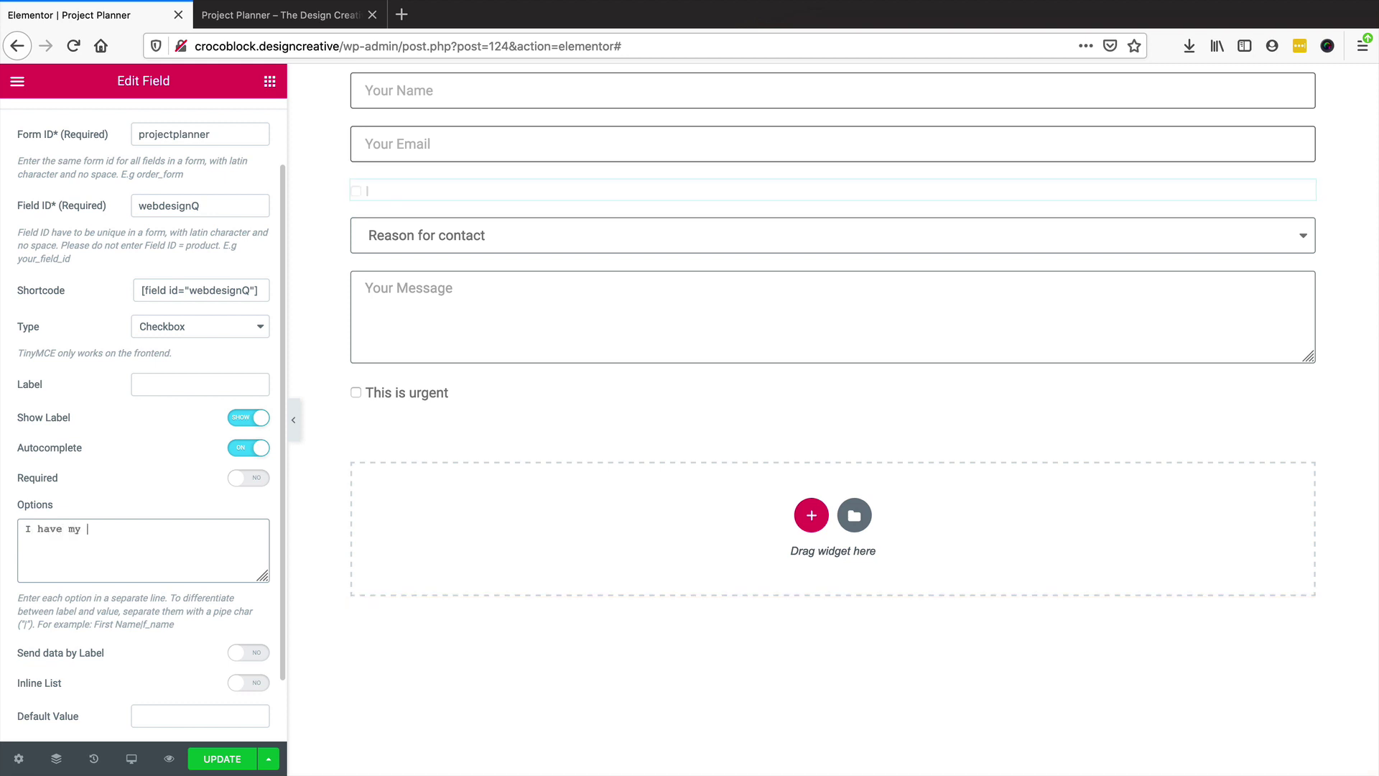
pyautogui.write('domain|')
pyautogui.write('domain')
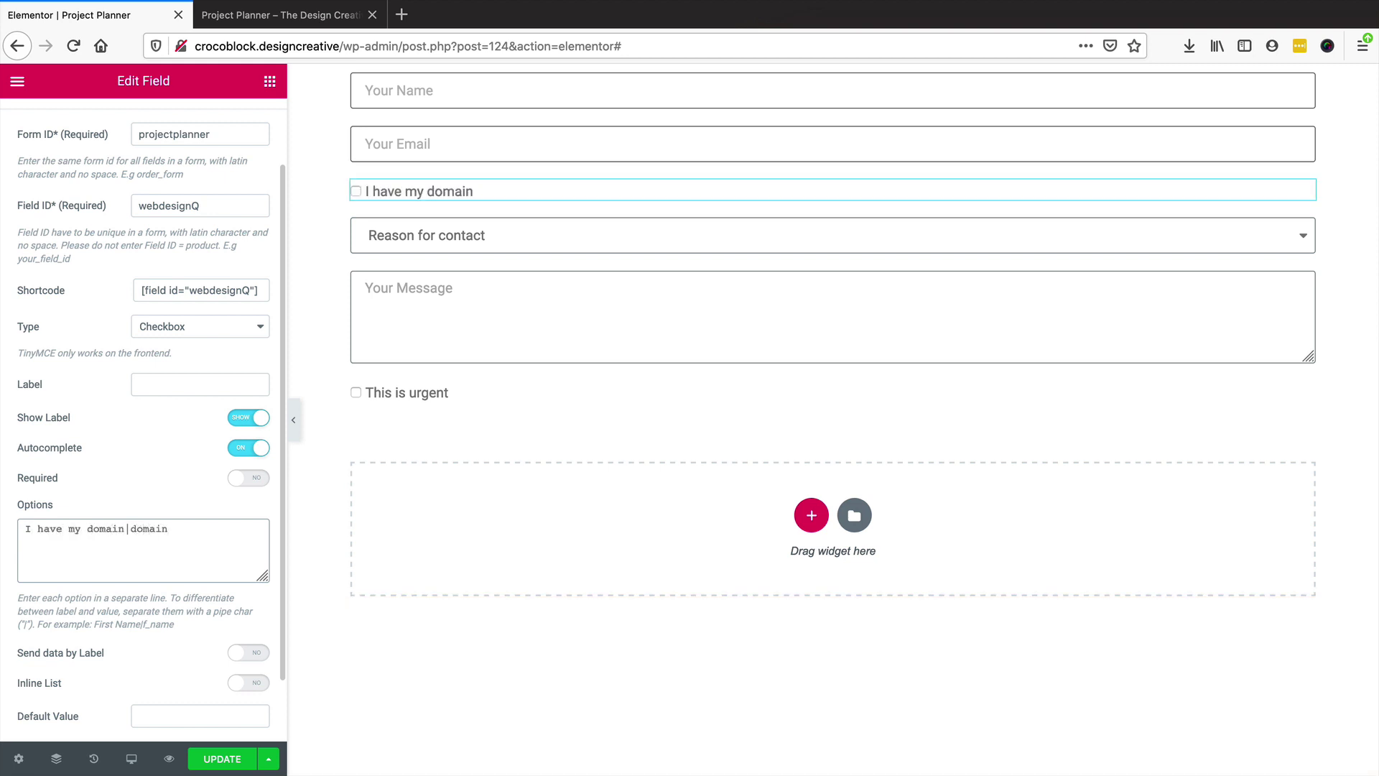
pyautogui.press('Return')
pyautogui.write('I have my hosting')
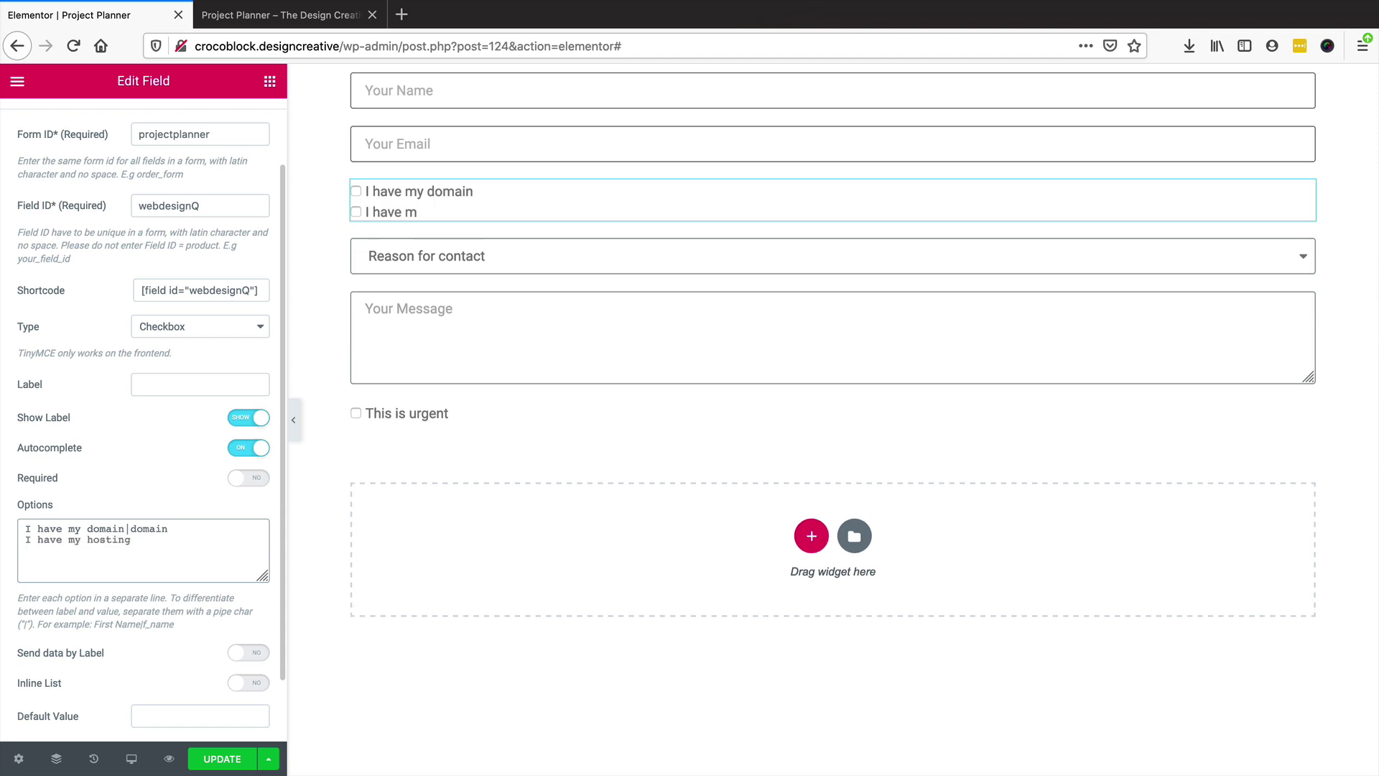
pyautogui.write('|hosting ')
pyautogui.write('I ha')
pyautogui.write('ve ')
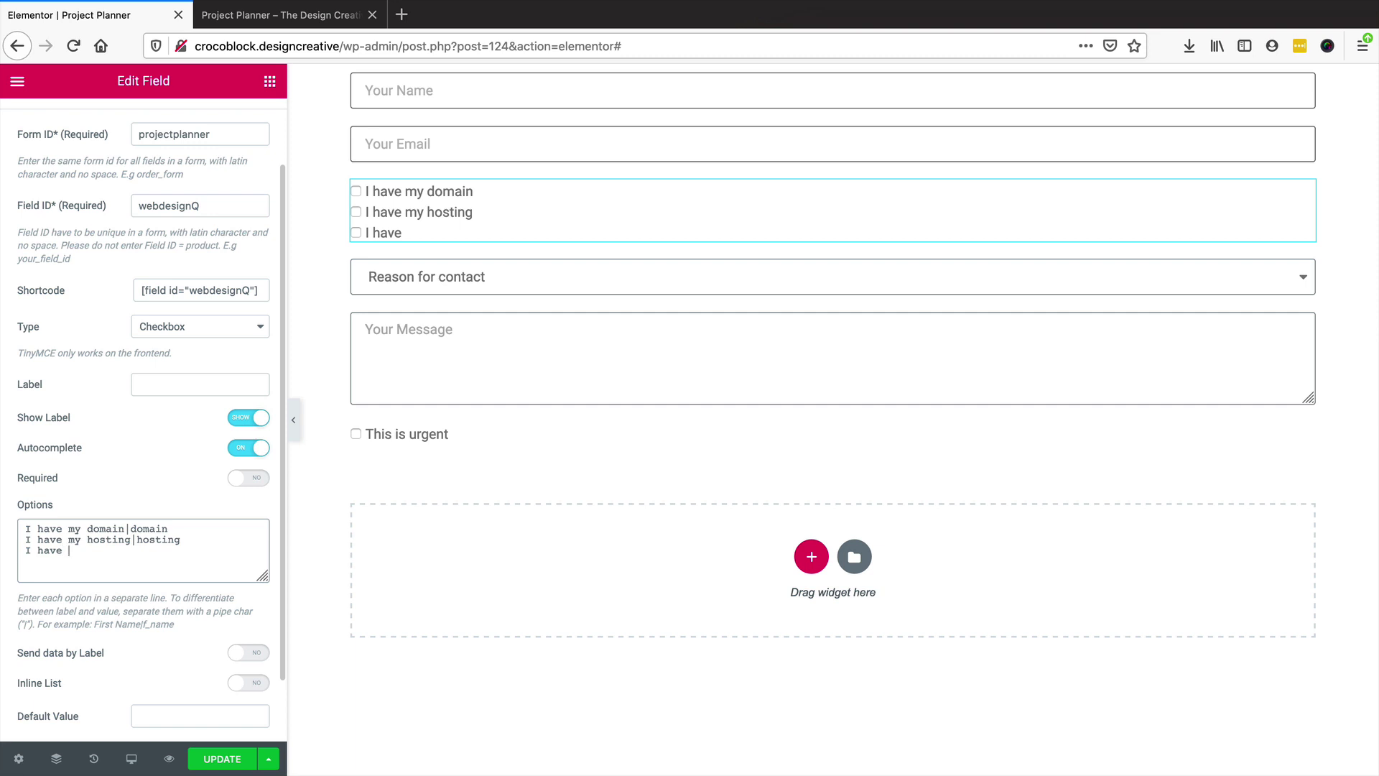
pyautogui.write('mh c')
pyautogui.press('BackSpace')
pyautogui.press('BackSpace')
pyautogui.press('BackSpace')
pyautogui.press('BackSpace')
pyautogui.write('y content|cont')
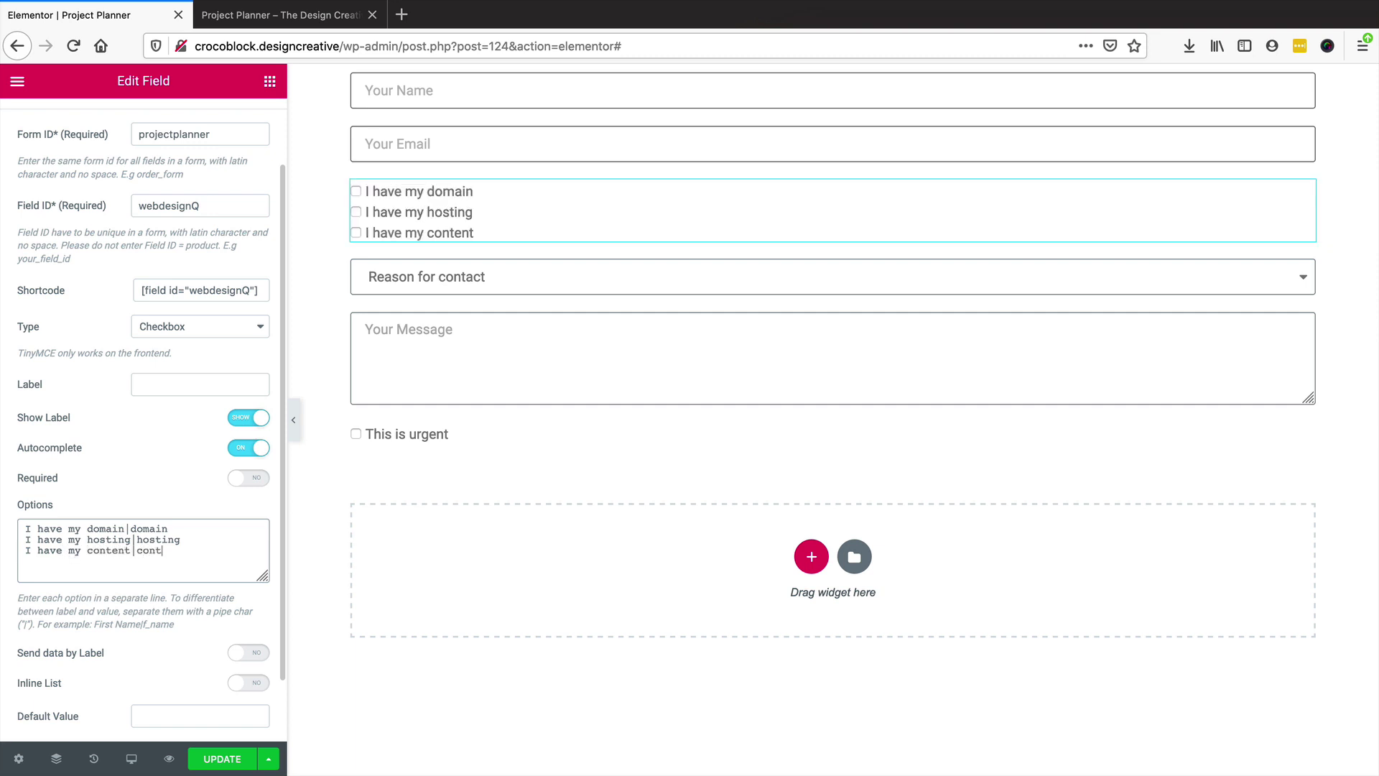
pyautogui.write('ent')
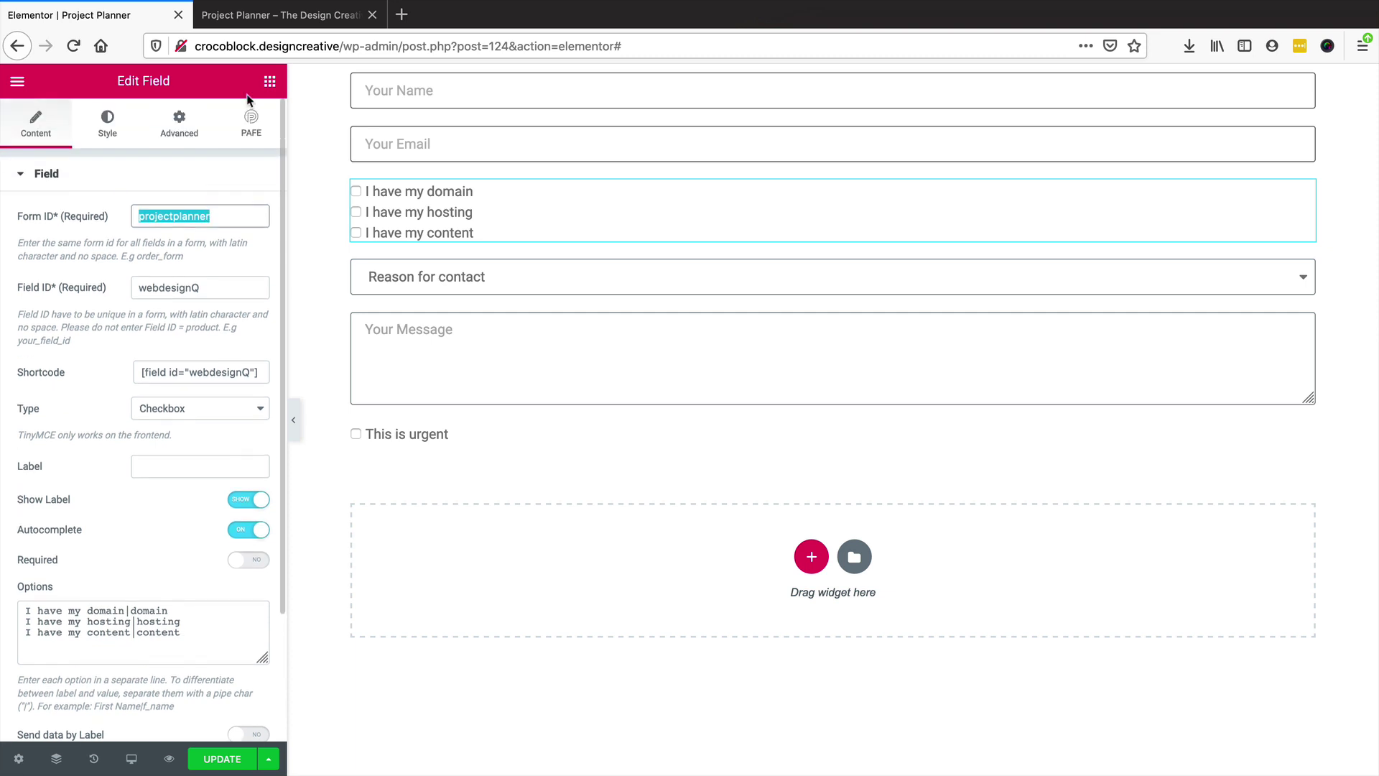
# Add a new form field between the reason and message fields with Form ID projectplanner and Field ID websitelink
pyautogui.click(268, 82)
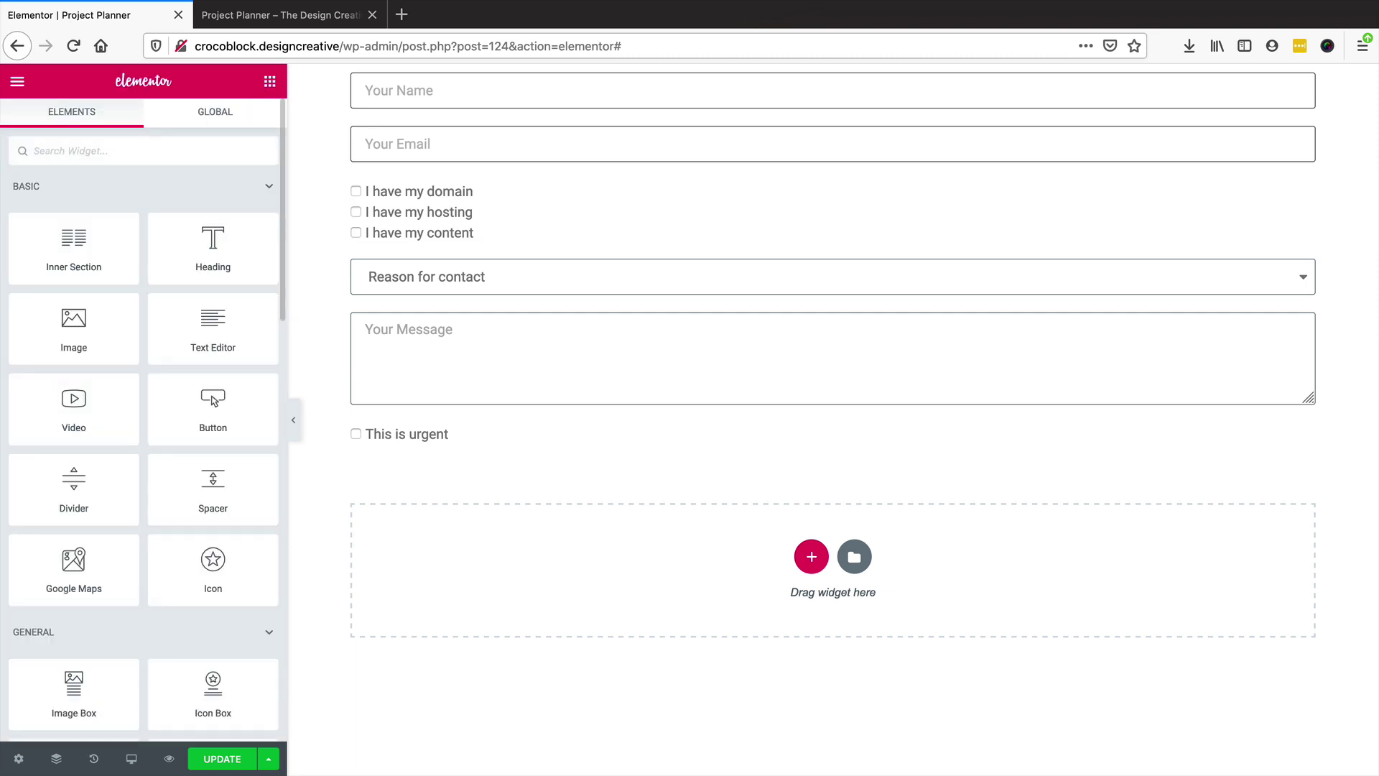
pyautogui.write('field')
pyautogui.moveTo(46, 176); pyautogui.dragTo(538, 320)
pyautogui.click(164, 218)
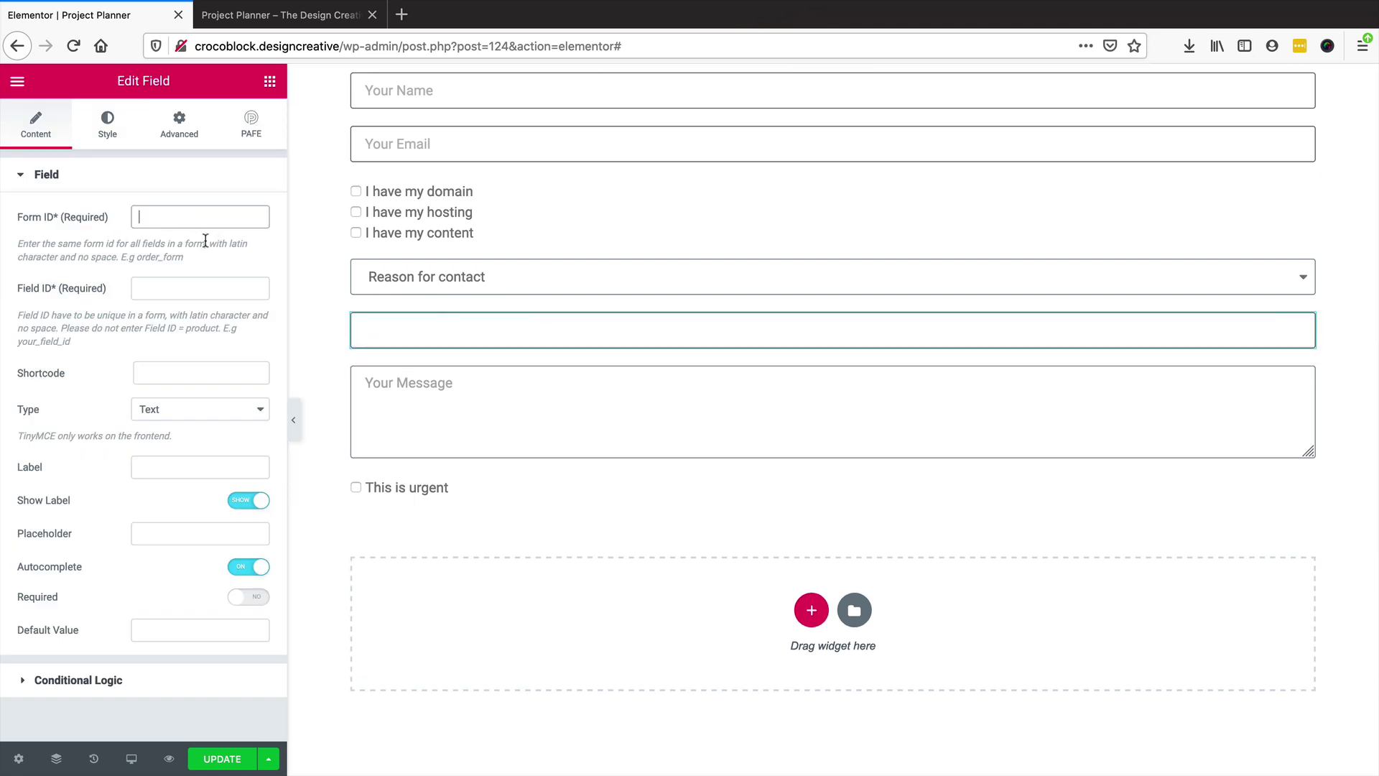
pyautogui.write('projectplanner')
pyautogui.click(163, 287)
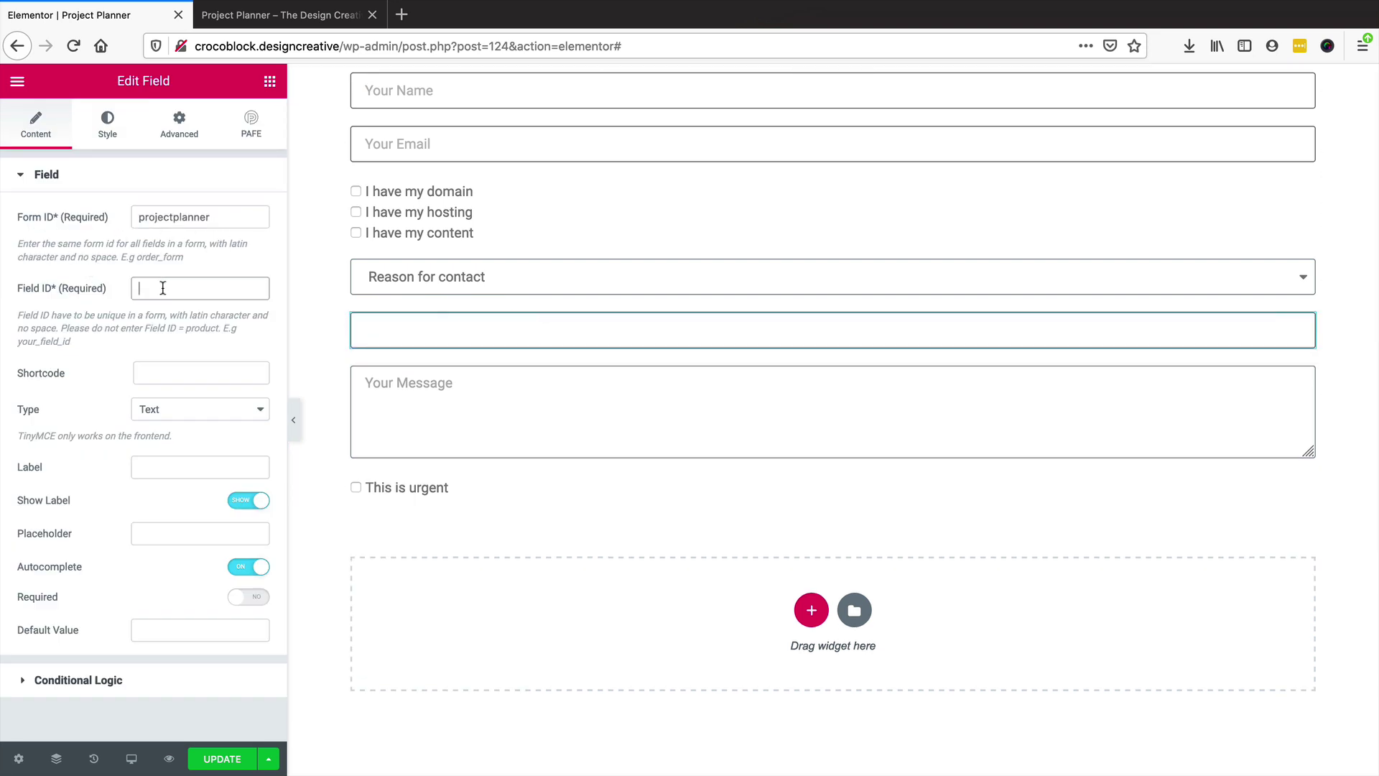
pyautogui.write('websitelink')
pyautogui.press('Tab')
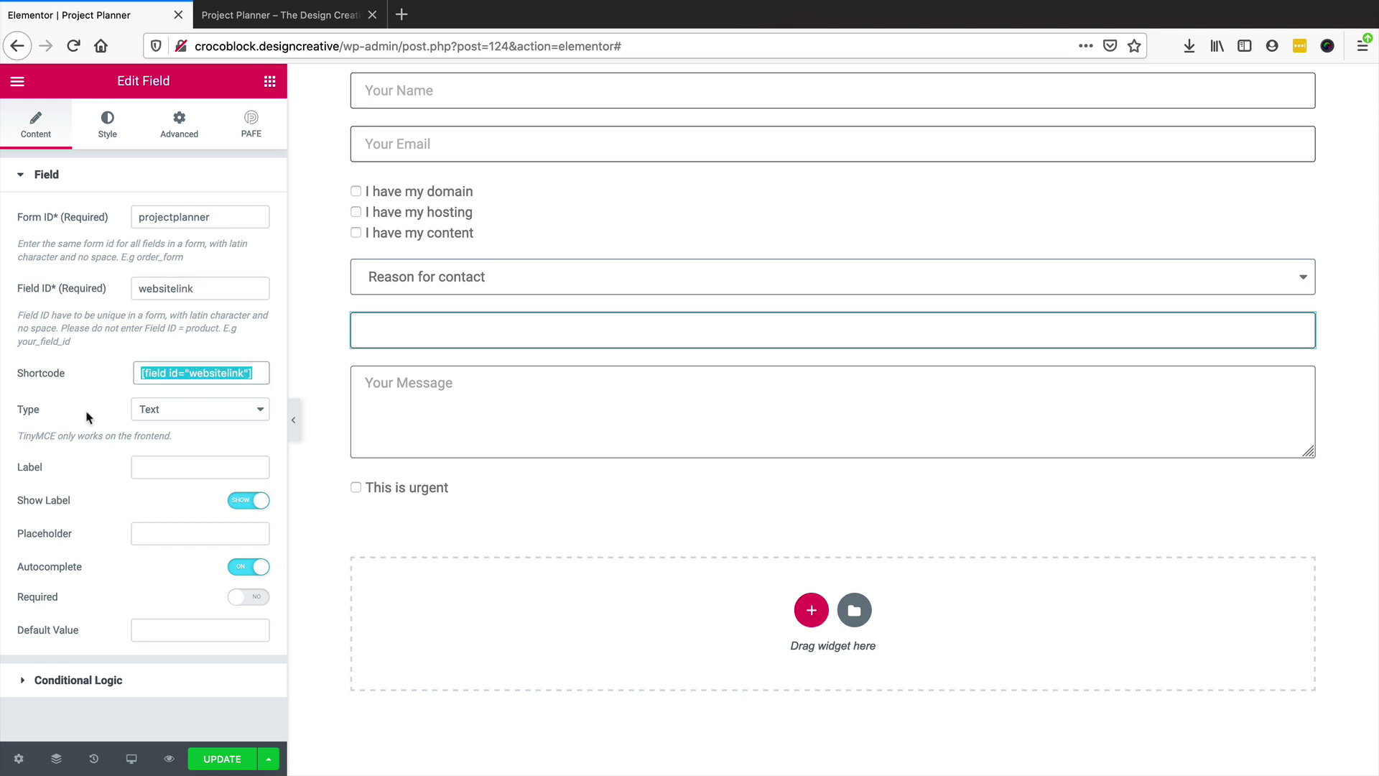
# Make the websitelink field a URL field with the placeholder "Link to your website"
pyautogui.click(171, 410)
pyautogui.click(179, 450)
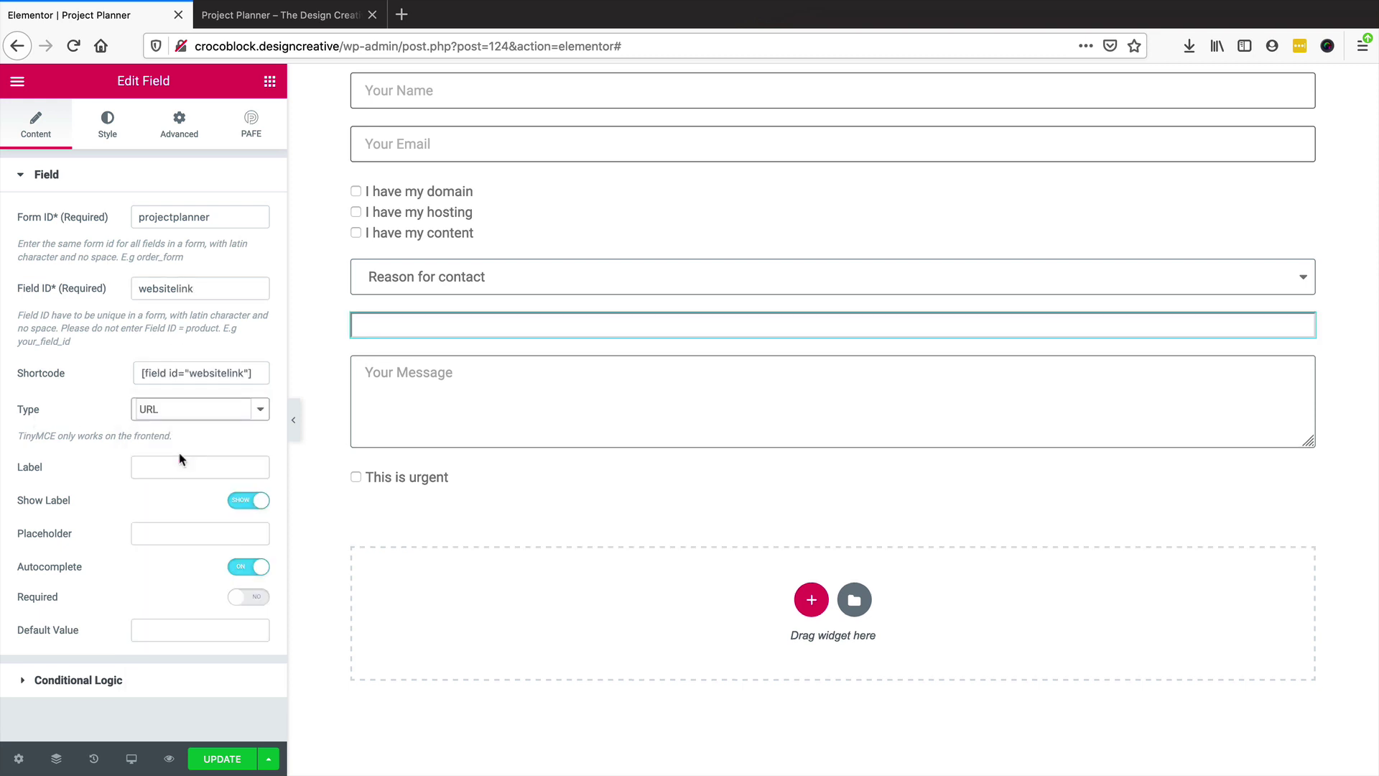
pyautogui.click(151, 537)
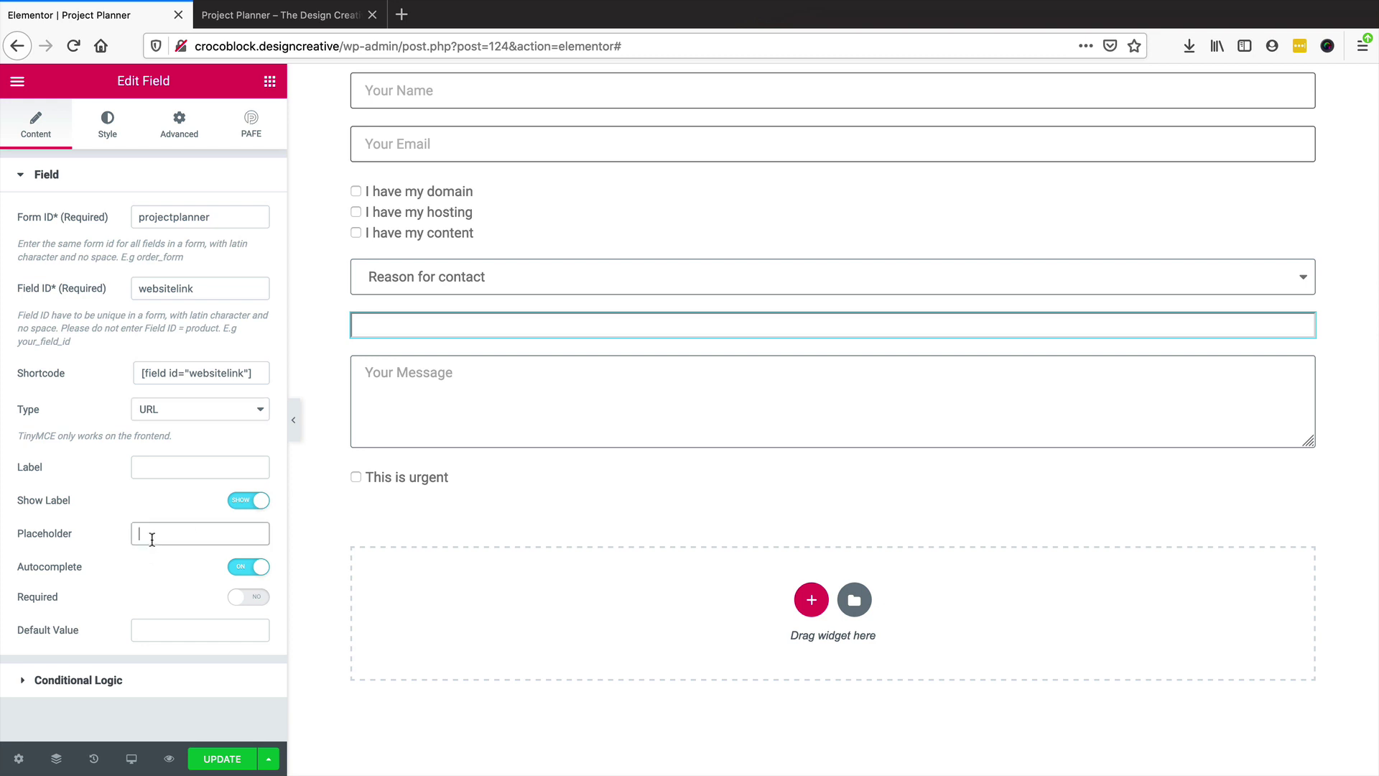
pyautogui.write('Link tor you')
pyautogui.press('BackSpace')
pyautogui.write('website')
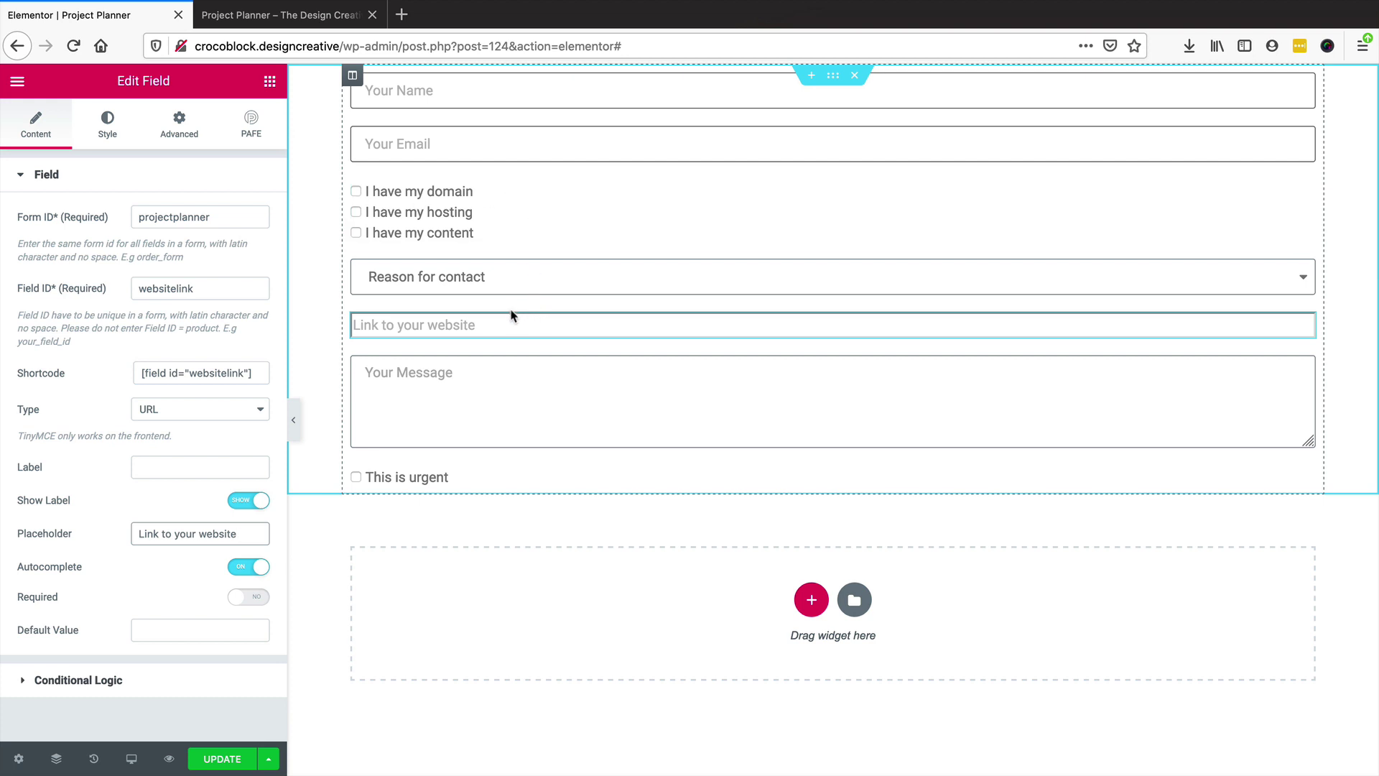
# Enable conditional logic on the websitelink field and add a condition item
pyautogui.click(153, 684)
pyautogui.click(244, 260)
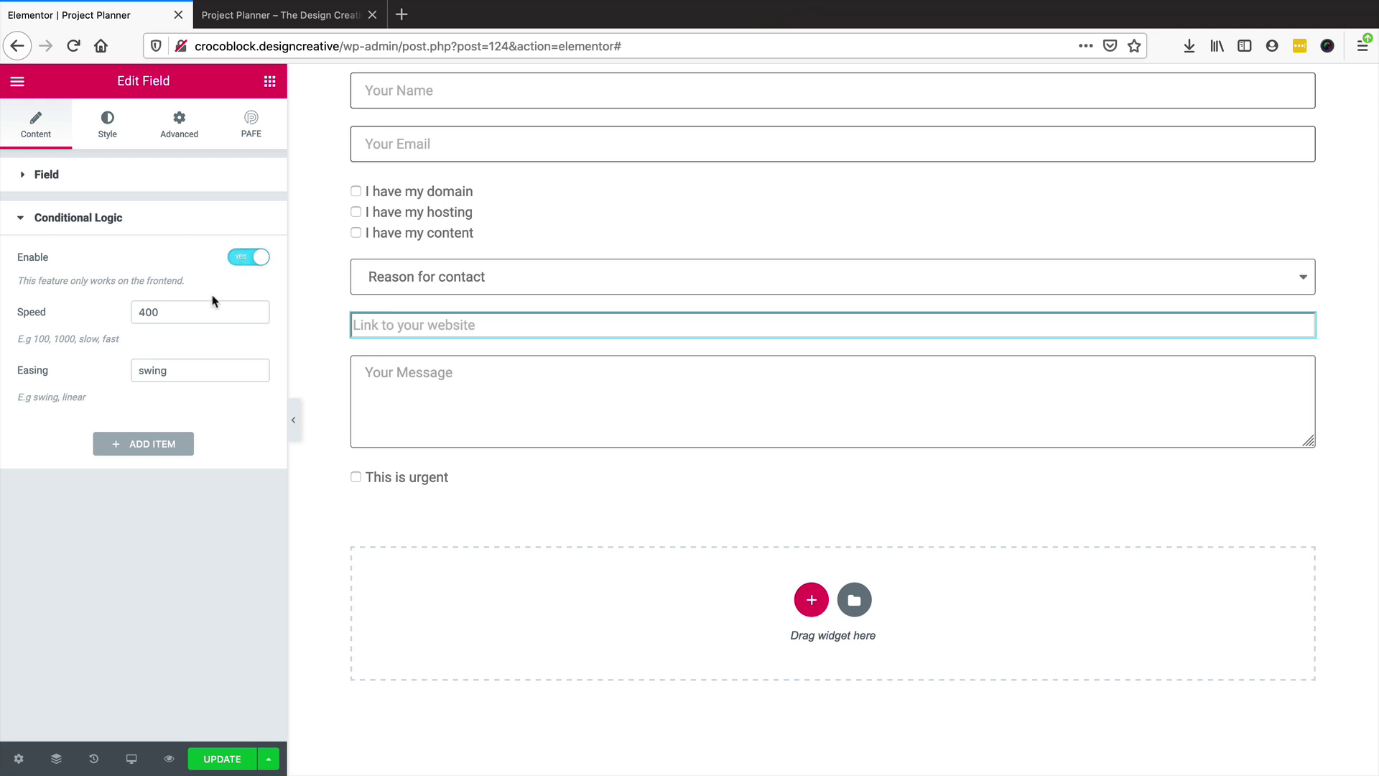
pyautogui.click(140, 445)
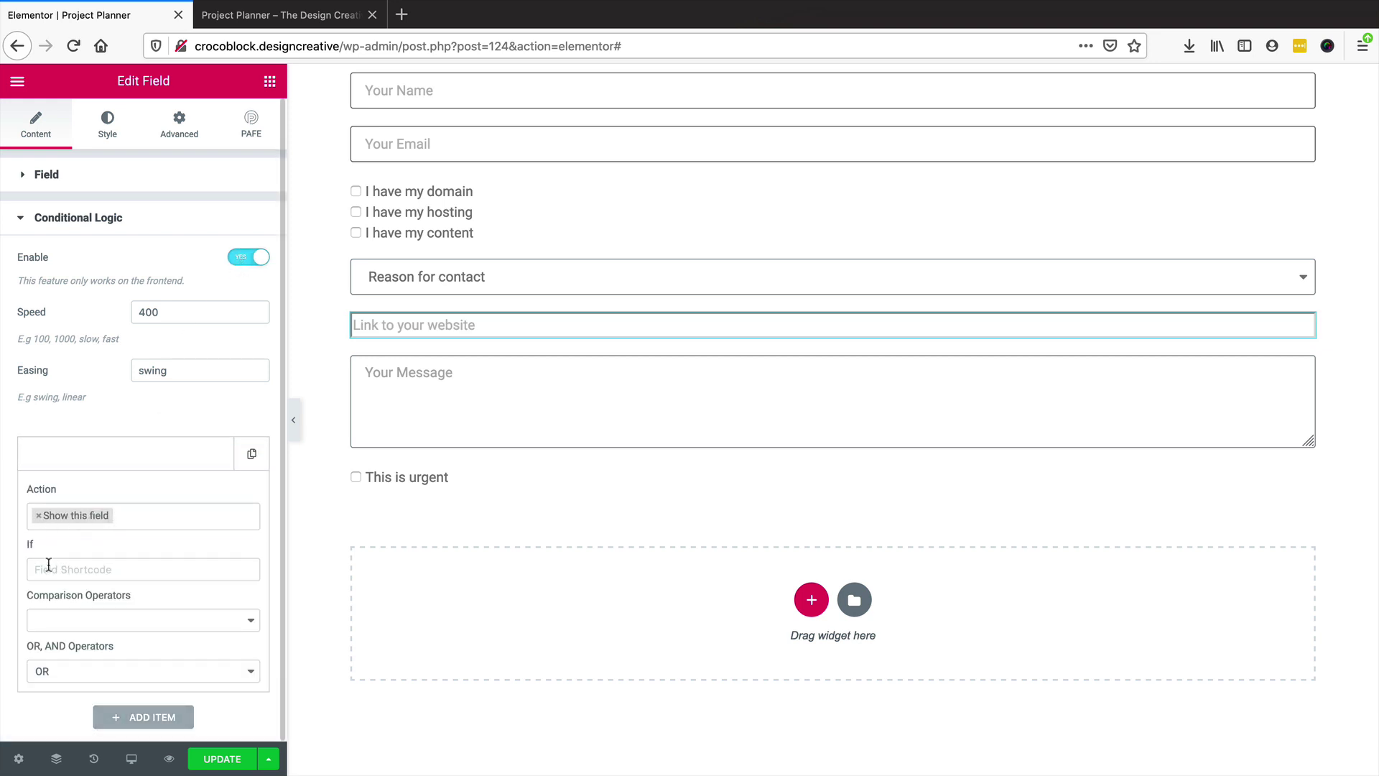
# Copy the checkbox field's ID webdesignQ and paste it as the If field of the websitelink condition
pyautogui.click(520, 210)
pyautogui.moveTo(215, 287); pyautogui.dragTo(124, 286)
pyautogui.hotkey('ctrl', 'c')
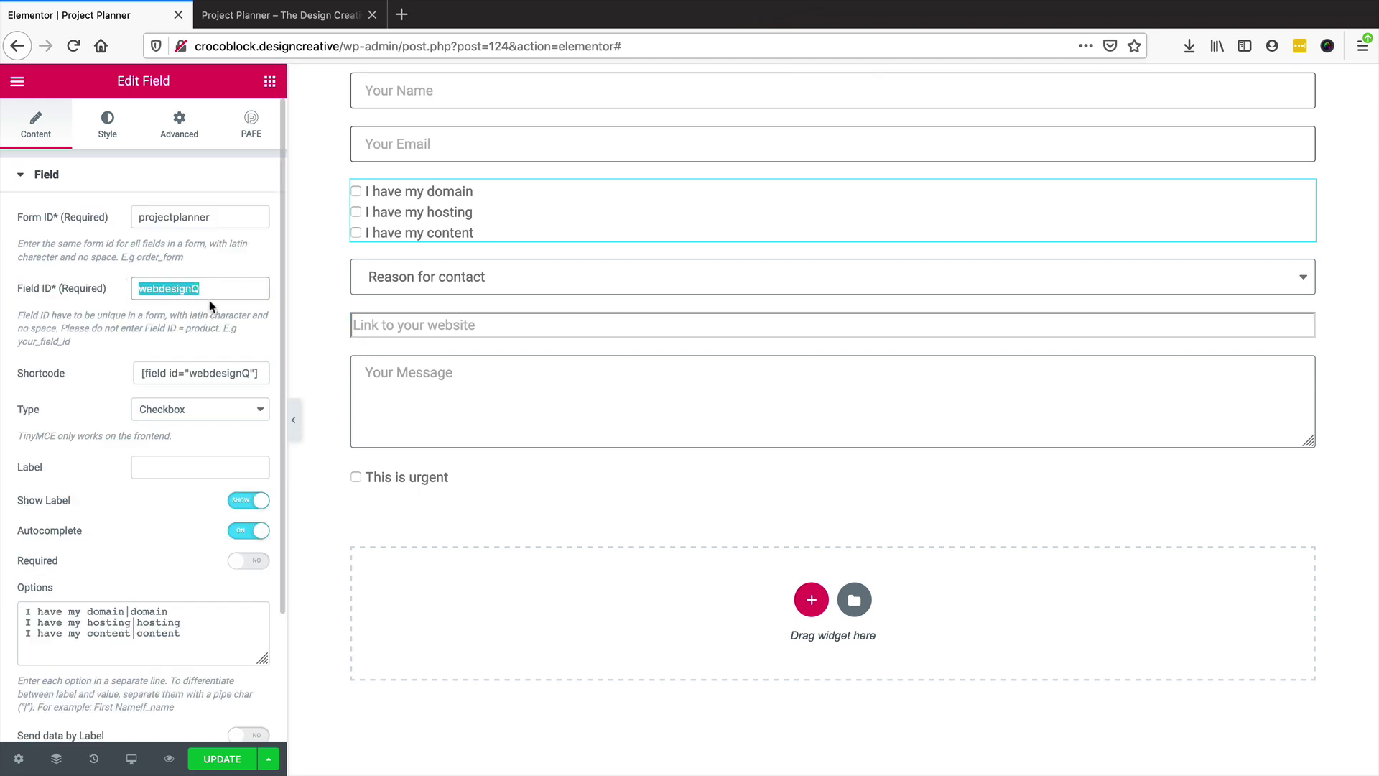
pyautogui.click(433, 289)
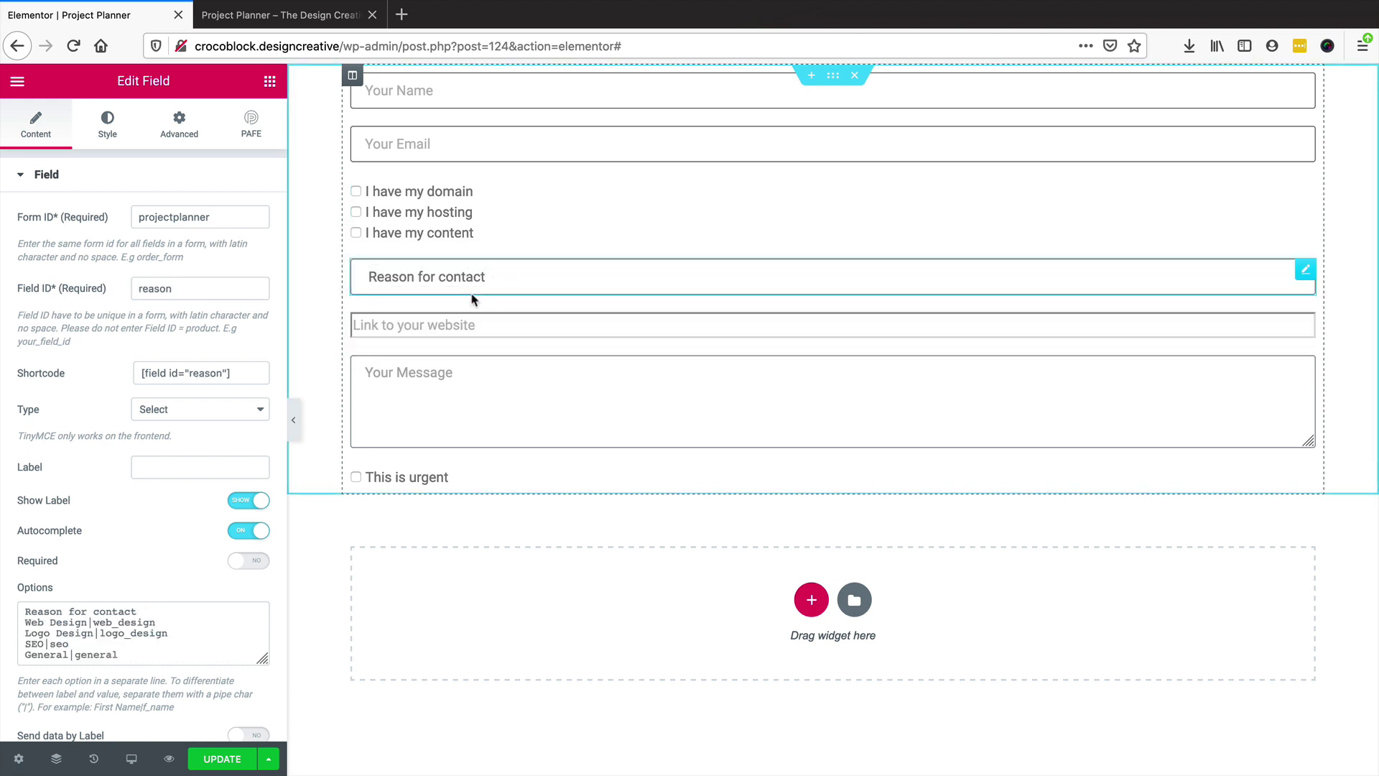
pyautogui.click(505, 324)
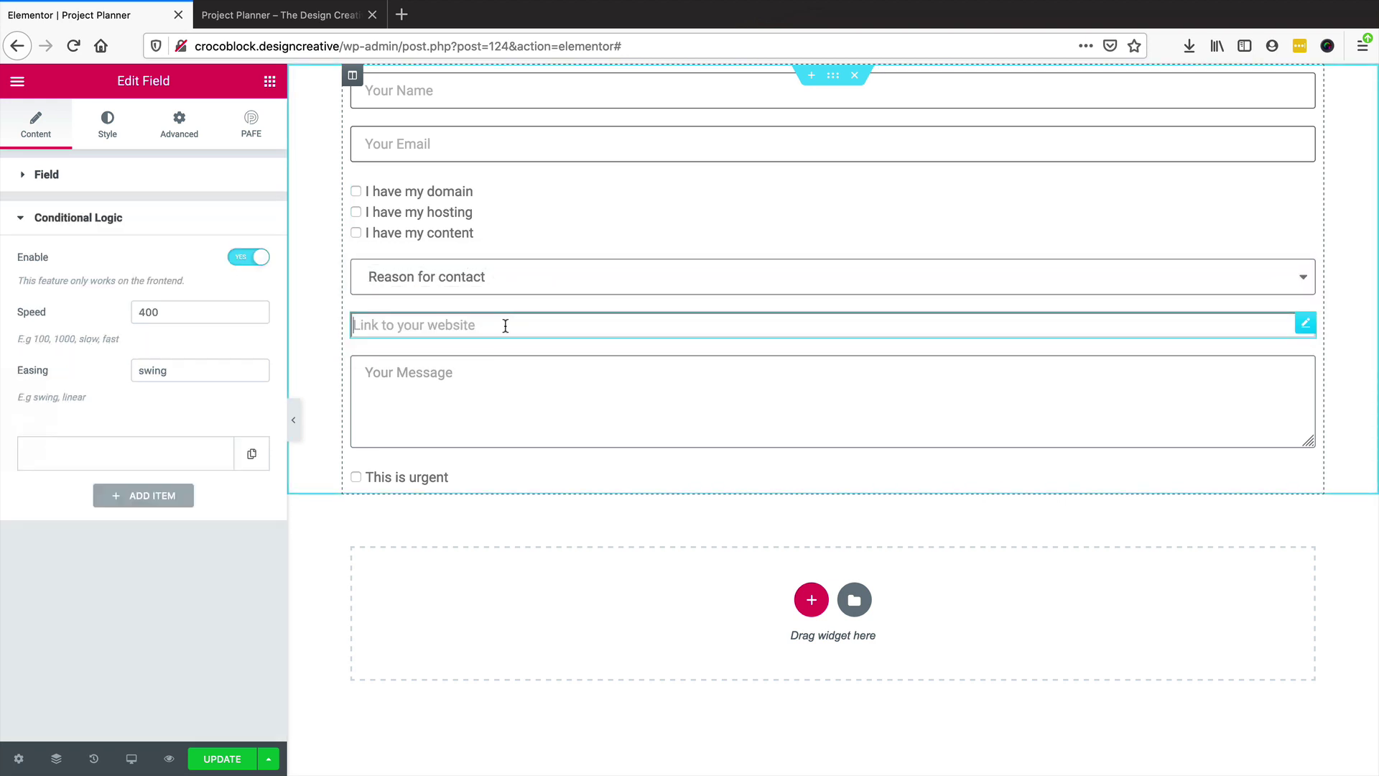
pyautogui.click(127, 459)
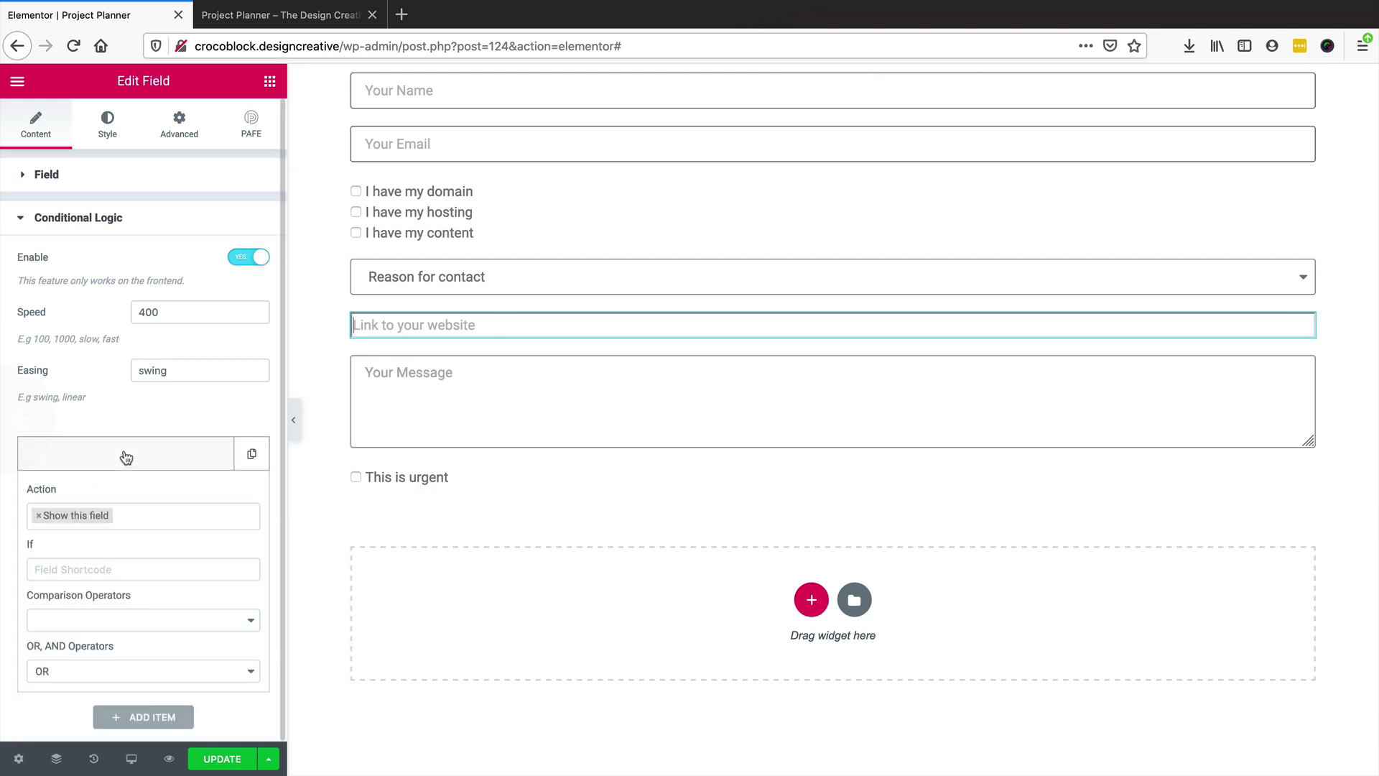
pyautogui.click(45, 571)
pyautogui.hotkey('ctrl', 'v')
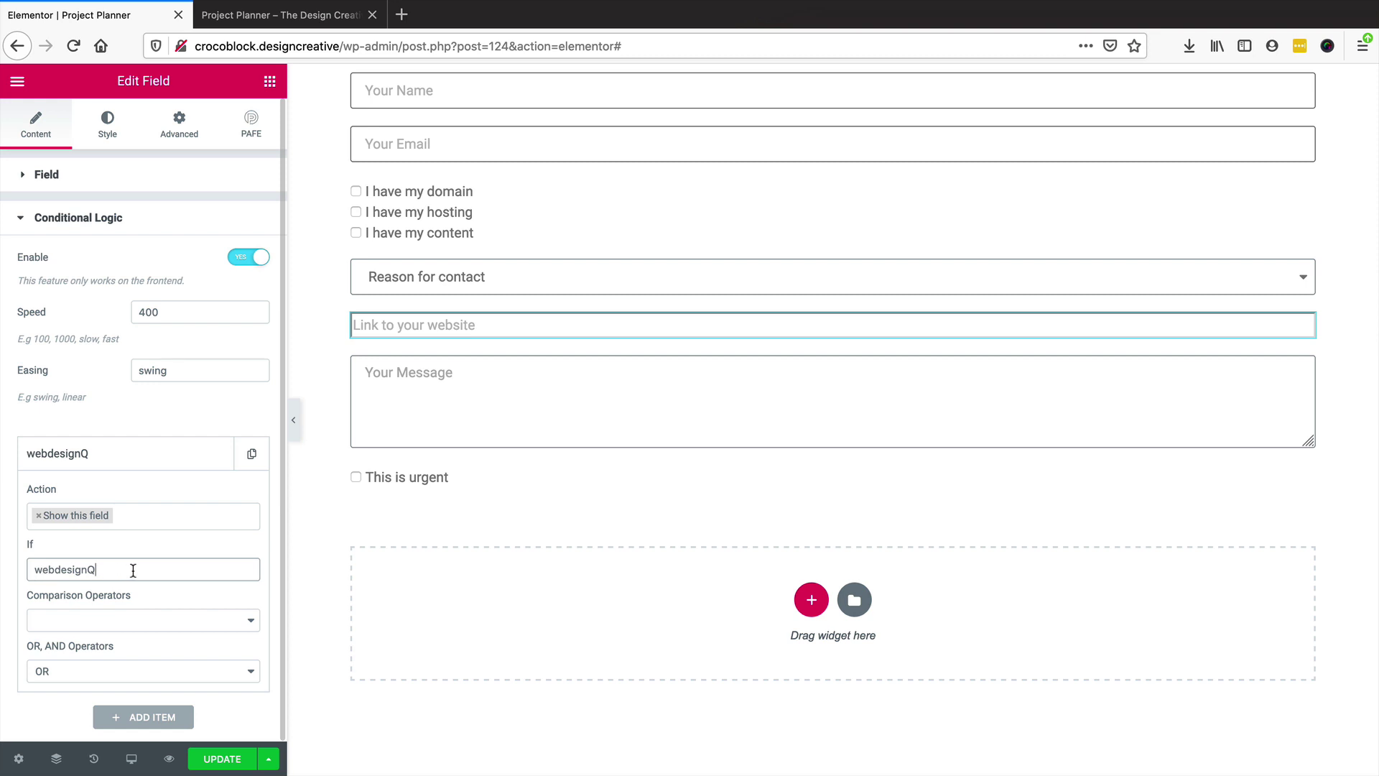
# Complete the websitelink condition with the contains operator and the value domain
pyautogui.click(91, 625)
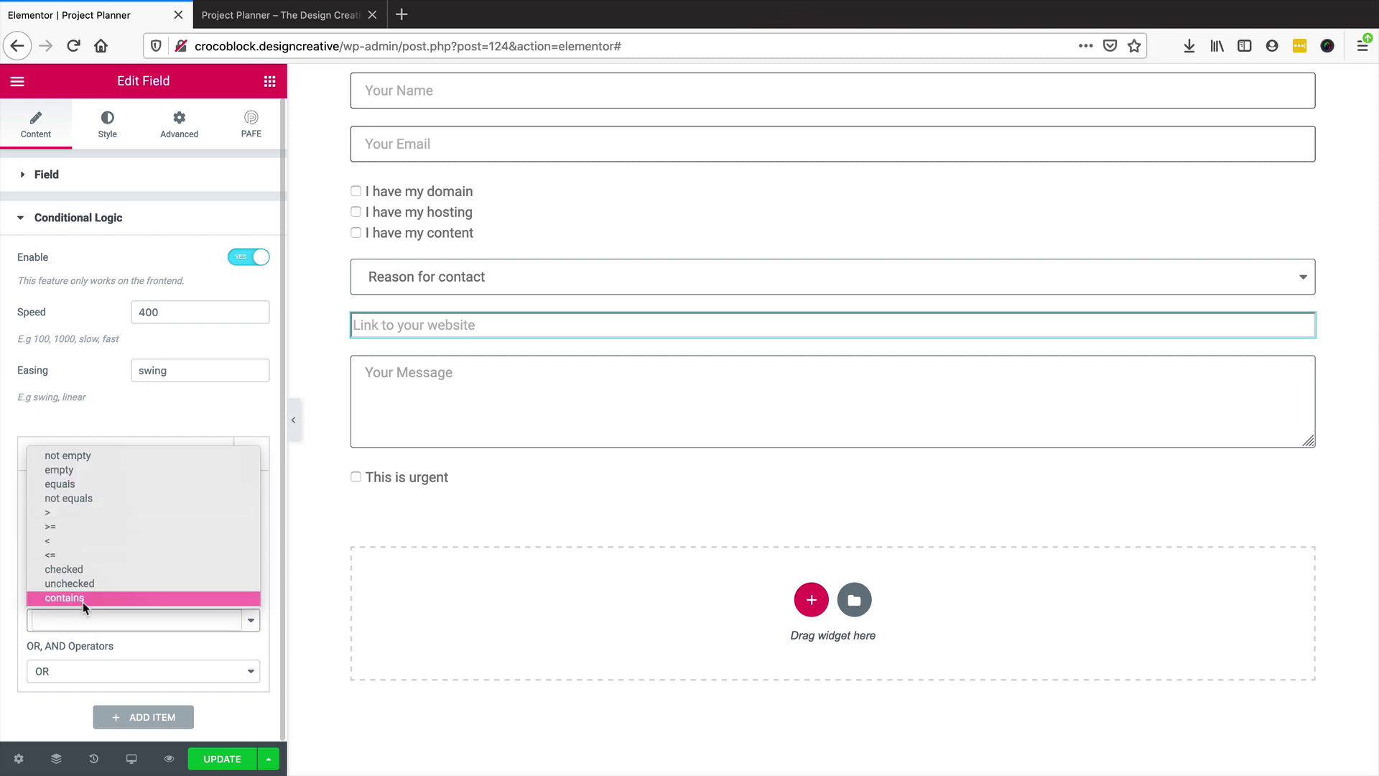
pyautogui.click(98, 597)
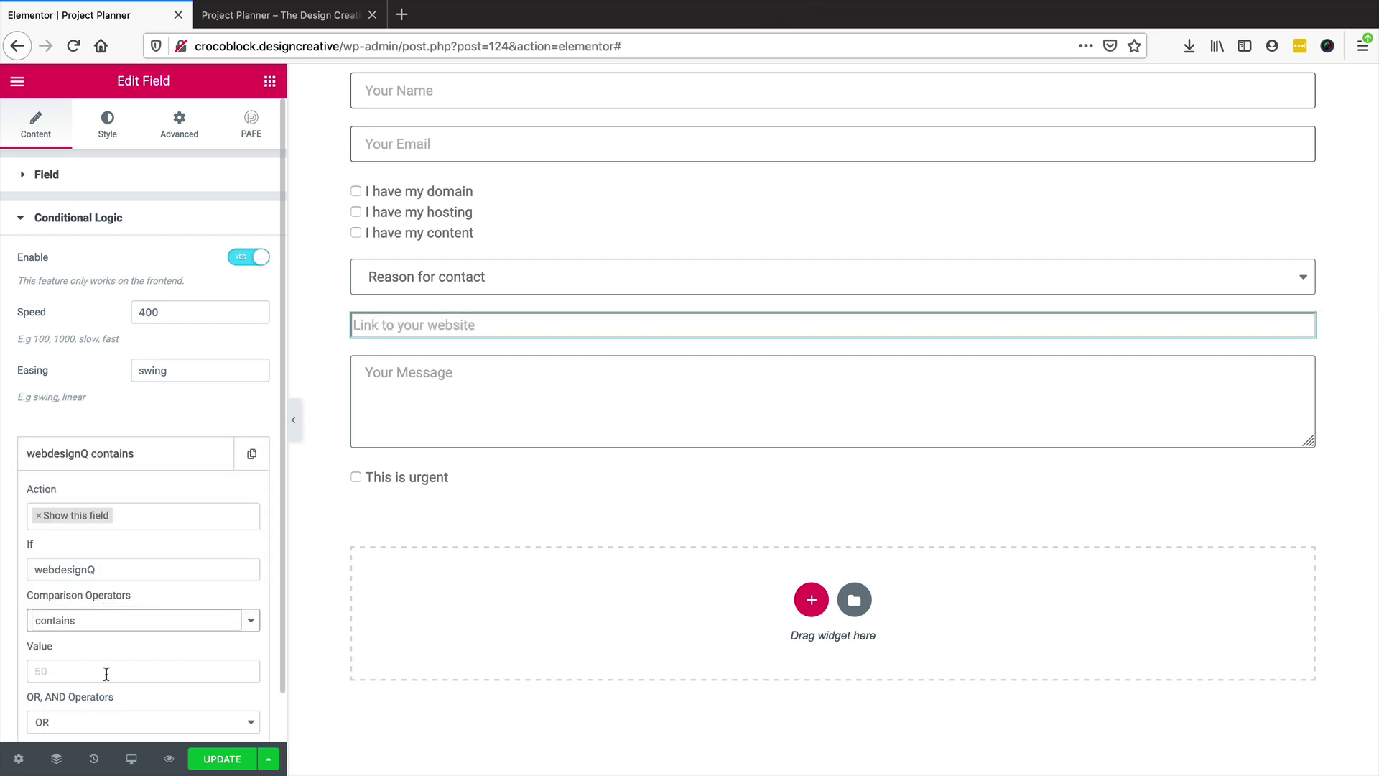
pyautogui.scroll(-1, 133, 515)
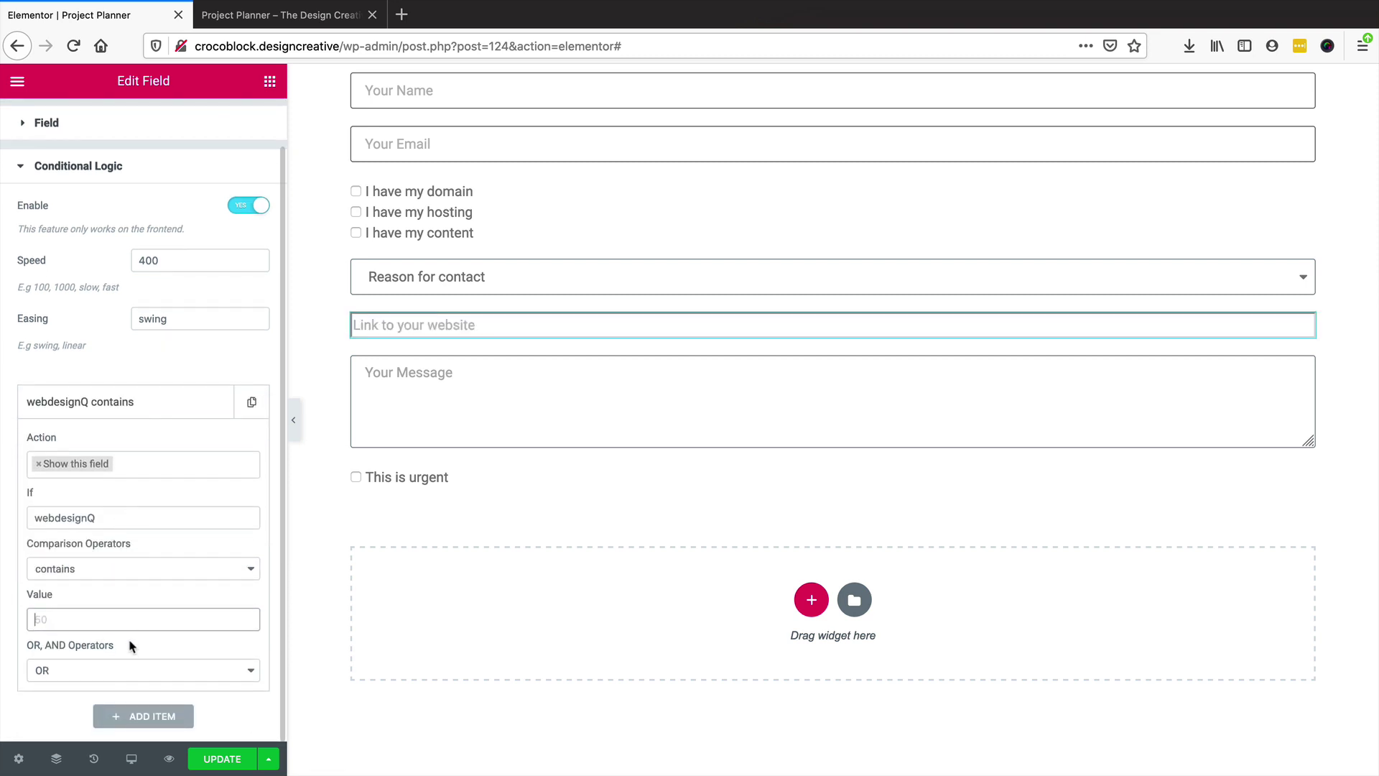
pyautogui.write('domain')
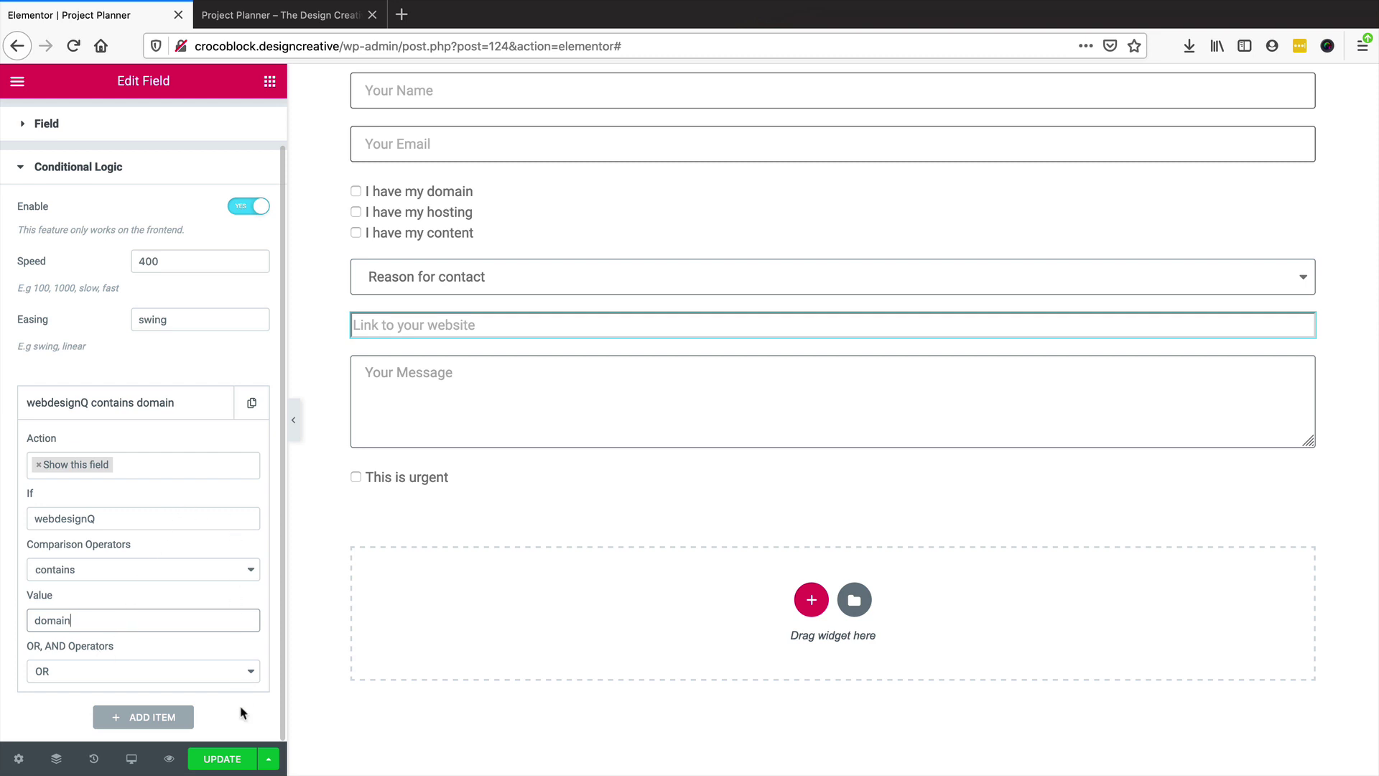
# Update the page, reload the preview, and try Web Design as the reason before resetting it to Reason for contact
pyautogui.click(217, 759)
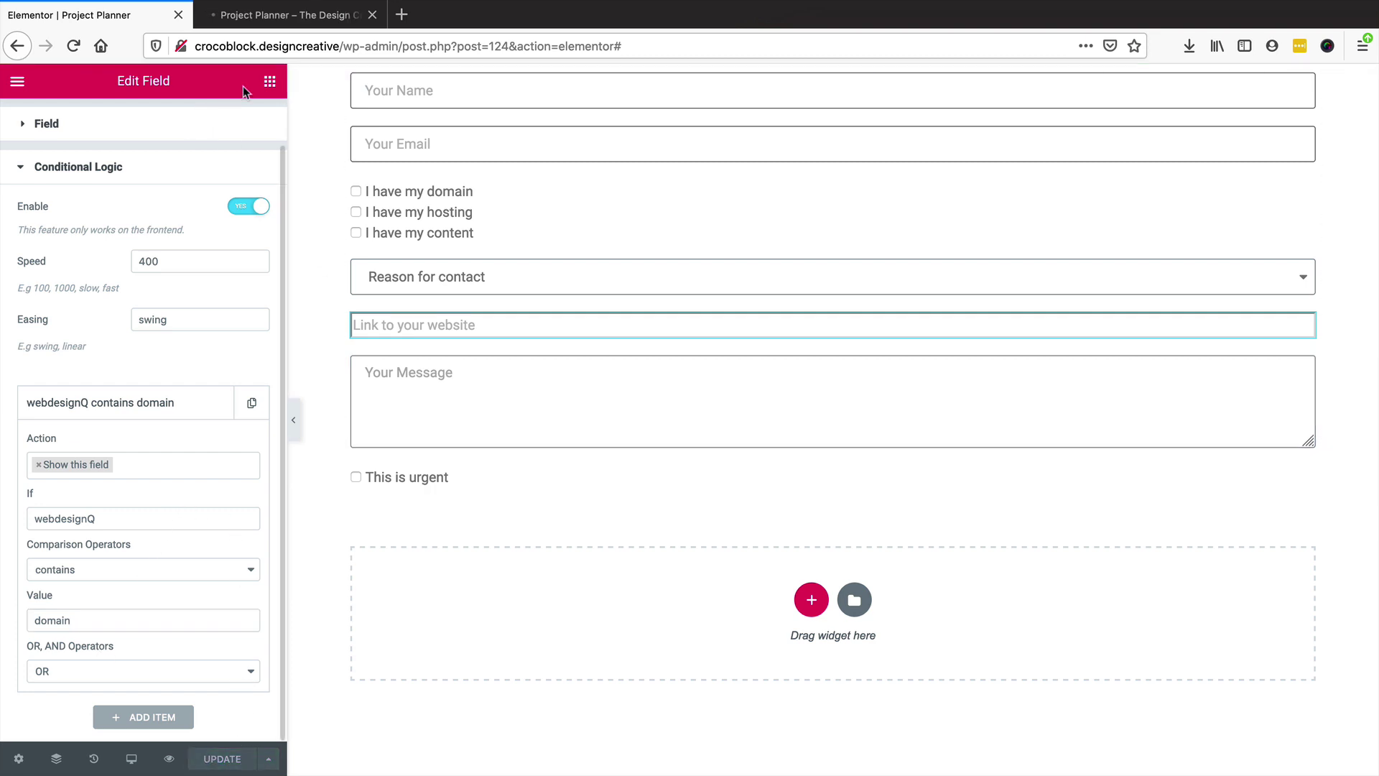
pyautogui.click(306, 15)
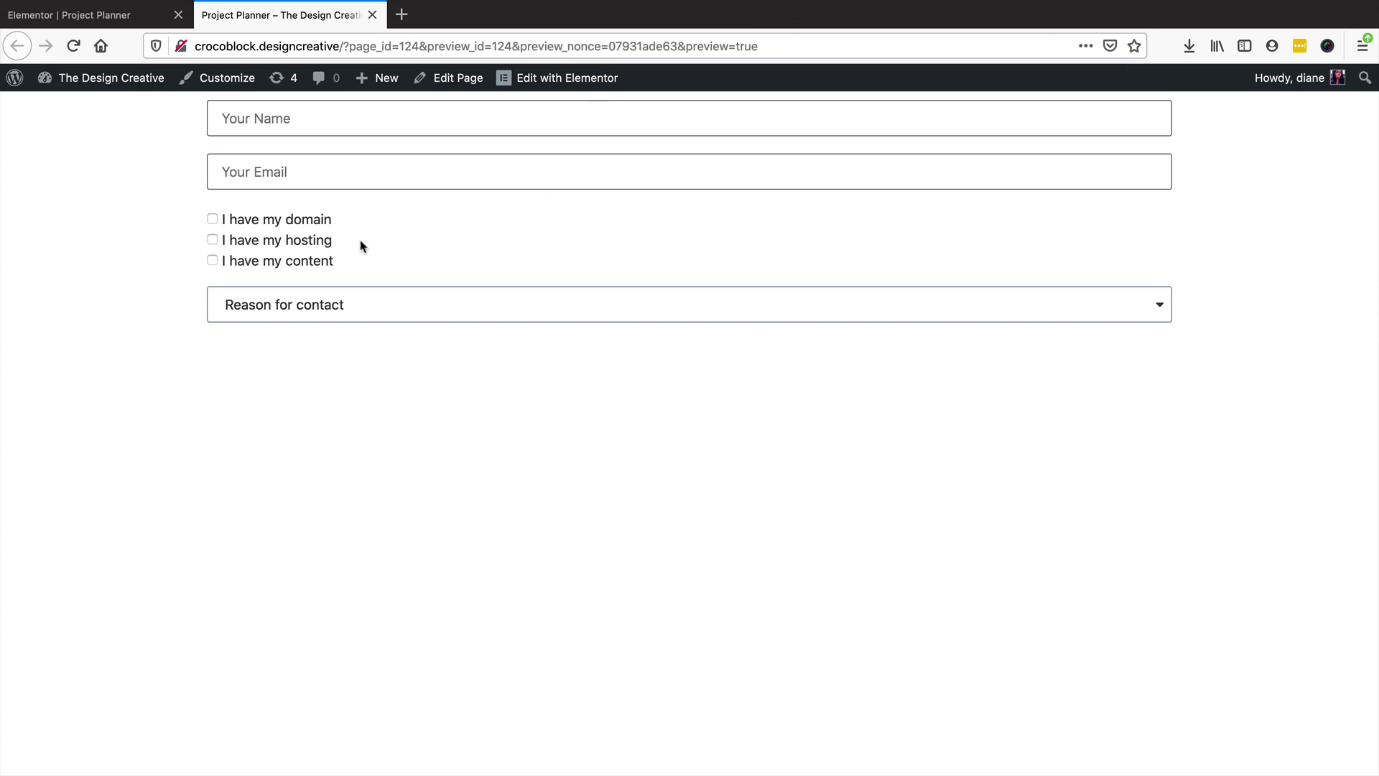
pyautogui.press('super+r')
pyautogui.click(335, 297)
pyautogui.click(315, 316)
pyautogui.click(310, 301)
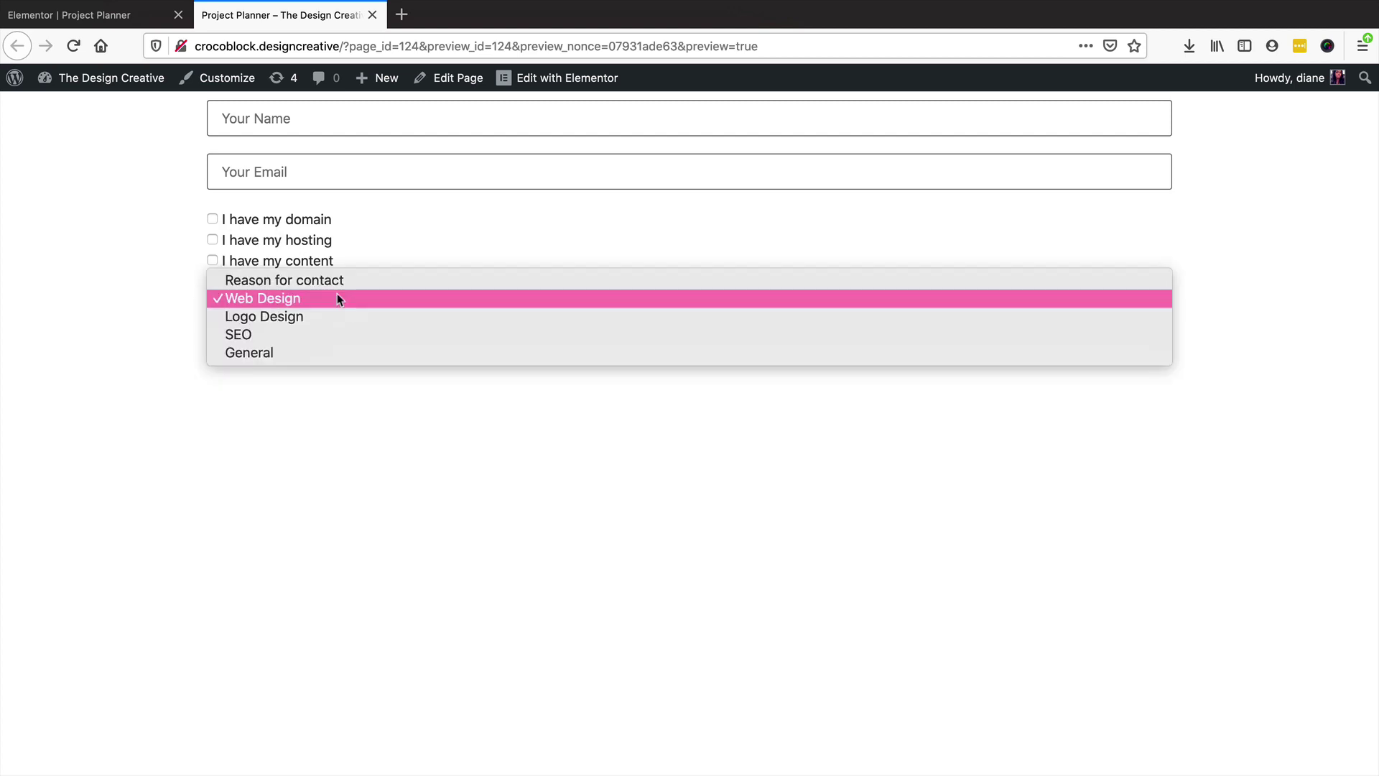
pyautogui.click(299, 275)
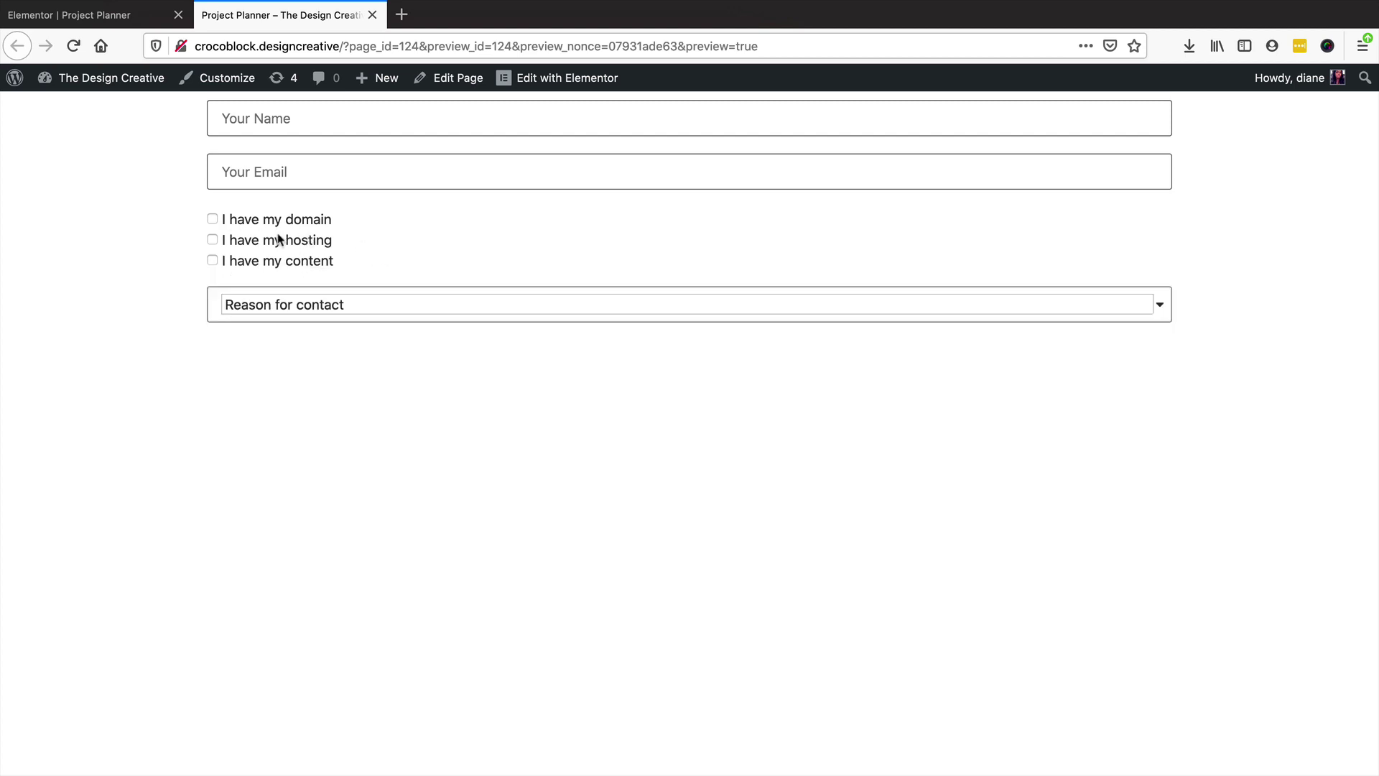
# Test the website link's condition by checking and unchecking the domain, hosting and content boxes, and return to the editor
pyautogui.click(211, 219)
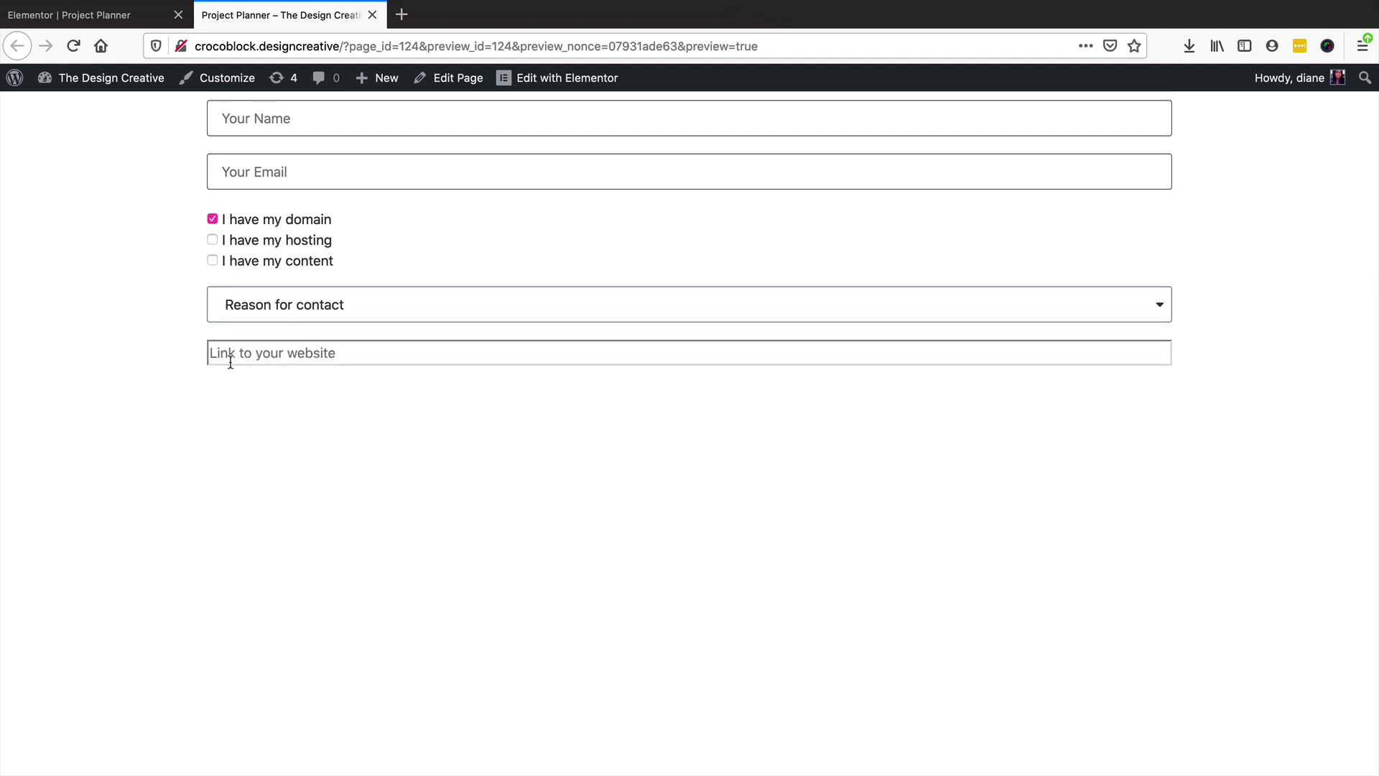
pyautogui.click(213, 240)
pyautogui.click(213, 260)
pyautogui.click(212, 219)
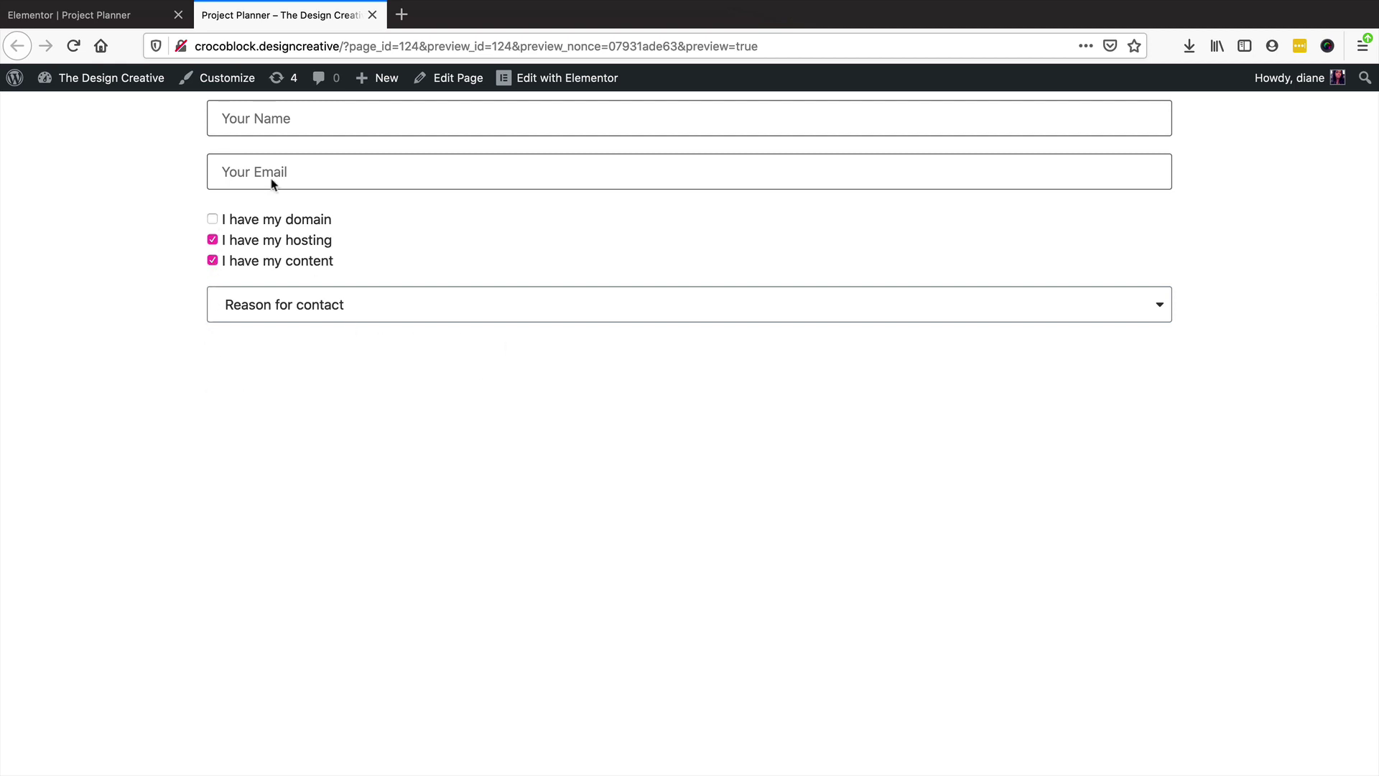
pyautogui.click(213, 219)
pyautogui.click(212, 239)
pyautogui.click(213, 260)
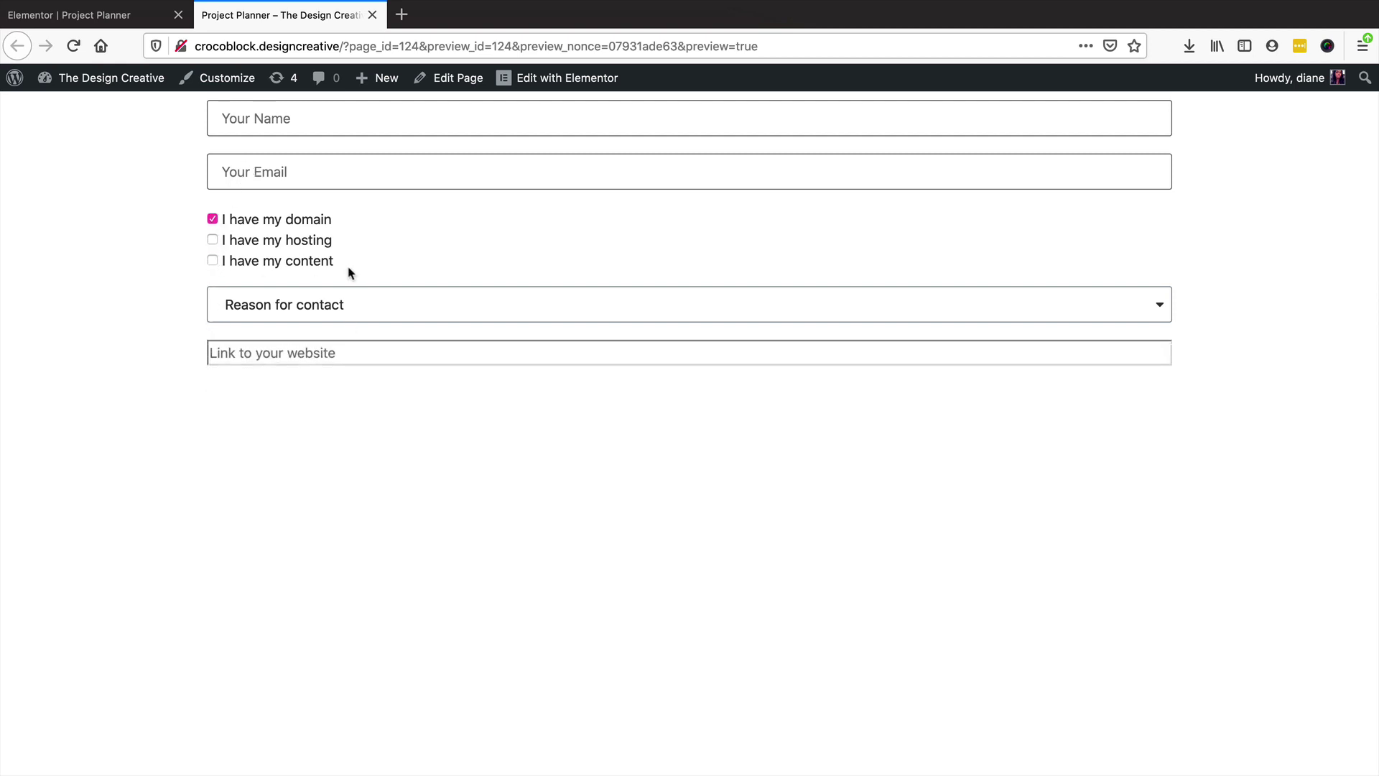
pyautogui.click(129, 15)
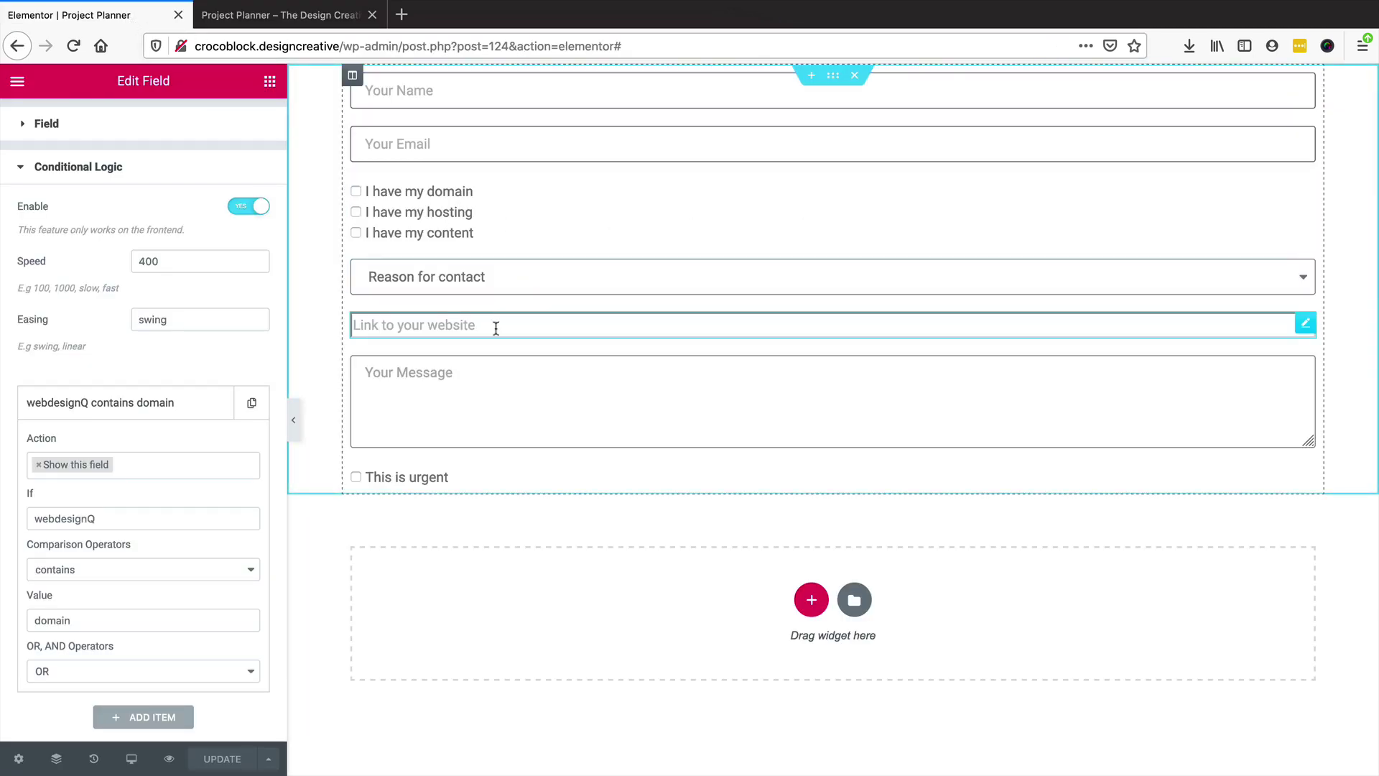
# Duplicate the website link field and set the copy's field ID to hostinglink
pyautogui.rightClick(457, 330)
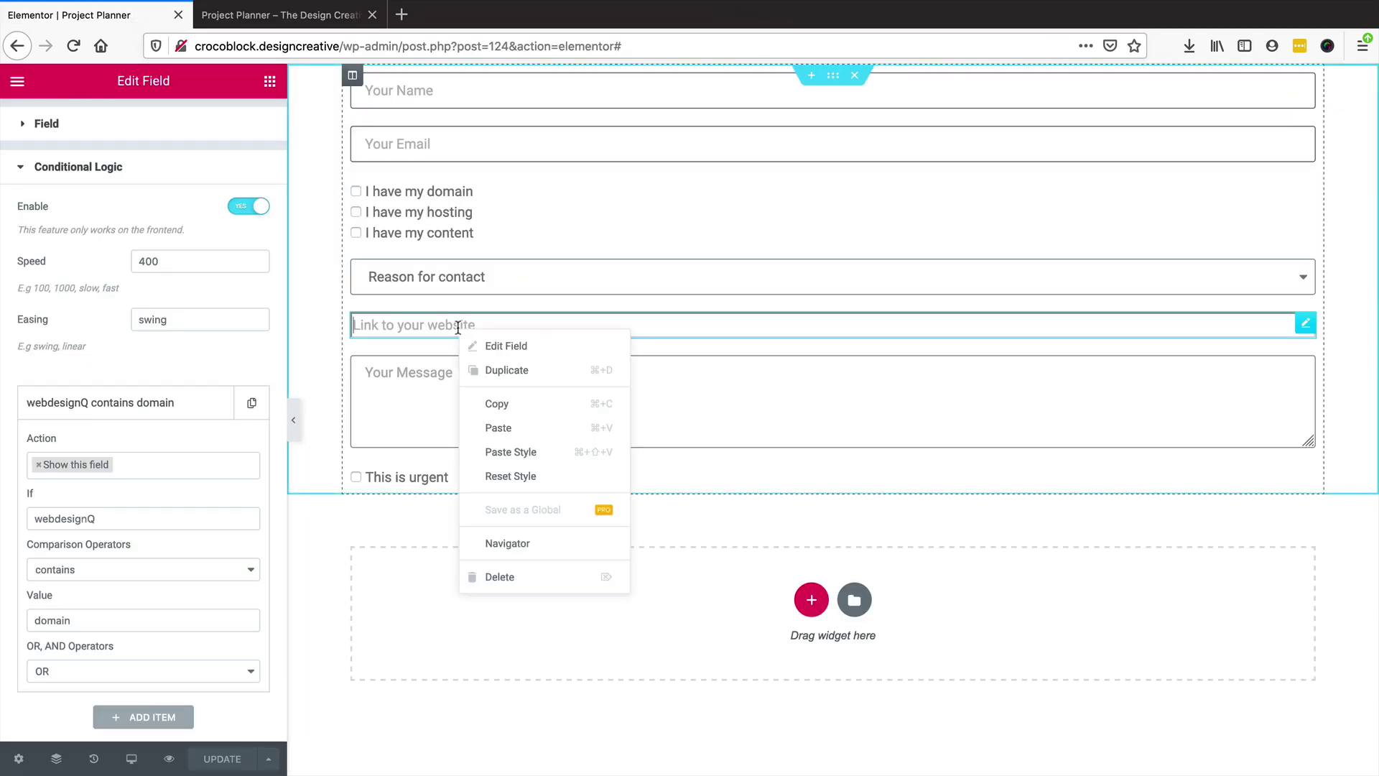
pyautogui.click(524, 370)
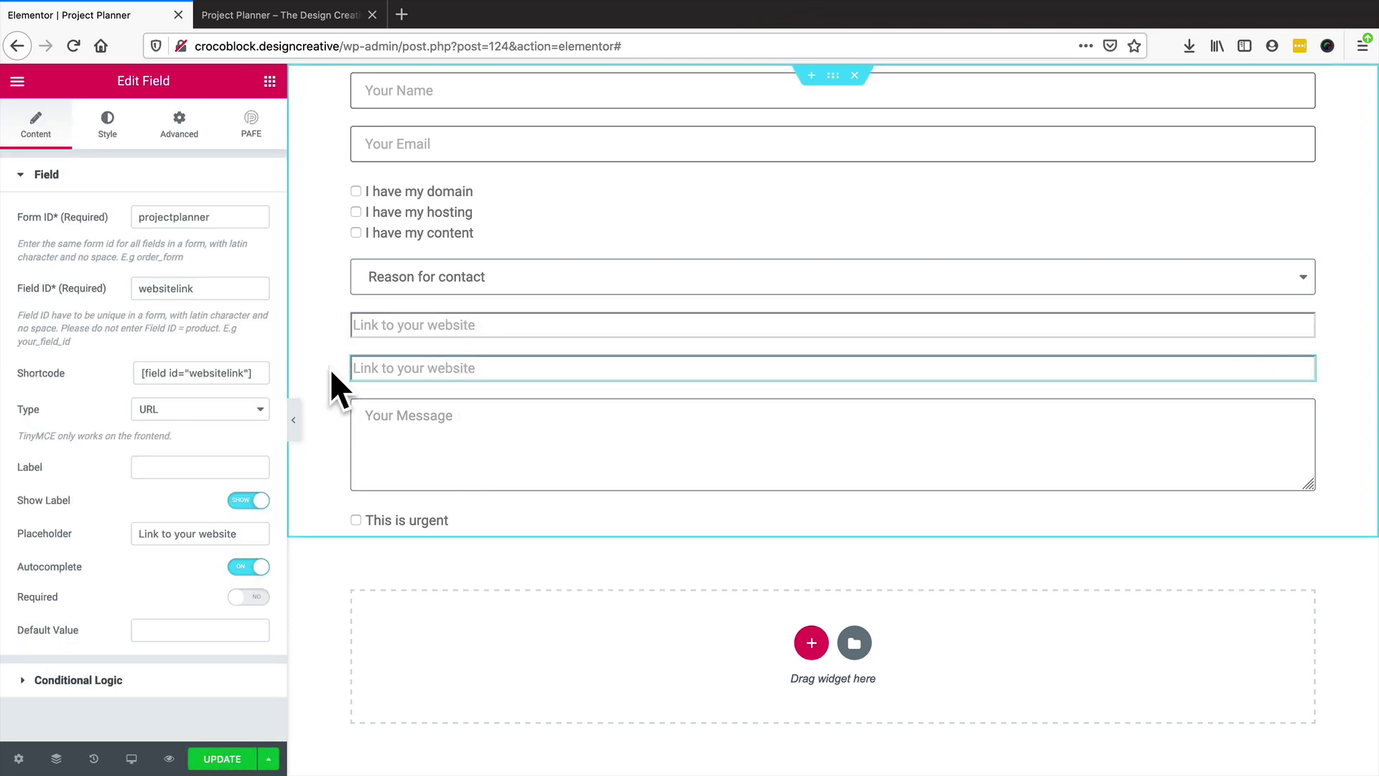
pyautogui.click(61, 288)
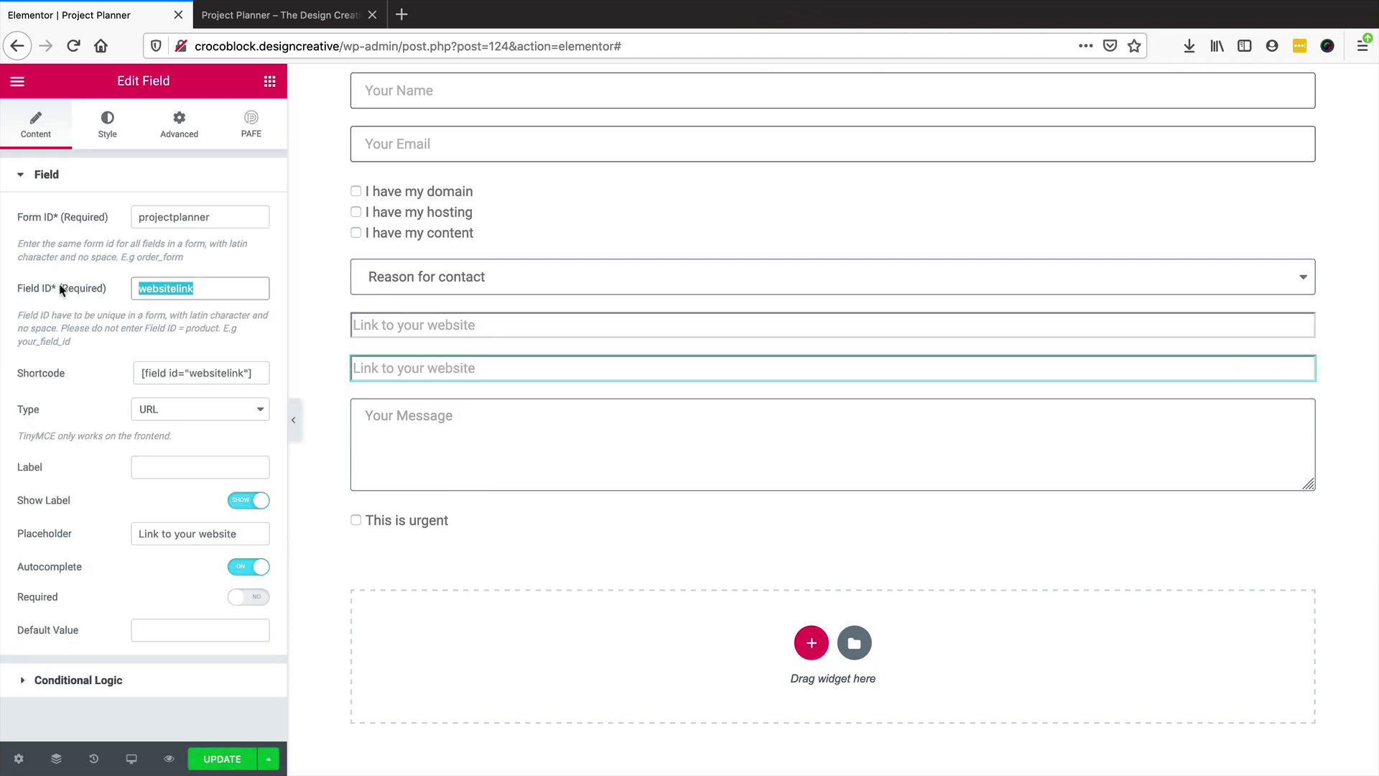
pyautogui.write('hostinglink')
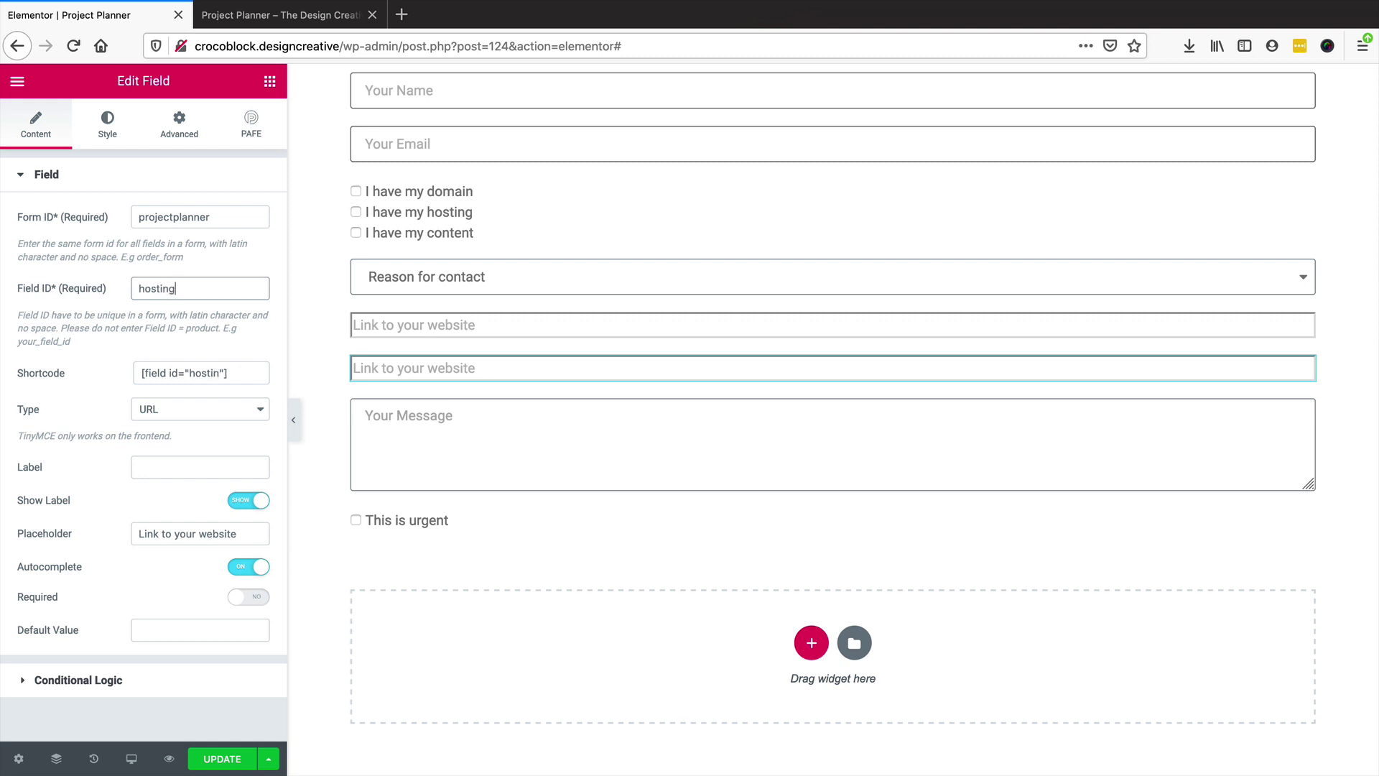
# Change the duplicated field's placeholder to "Link to your hosting provider"
pyautogui.press('Tab')
pyautogui.press('Tab')
pyautogui.press('Tab')
pyautogui.press('Tab')
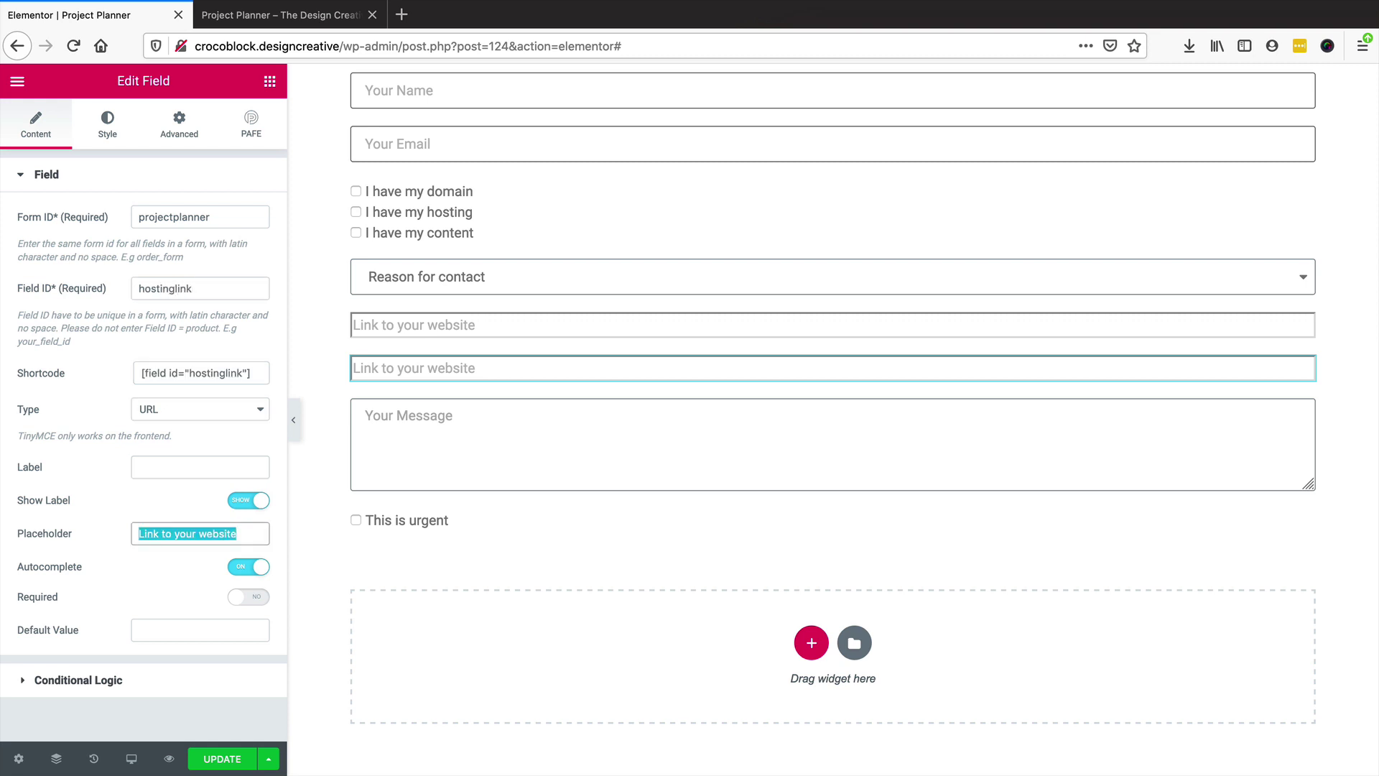
pyautogui.doubleClick(223, 531)
pyautogui.write('hosting prov')
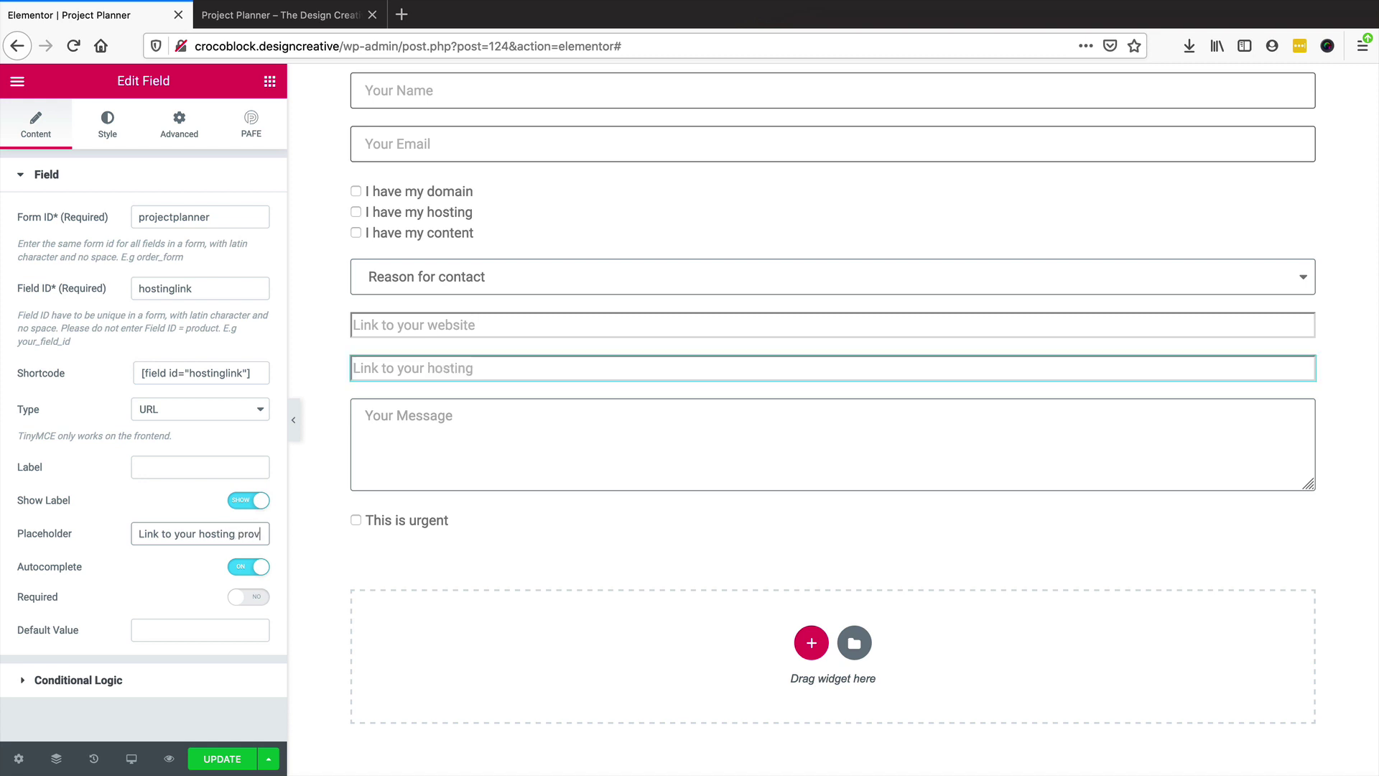
pyautogui.write('ider')
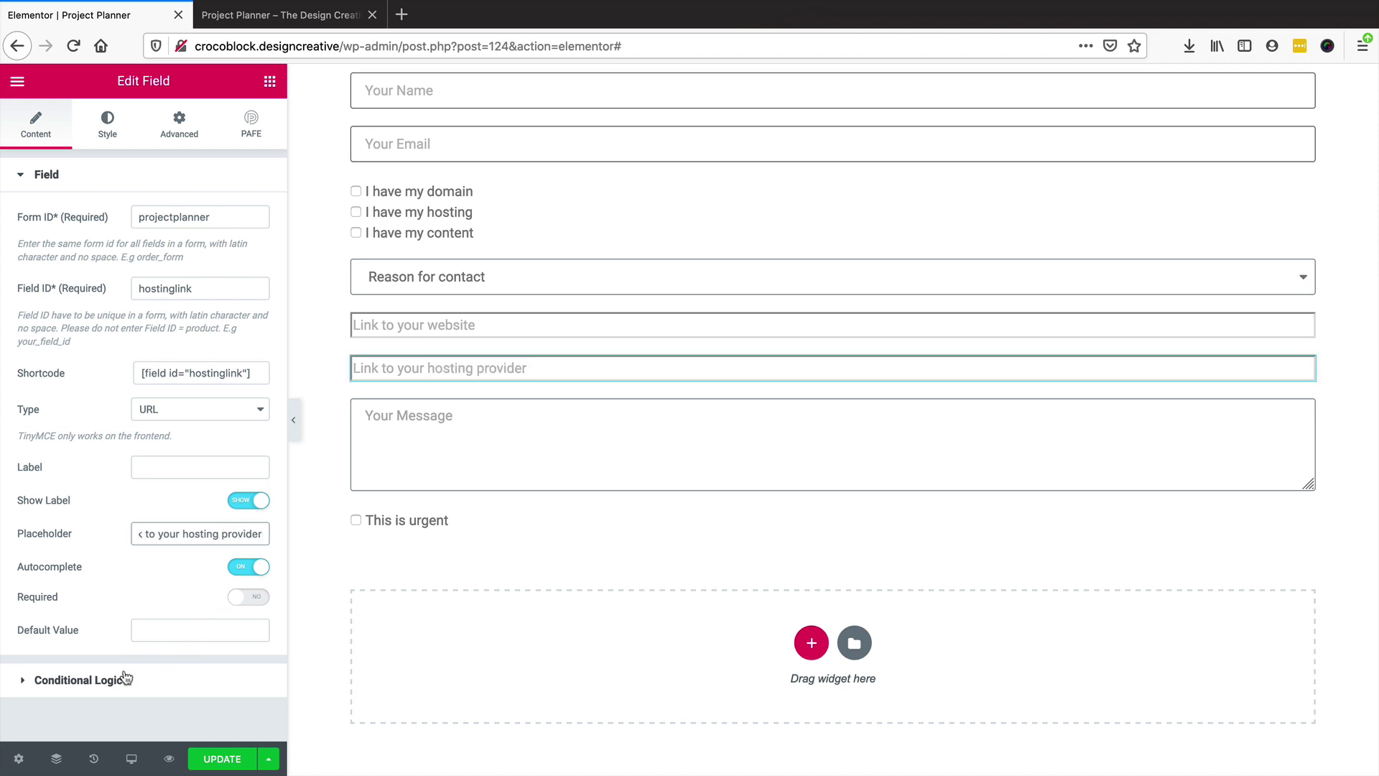
# Set the value of the hostinglink field's webdesignQ condition to hosting
pyautogui.click(126, 677)
pyautogui.click(162, 463)
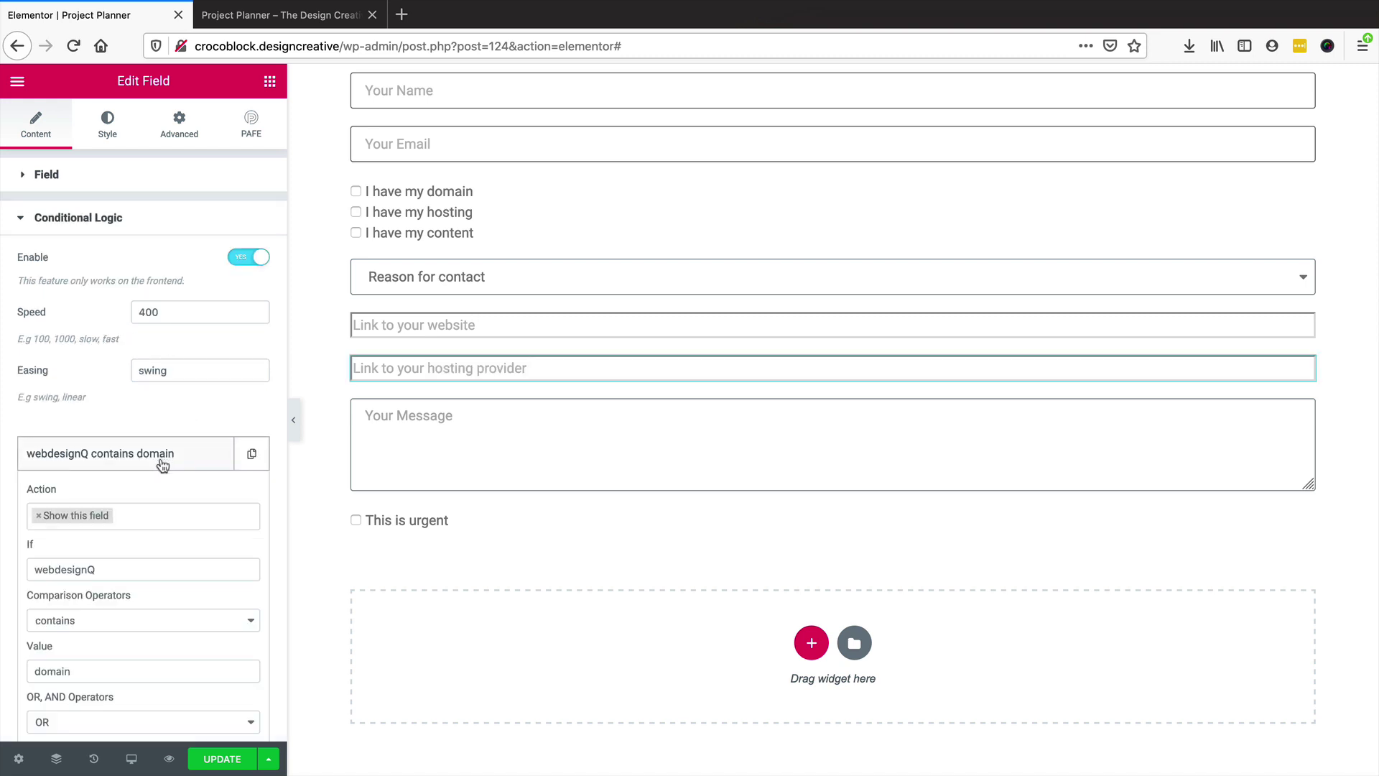
pyautogui.doubleClick(77, 671)
pyautogui.write('hosting')
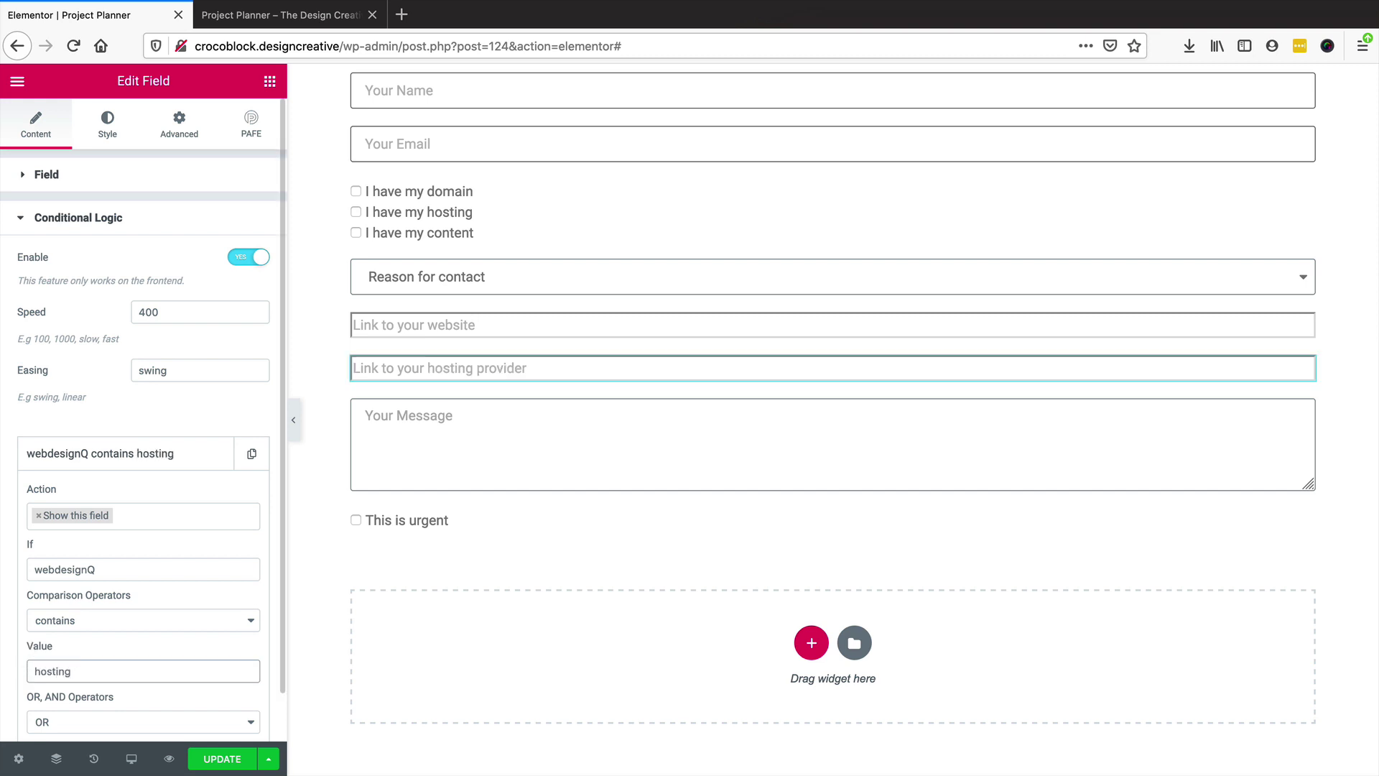
# Duplicate the hosting provider field, giving the copy the field ID contentUpload and the type File Upload
pyautogui.rightClick(463, 368)
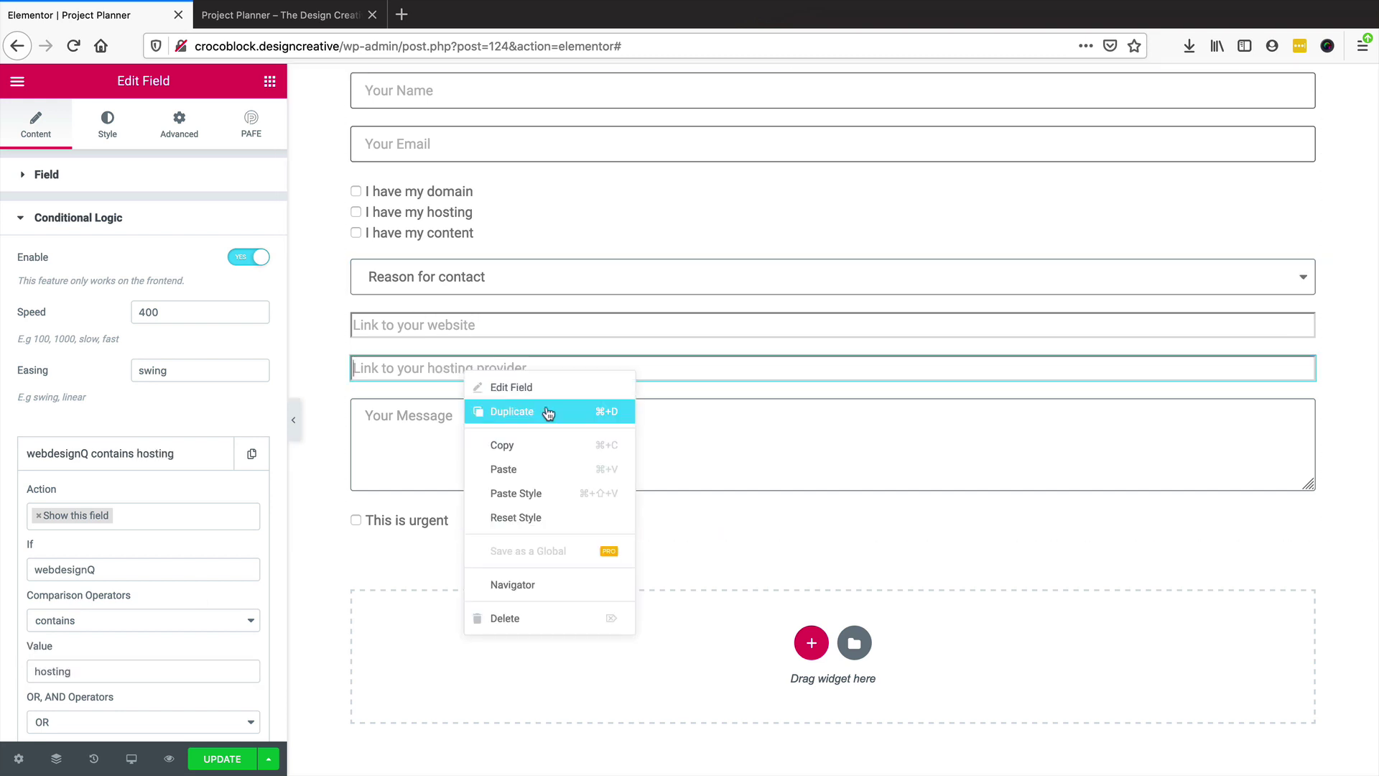
pyautogui.click(529, 412)
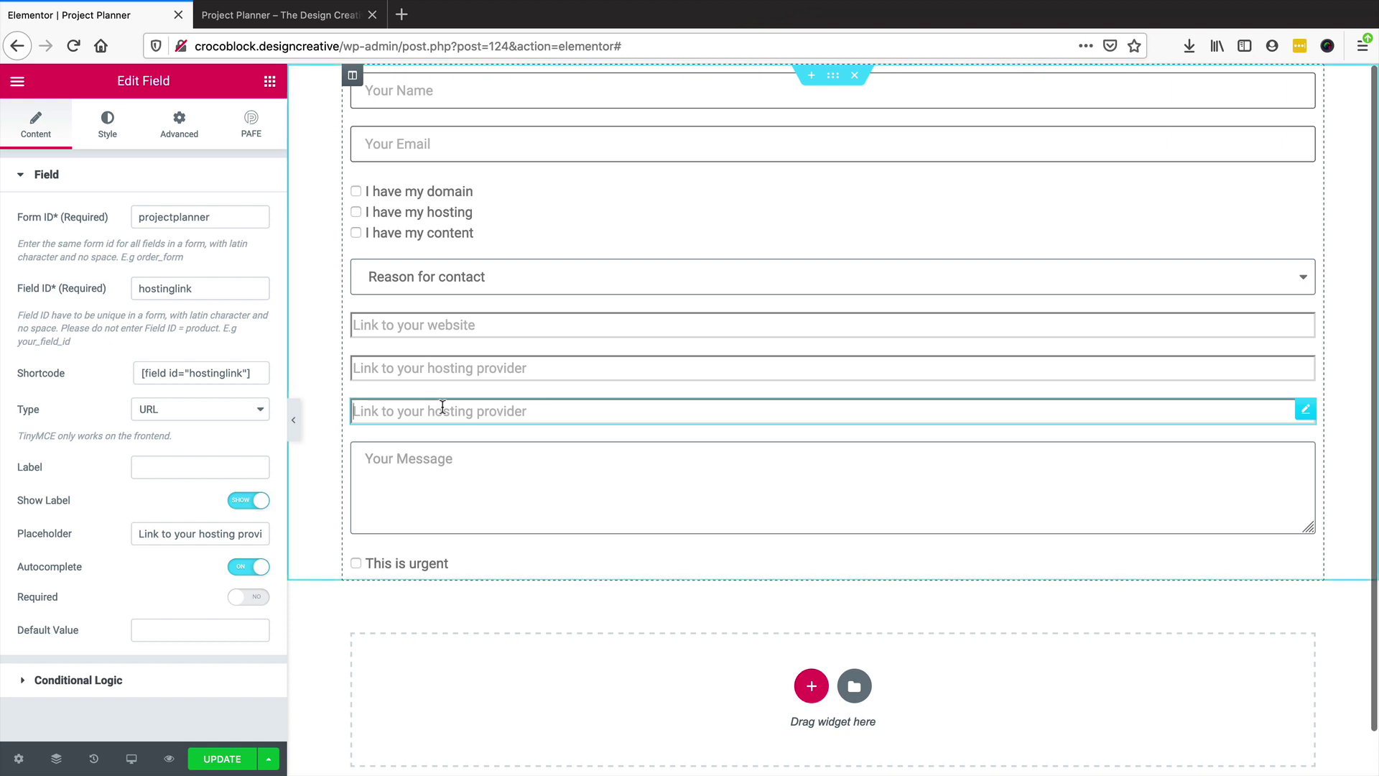
pyautogui.moveTo(222, 290); pyautogui.dragTo(102, 296)
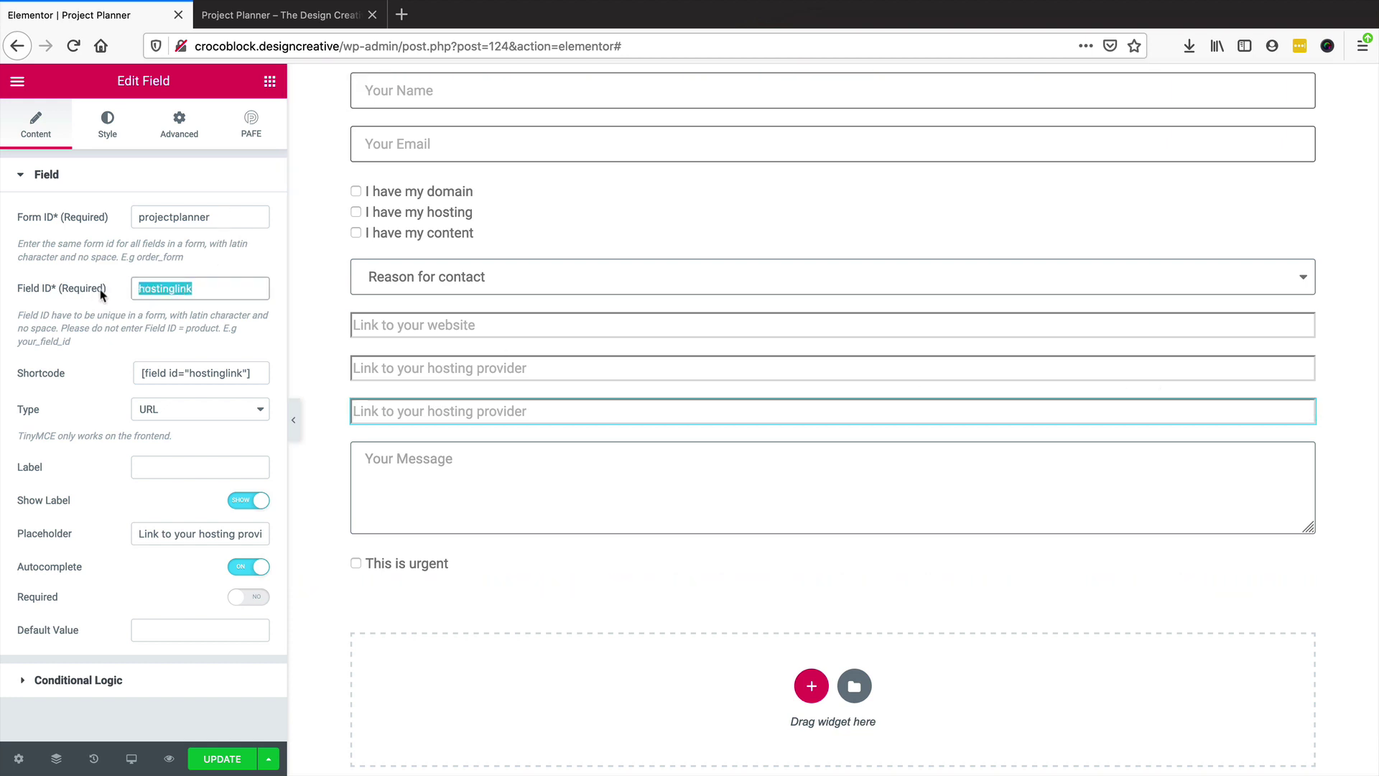
pyautogui.write('content')
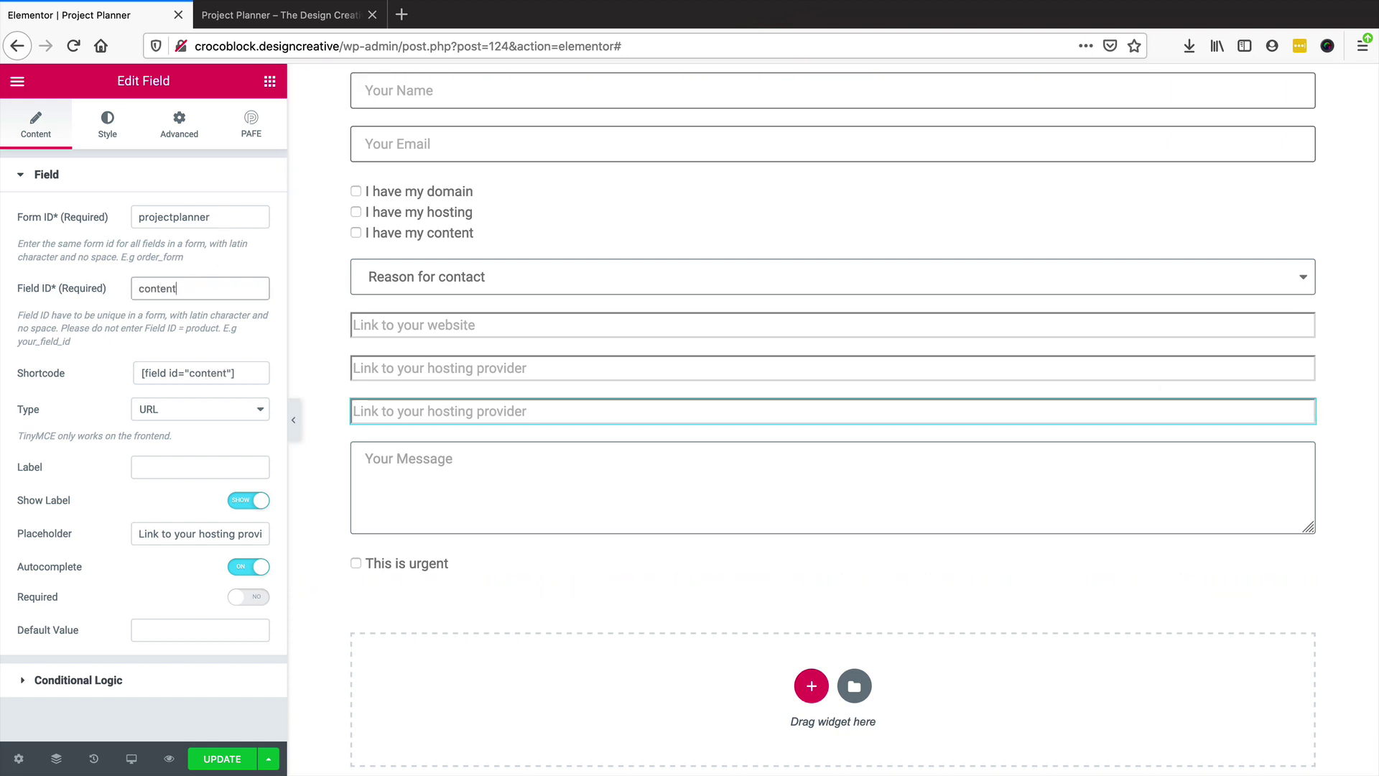
pyautogui.write('Upload')
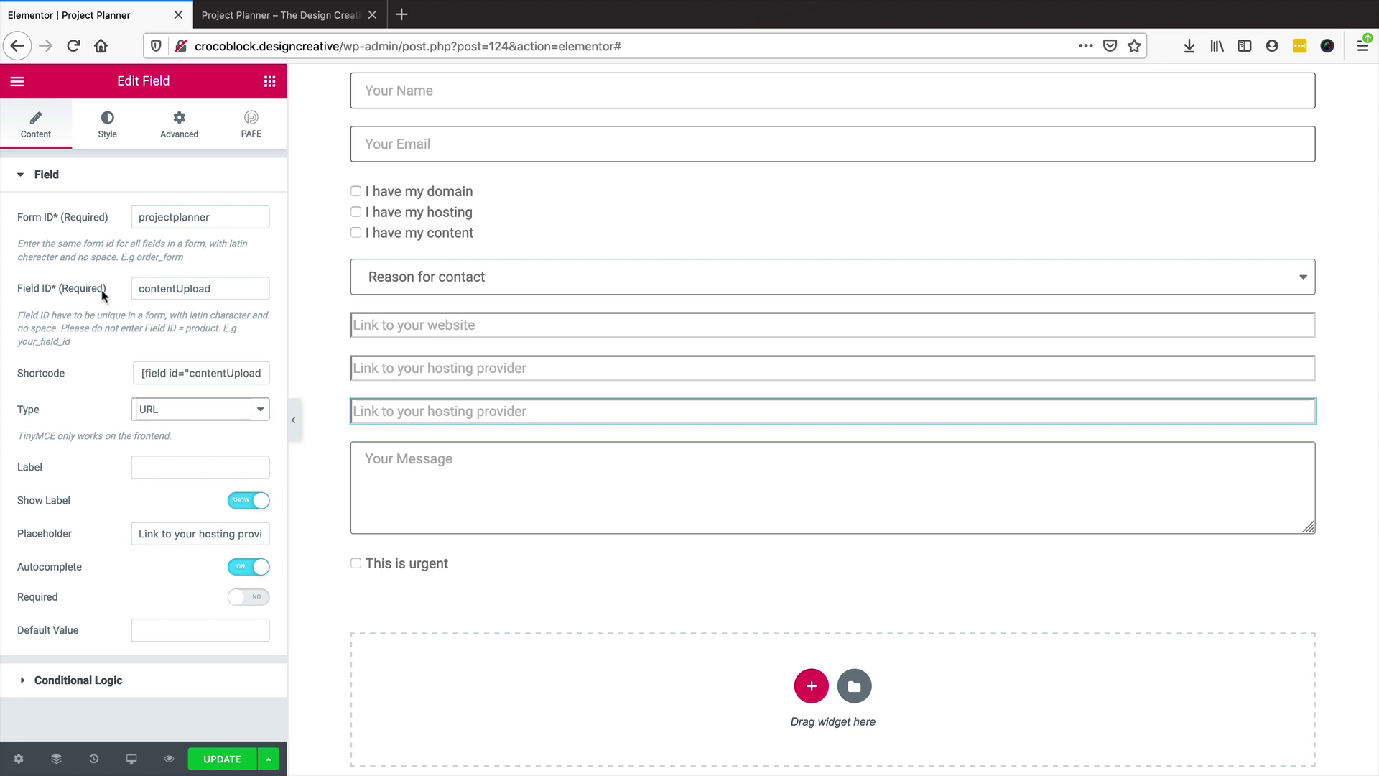
pyautogui.click(195, 409)
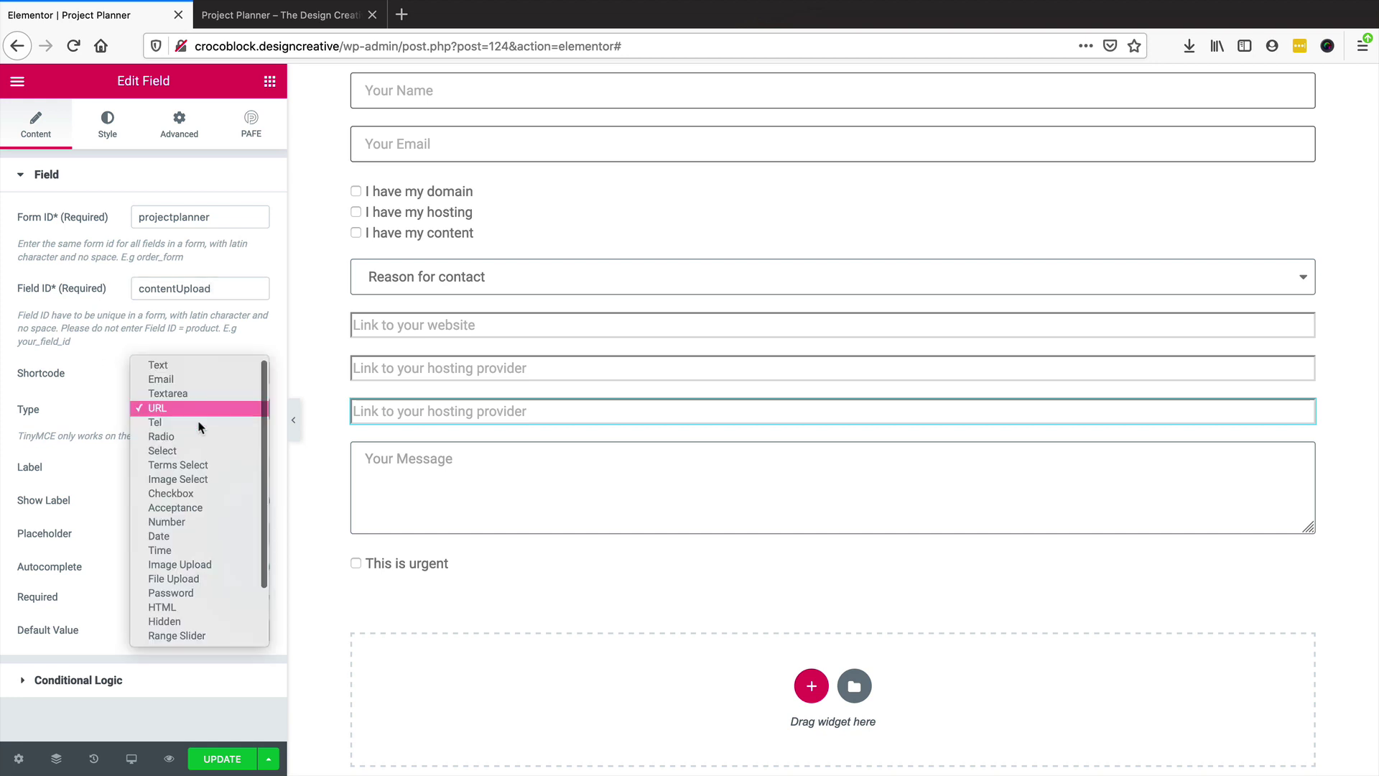
pyautogui.click(200, 578)
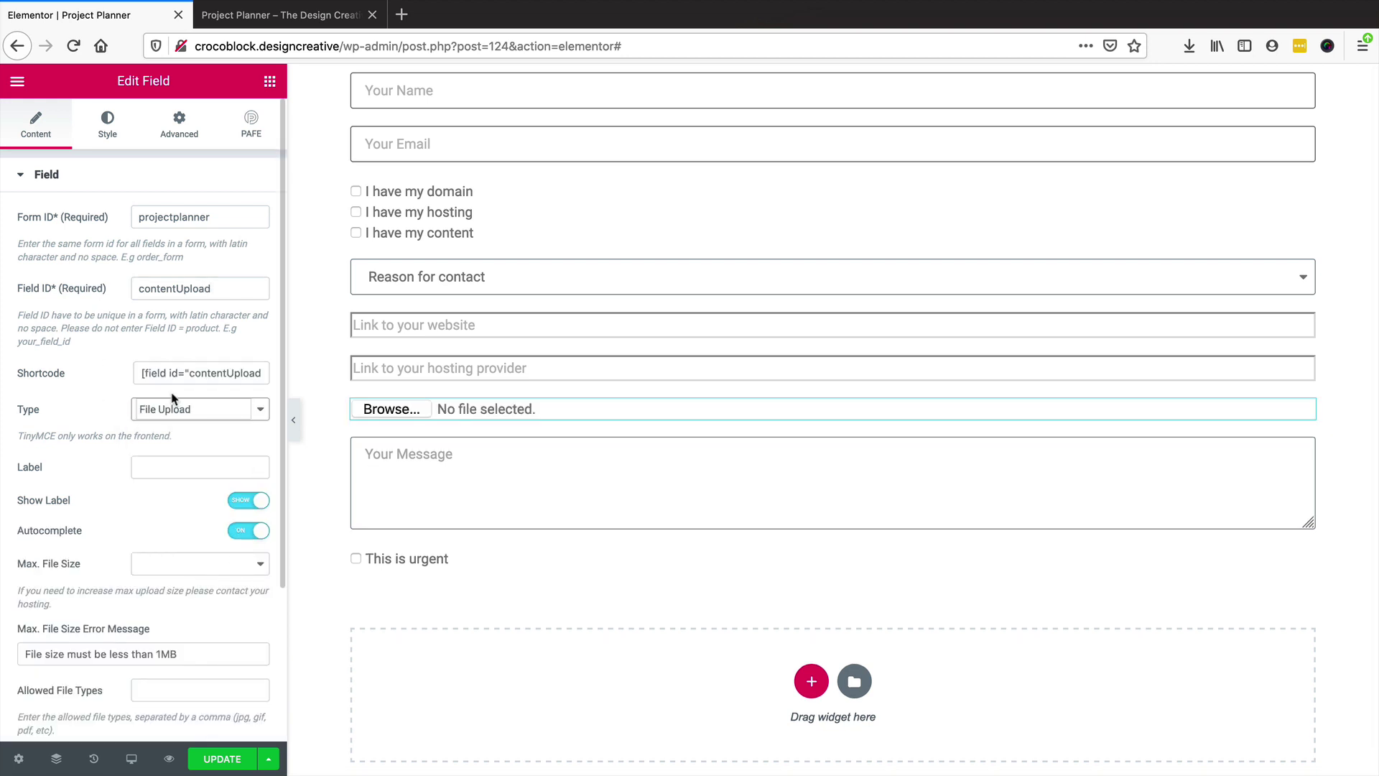
# Check the checkbox field's option value for content and return to the upload field's conditional logic, dismissing the file chooser
pyautogui.scroll(-4, 154, 666)
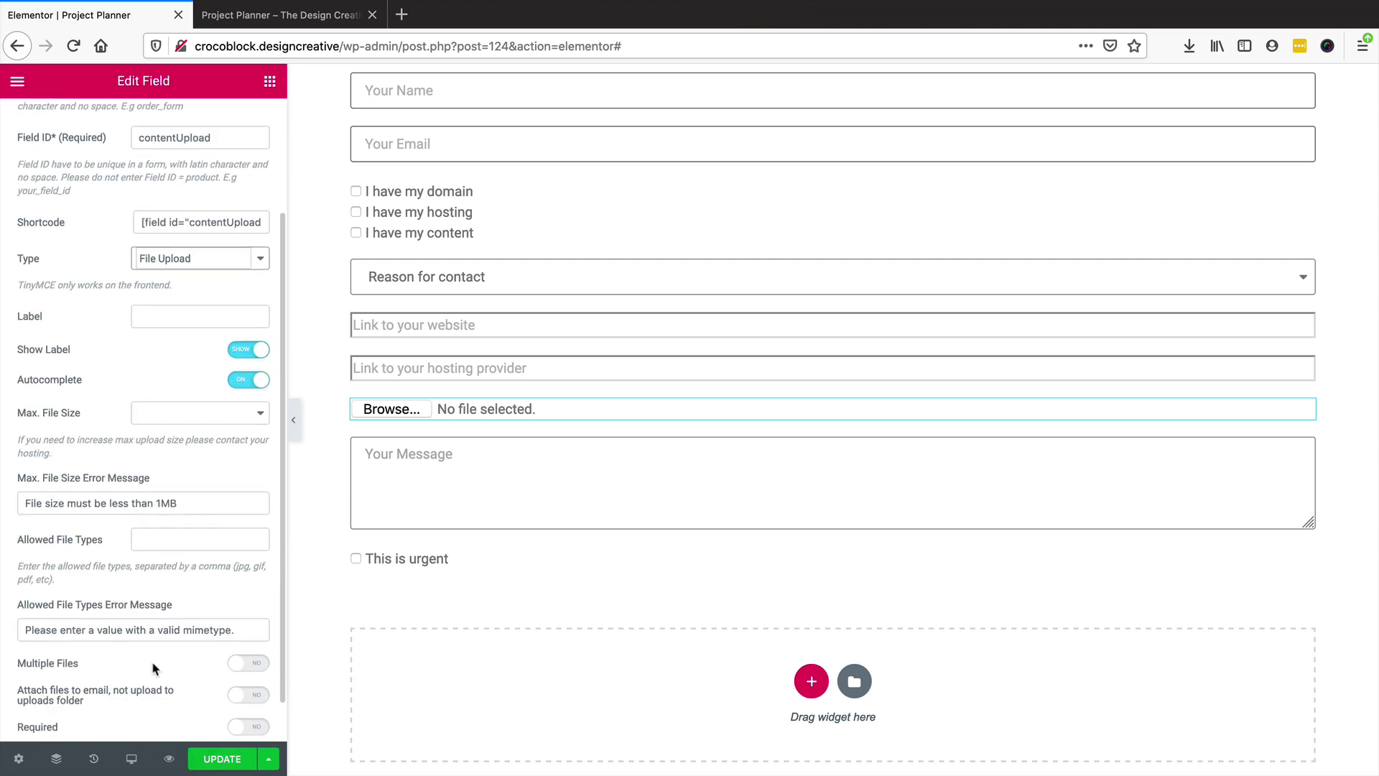
pyautogui.click(131, 725)
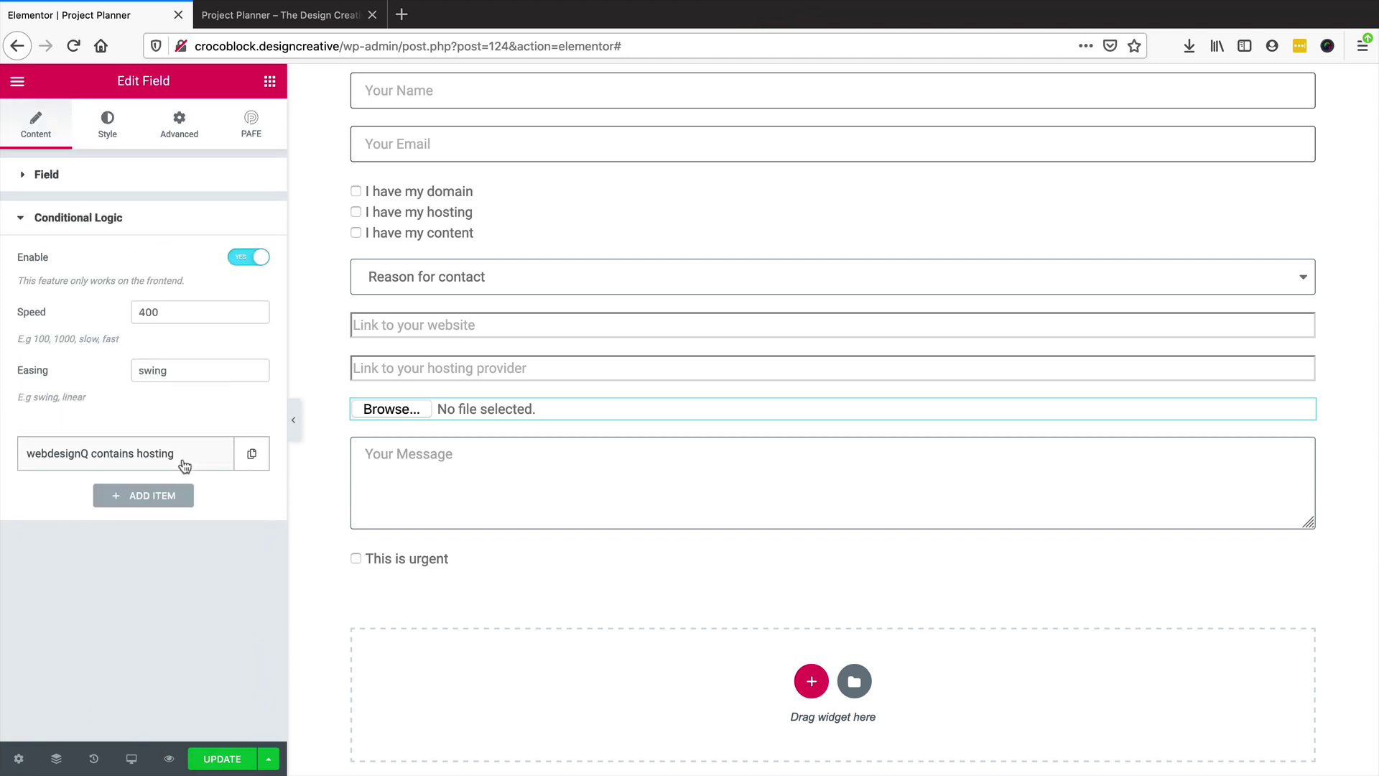
pyautogui.click(183, 456)
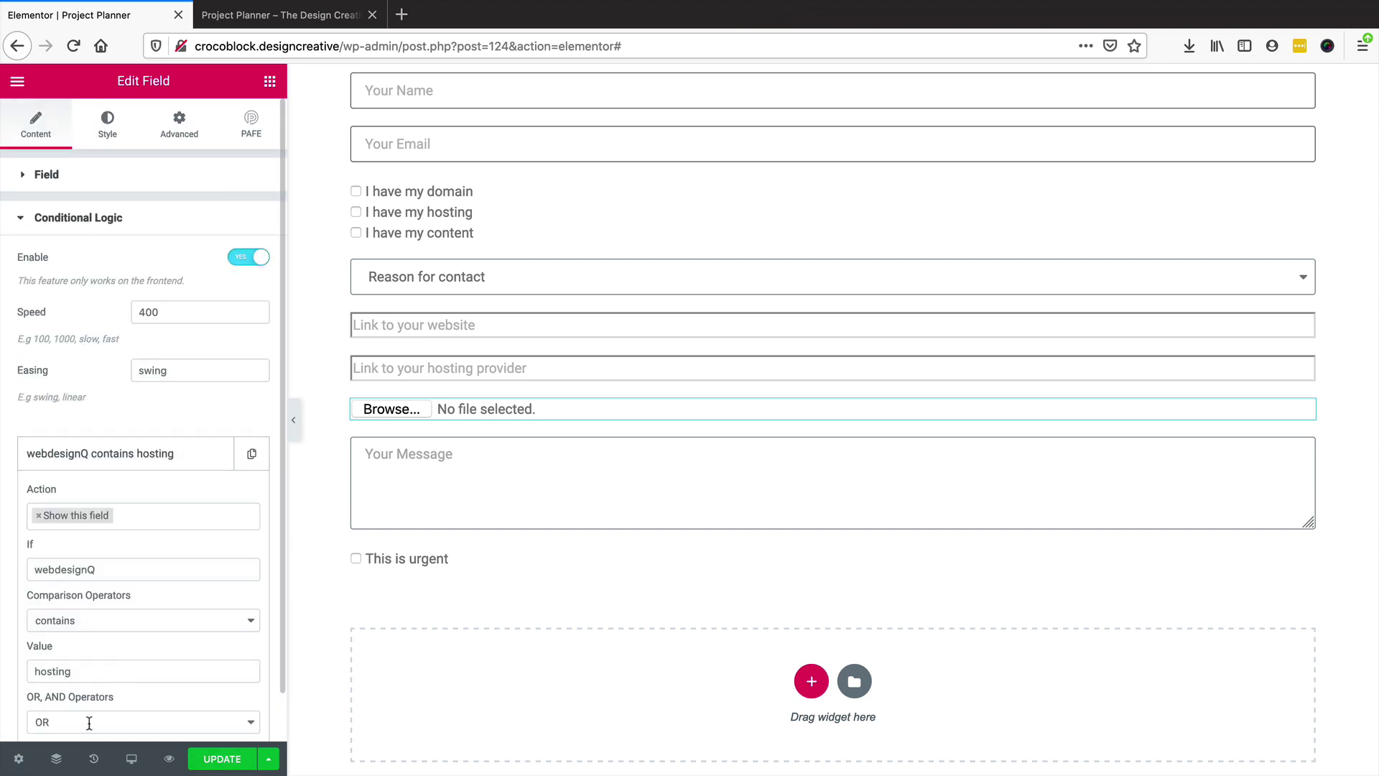
pyautogui.click(483, 216)
pyautogui.doubleClick(158, 632)
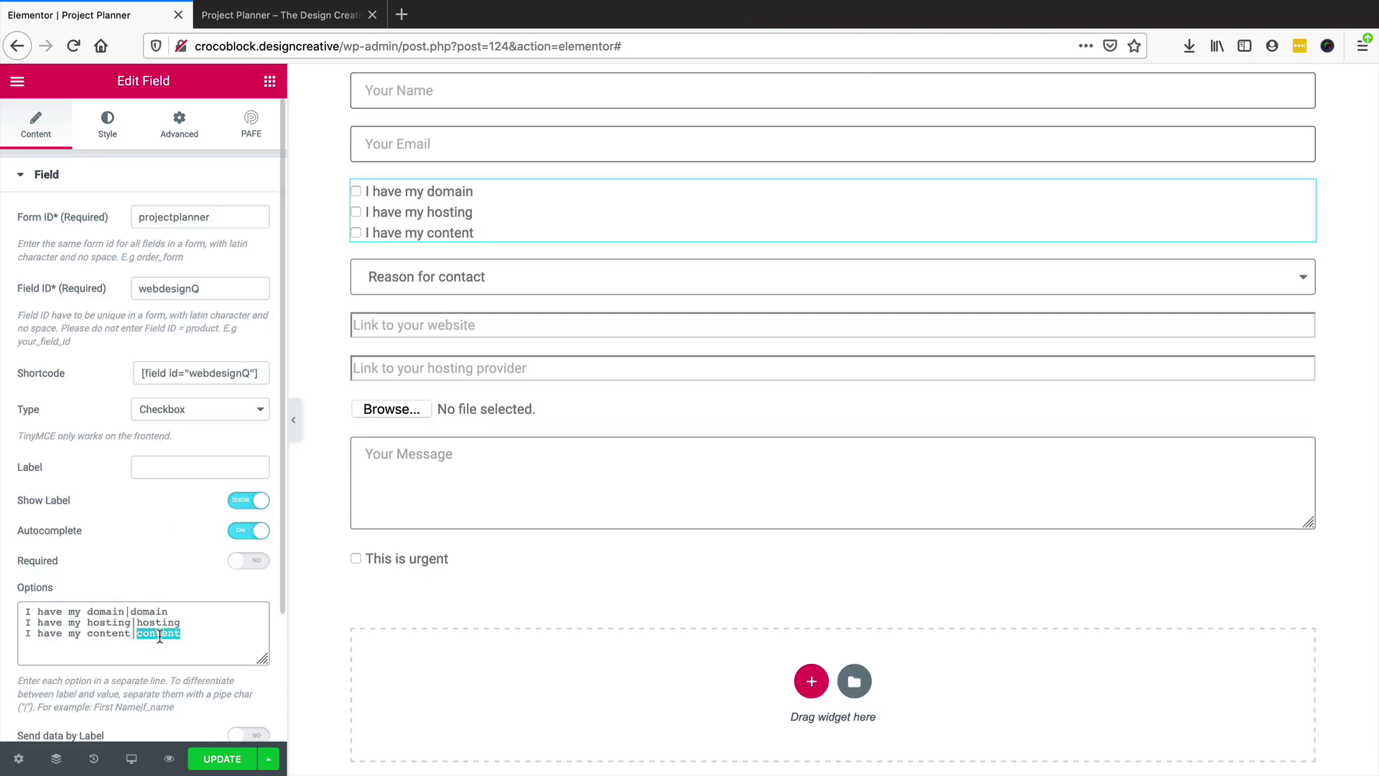
pyautogui.click(474, 408)
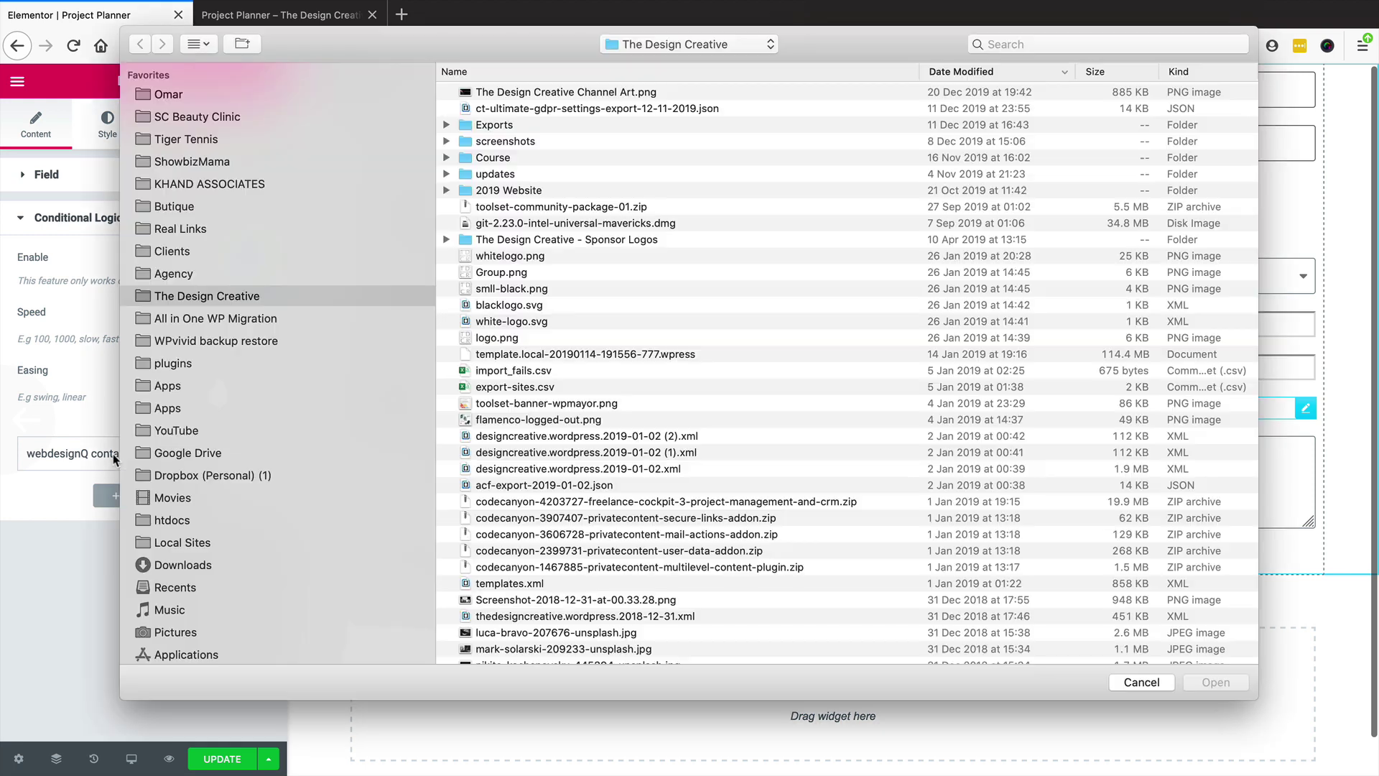
pyautogui.click(1145, 682)
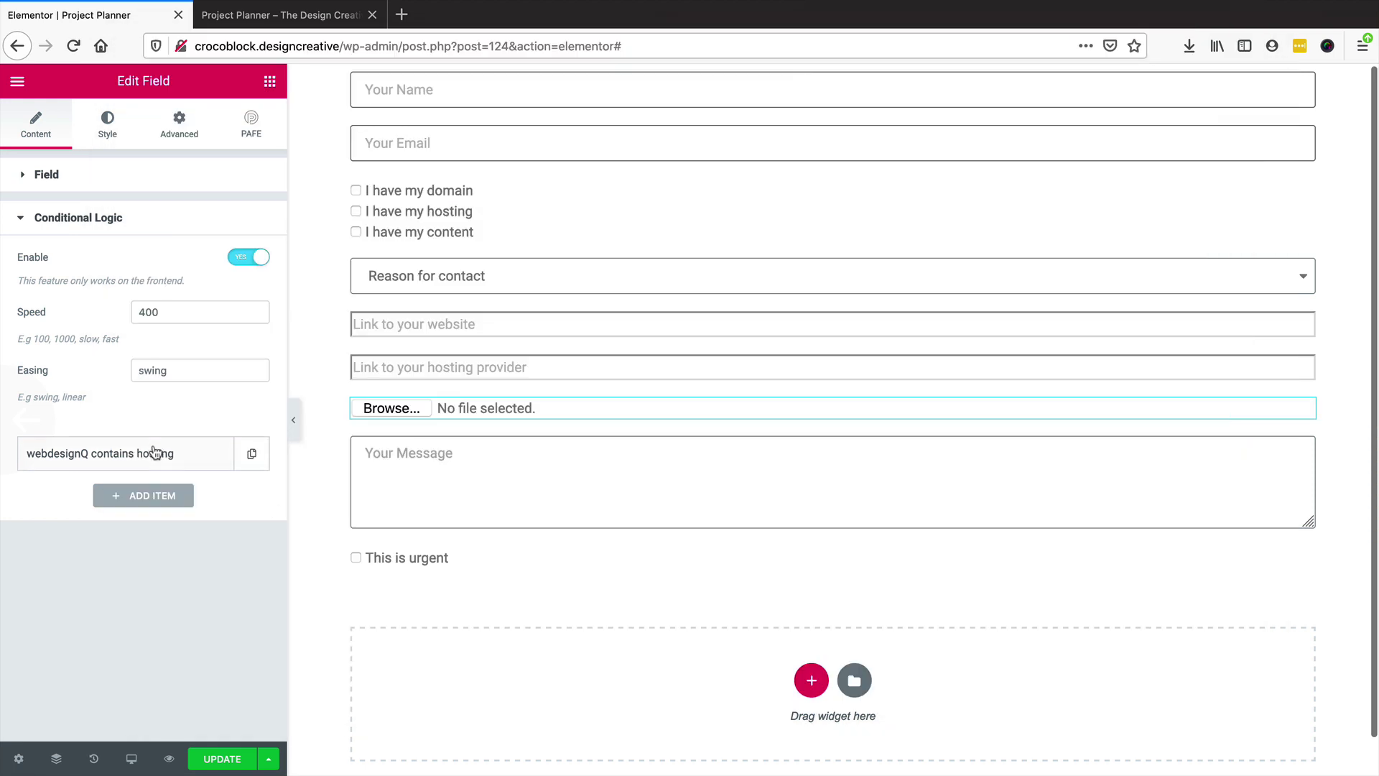
# Set the value of the contentUpload field's webdesignQ condition to content
pyautogui.click(152, 452)
pyautogui.doubleClick(48, 671)
pyautogui.write('cont')
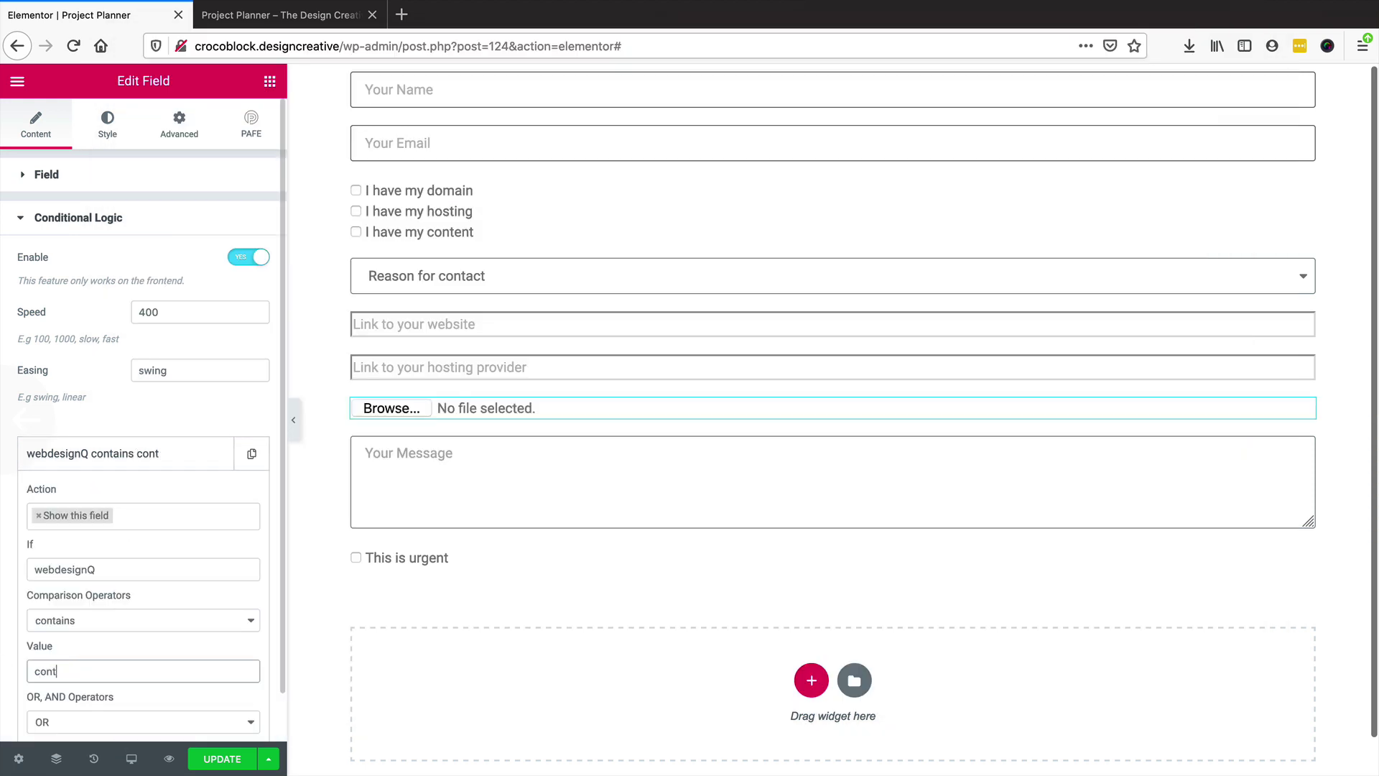
pyautogui.write('ent')
# Update the page, test the conditional fields in the preview by checking the content, hosting and domain boxes, and return to the editor
pyautogui.click(221, 758)
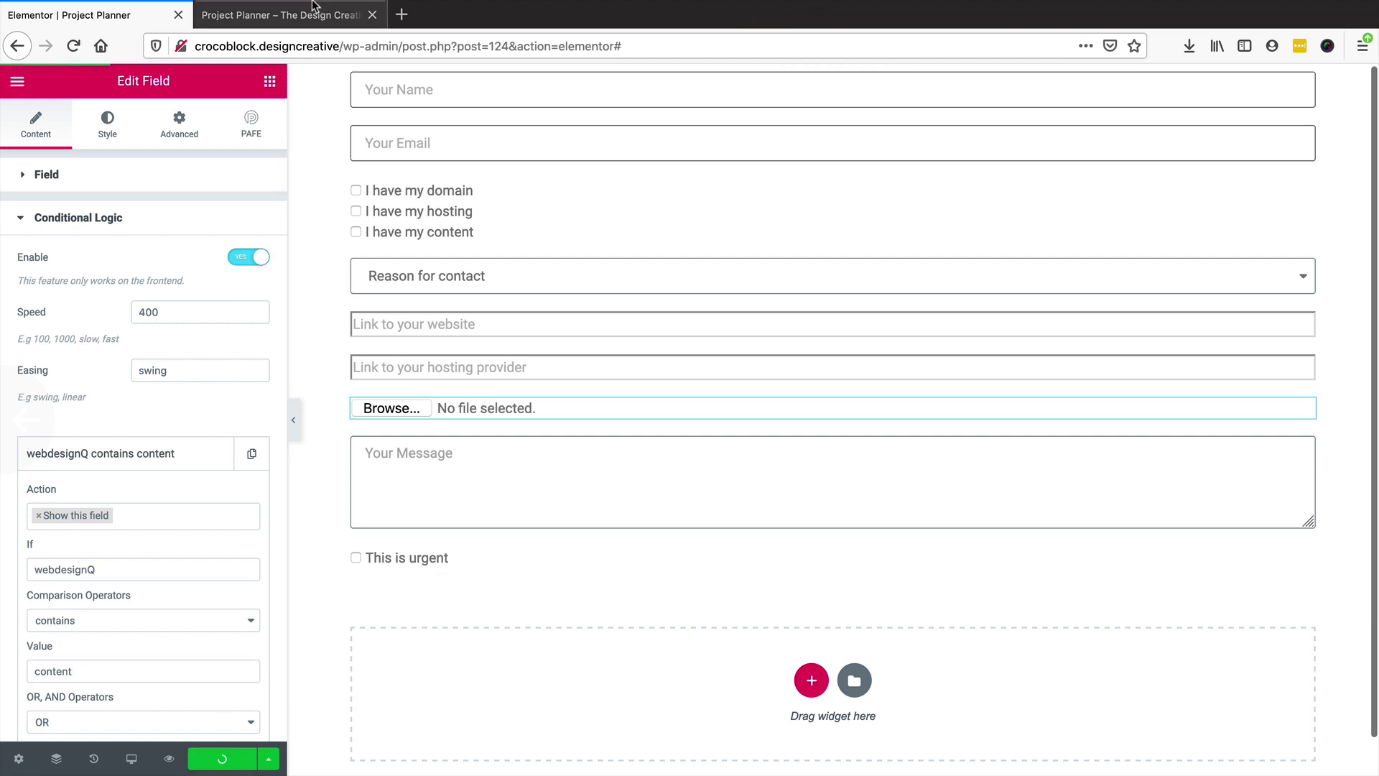
pyautogui.click(305, 23)
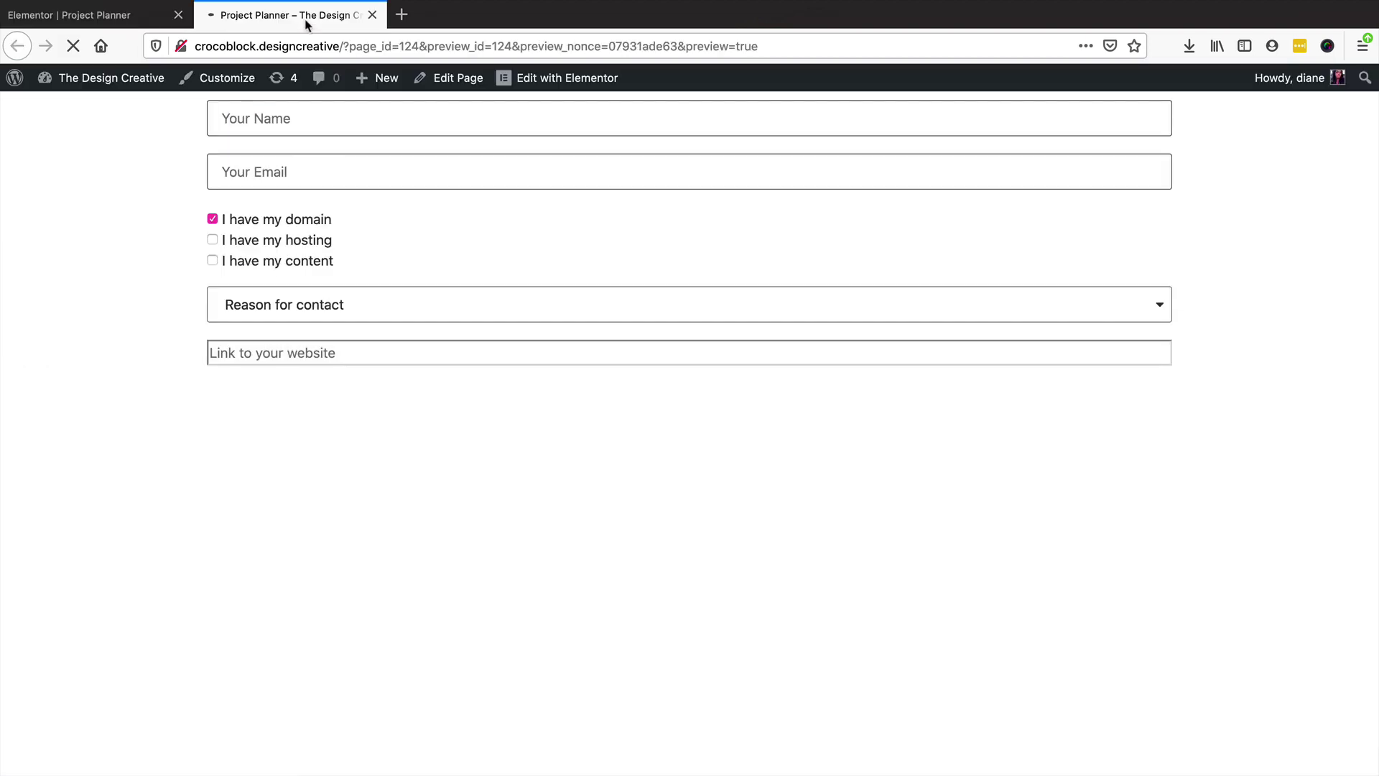
pyautogui.click(212, 260)
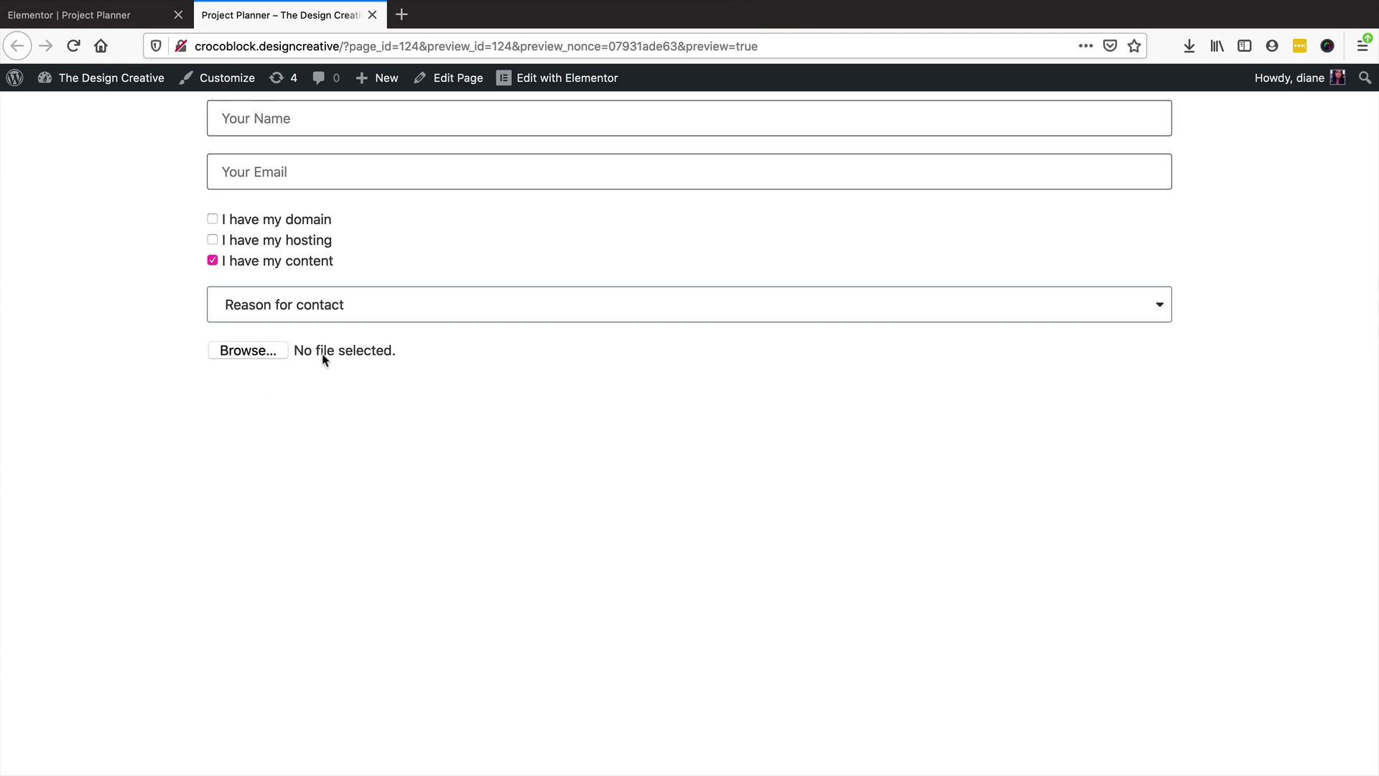
pyautogui.click(213, 240)
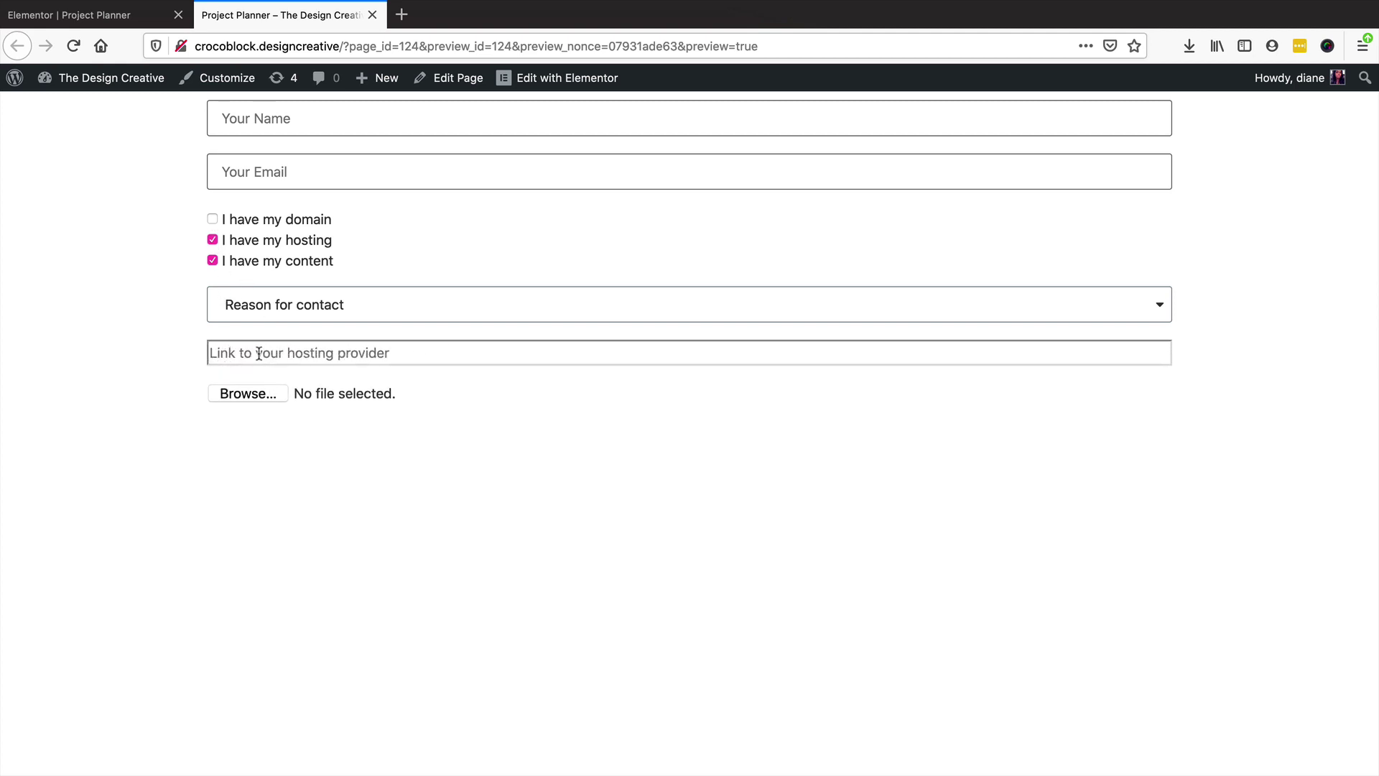
pyautogui.click(212, 219)
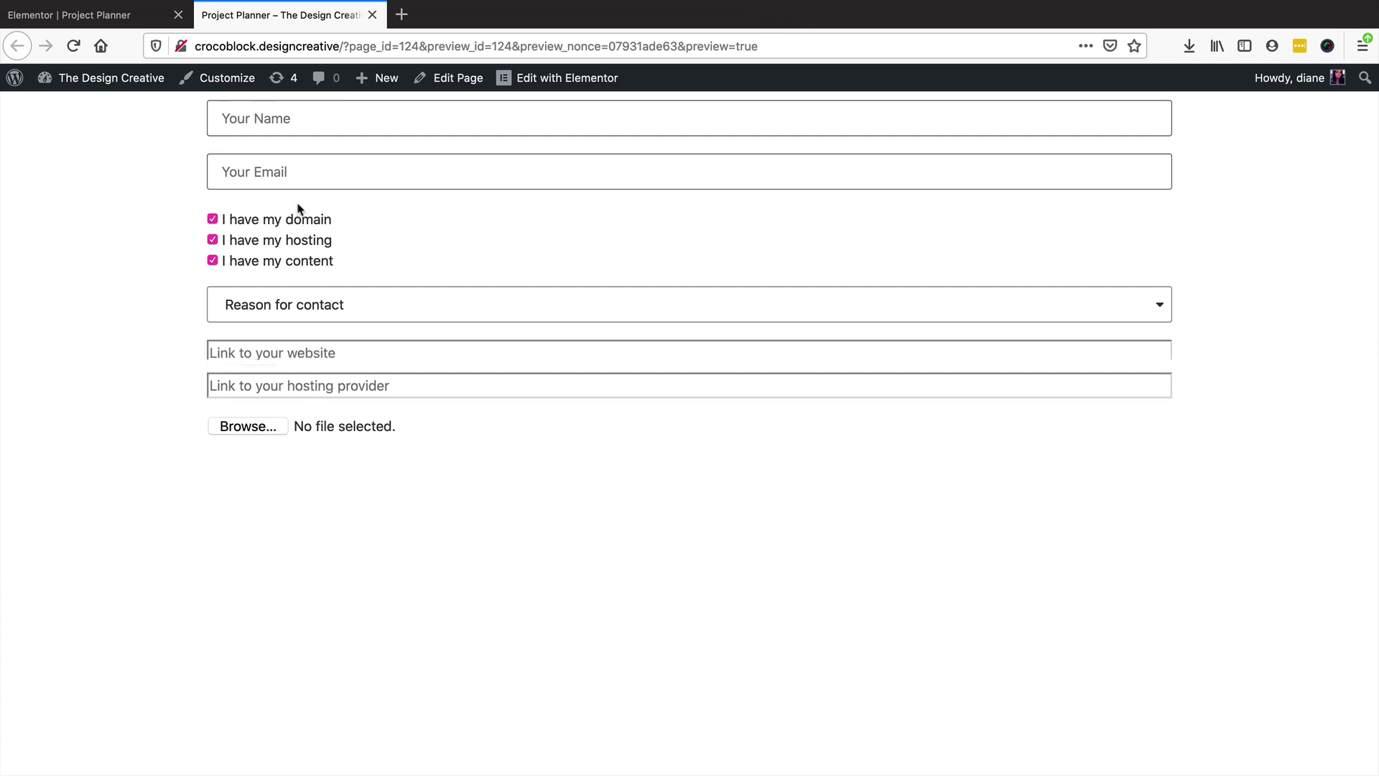
pyautogui.click(140, 16)
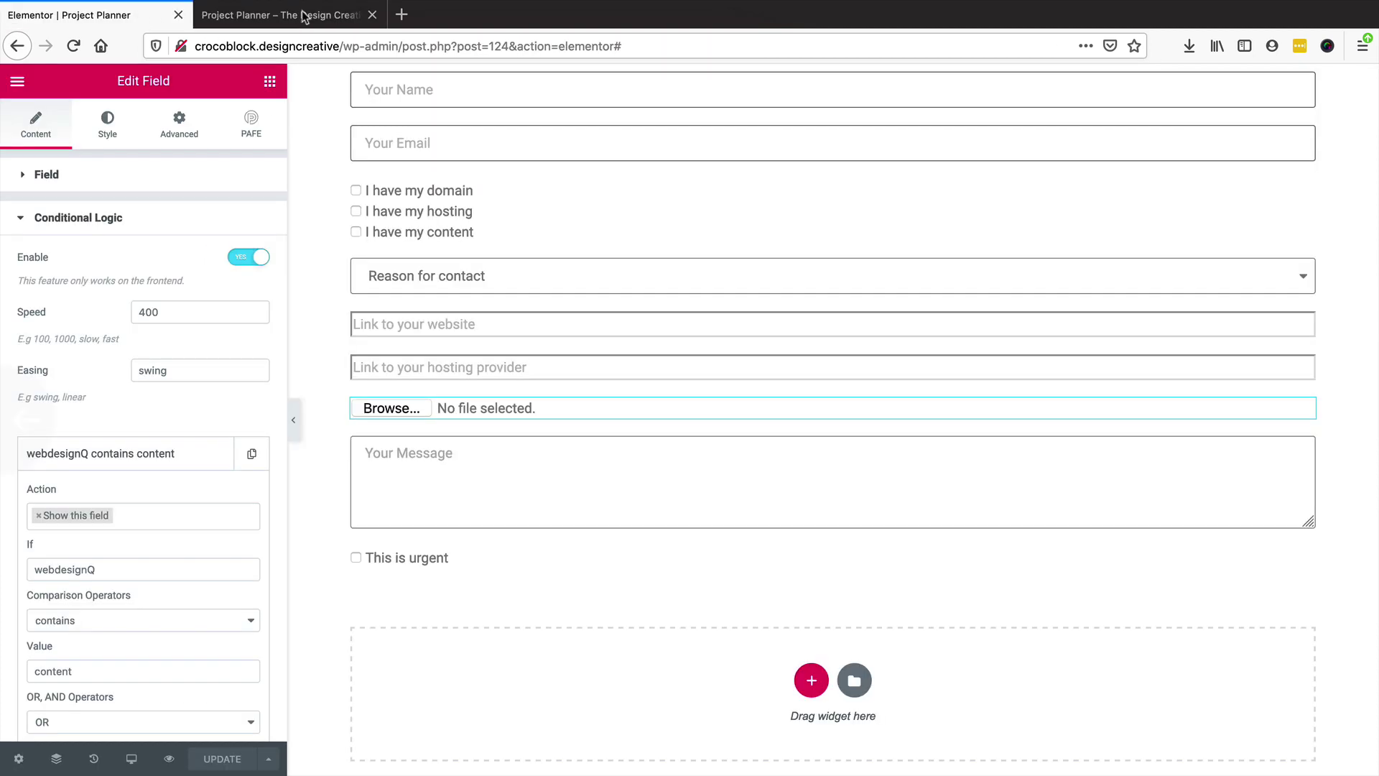
# Move the domain, hosting and content checkbox field directly below the Reason for contact dropdown
pyautogui.click(498, 187)
pyautogui.scroll(-3, 101, 654)
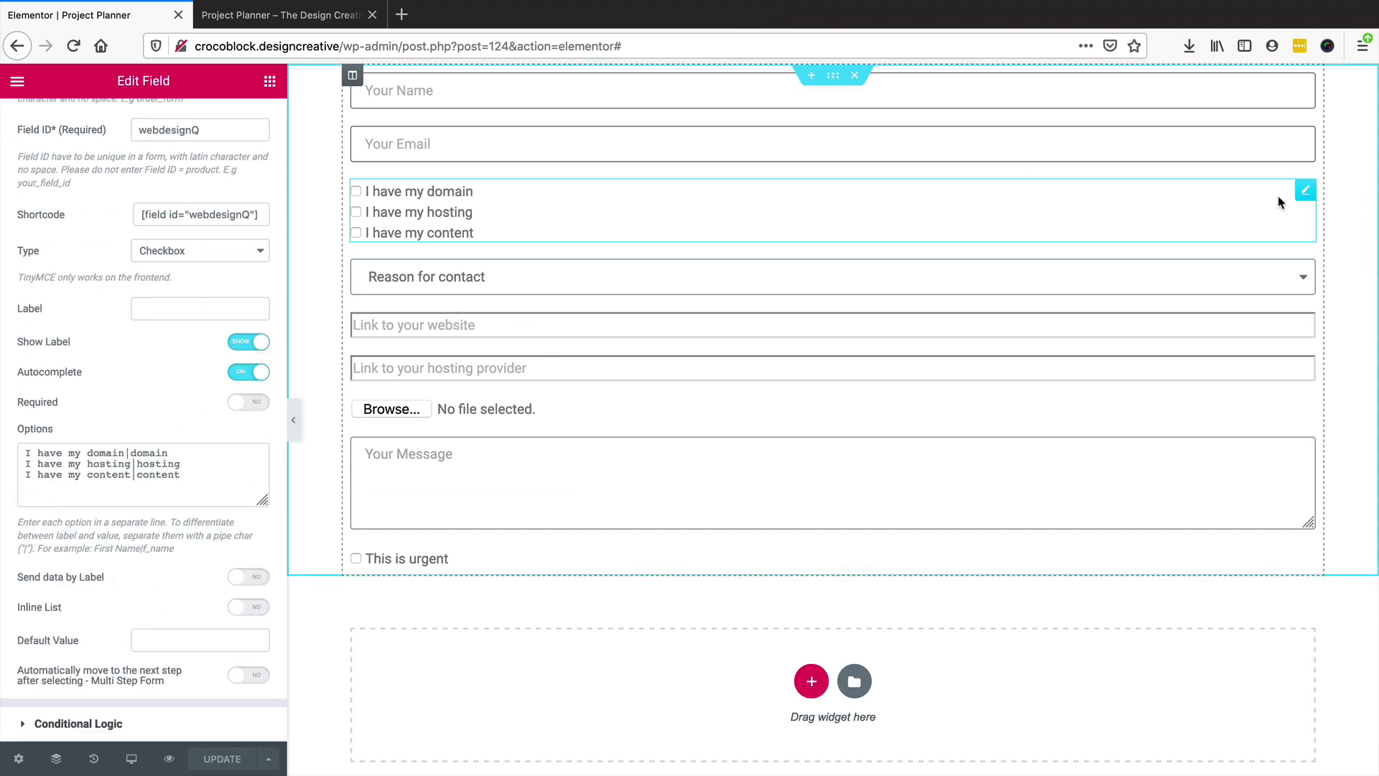
pyautogui.moveTo(1307, 191); pyautogui.dragTo(1181, 254)
pyautogui.moveTo(405, 191); pyautogui.dragTo(405, 237)
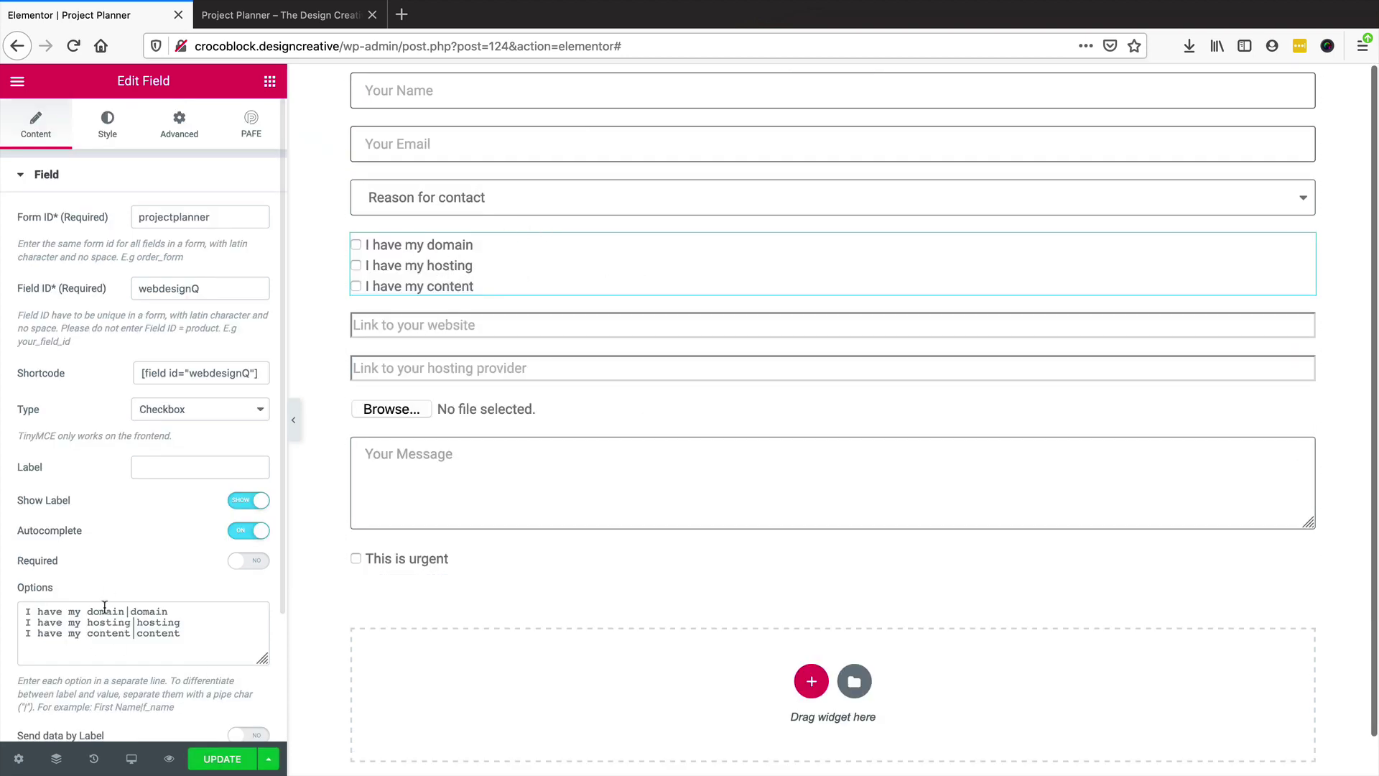
# Enable conditional logic for the domain, hosting and content checkbox field and add a Show this field condition on reason
pyautogui.scroll(-3, 101, 607)
pyautogui.click(84, 720)
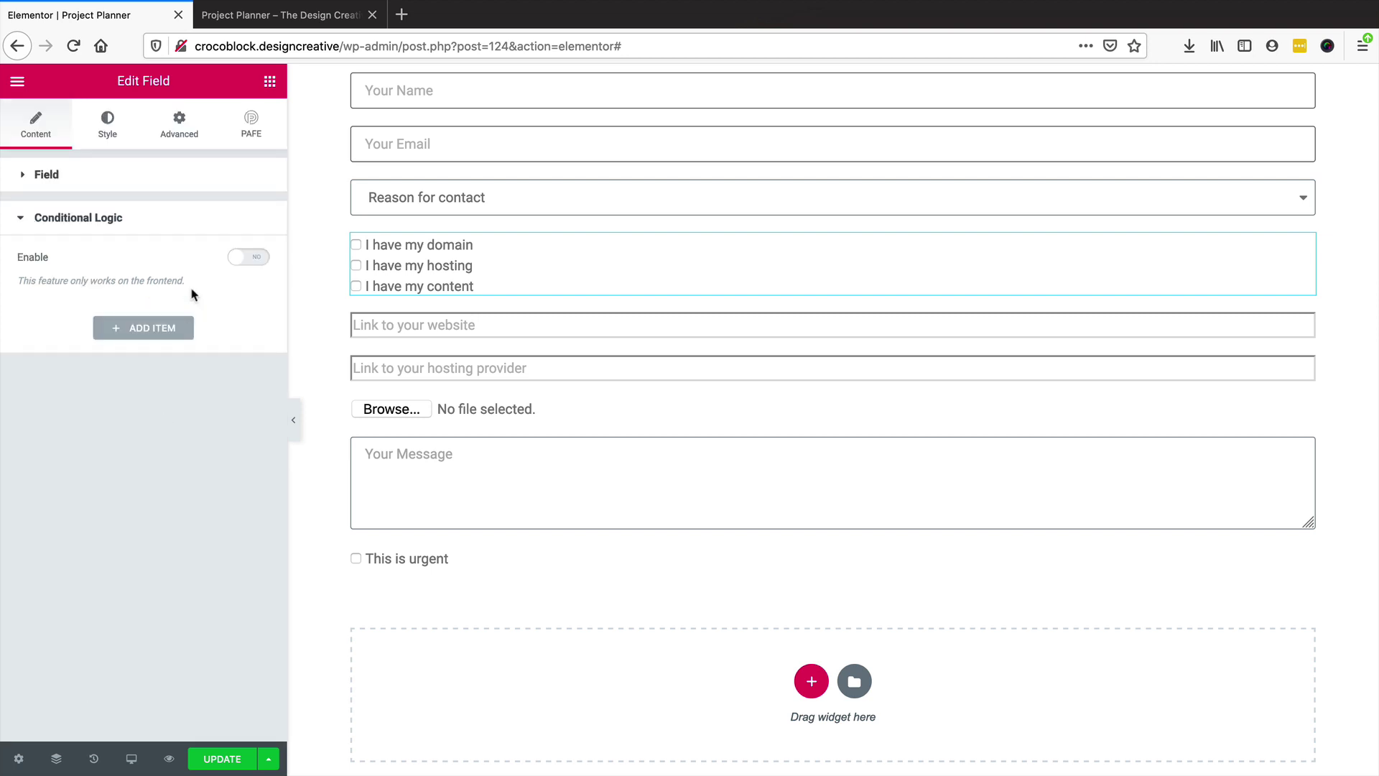
pyautogui.click(239, 259)
pyautogui.click(169, 446)
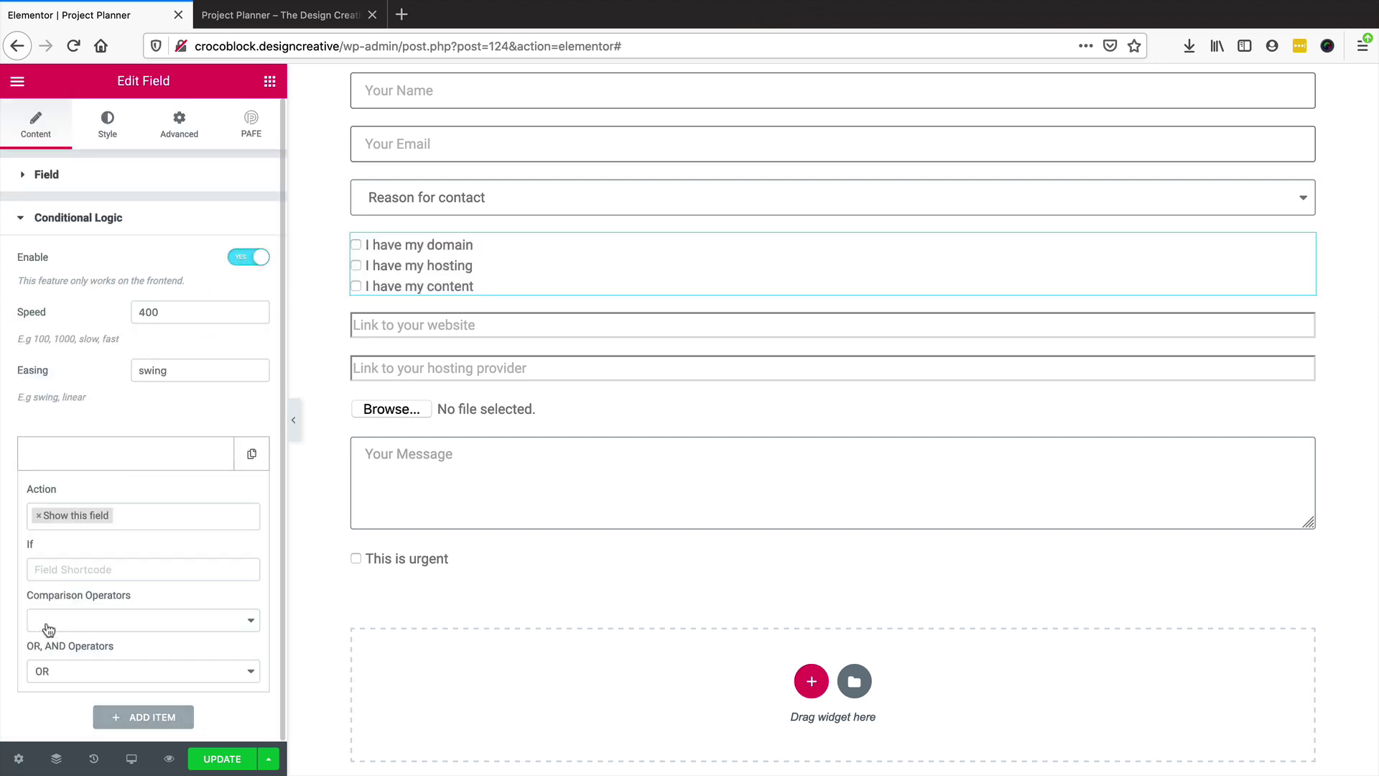
pyautogui.click(51, 570)
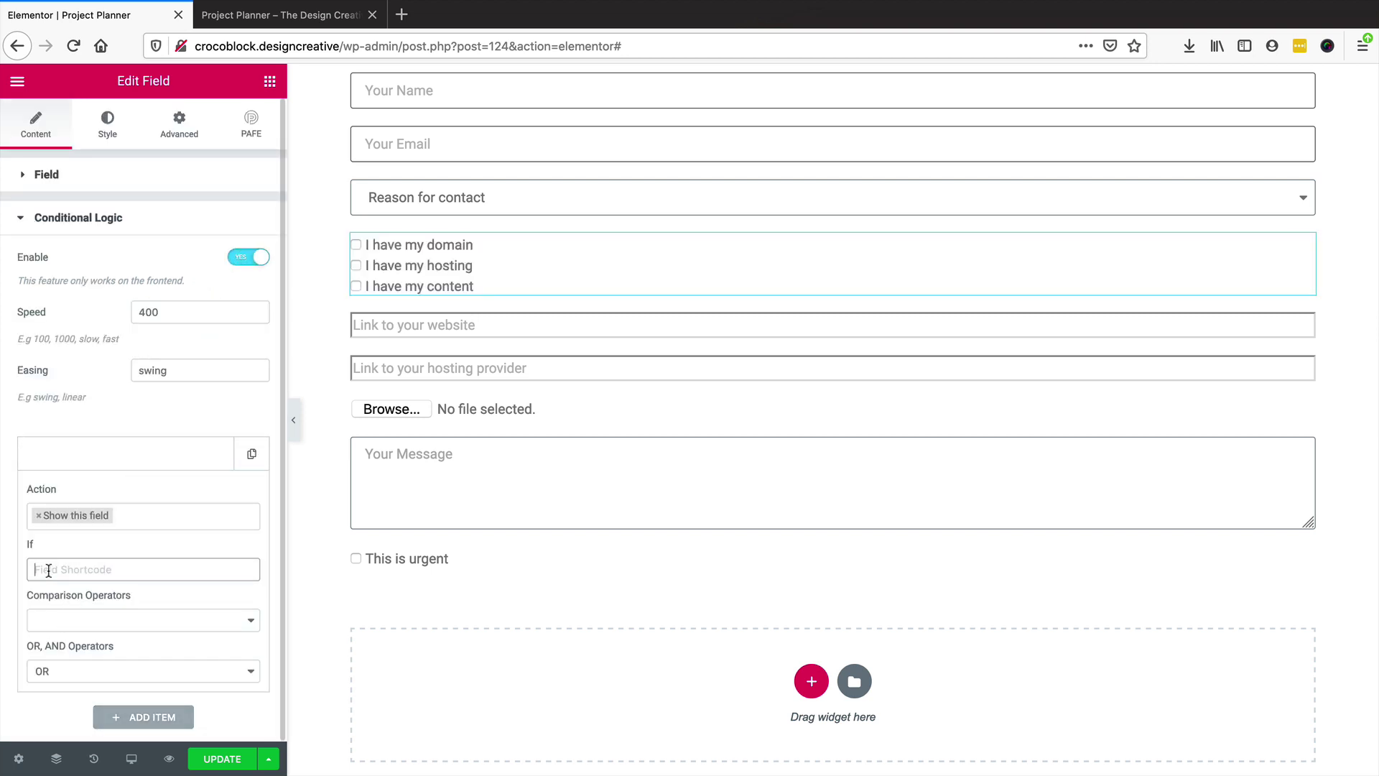
pyautogui.write('reason')
# Set the checkbox field's reason condition to equals with the string value web_design
pyautogui.click(136, 620)
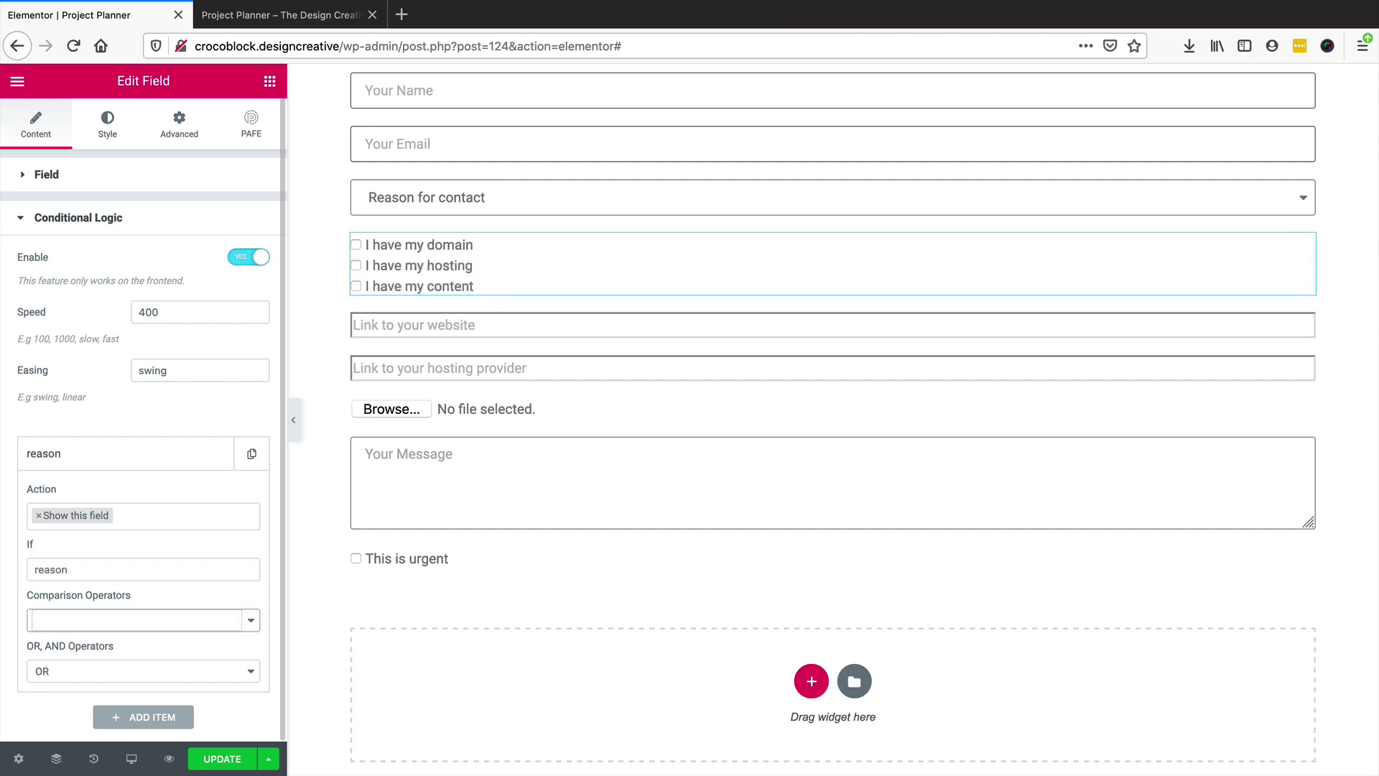
pyautogui.click(88, 622)
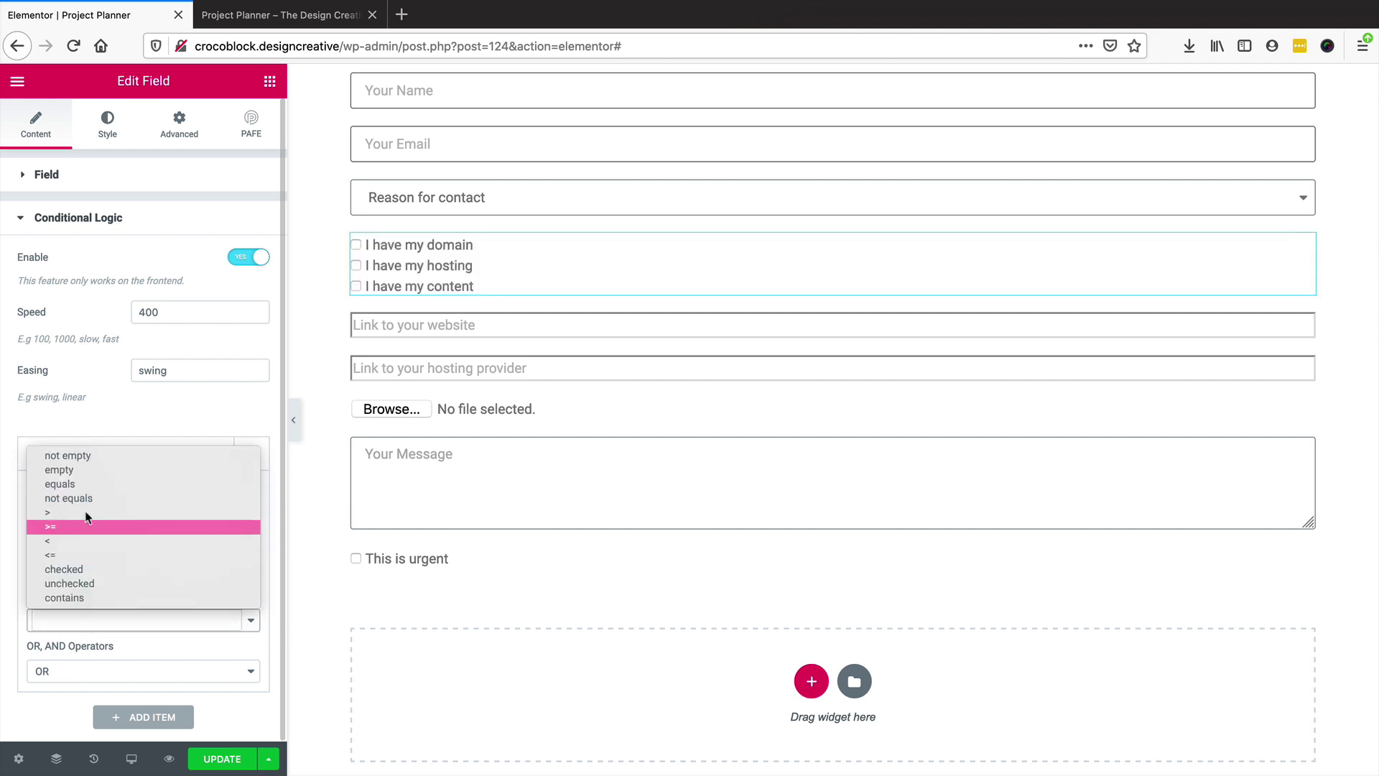
pyautogui.click(69, 474)
pyautogui.click(74, 617)
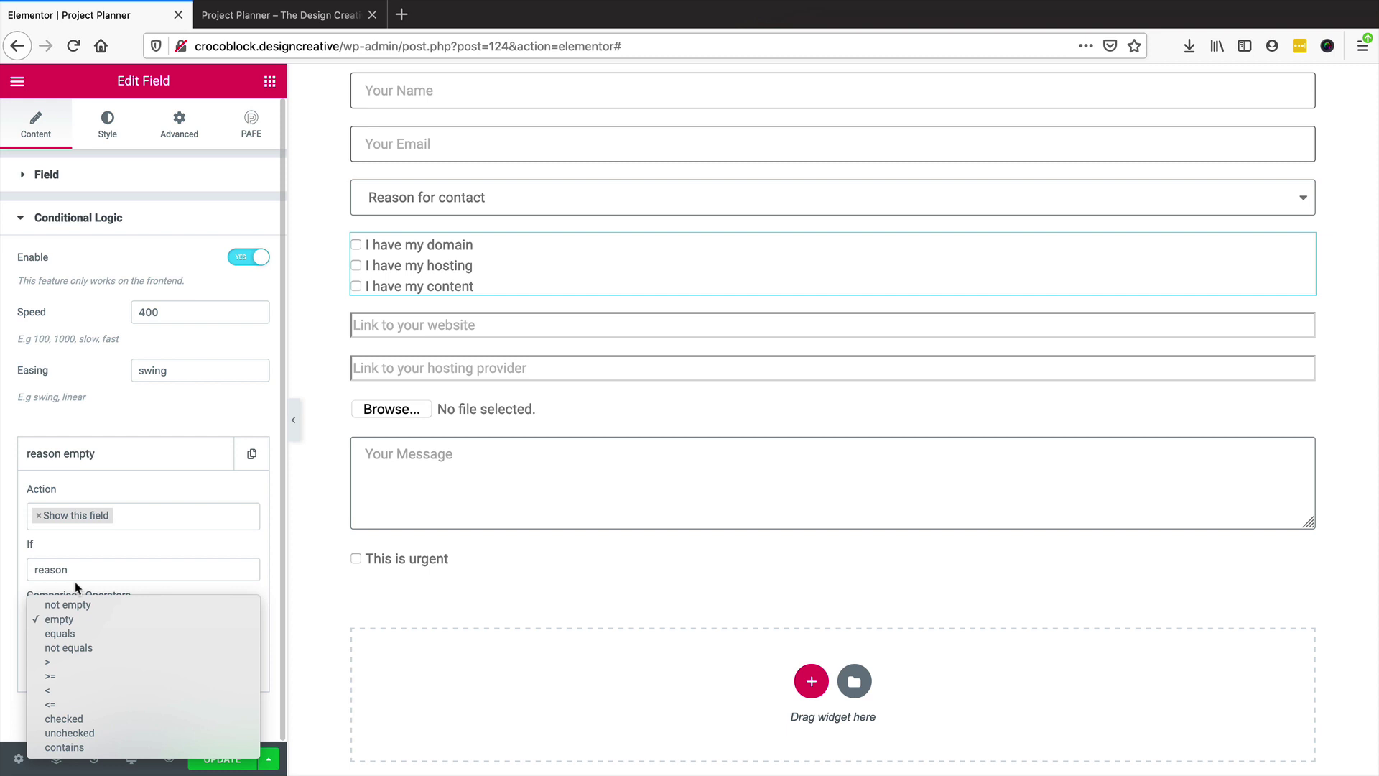
pyautogui.click(82, 634)
pyautogui.click(78, 721)
pyautogui.write('web')
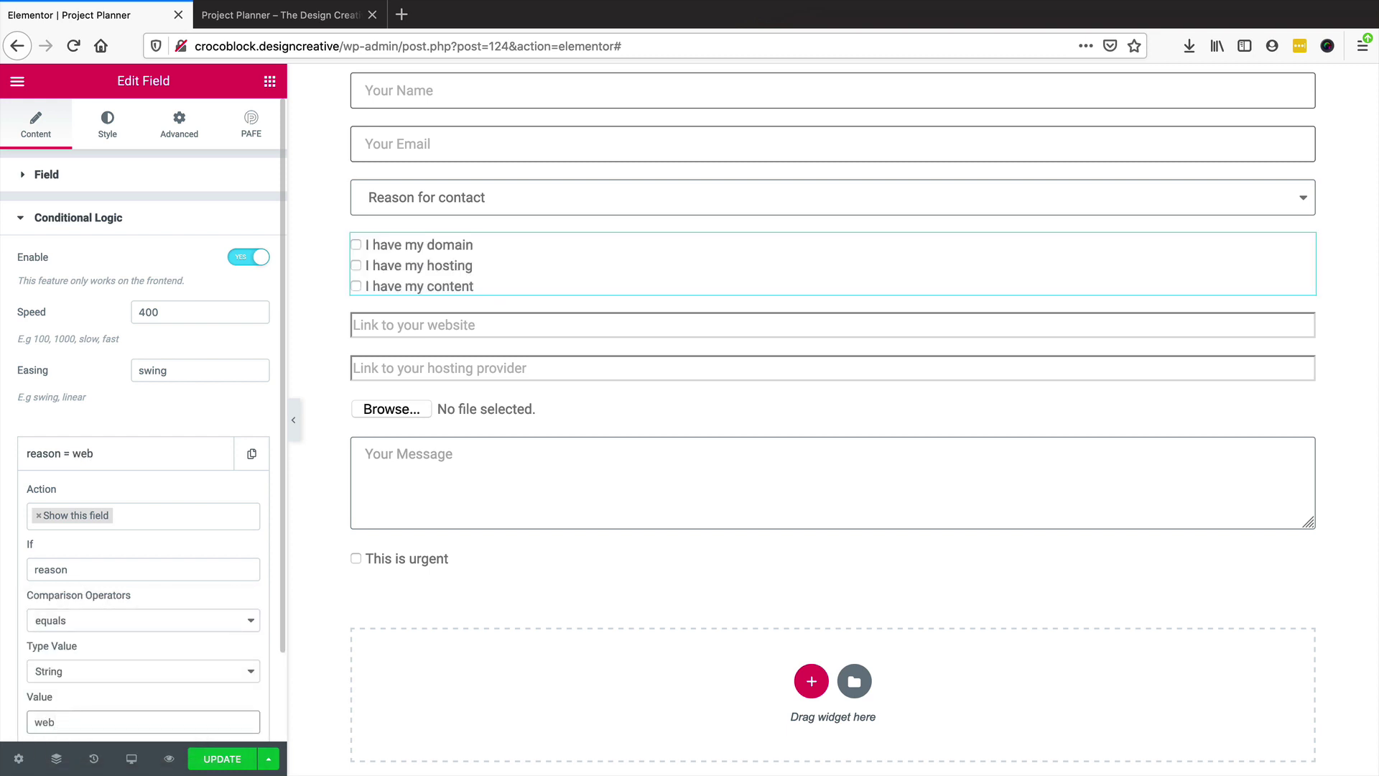
pyautogui.write('_design')
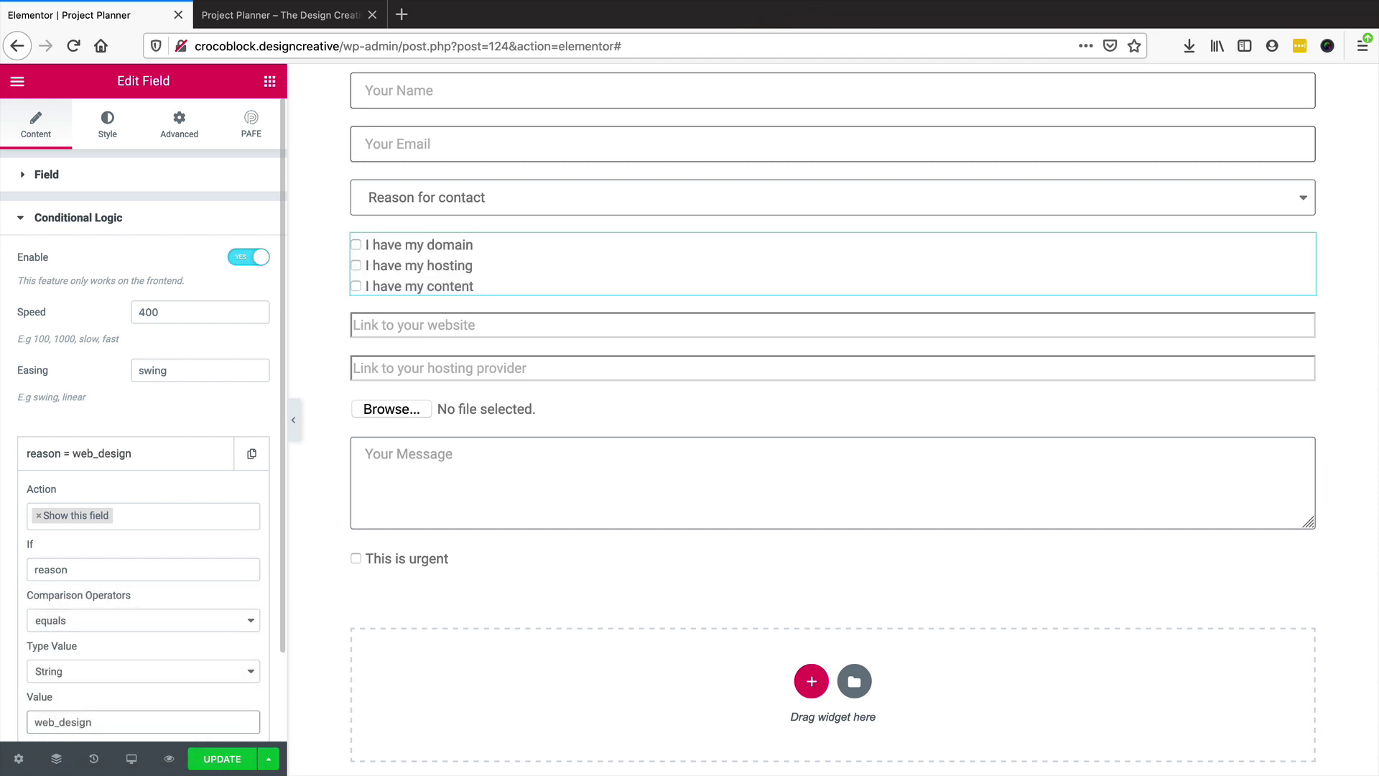
# Update the page, reload the preview and test the Reason for contact dropdown with Logo Design, SEO and Web Design
pyautogui.click(222, 758)
pyautogui.click(291, 16)
pyautogui.press('super+r')
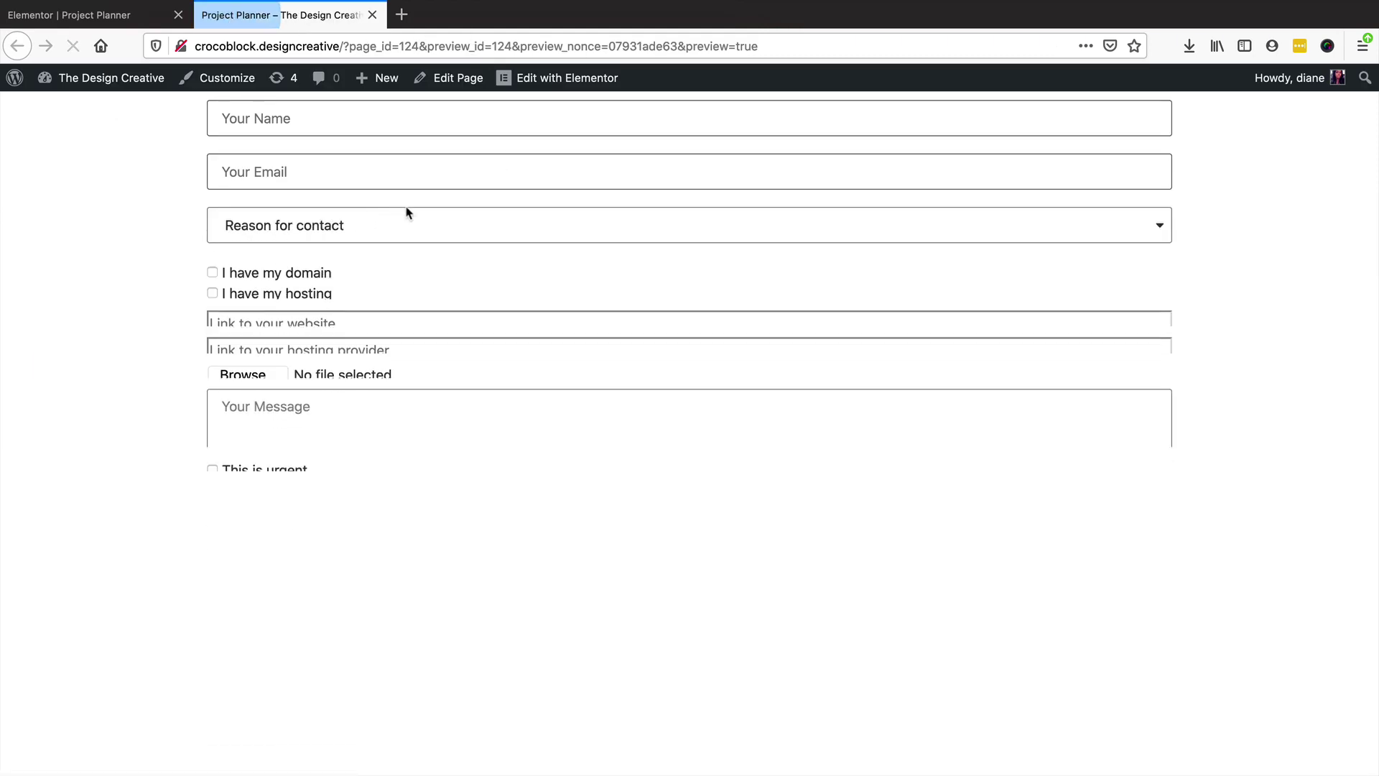
pyautogui.click(353, 225)
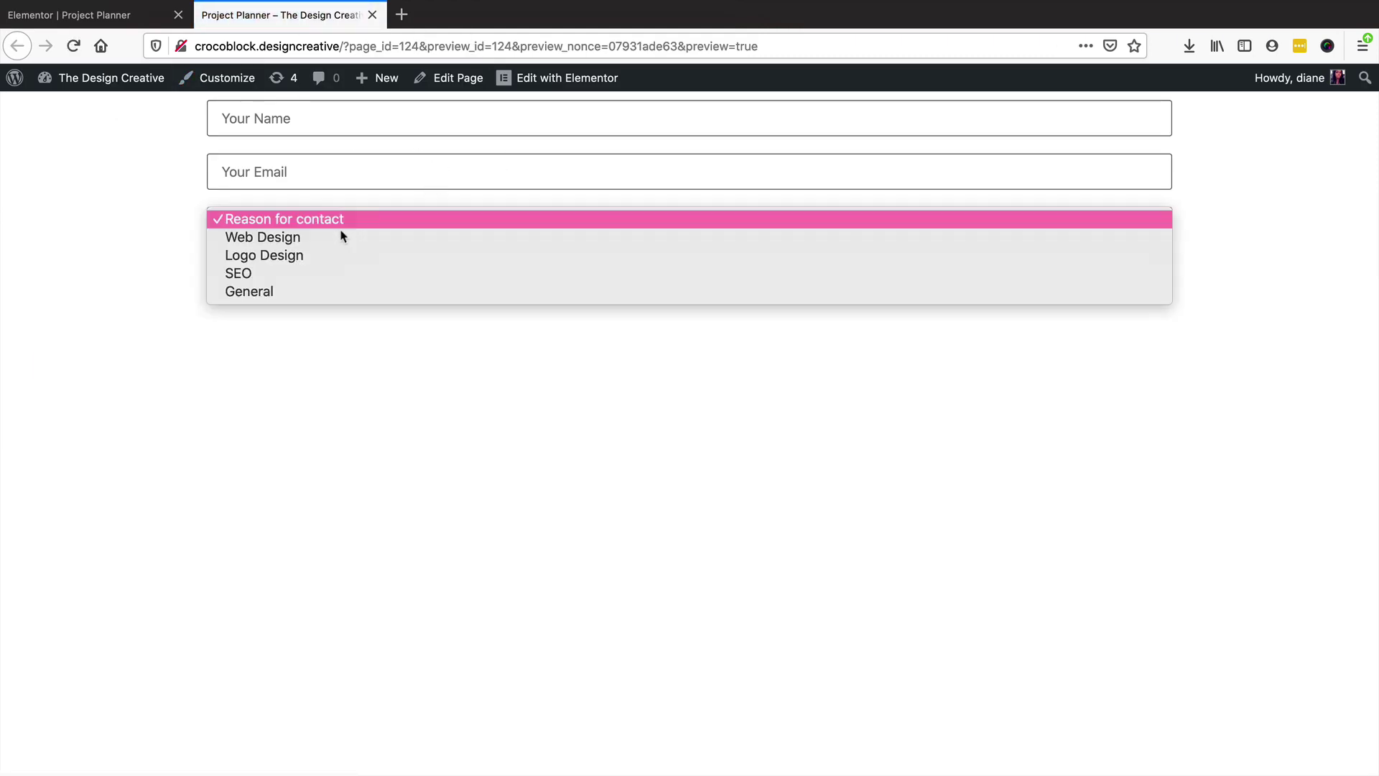
pyautogui.click(320, 257)
pyautogui.click(329, 228)
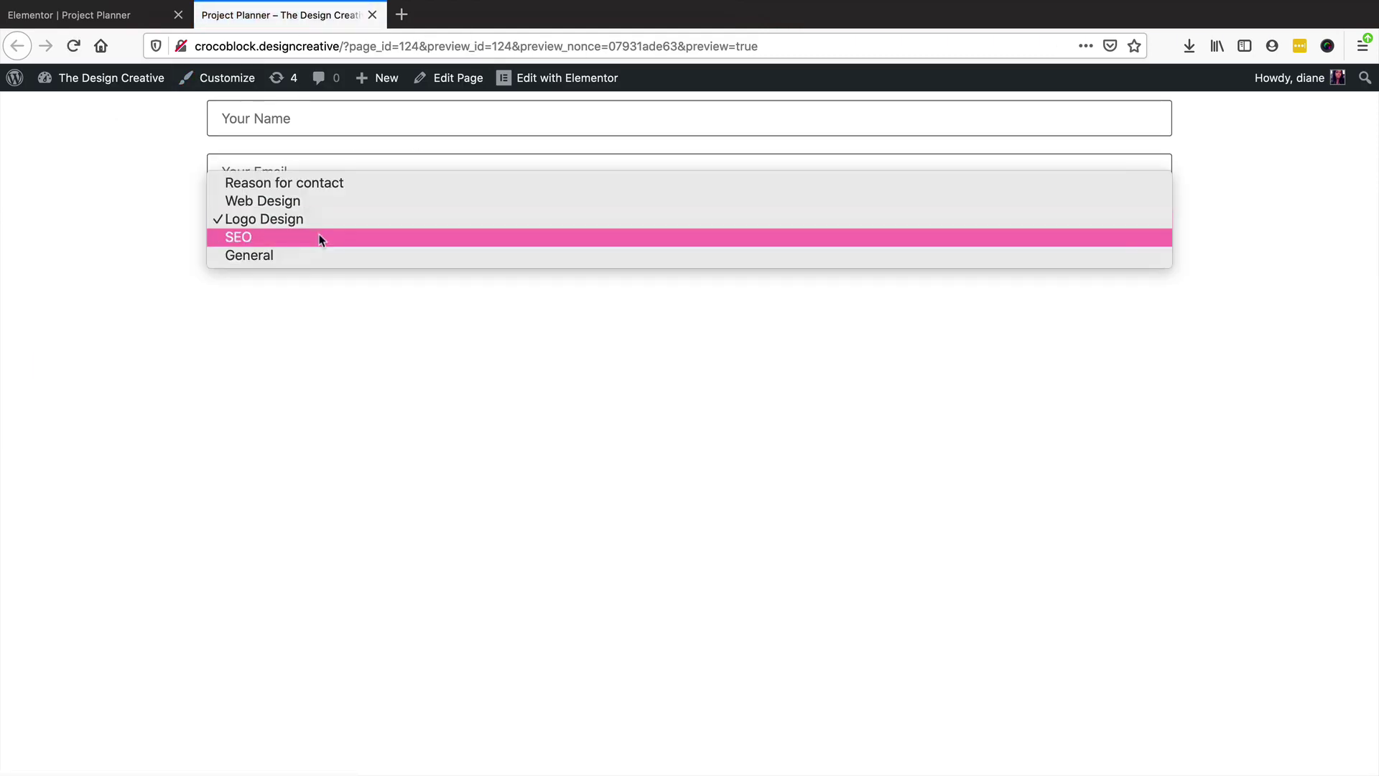
pyautogui.click(320, 237)
pyautogui.click(318, 235)
pyautogui.click(302, 183)
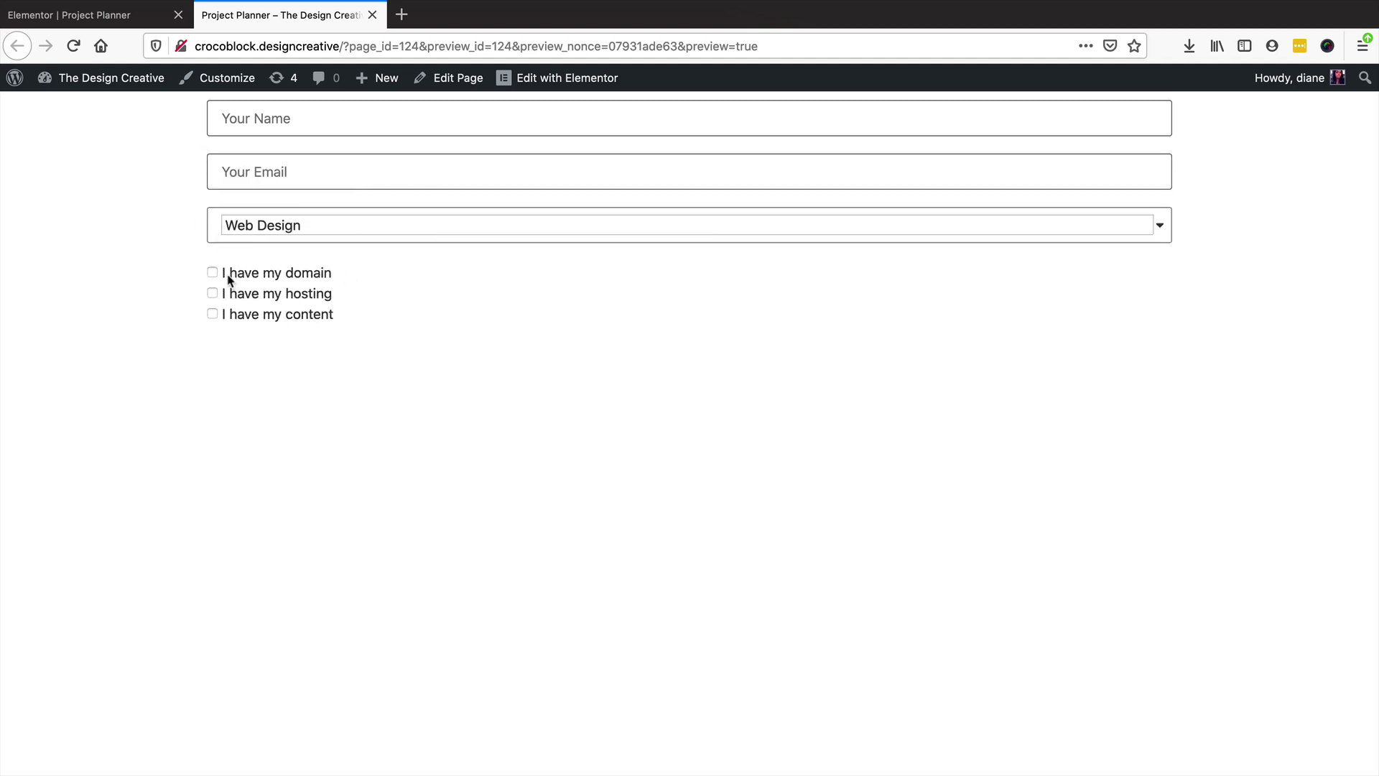
# Check the domain, hosting and content boxes in the preview to test their dependent fields, and return to the editor
pyautogui.click(214, 273)
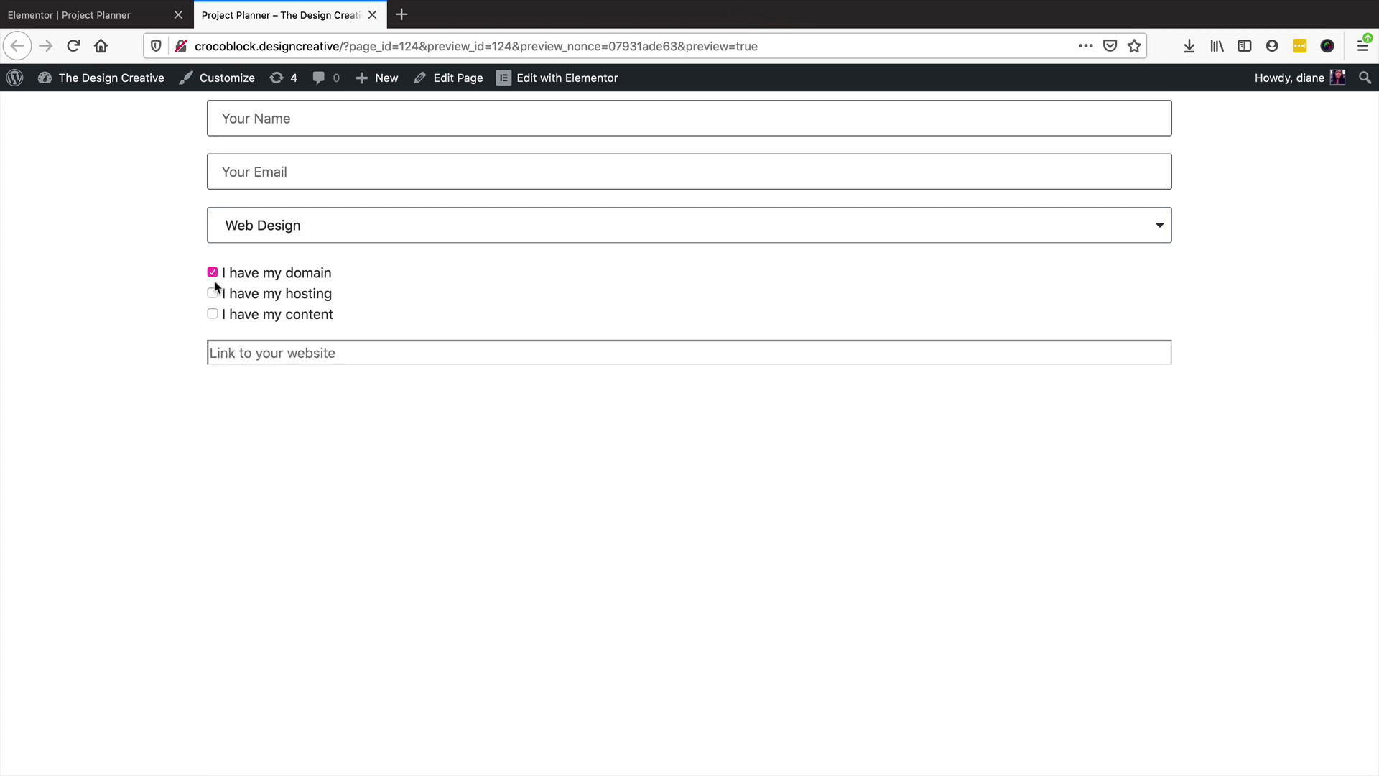
pyautogui.click(212, 294)
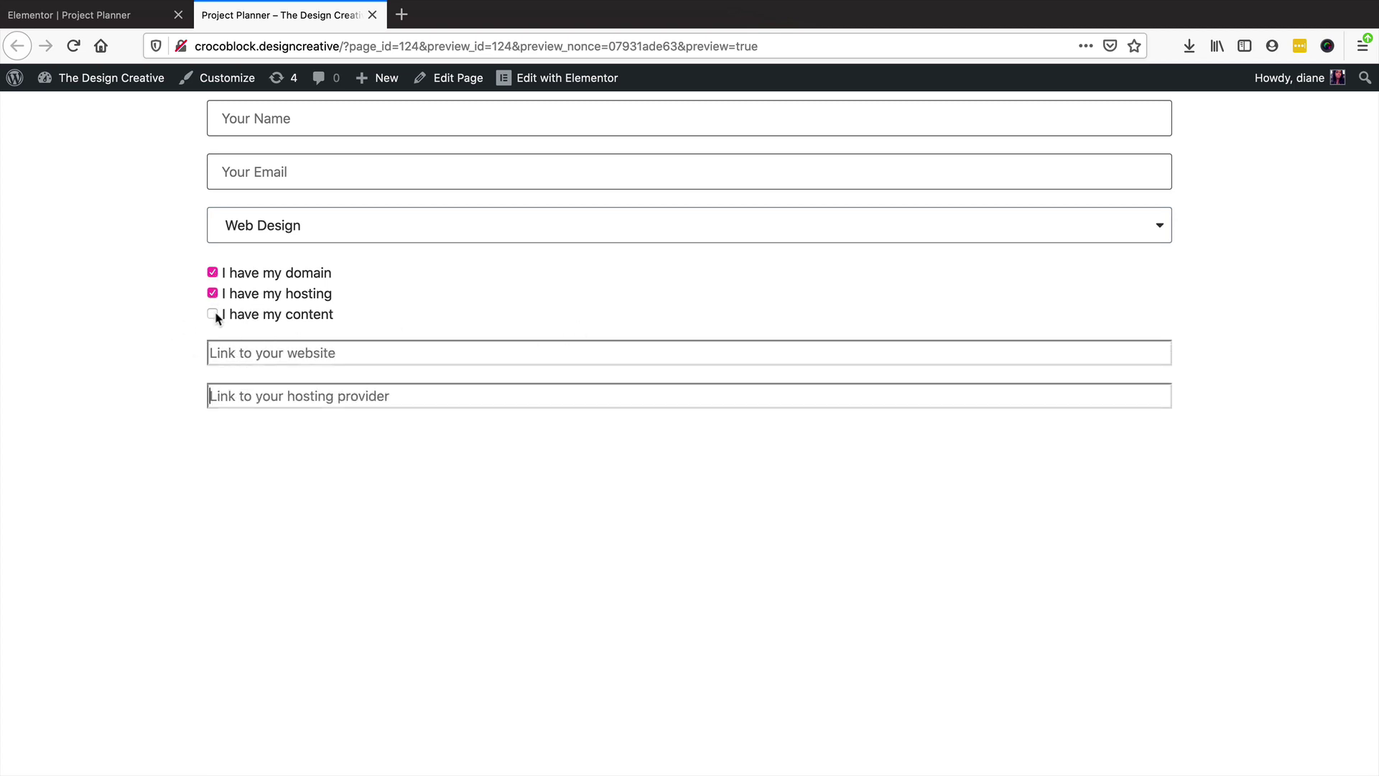
pyautogui.click(213, 315)
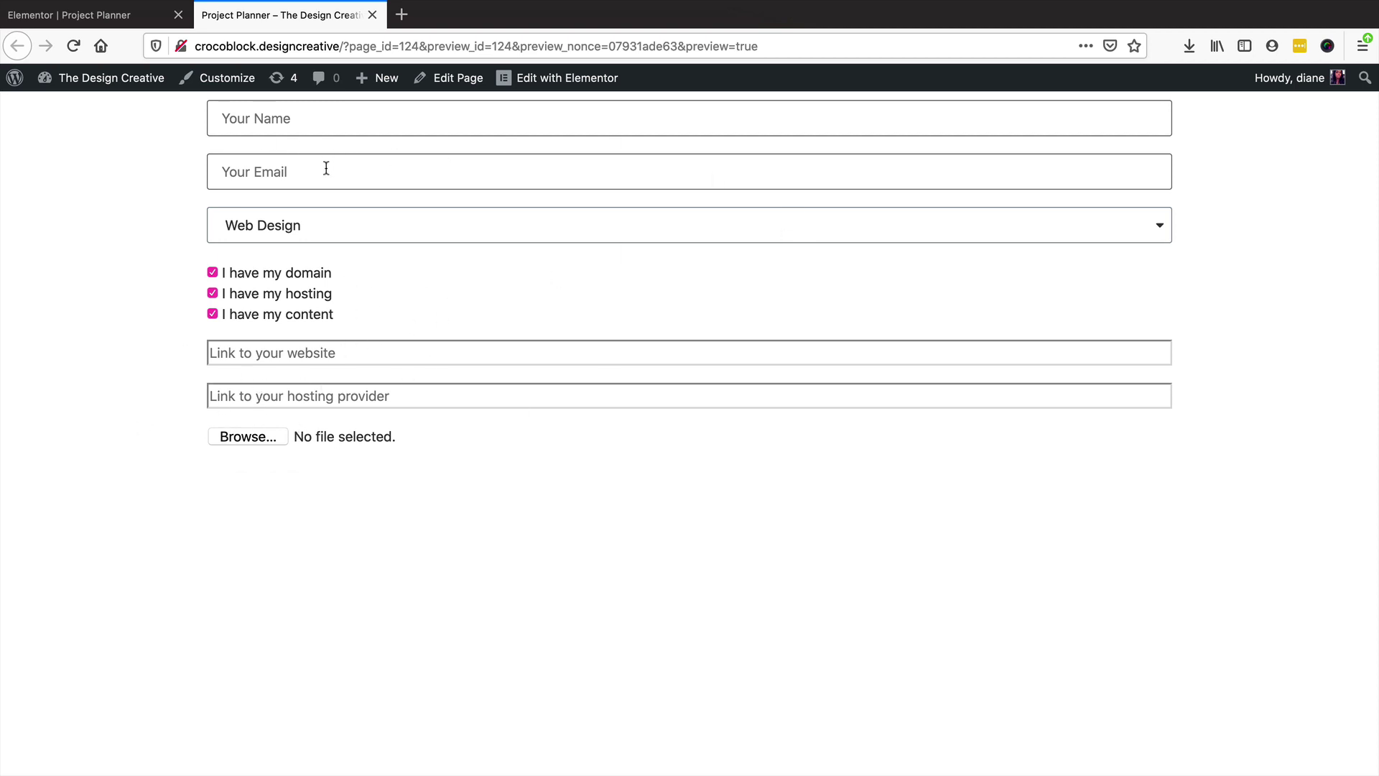
pyautogui.click(102, 16)
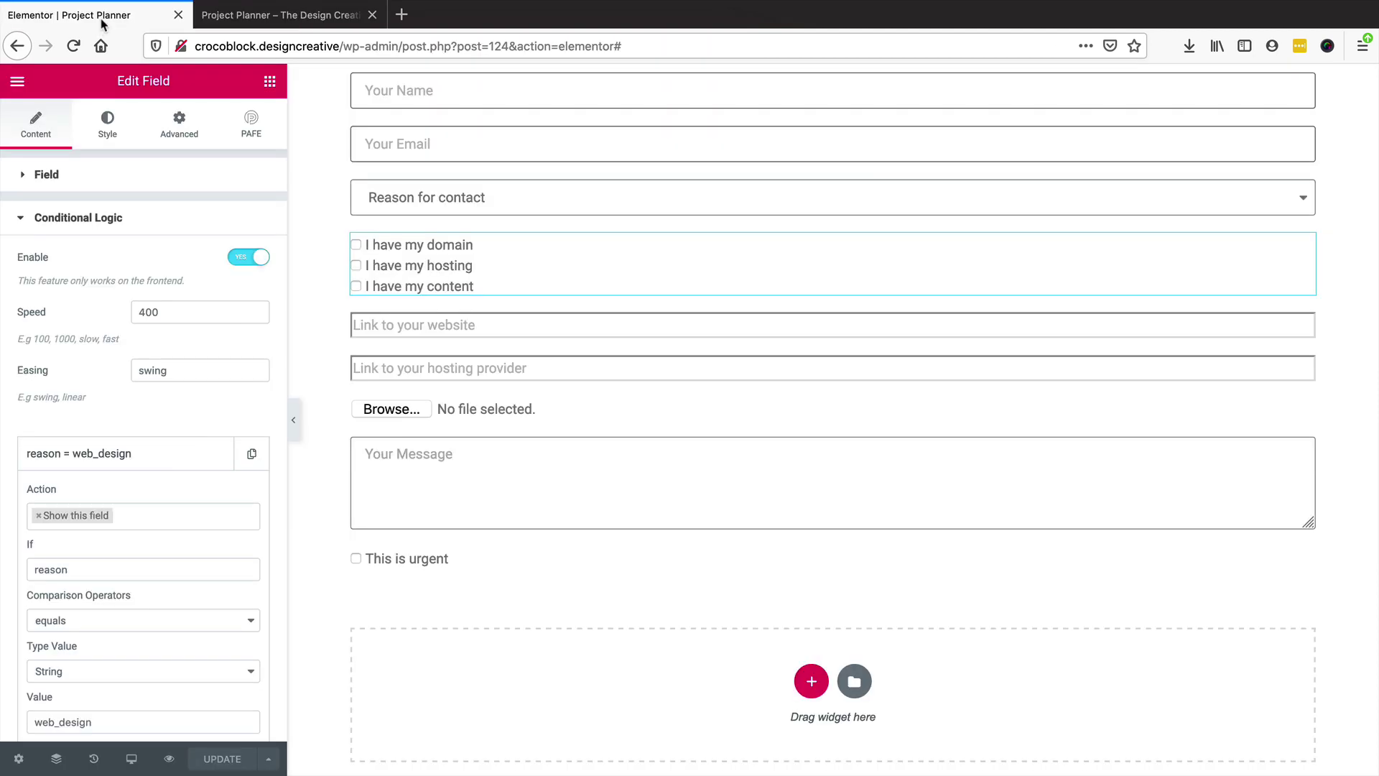
pyautogui.click(170, 458)
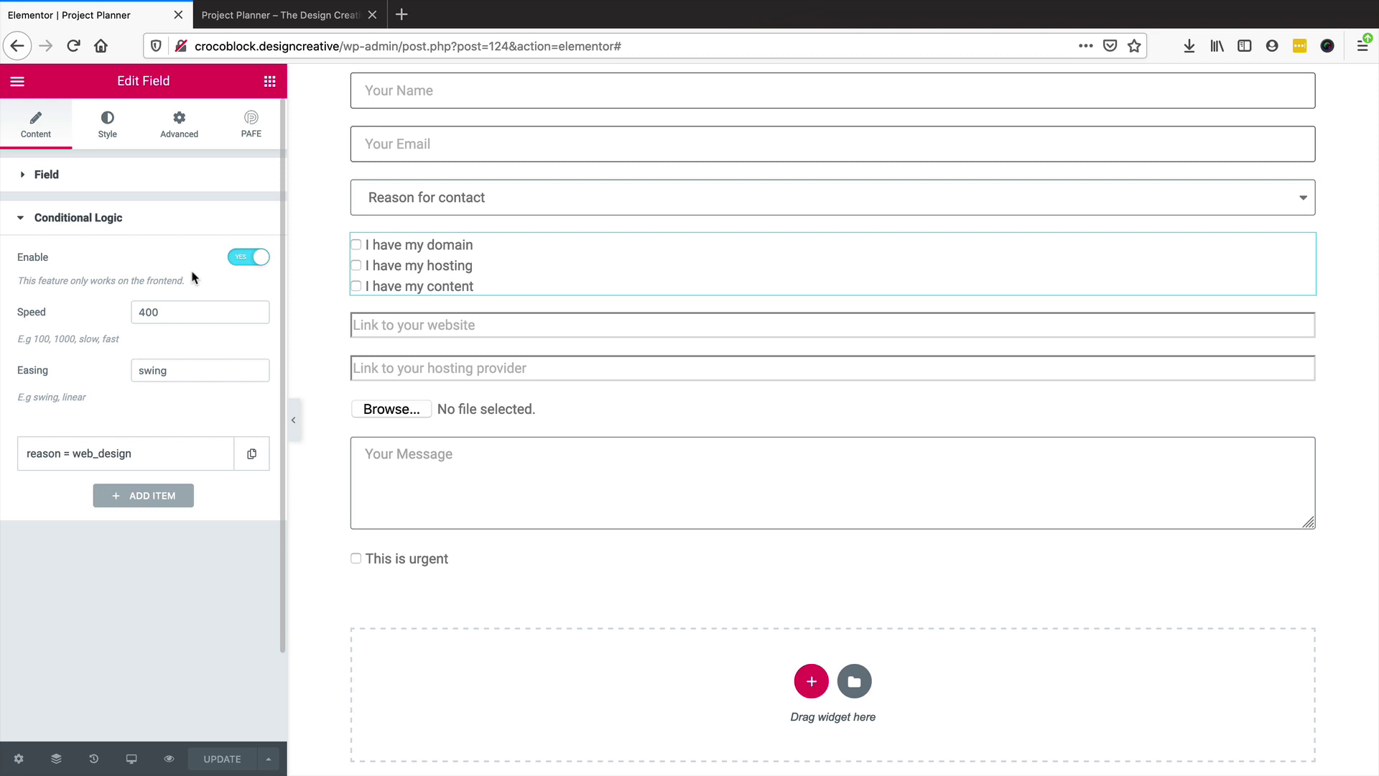
pyautogui.click(279, 24)
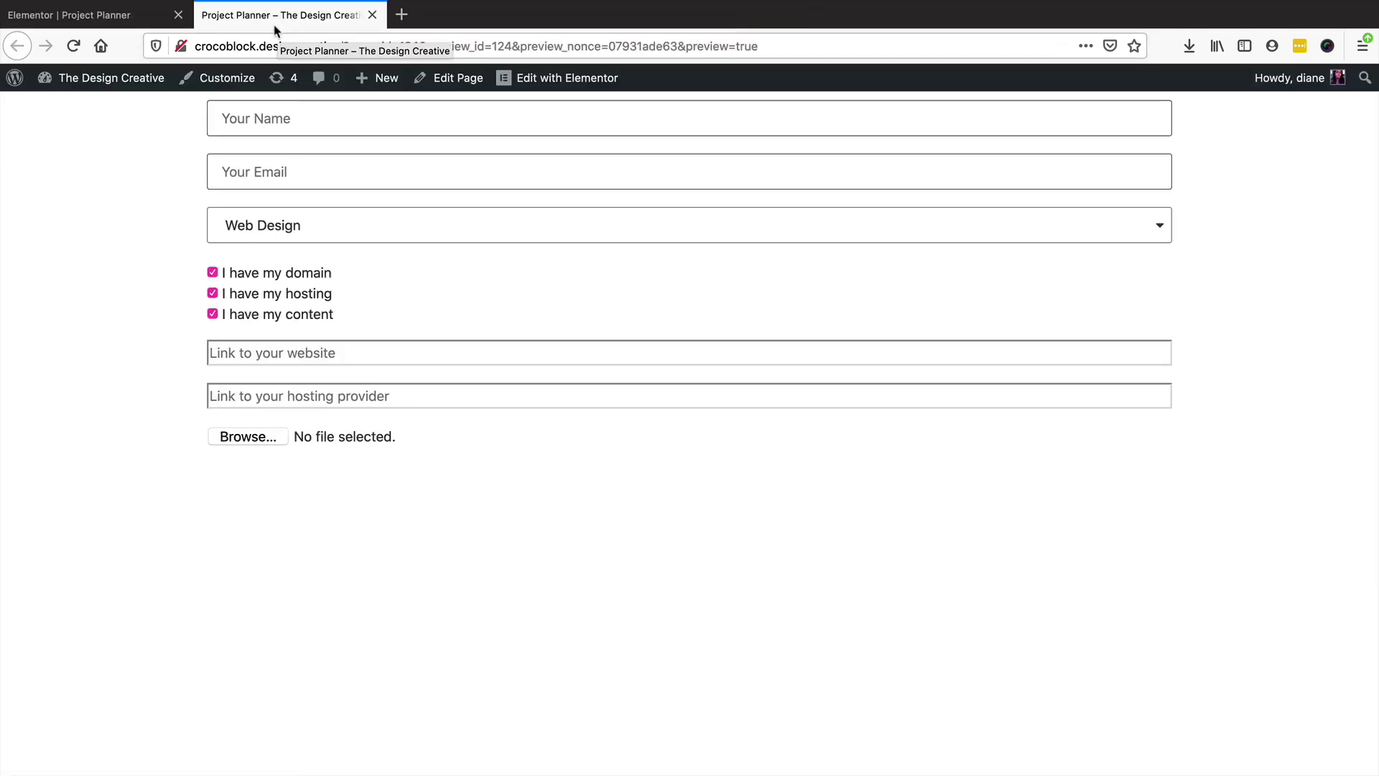
pyautogui.click(138, 20)
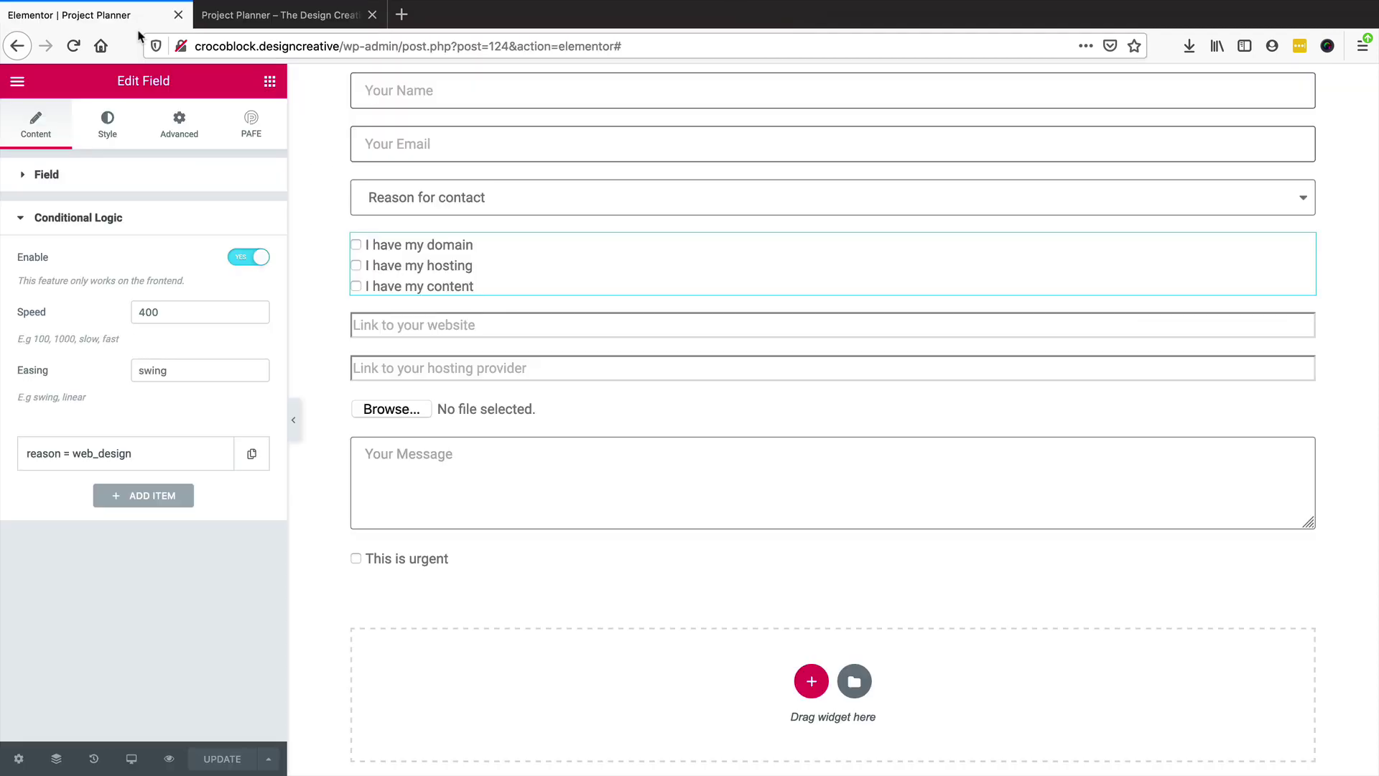
# Search the widgets for submit and place a Submit widget below the This is urgent checkbox
pyautogui.click(269, 82)
pyautogui.click(302, 16)
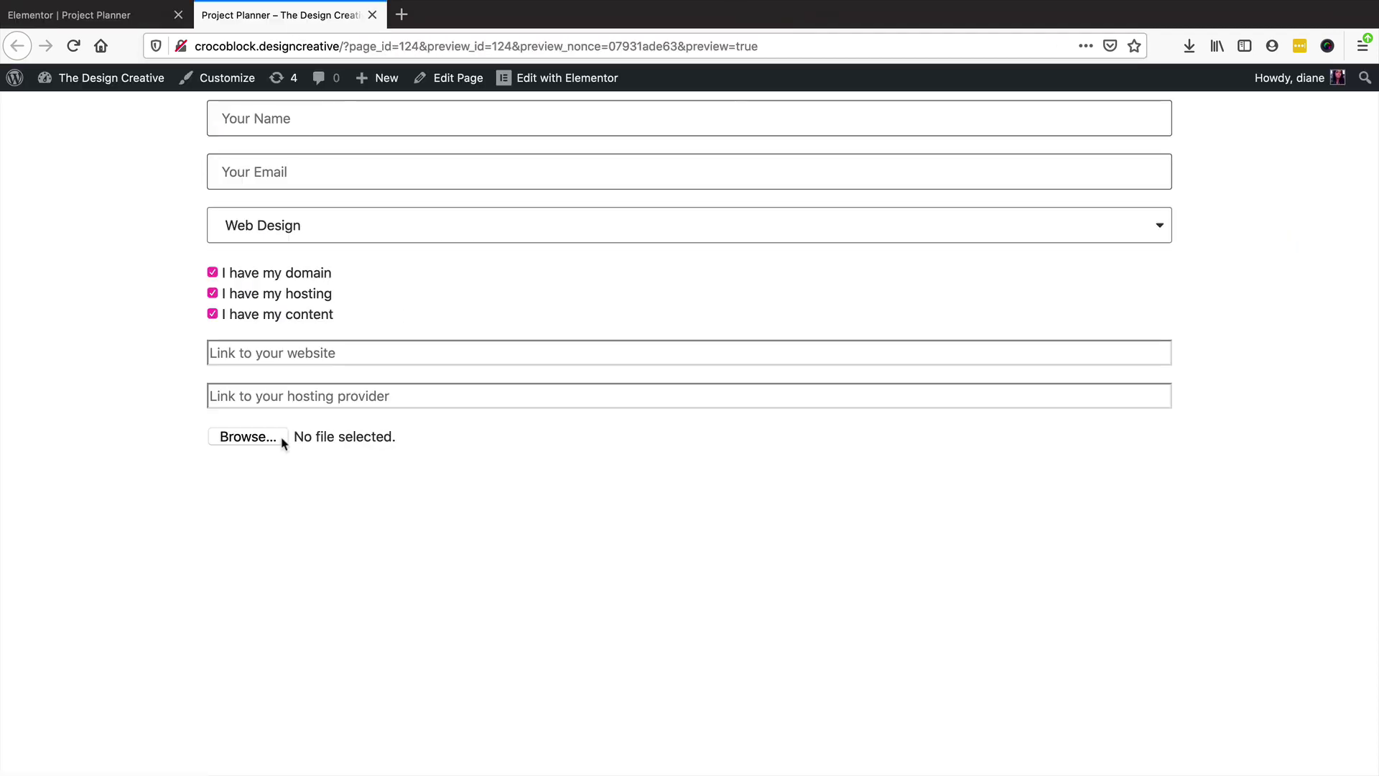
pyautogui.click(108, 14)
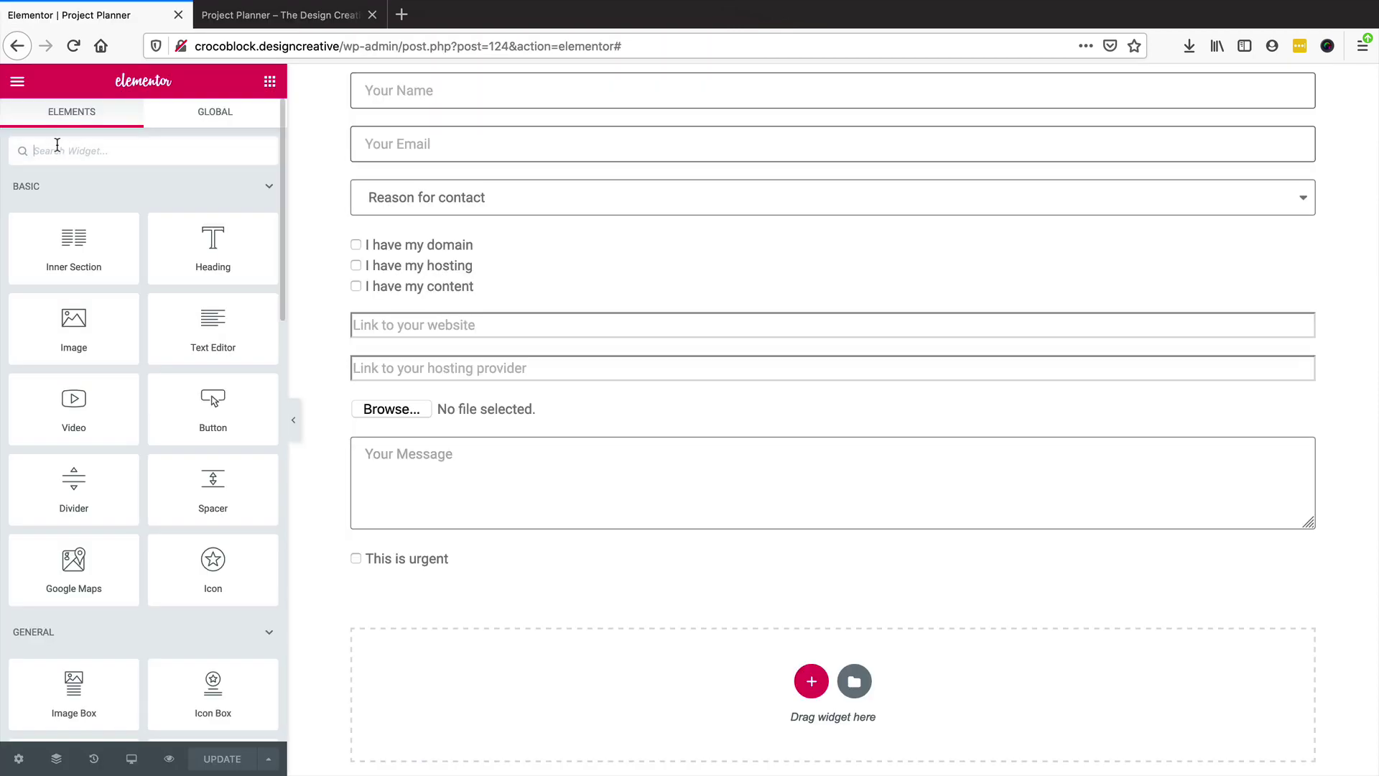
pyautogui.write('submit')
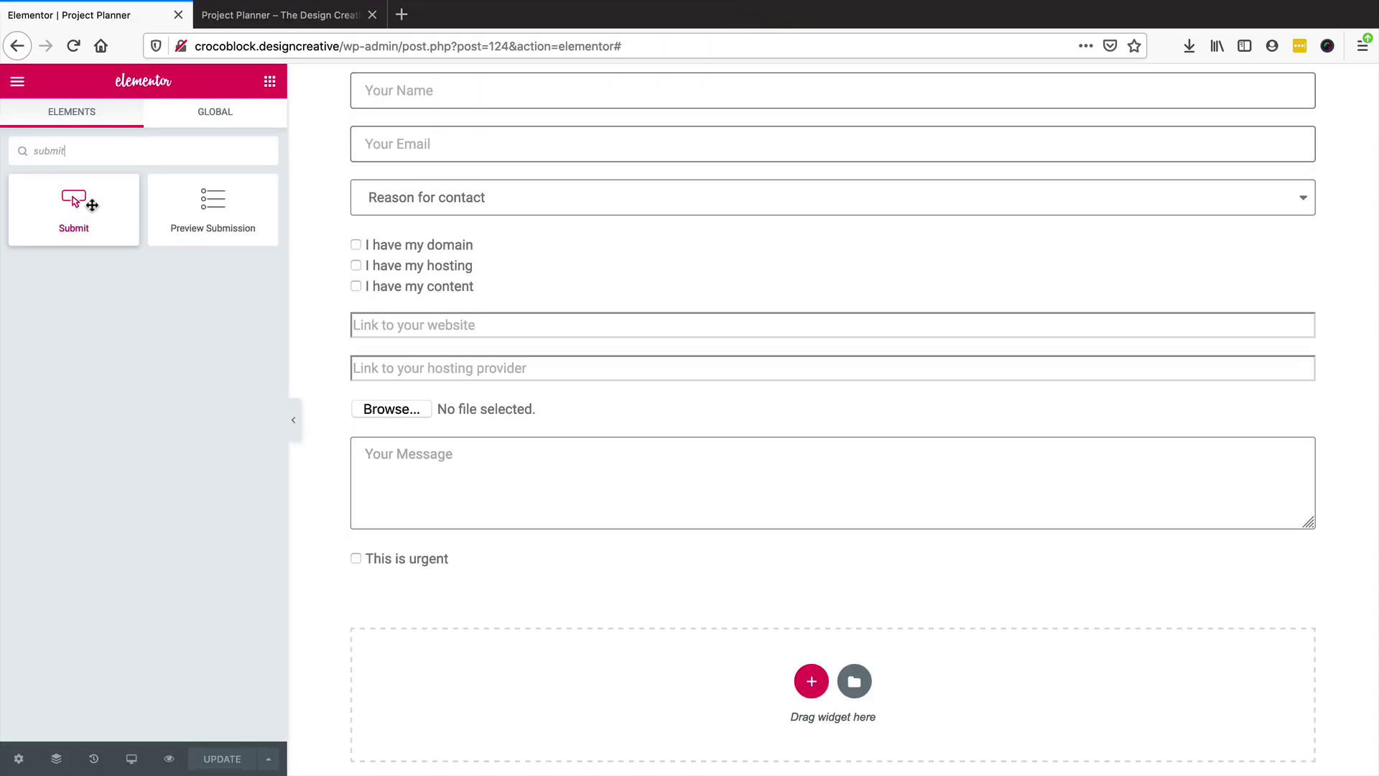
pyautogui.moveTo(74, 201); pyautogui.dragTo(411, 572)
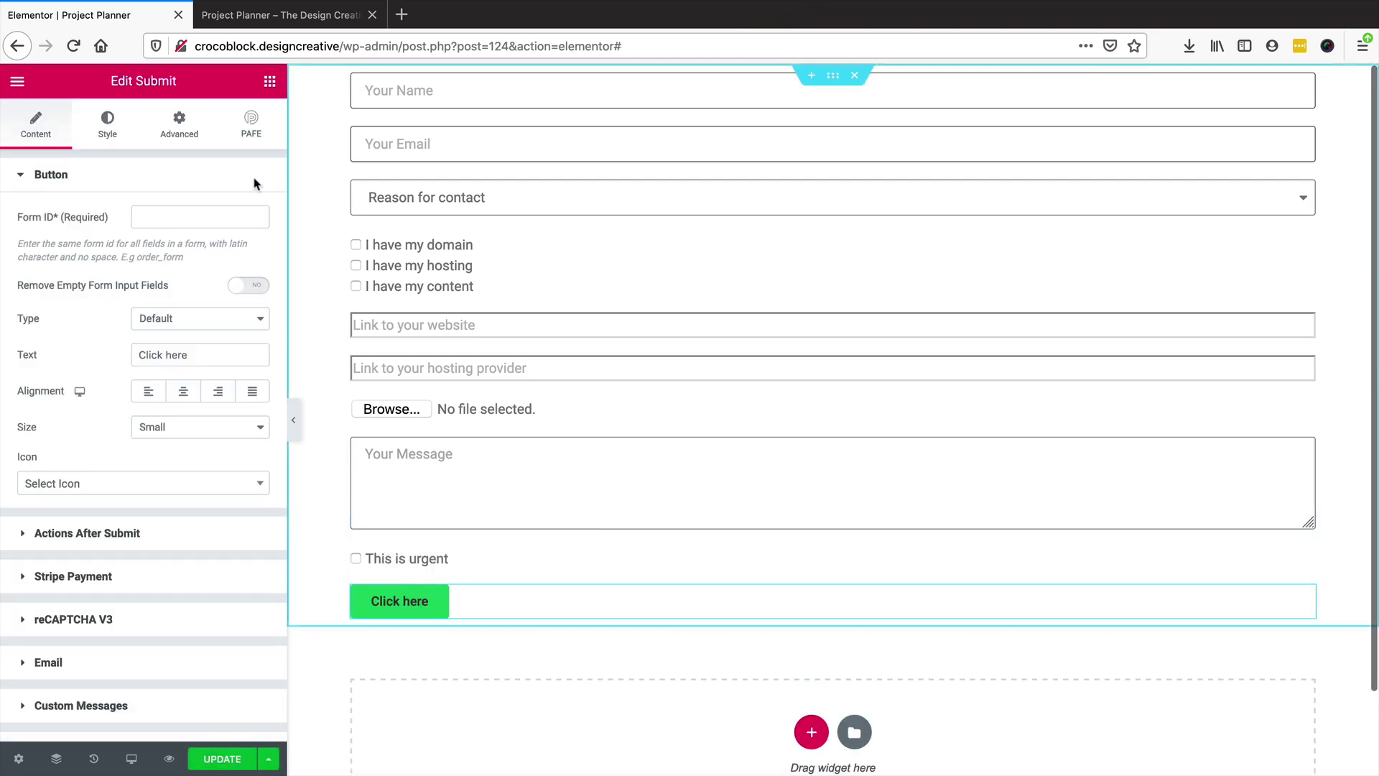
# Copy the form ID projectplanner from the Your Message field into the Submit button's Form ID
pyautogui.click(179, 216)
pyautogui.click(496, 466)
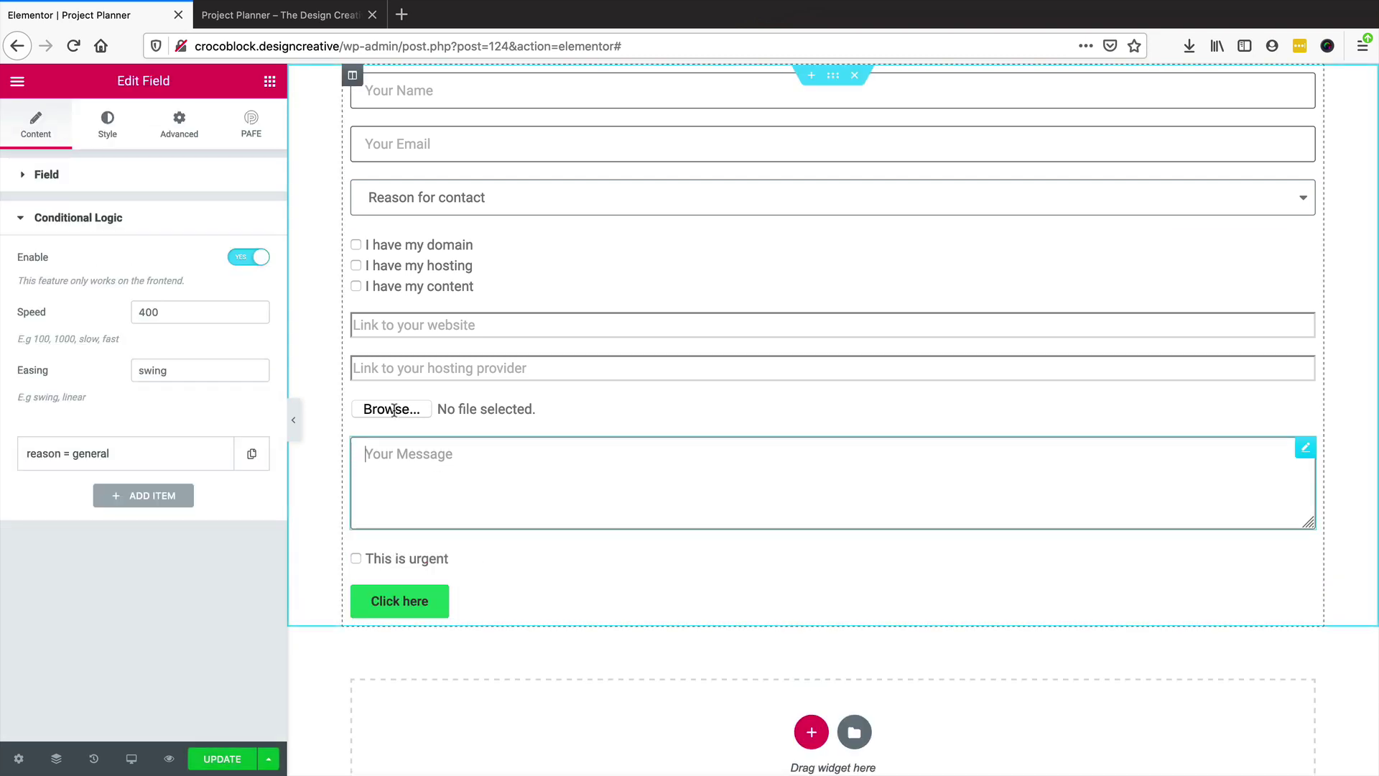
pyautogui.click(62, 175)
pyautogui.moveTo(252, 217); pyautogui.dragTo(74, 213)
pyautogui.hotkey('ctrl', 'c')
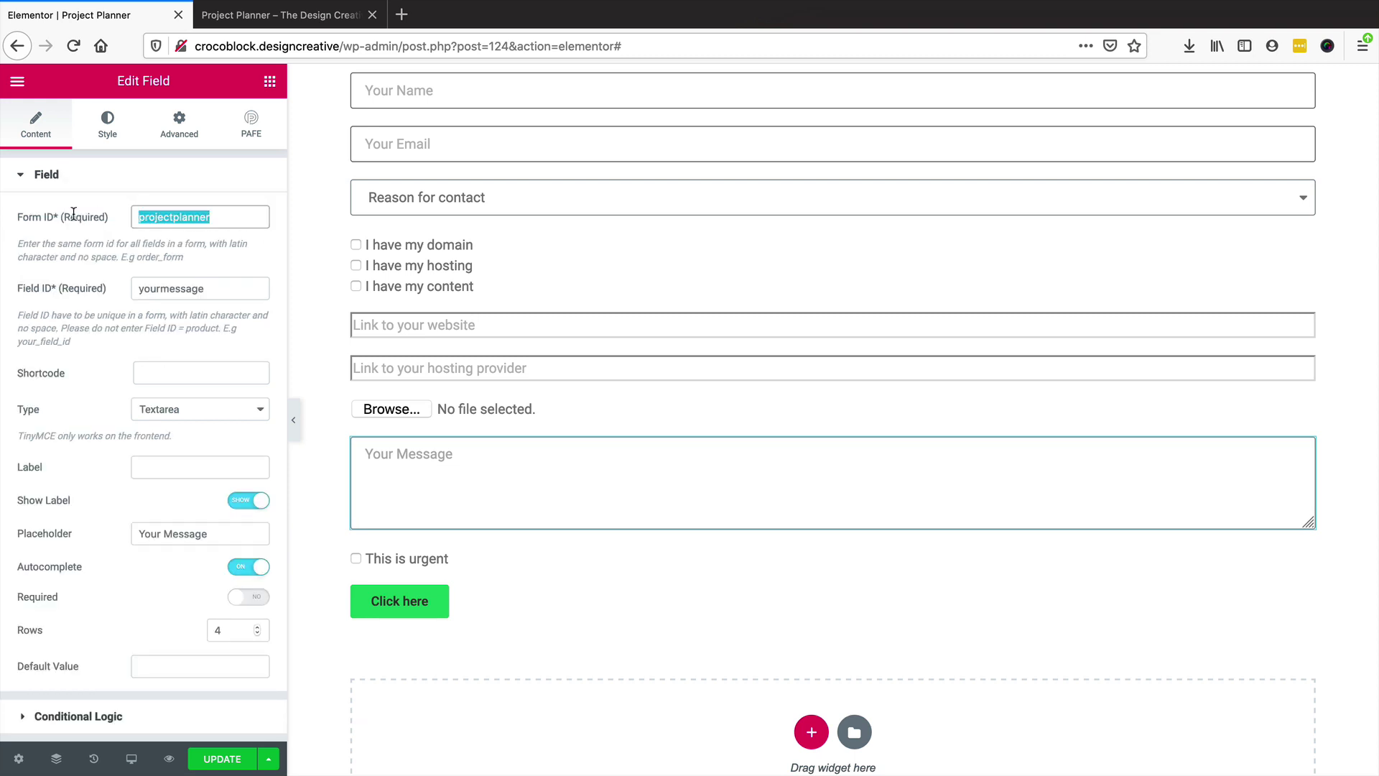
pyautogui.click(465, 603)
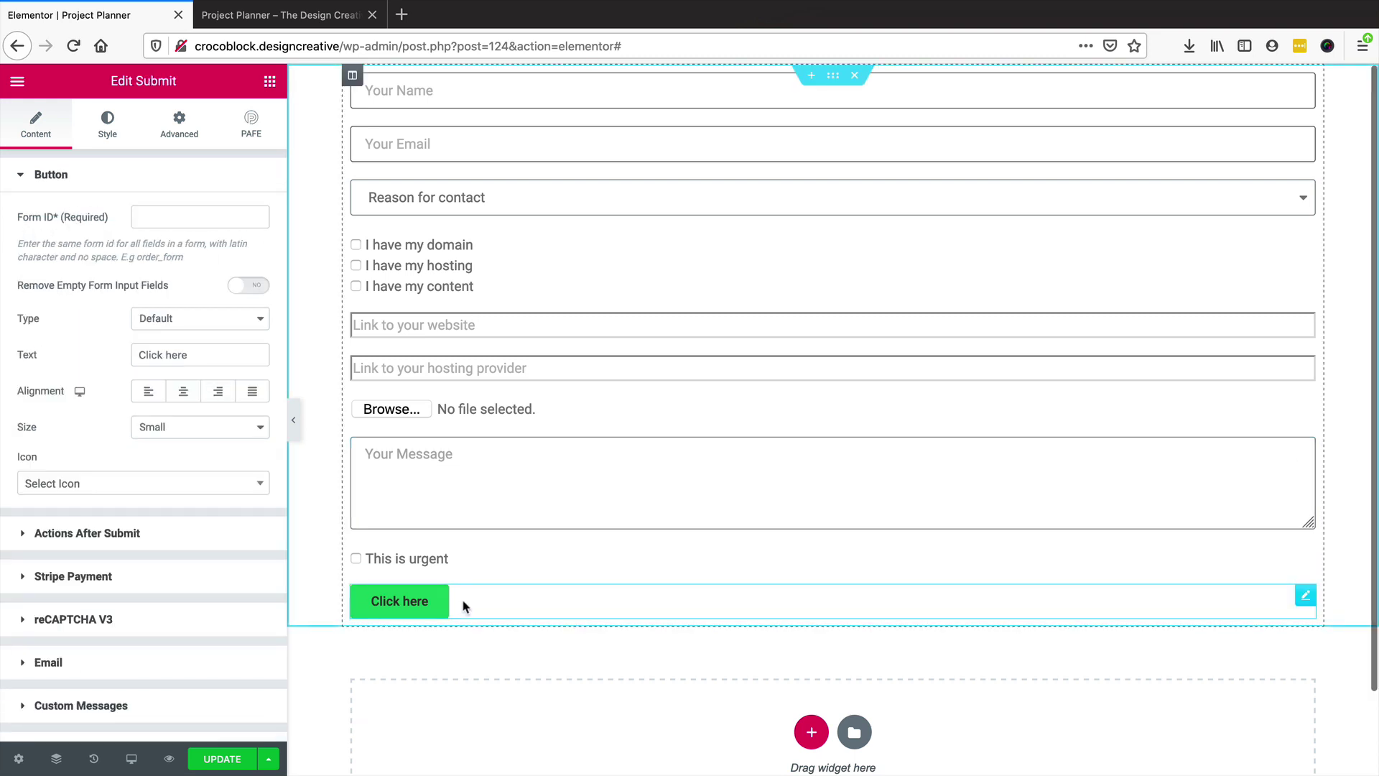
pyautogui.click(171, 215)
pyautogui.hotkey('ctrl', 'v')
# Examine the actions available after submit for the Submit button
pyautogui.scroll(-1, 158, 409)
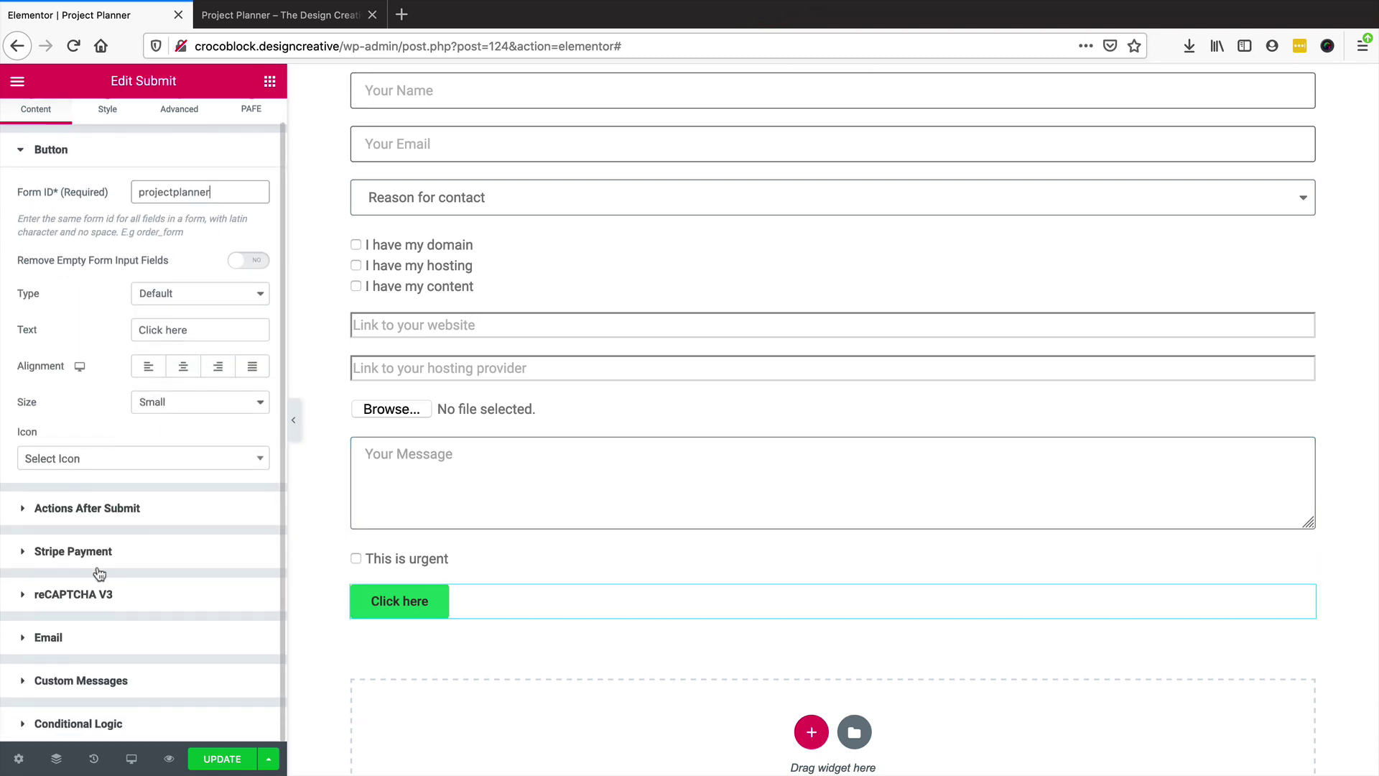
pyautogui.click(161, 508)
pyautogui.click(115, 286)
pyautogui.scroll(-3, 114, 431)
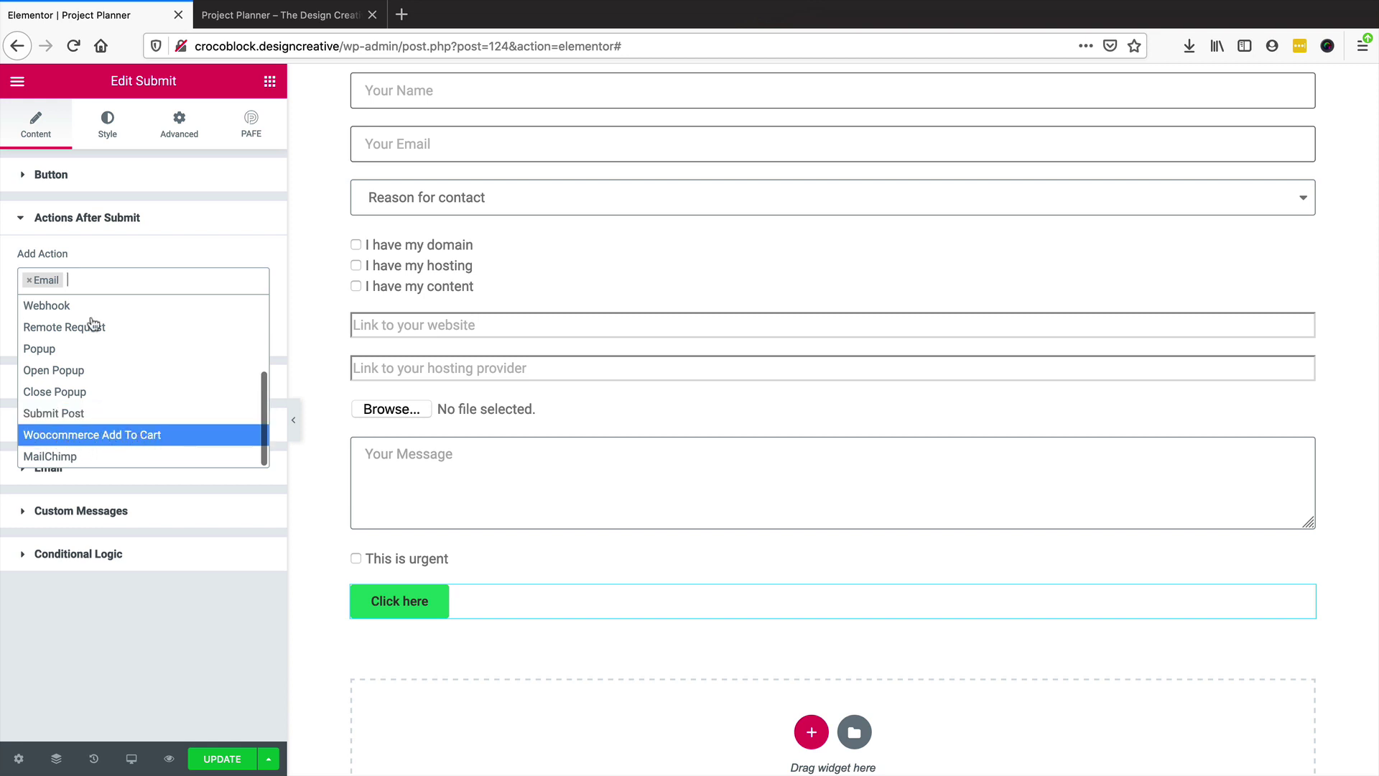
pyautogui.scroll(2, 87, 337)
pyautogui.scroll(2, 77, 370)
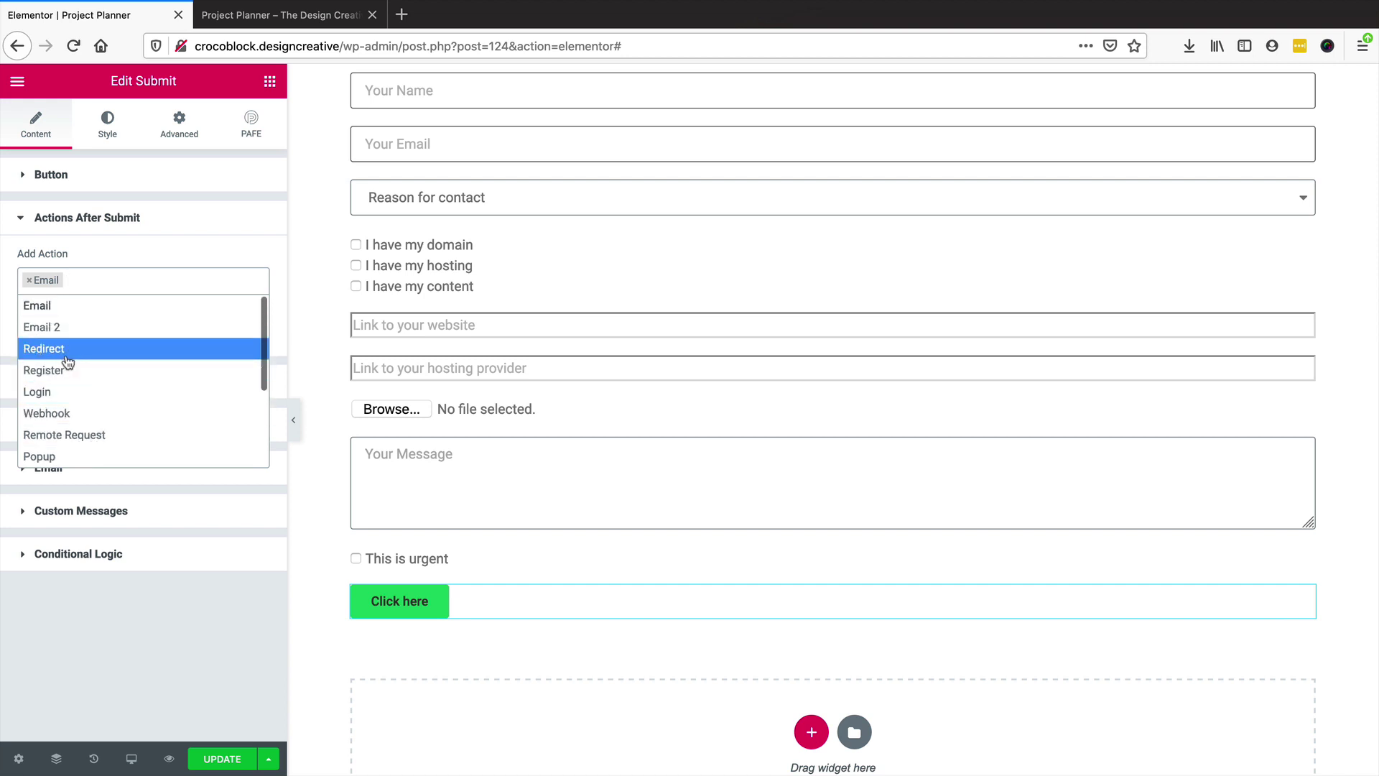
pyautogui.scroll(-1, 69, 351)
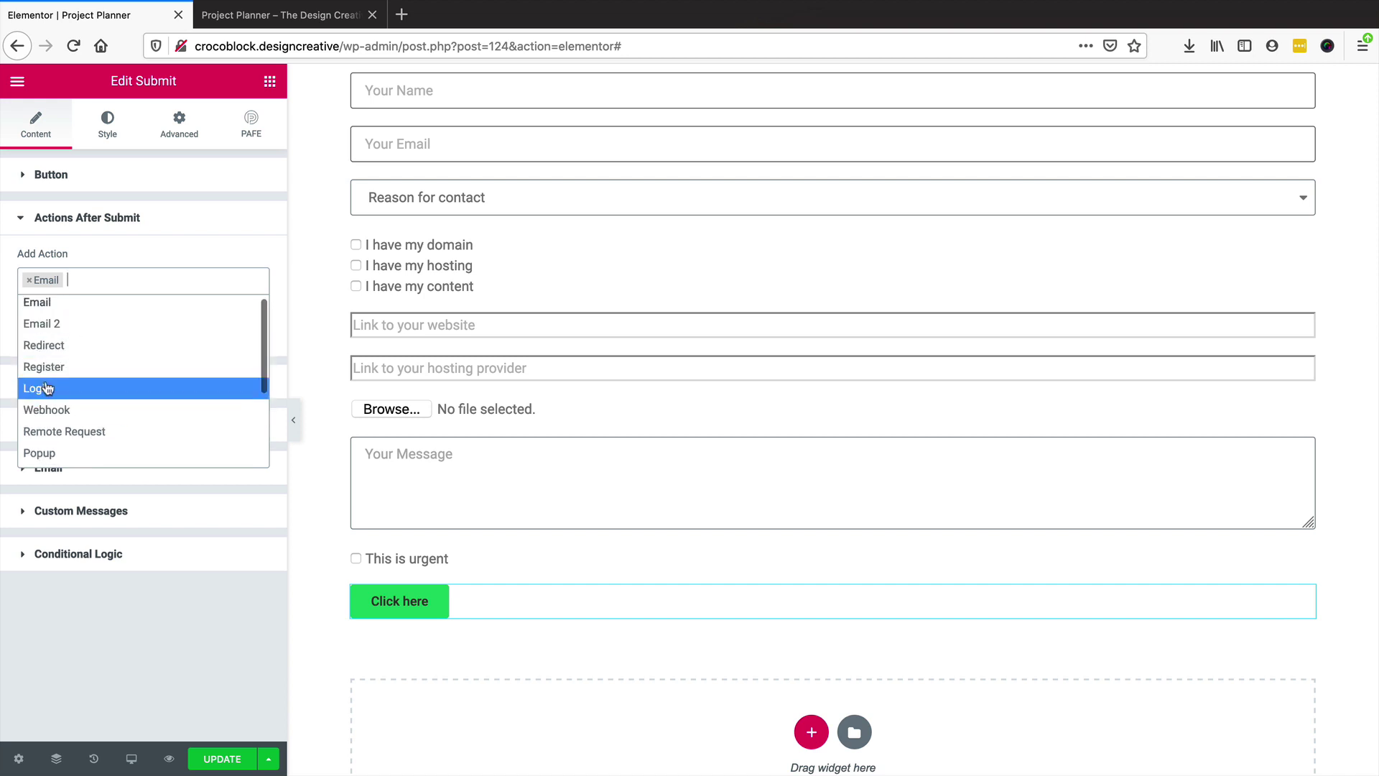
pyautogui.scroll(-3, 93, 388)
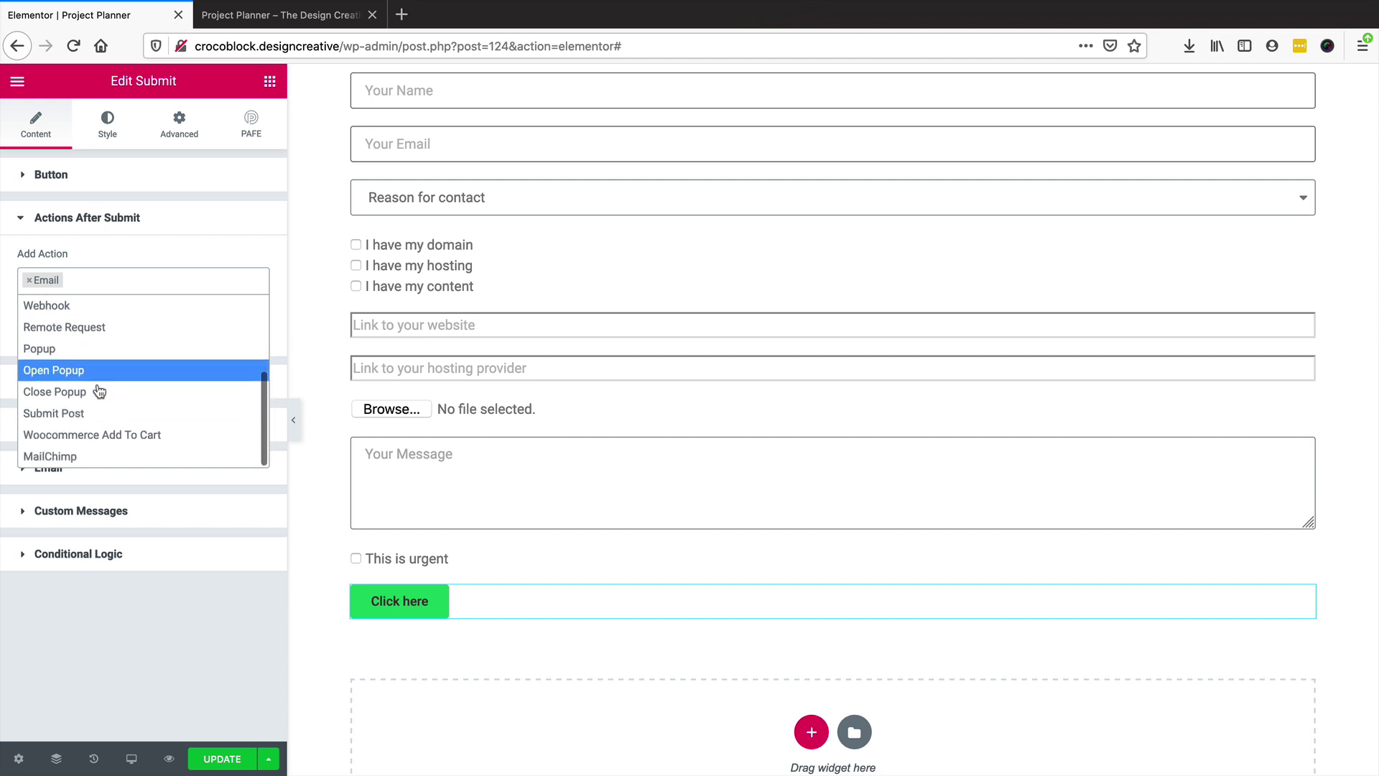
pyautogui.click(129, 246)
pyautogui.click(122, 218)
# Enable Stripe Payment for the Submit button
pyautogui.click(137, 266)
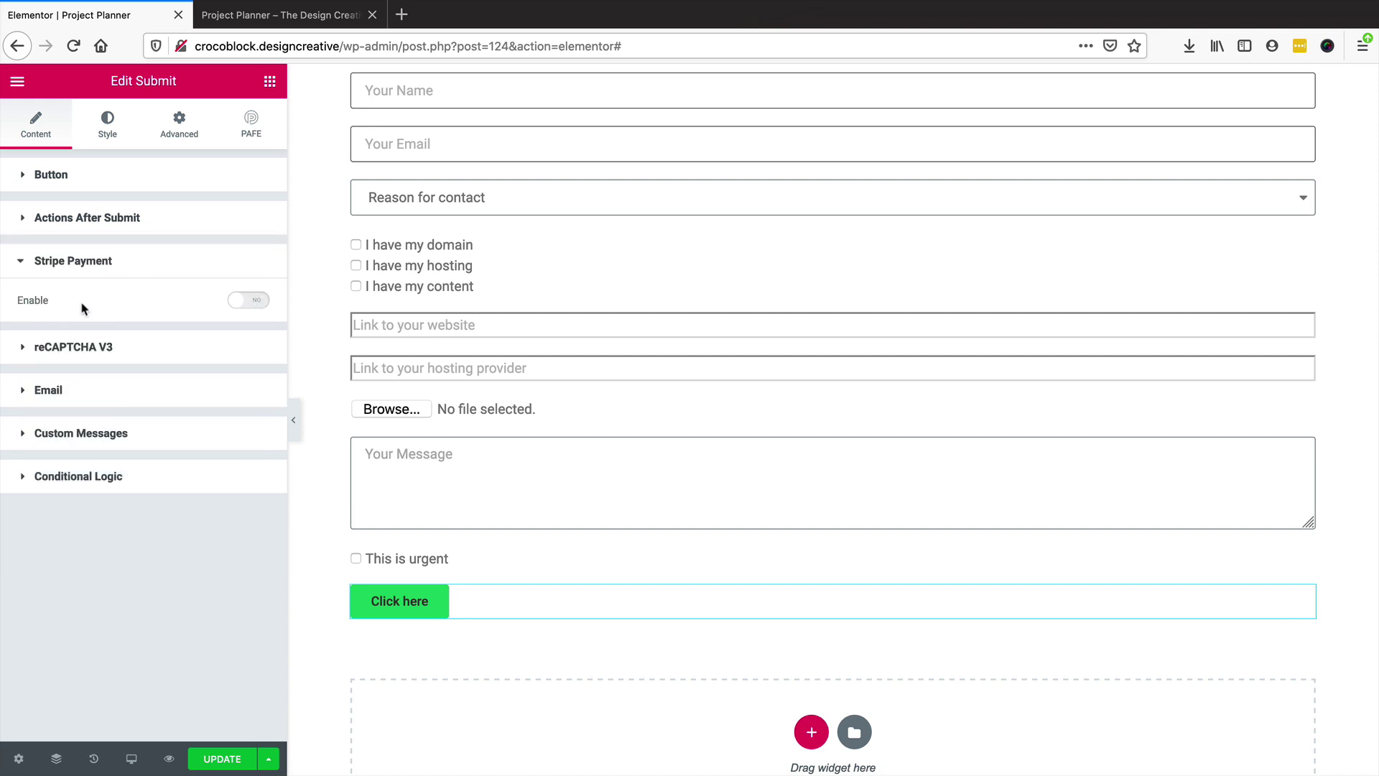
pyautogui.click(262, 299)
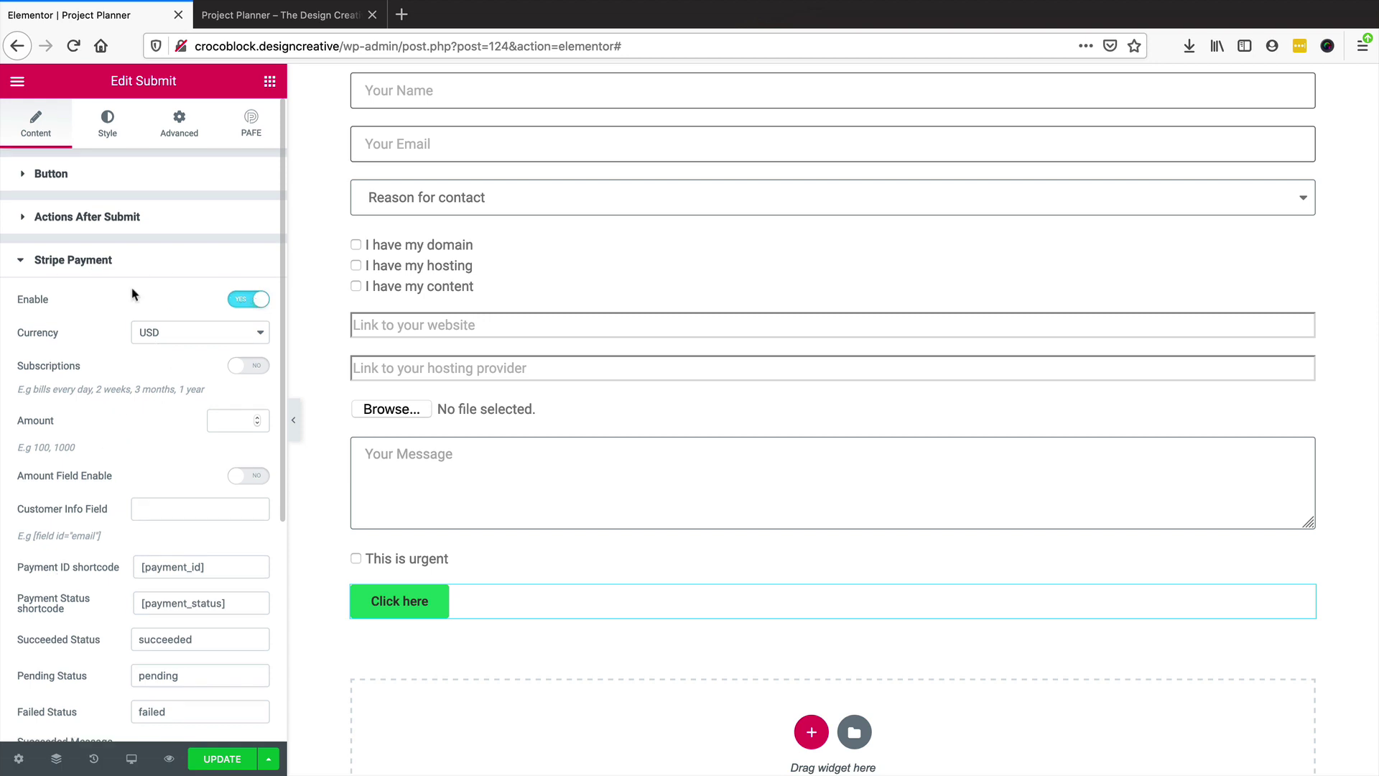
pyautogui.click(113, 263)
# Look over the Submit button's reCAPTCHA V3 and Conditional Logic settings and preview the page
pyautogui.click(124, 319)
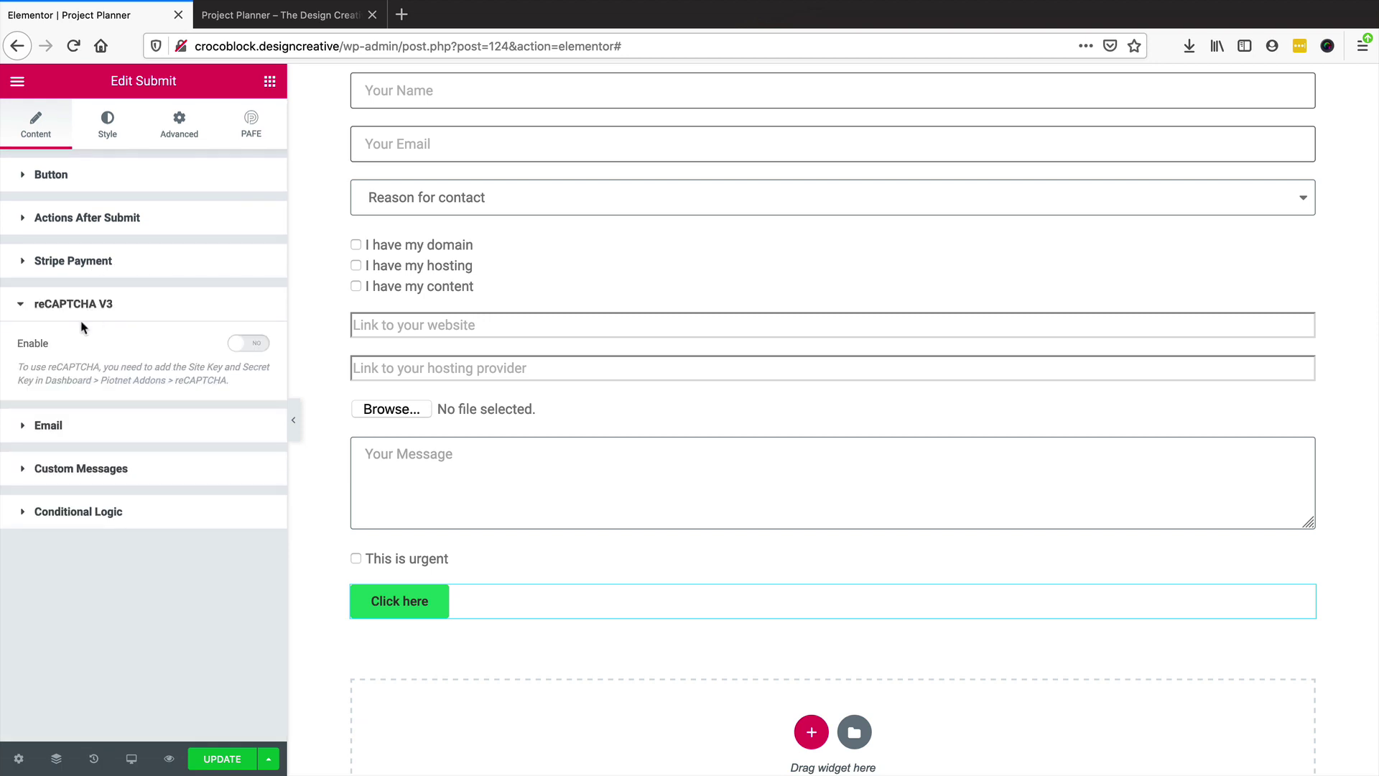
pyautogui.click(85, 323)
pyautogui.click(126, 439)
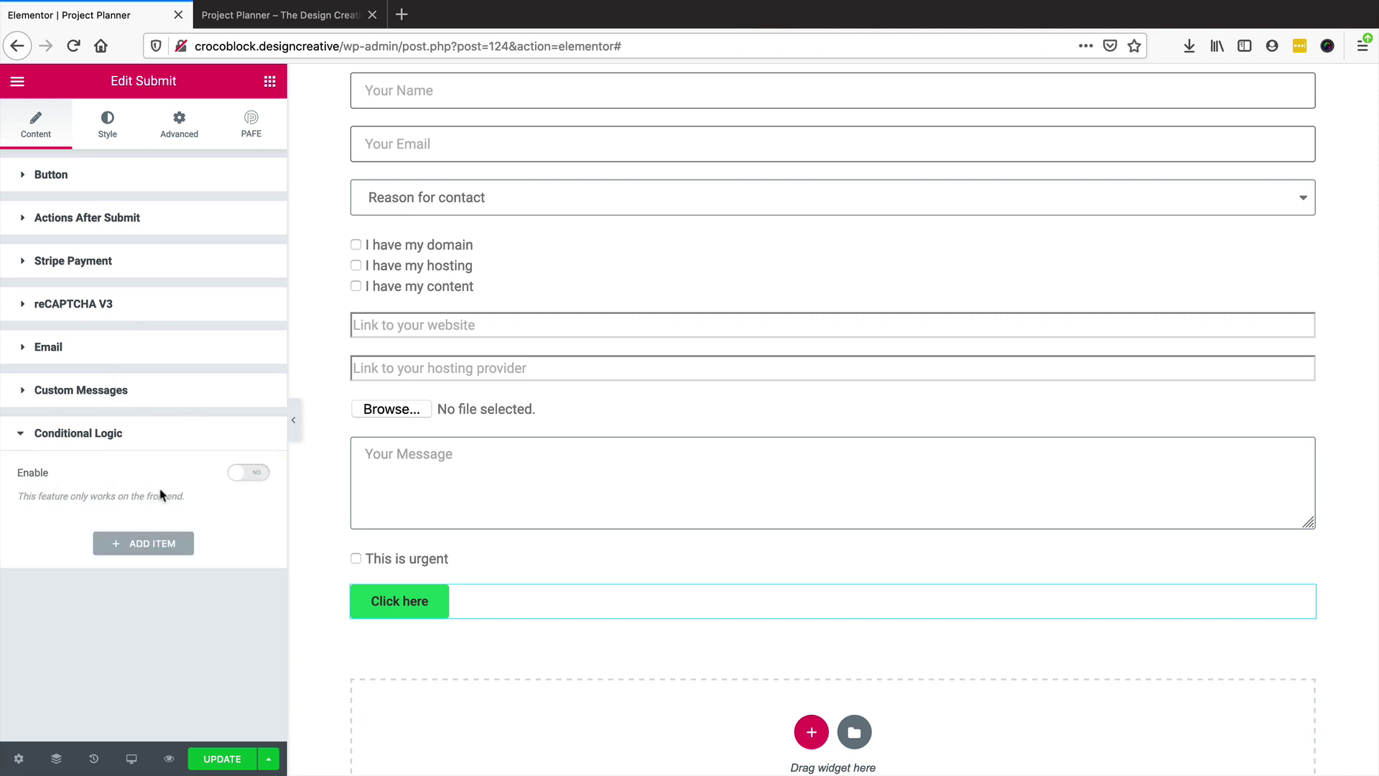
pyautogui.click(147, 433)
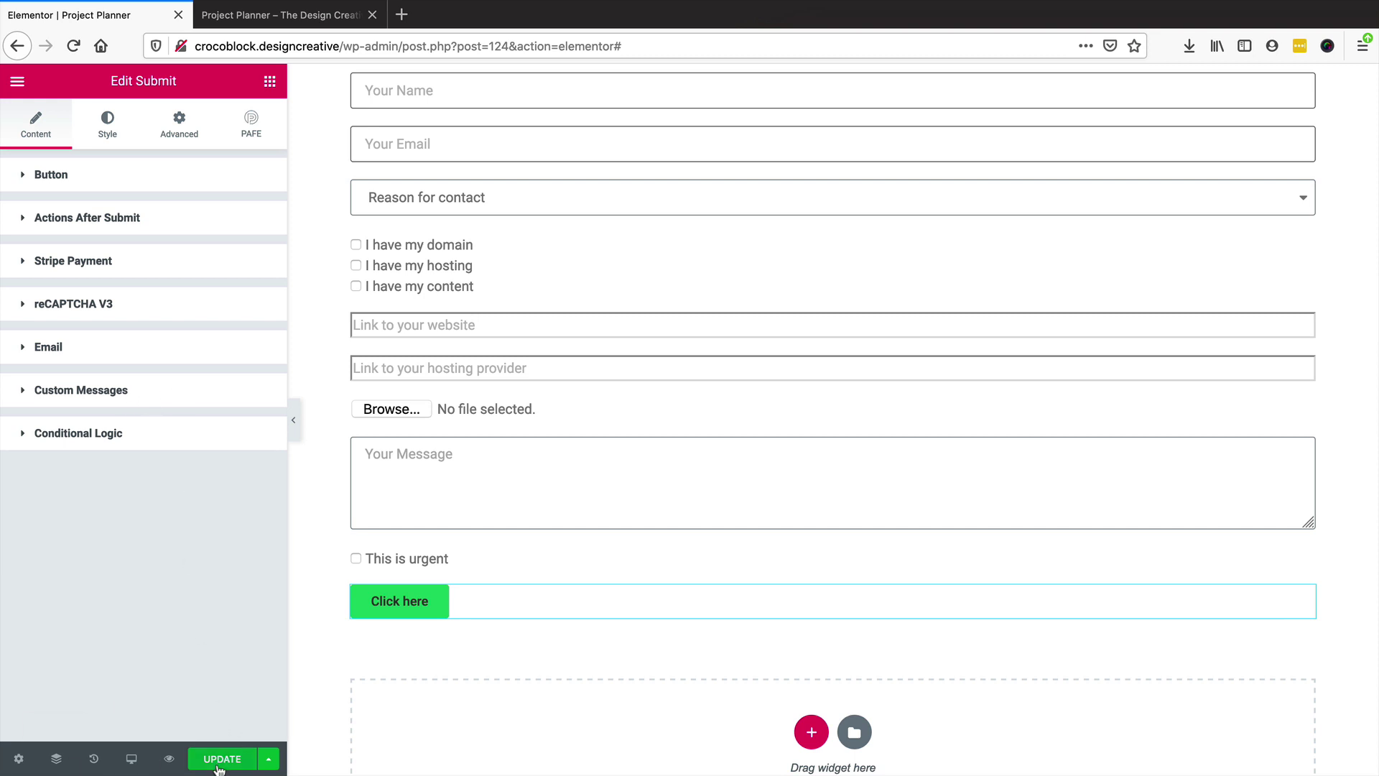
pyautogui.click(169, 758)
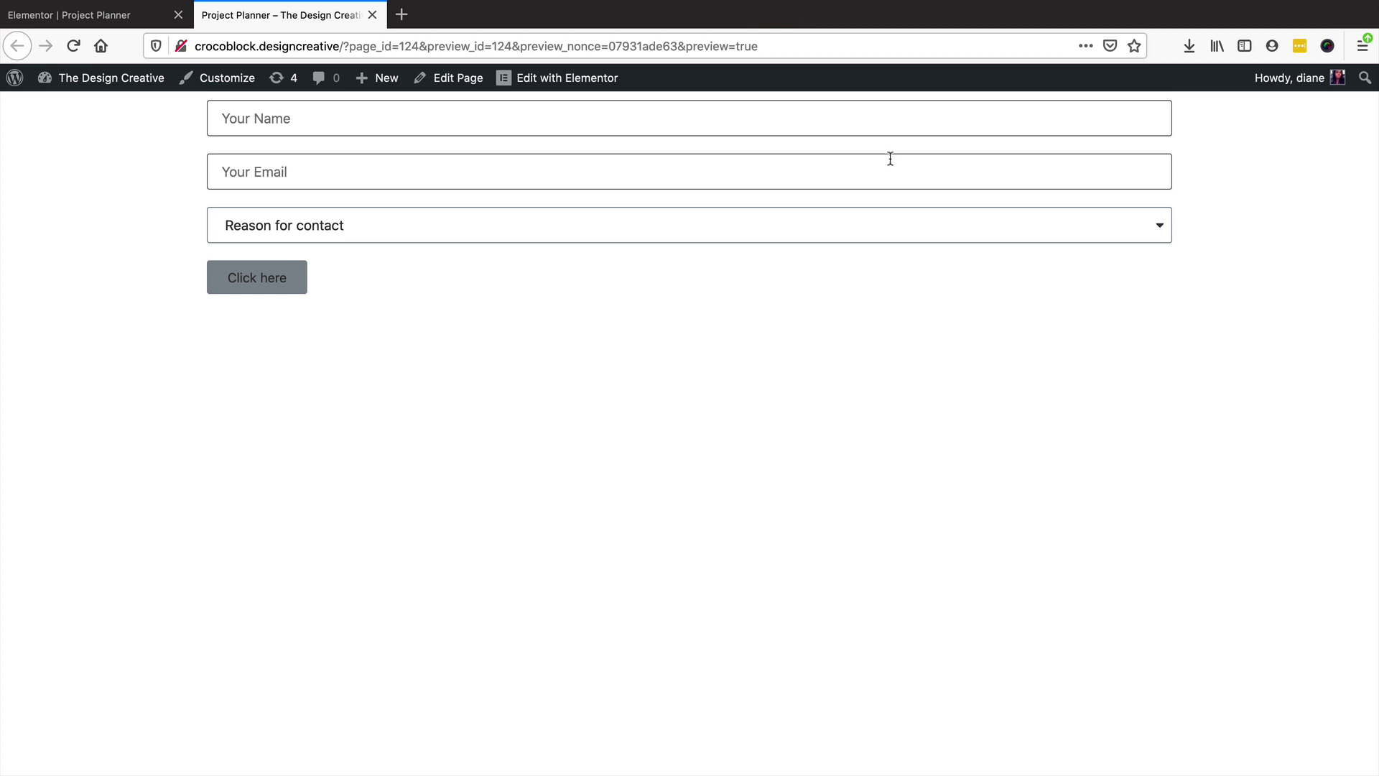
pyautogui.moveTo(1123, 6)
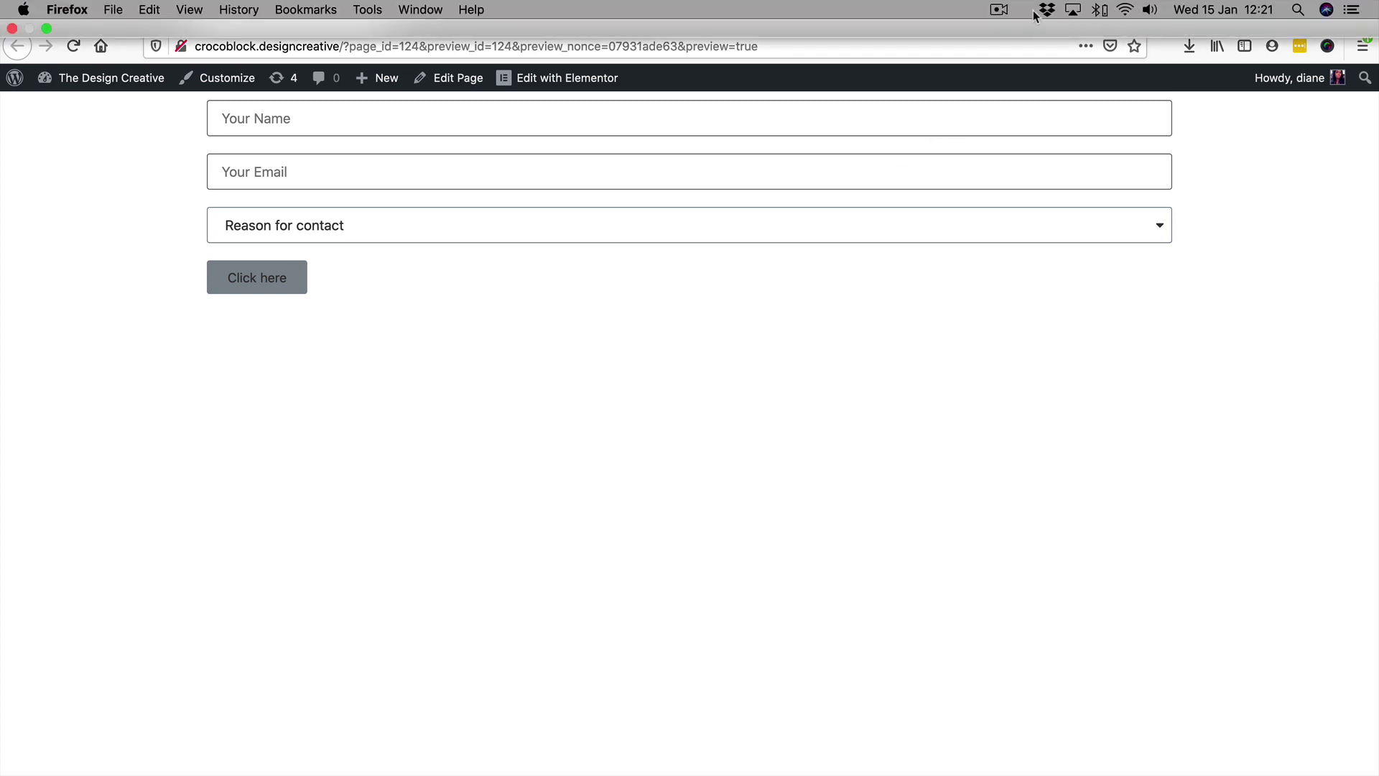
pyautogui.click(999, 10)
pyautogui.click(1013, 46)
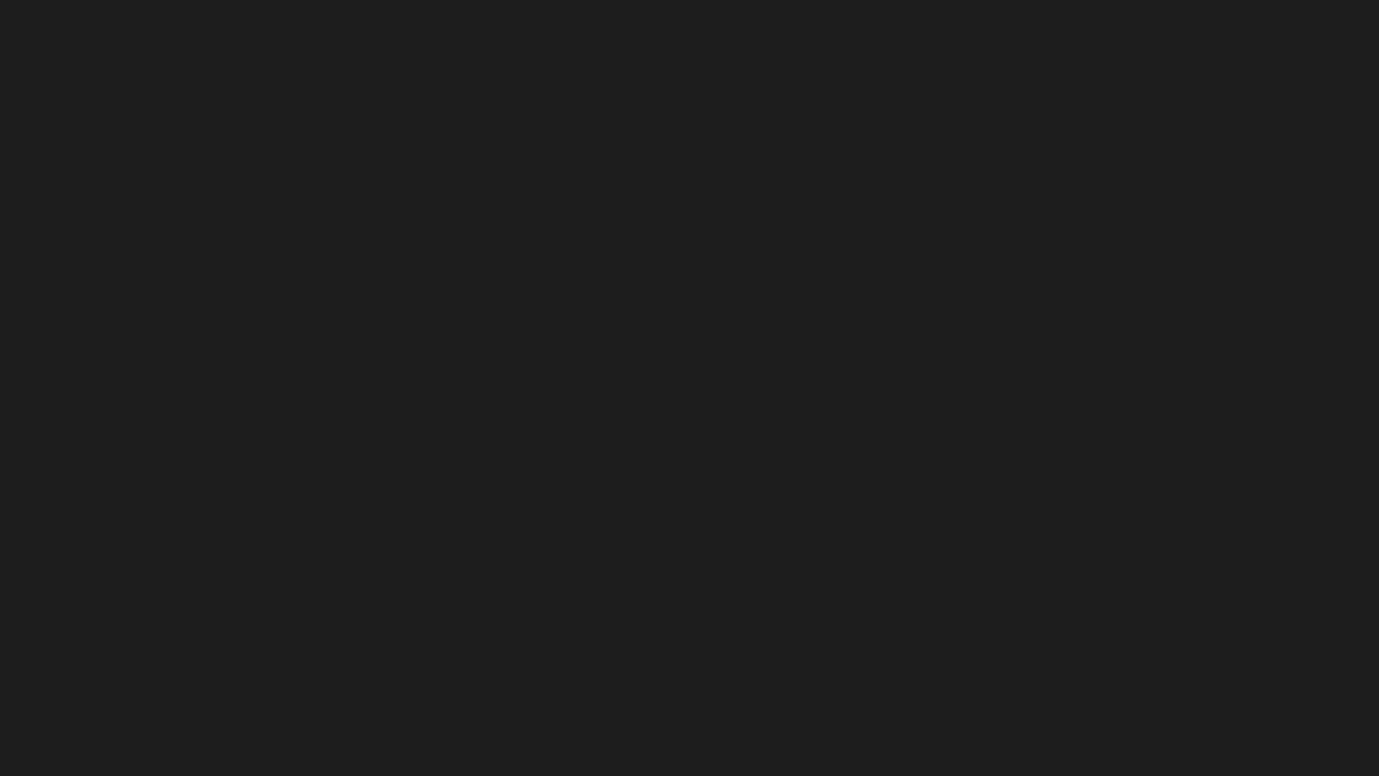